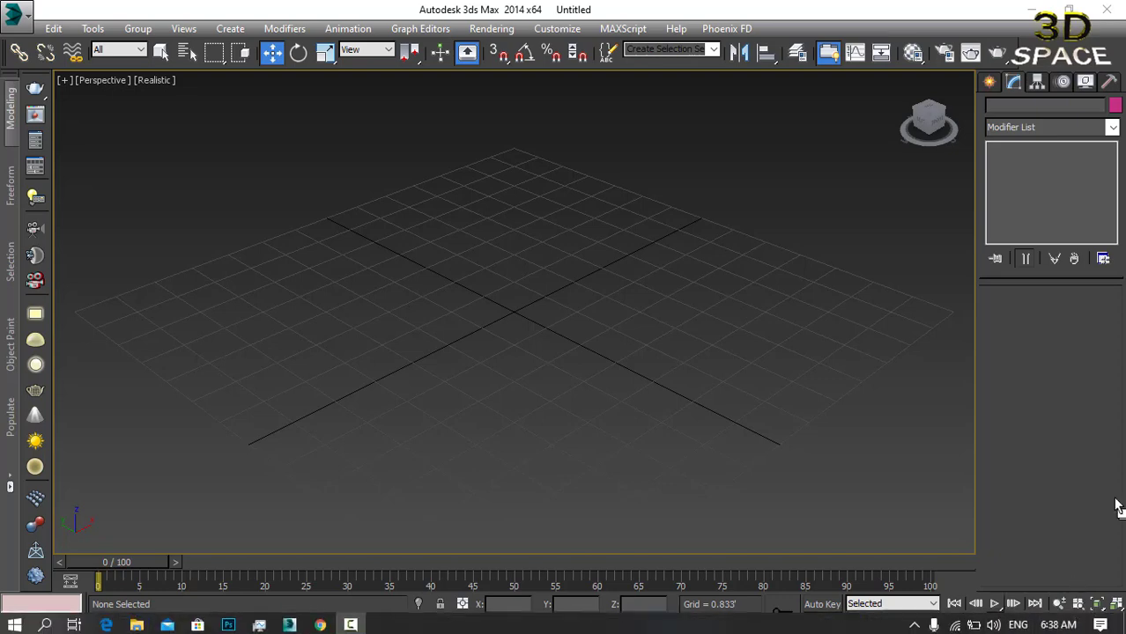
Nudge the empty Perspective view, then bring forward the Chrome search for glass pictures.
middle_click_drag(673, 418, 696, 387)
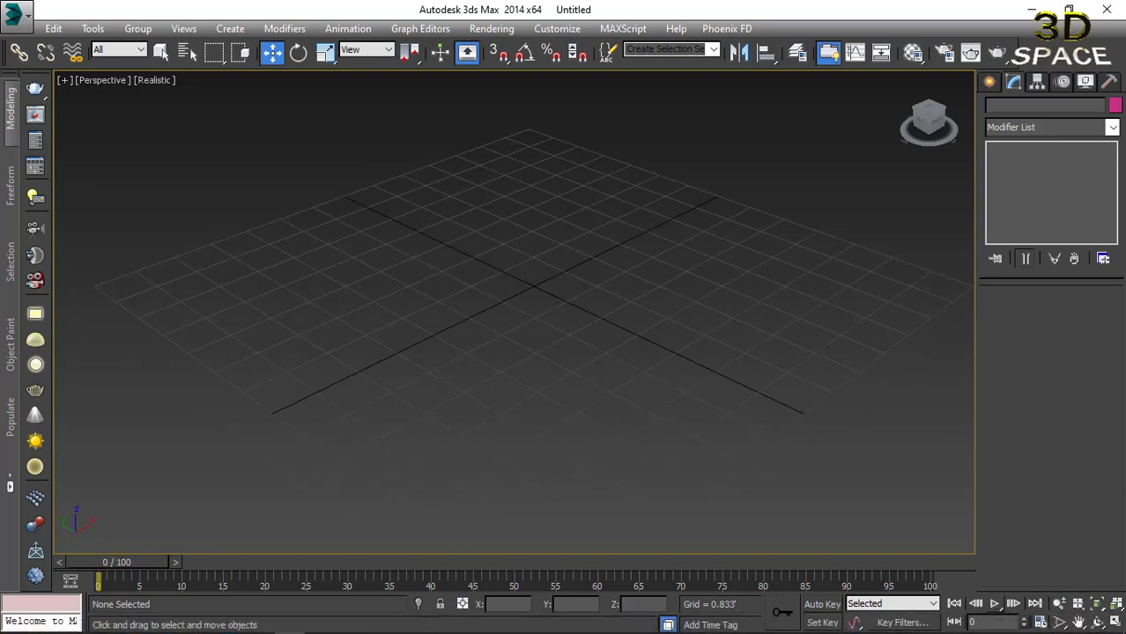
left_click(322, 622)
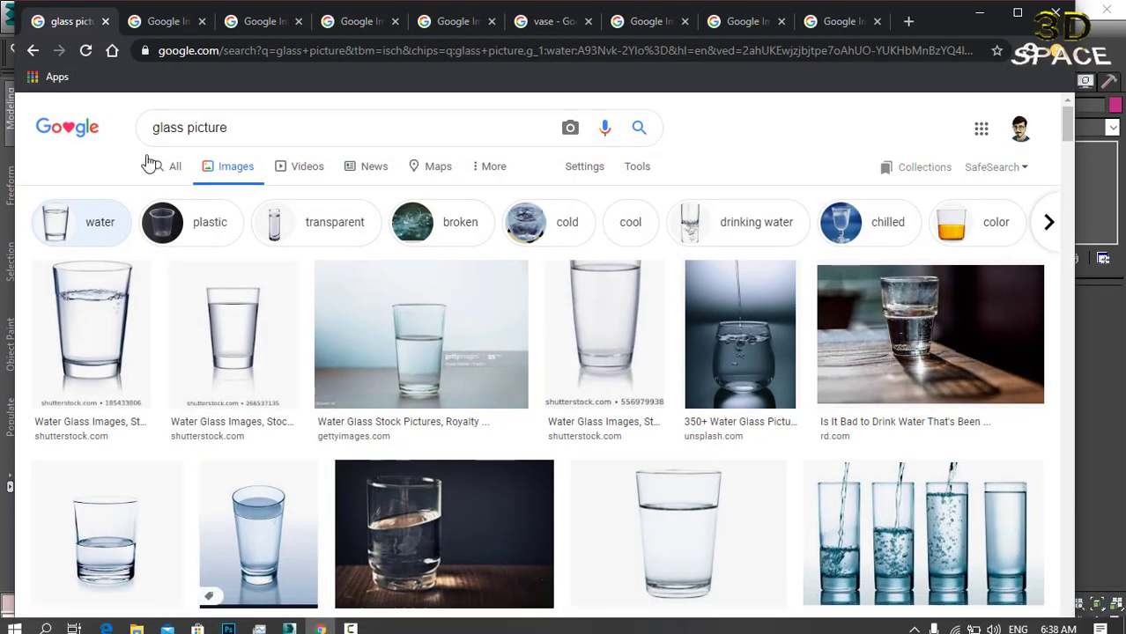
Compare the wine glass, glass vase and Libbey water glass reference tabs, ending on the wine glass.
left_click(167, 29)
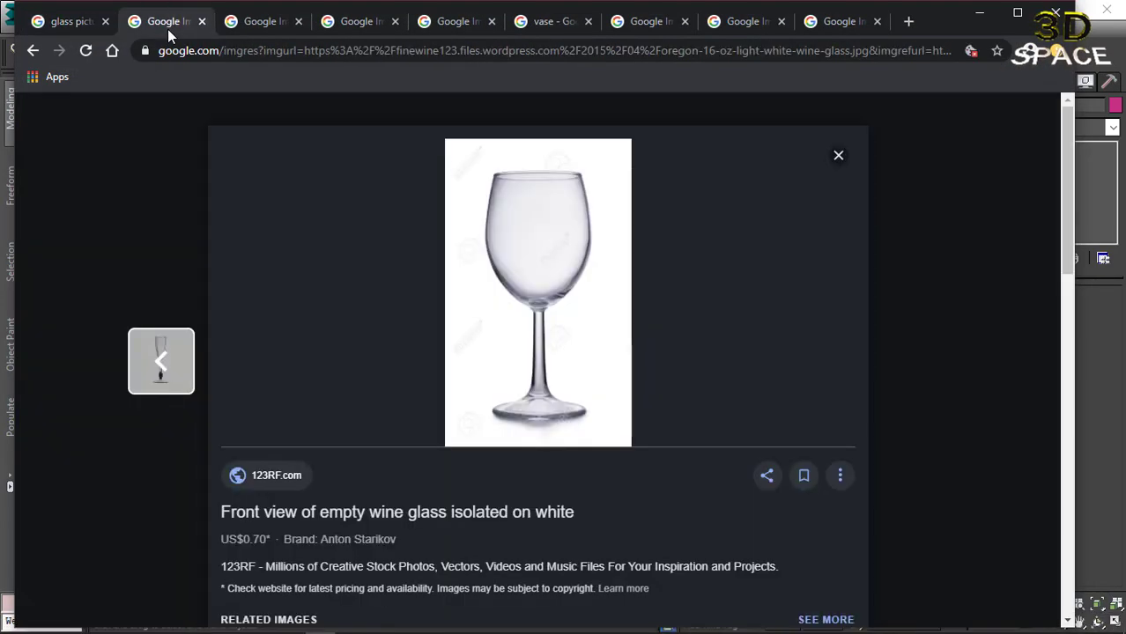
left_click(243, 29)
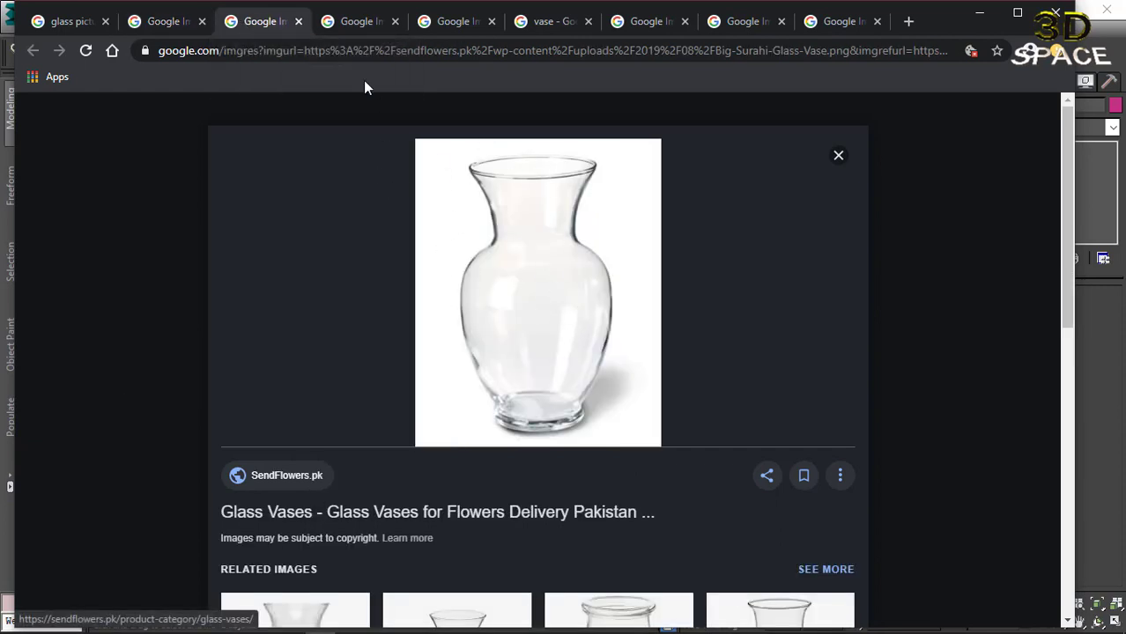
left_click(359, 28)
left_click(453, 29)
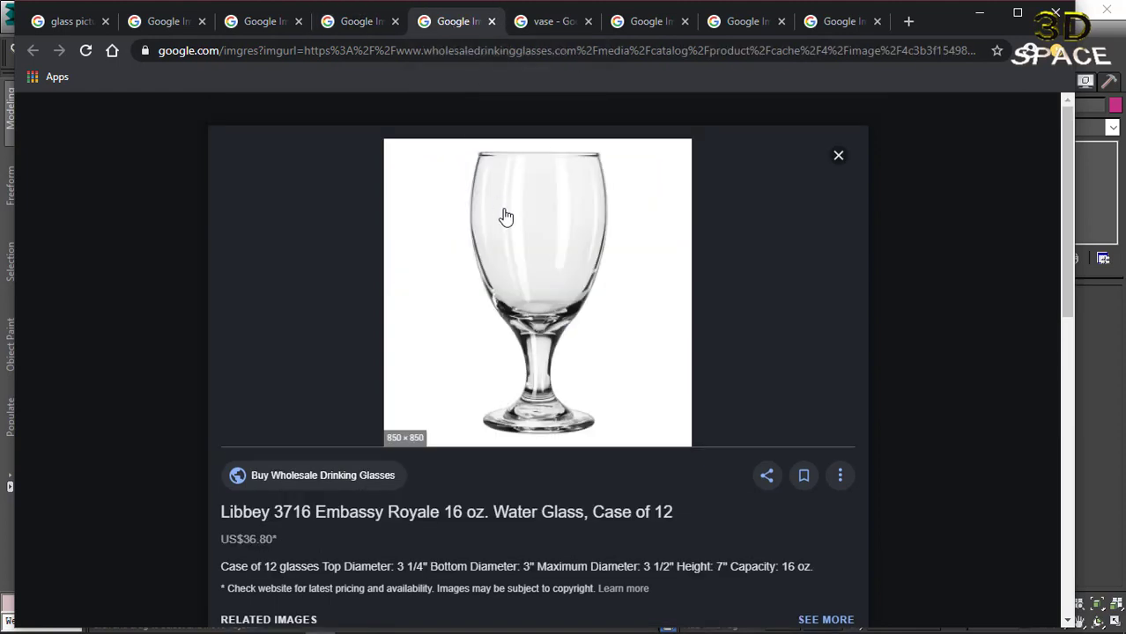
left_click(139, 27)
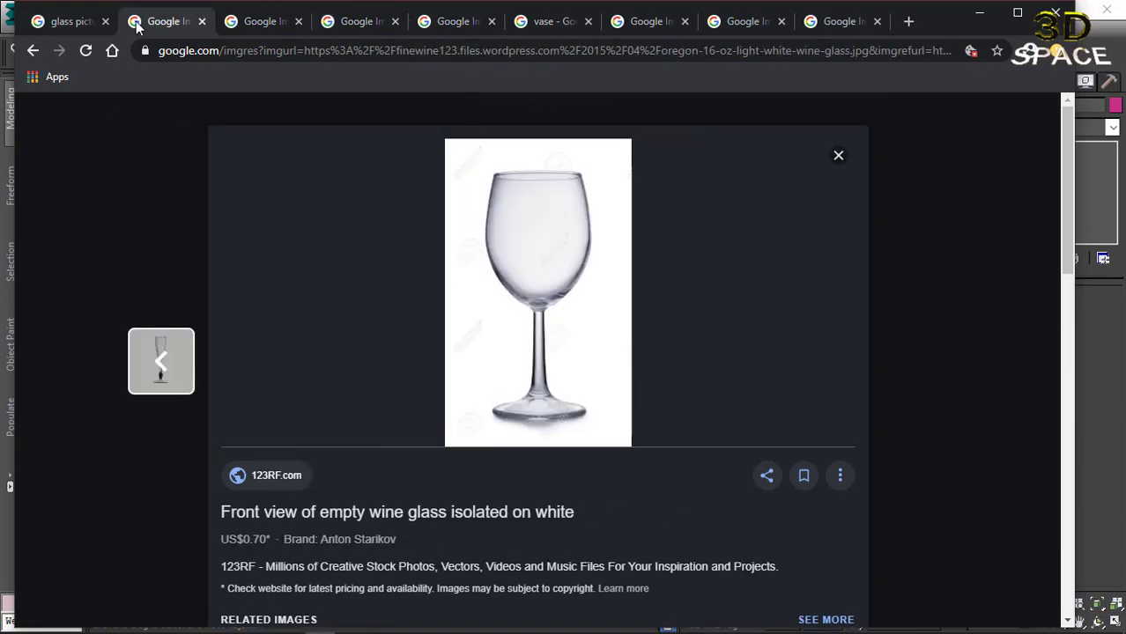
left_click(81, 21)
left_click(158, 21)
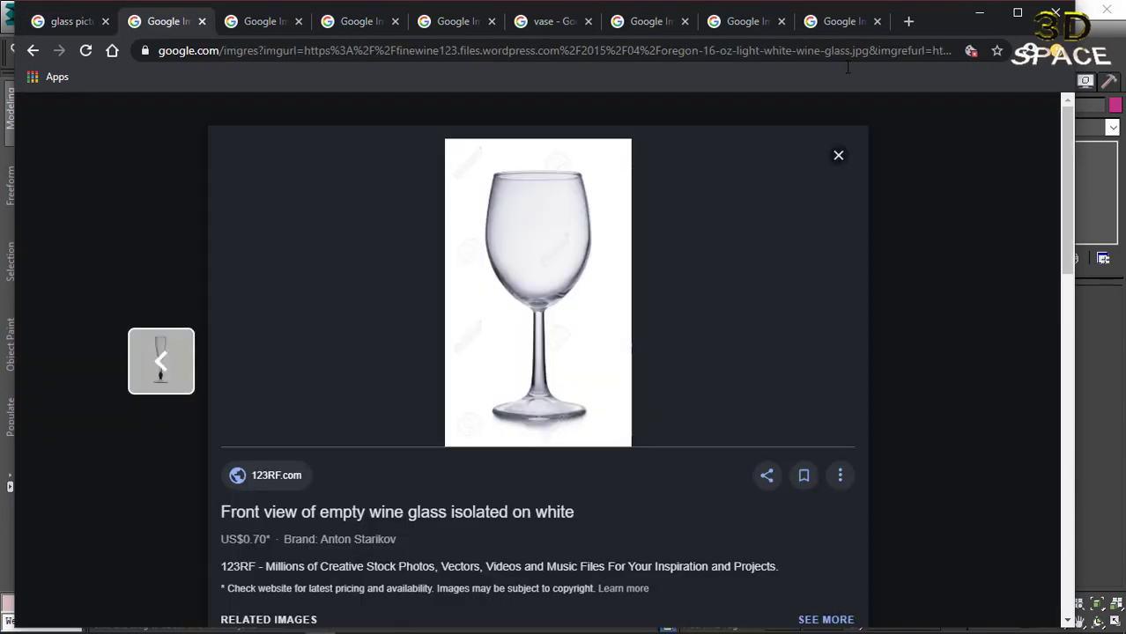
Minimize Chrome and show the spline shape types under Create > Shapes.
left_click(979, 13)
left_click(990, 81)
left_click(1014, 107)
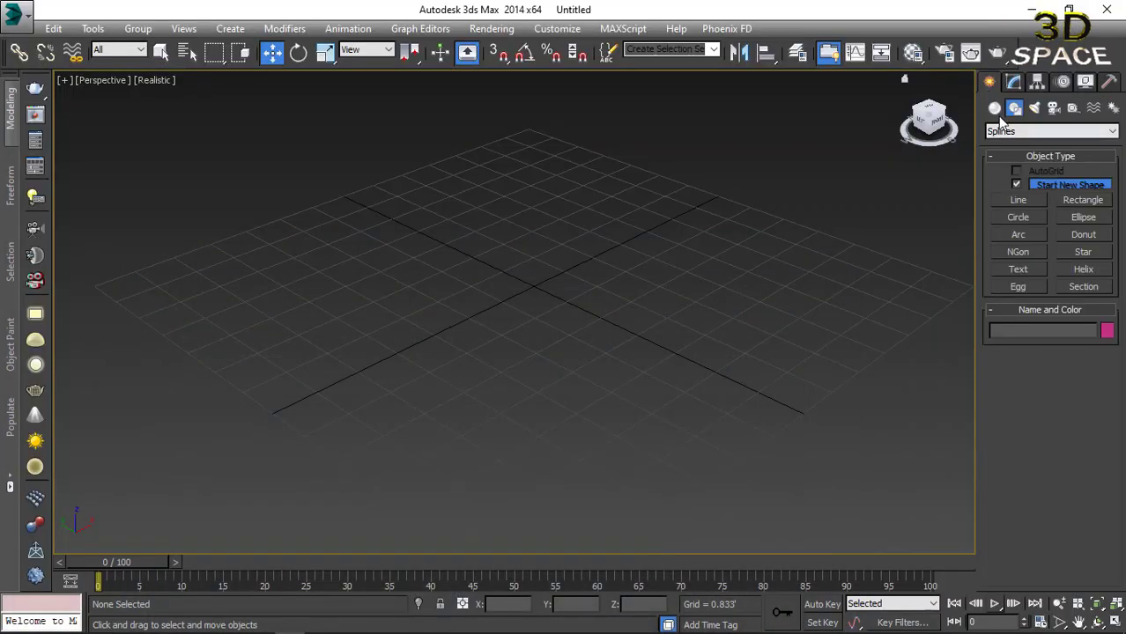
Choose Standard Primitives, switch to the Top view and arm the Plane tool.
left_click(995, 108)
left_click(1024, 136)
left_click(1024, 136)
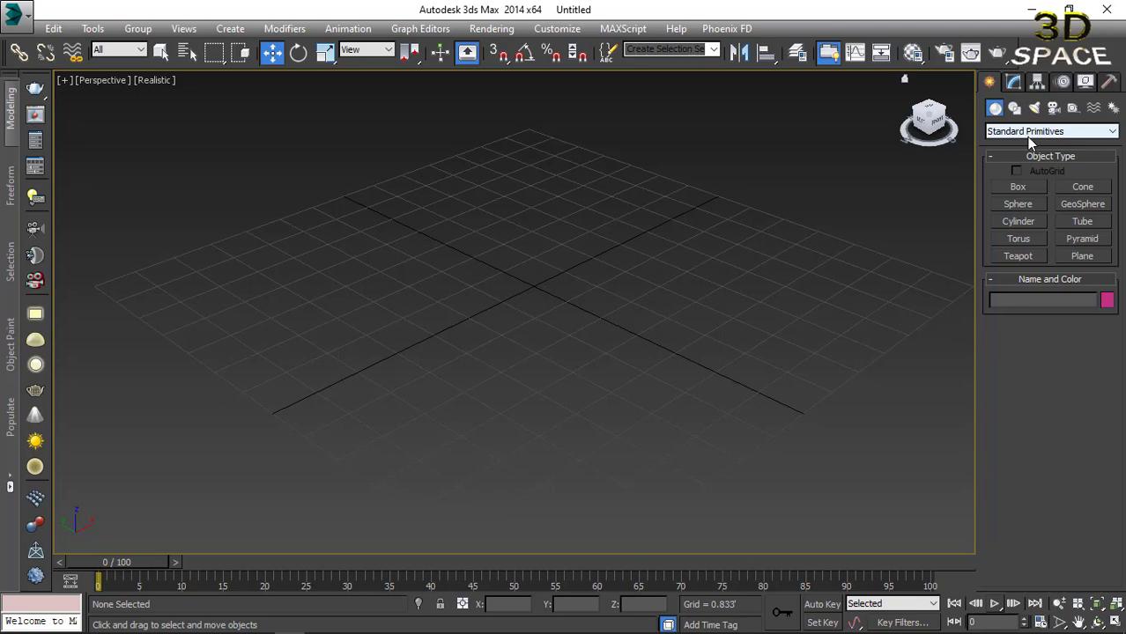
key("t")
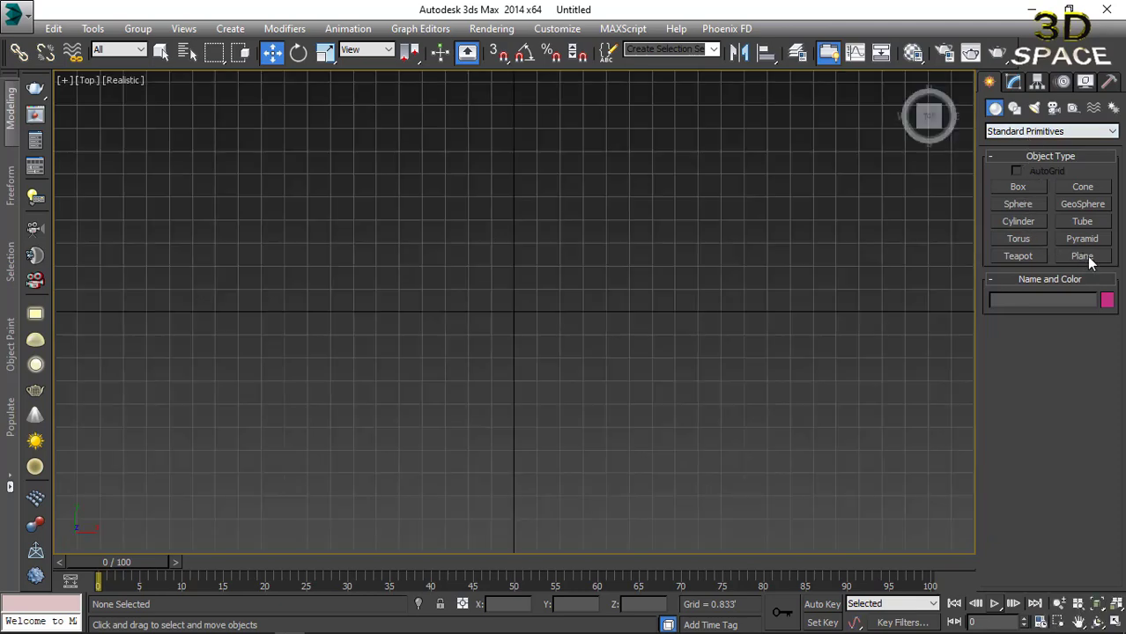
left_click(1082, 256)
middle_click_drag(550, 255, 512, 350)
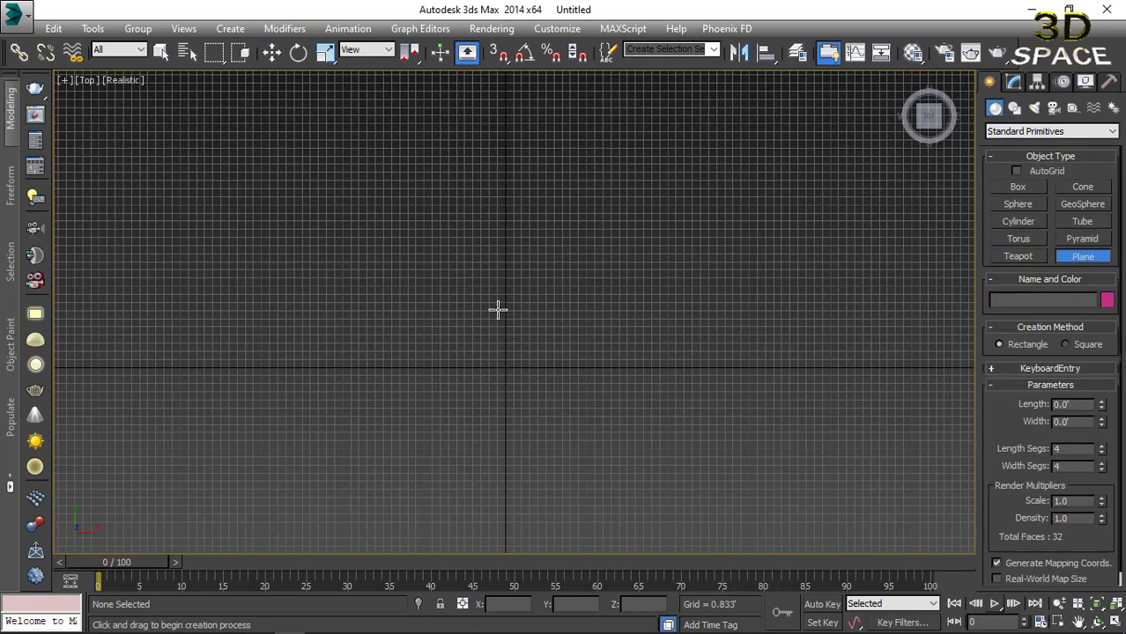
Save the front-view wine glass image as a JPEG into the 3d space folder.
left_click(320, 622)
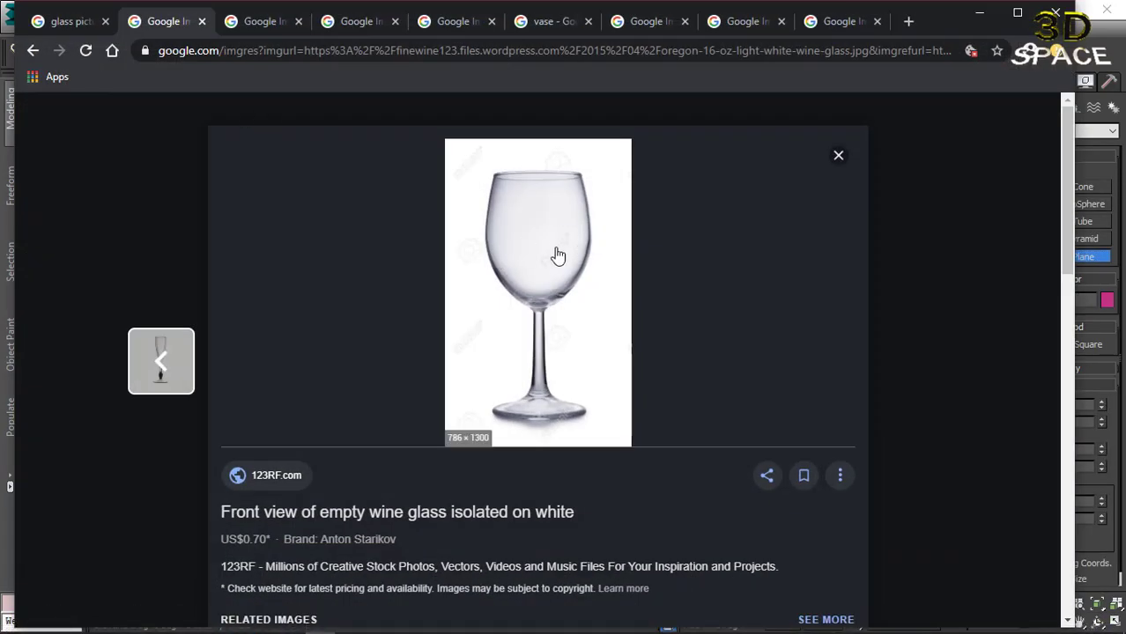
right_click(558, 260)
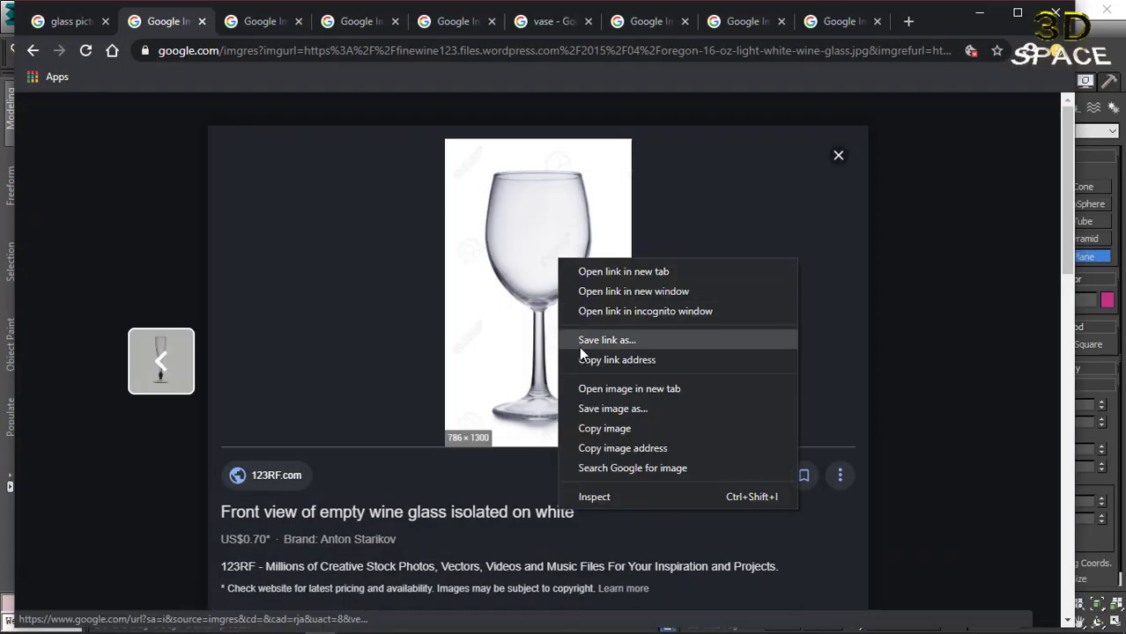
left_click(609, 409)
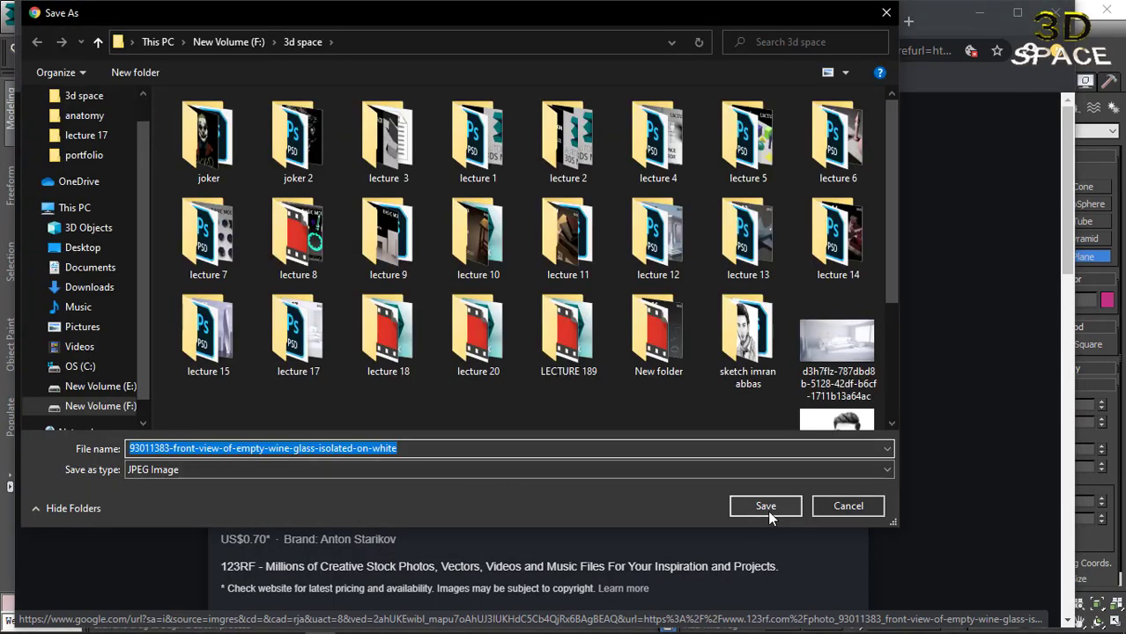
left_click(766, 506)
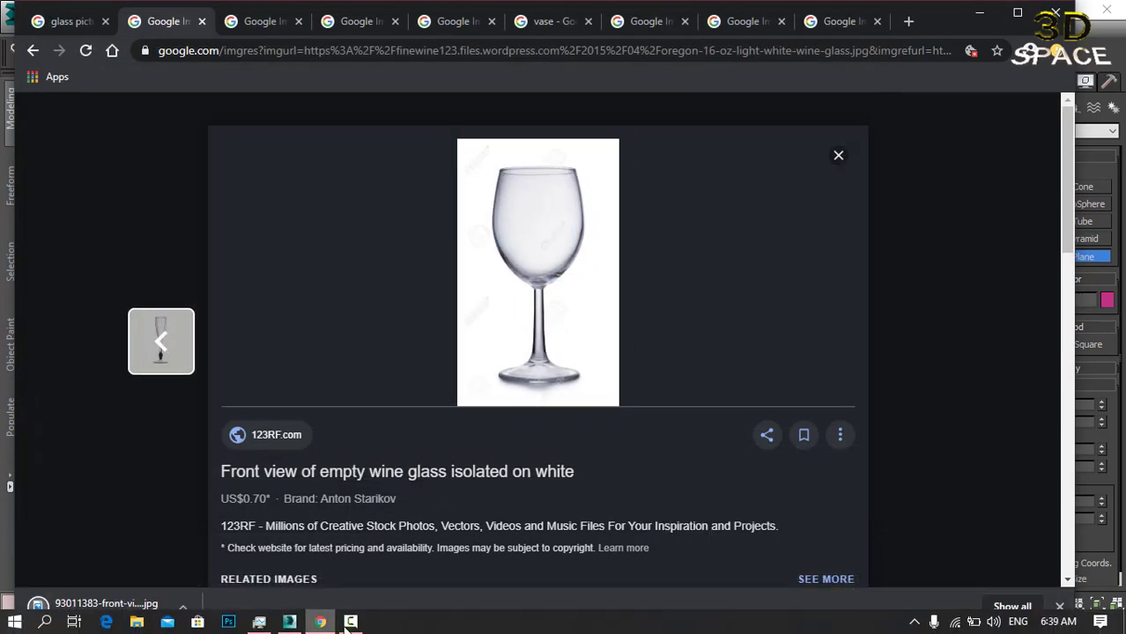
left_click(350, 623)
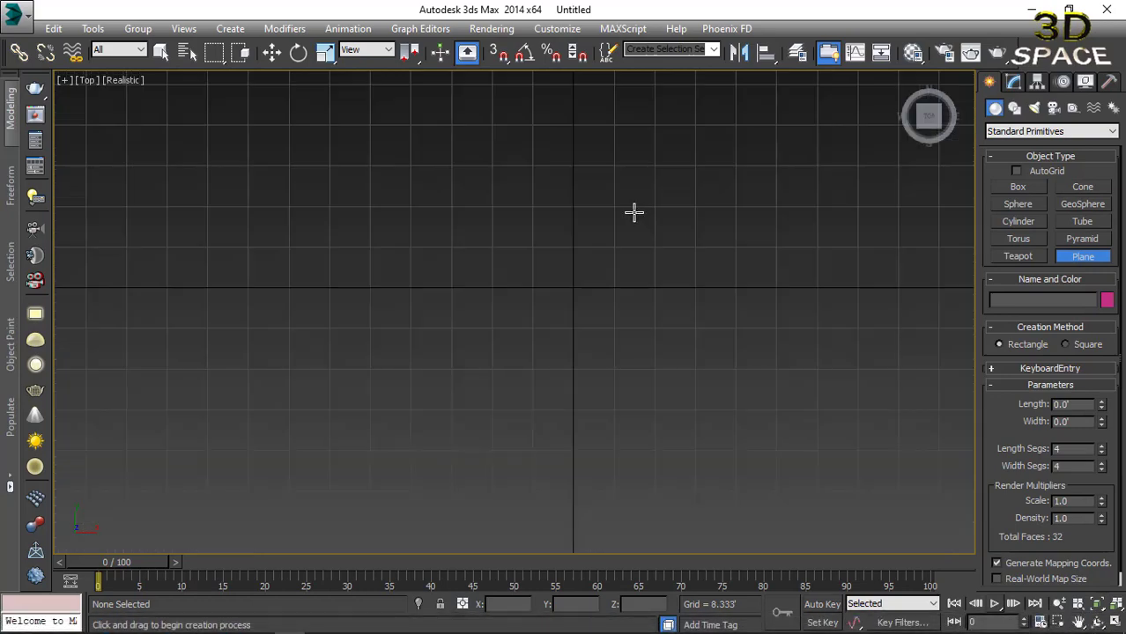
Draw the tall rectangular Plane001 in the Top view, check it in Perspective, and recentre.
scroll(633, 212, "up", 3)
mouse_move(560, 203)
left_mouse_down()
mouse_move(505, 267)
mouse_move(432, 433)
mouse_move(411, 432)
left_mouse_up()
key("w")
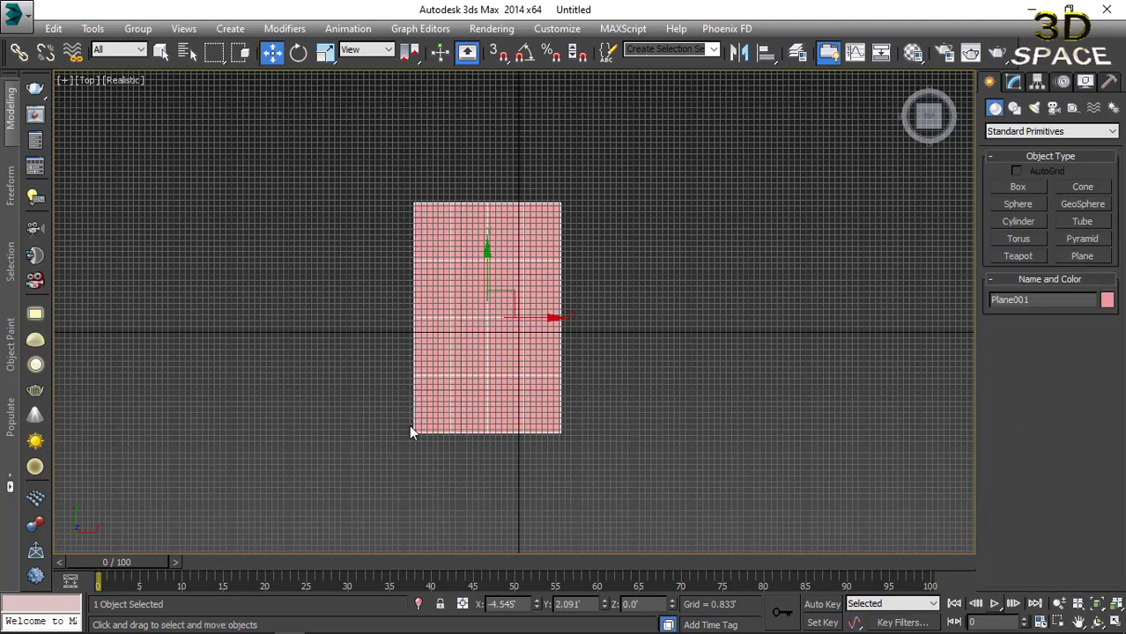
key("p")
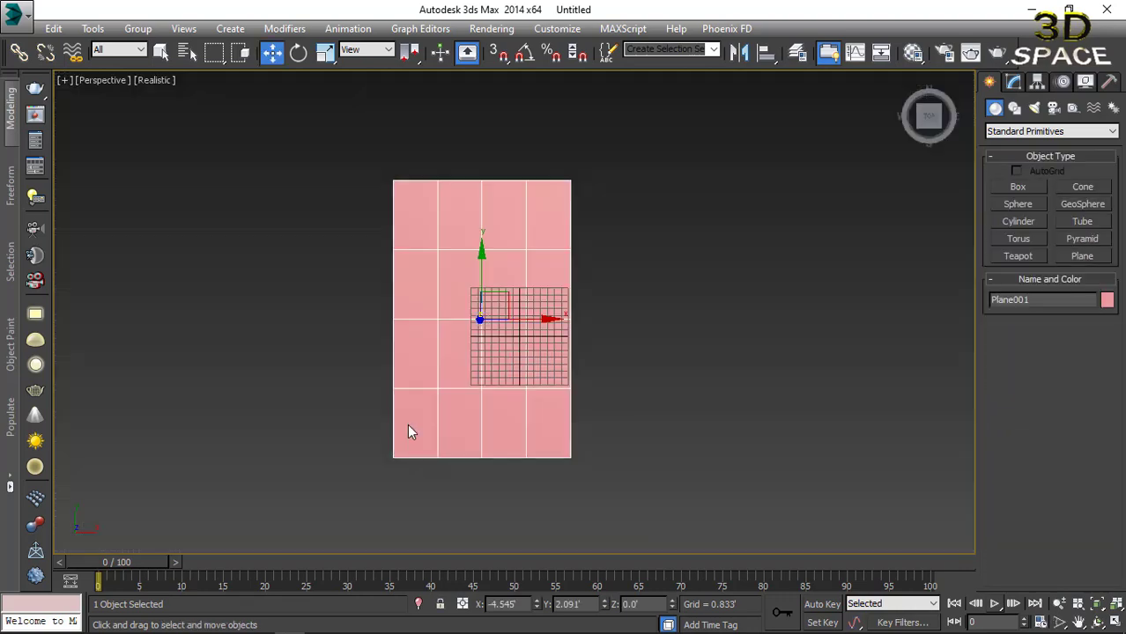
key("t")
middle_click_drag(452, 392, 505, 349)
scroll(470, 329, "up", 2)
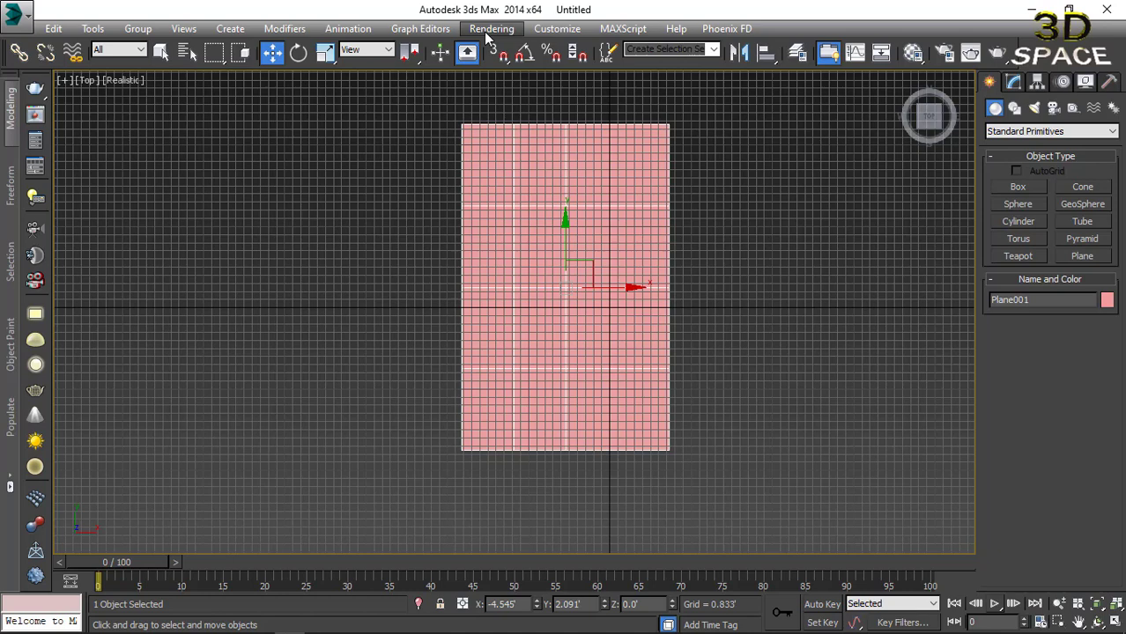
left_click(489, 29)
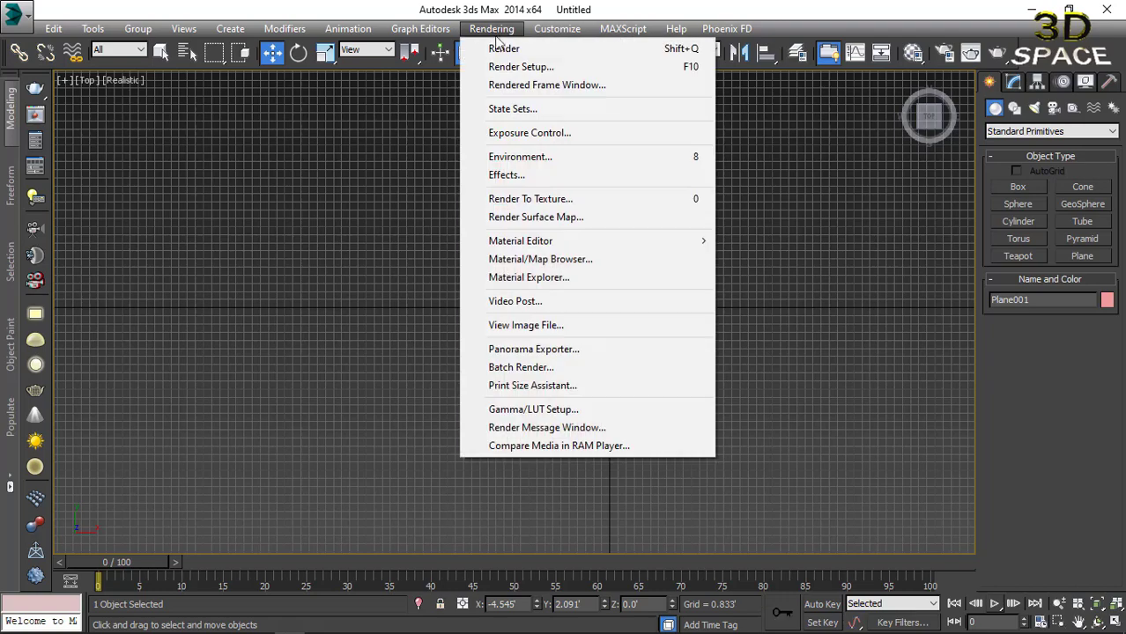
left_click(524, 68)
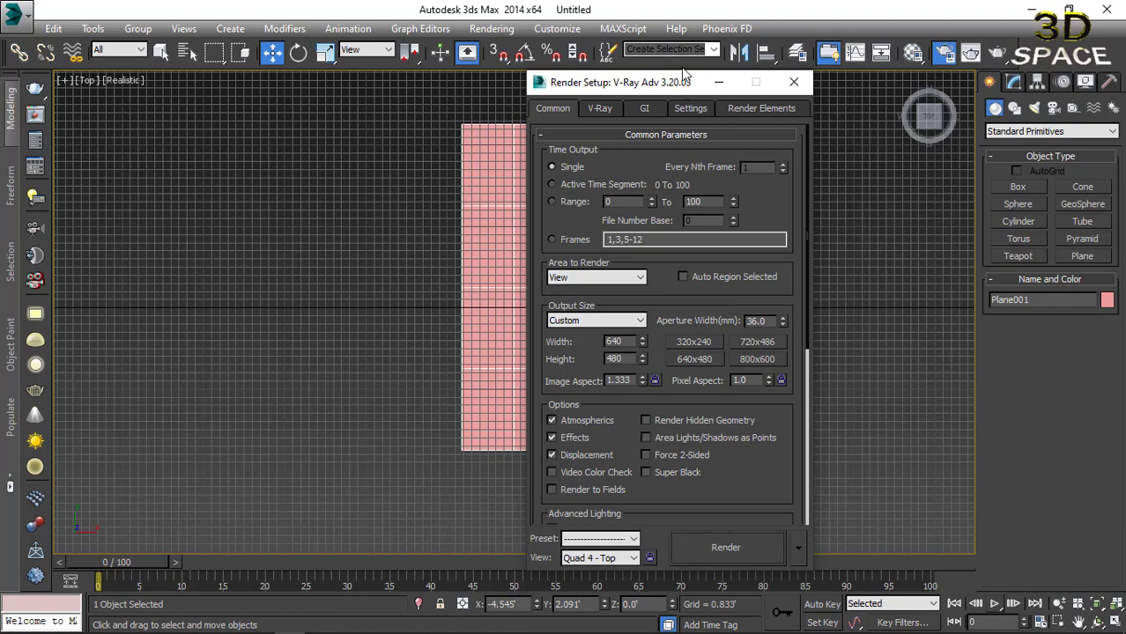
left_click_drag(684, 81, 691, 12)
left_click_drag(810, 166, 808, 399)
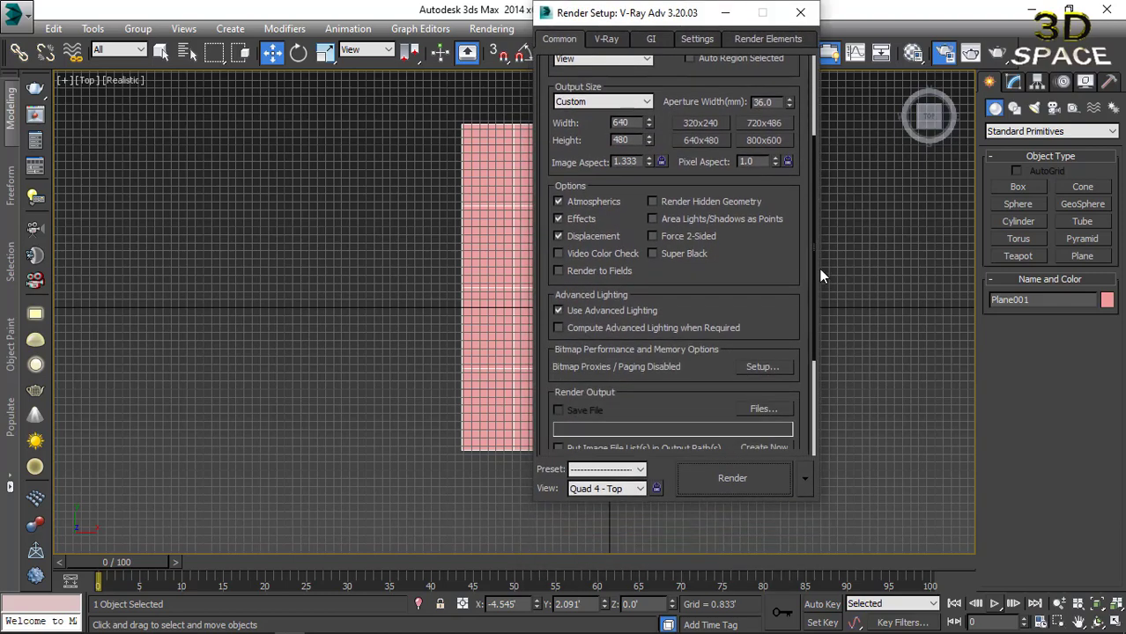
left_click(661, 446)
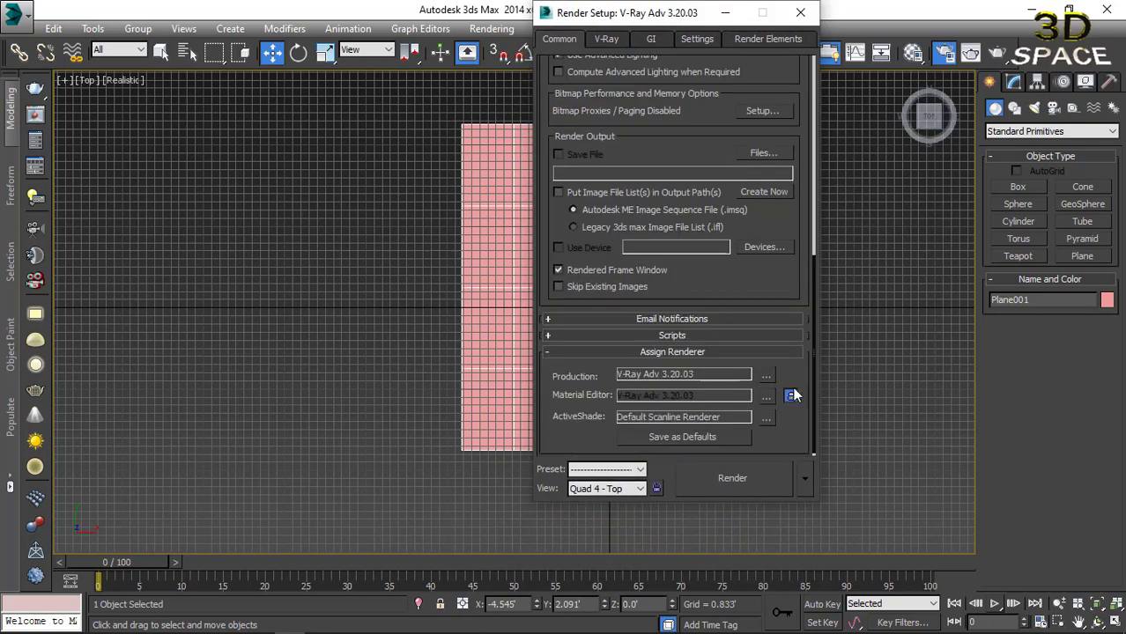
left_click(766, 376)
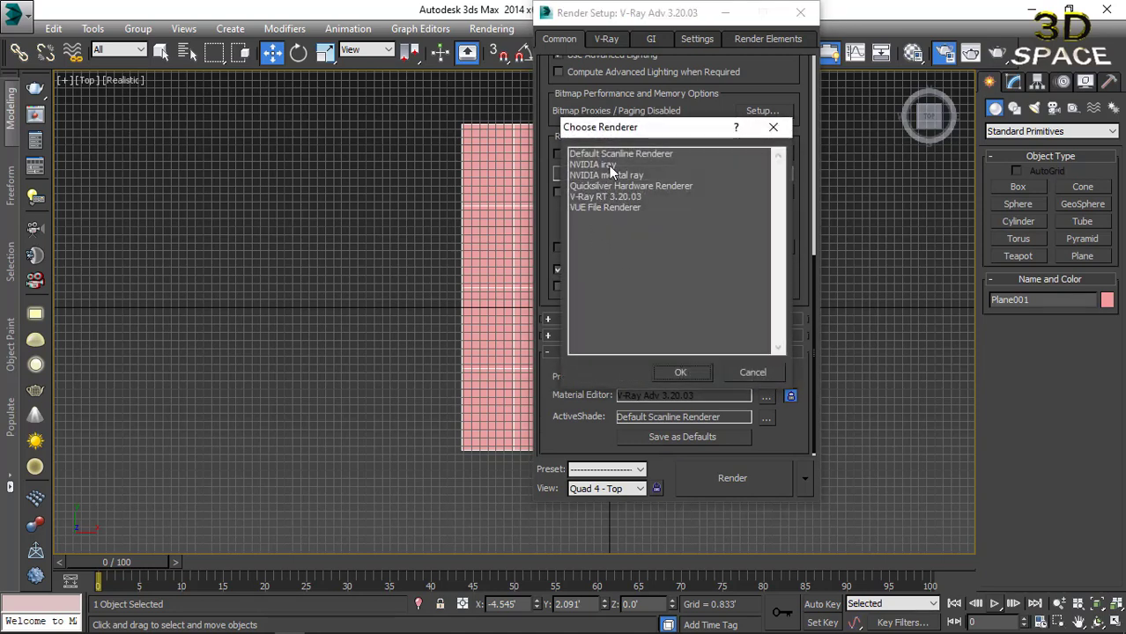
left_click_drag(647, 132, 826, 120)
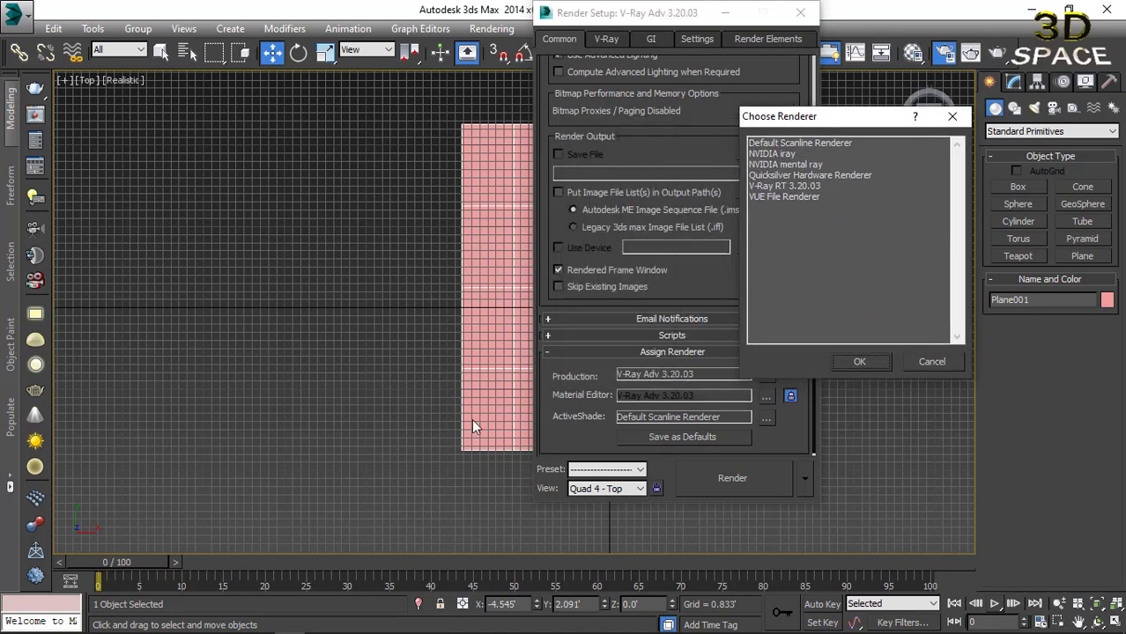
left_click(953, 116)
left_click(604, 39)
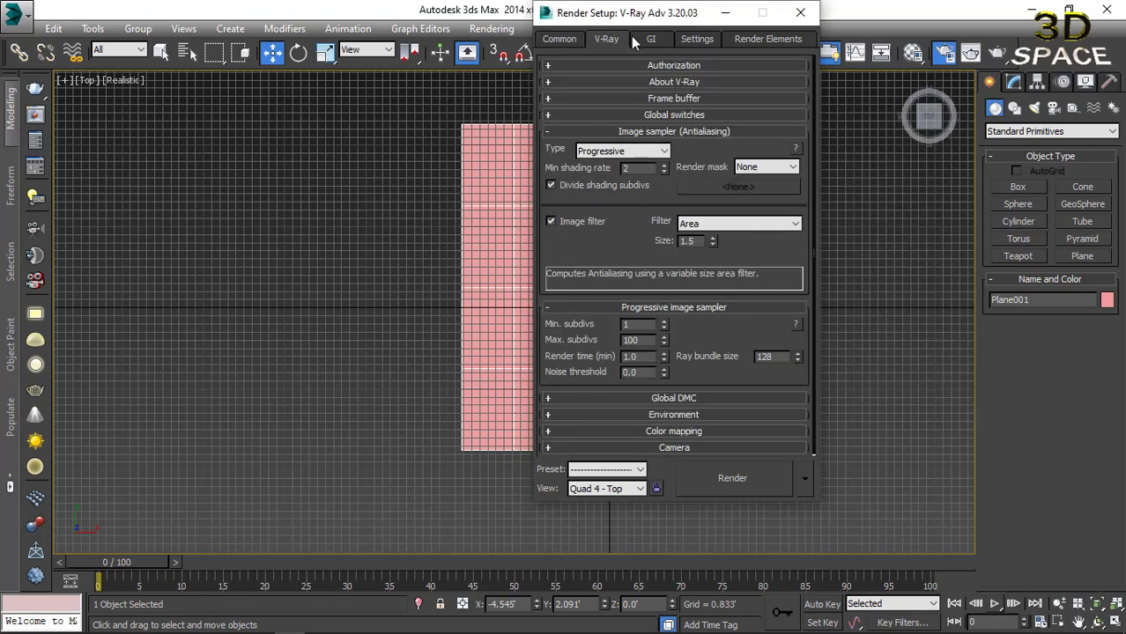
left_click(650, 38)
left_click(694, 40)
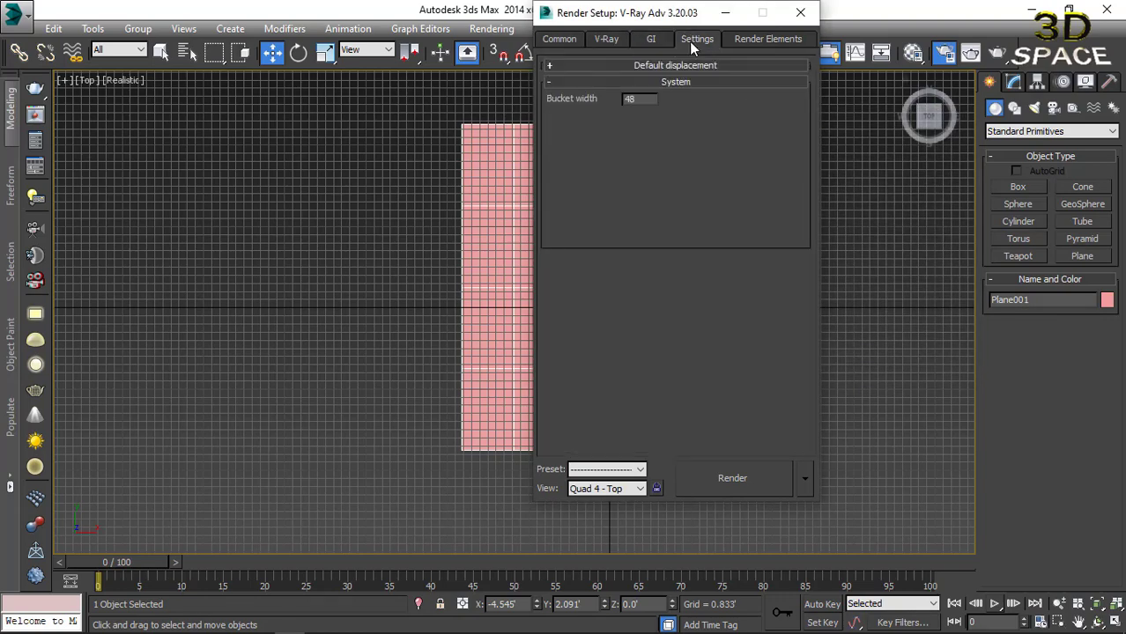
left_click(604, 39)
left_click(560, 39)
left_click(767, 41)
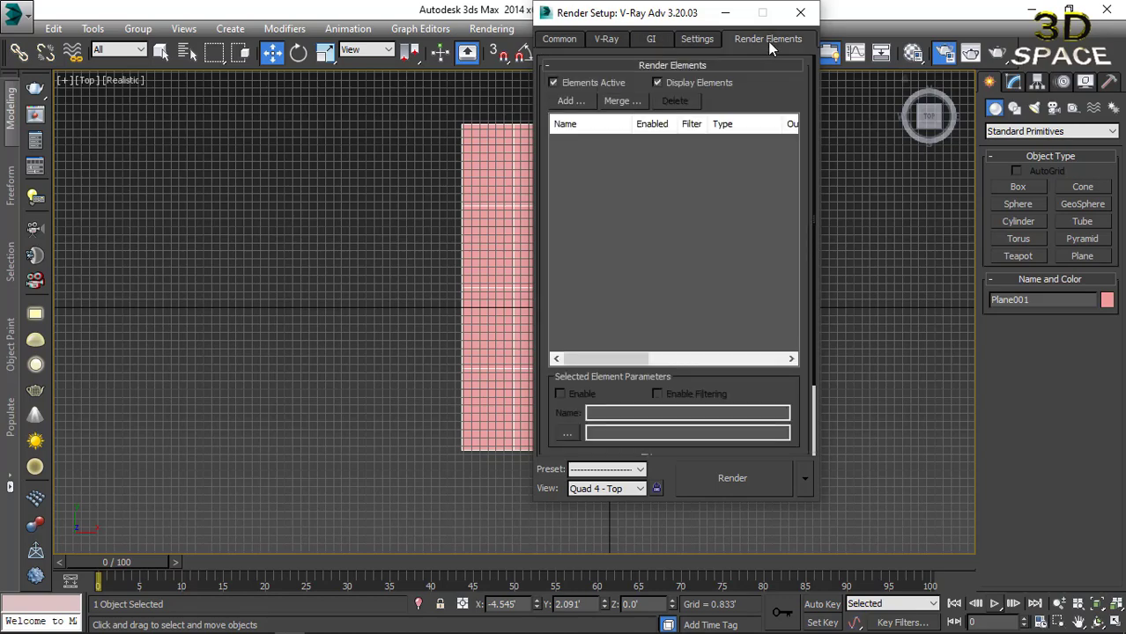
left_click(800, 13)
scroll(700, 351, "down", 3)
scroll(524, 327, "up", 3)
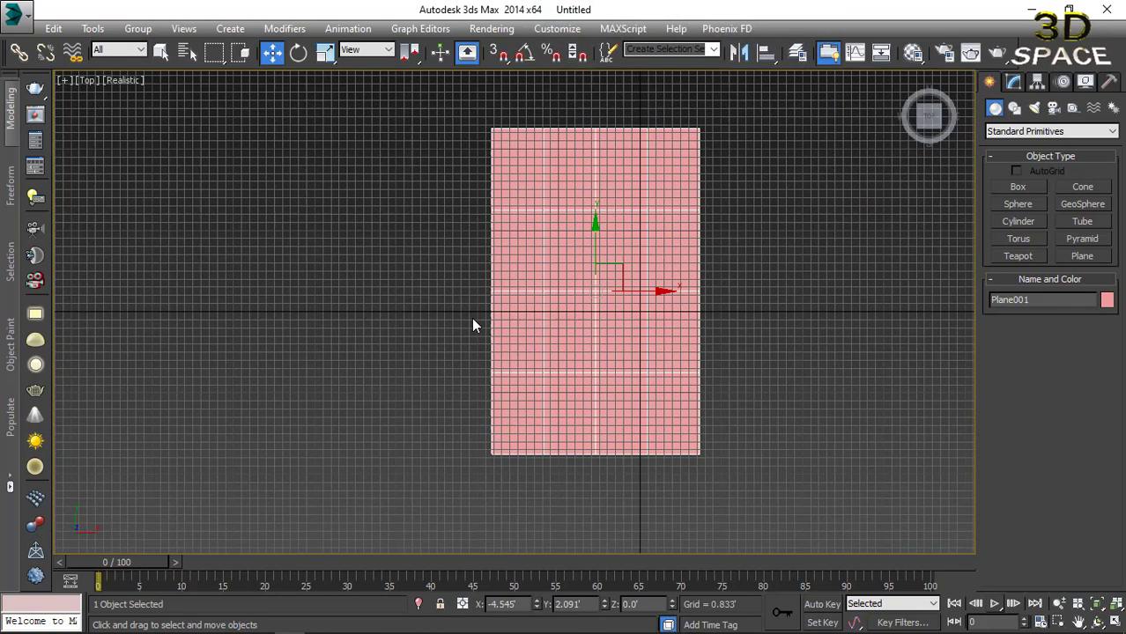
Open the Material Editor and change the first sample slot from Standard to VRayMtl.
key("m")
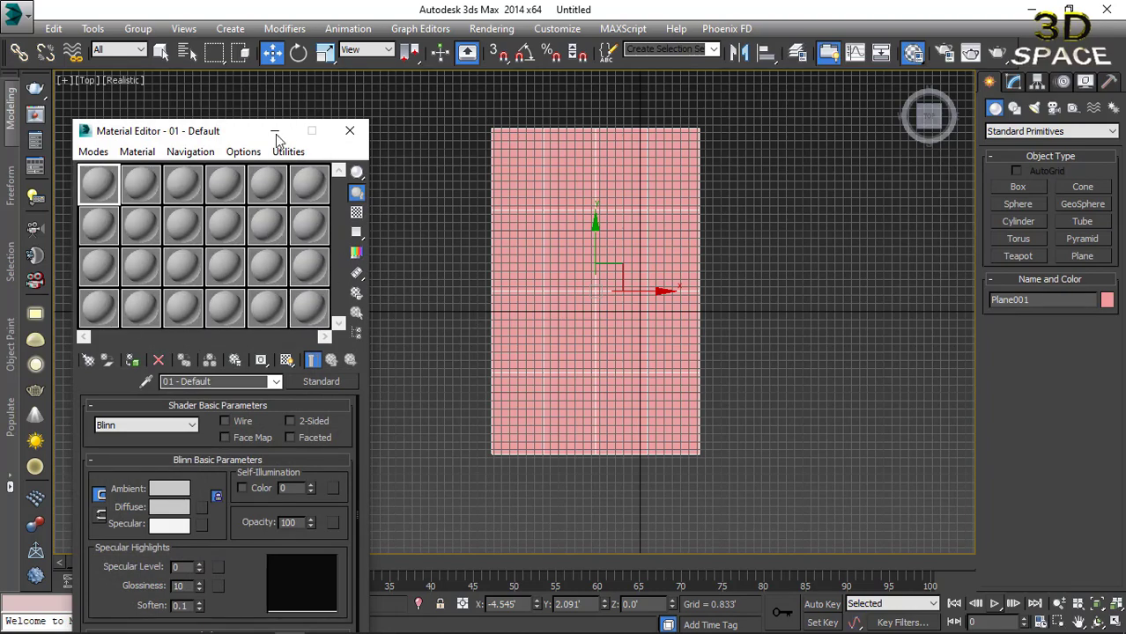
left_click_drag(242, 134, 280, 59)
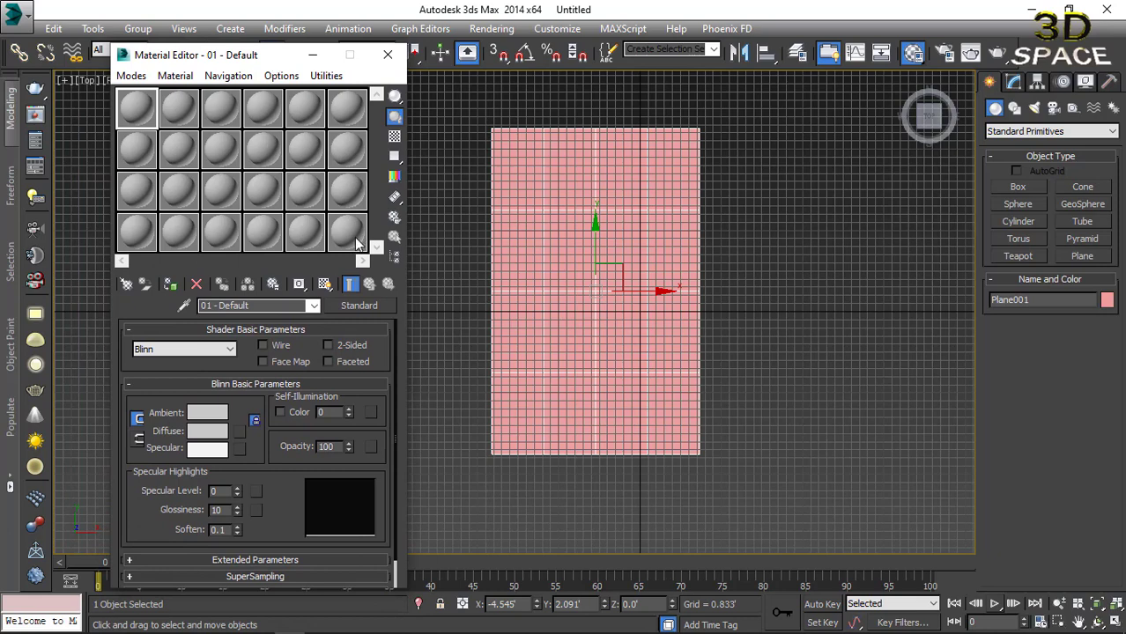
left_click(350, 308)
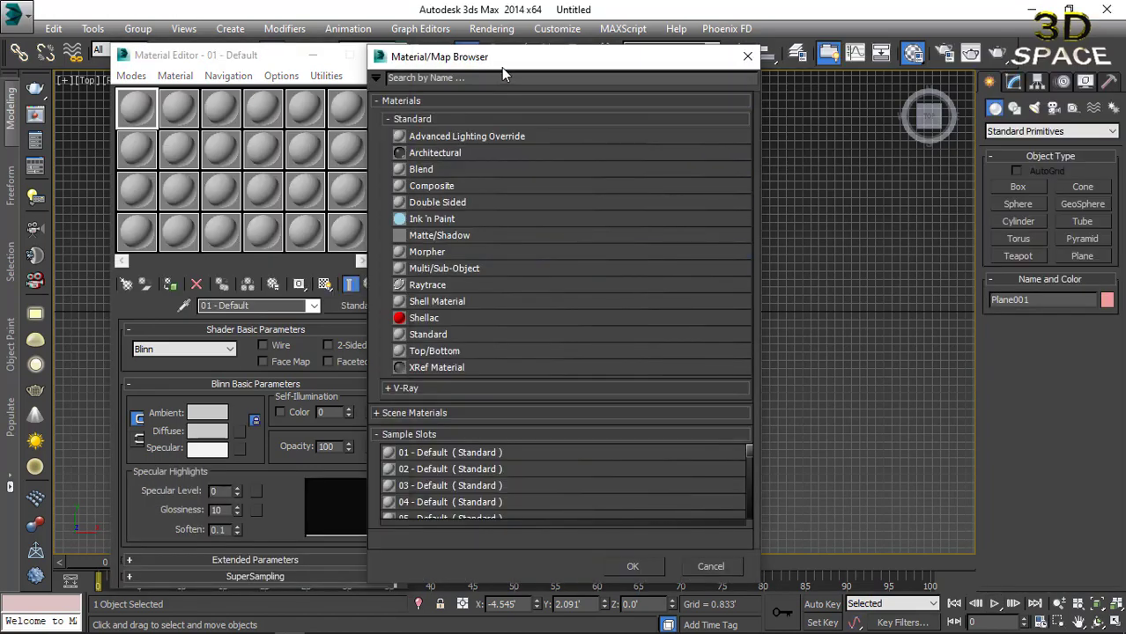
left_click_drag(502, 67, 510, 28)
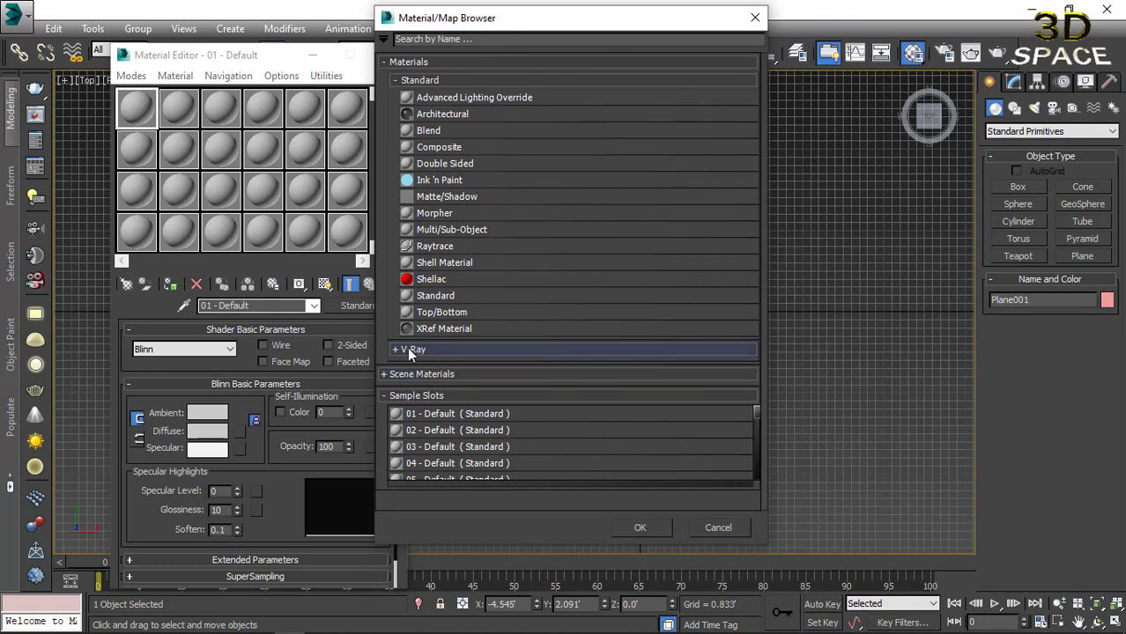
left_click(397, 351)
scroll(436, 400, "down", 2)
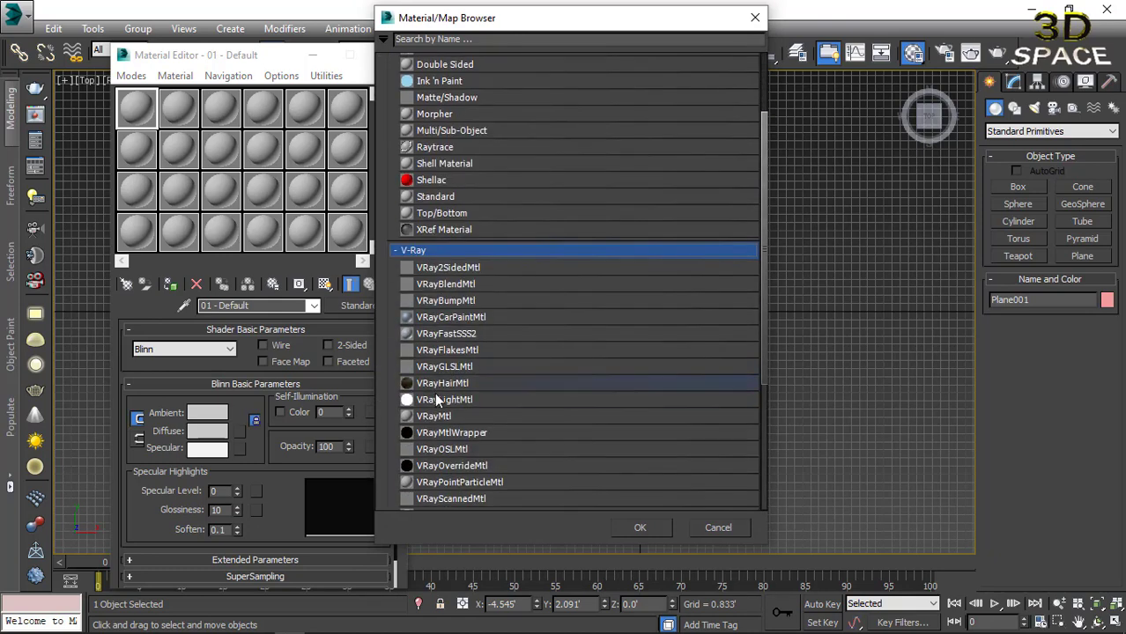
scroll(436, 401, "down", 1)
double_click(474, 377)
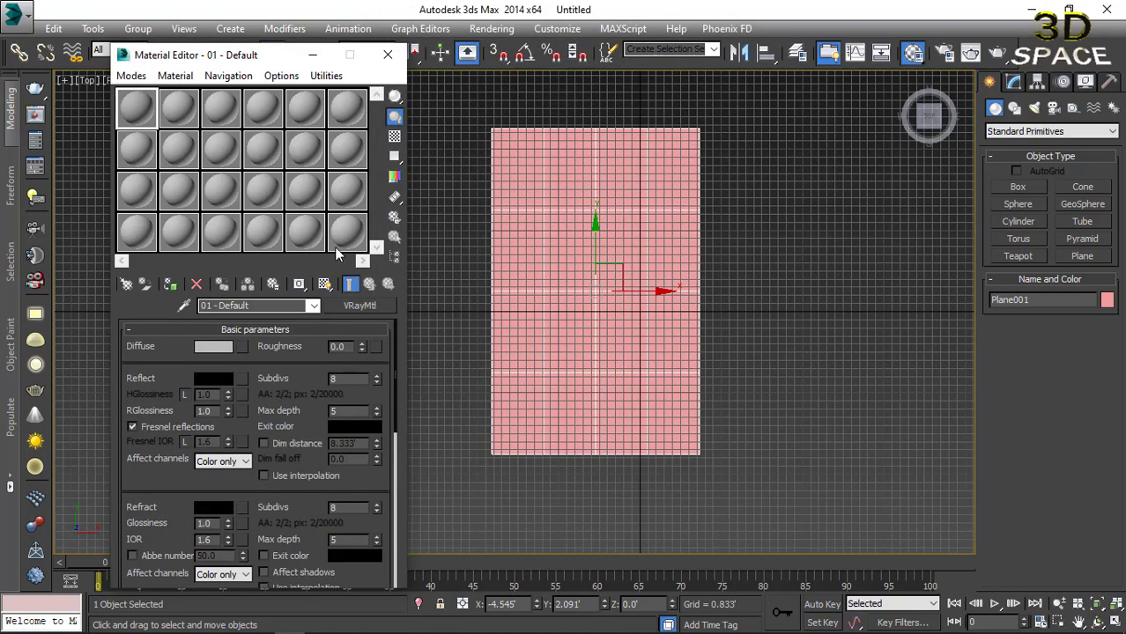
Set the VRayMtl diffuse colour to olive (R 87, G 76, B 18).
left_click_drag(282, 56, 971, 35)
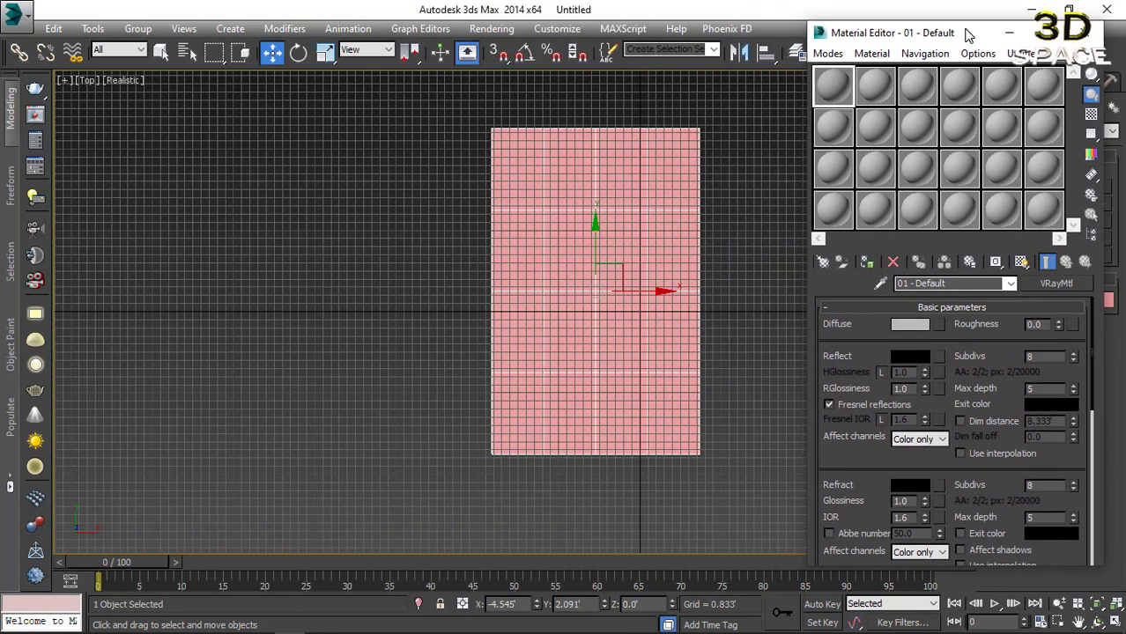
middle_click_drag(502, 302, 360, 334)
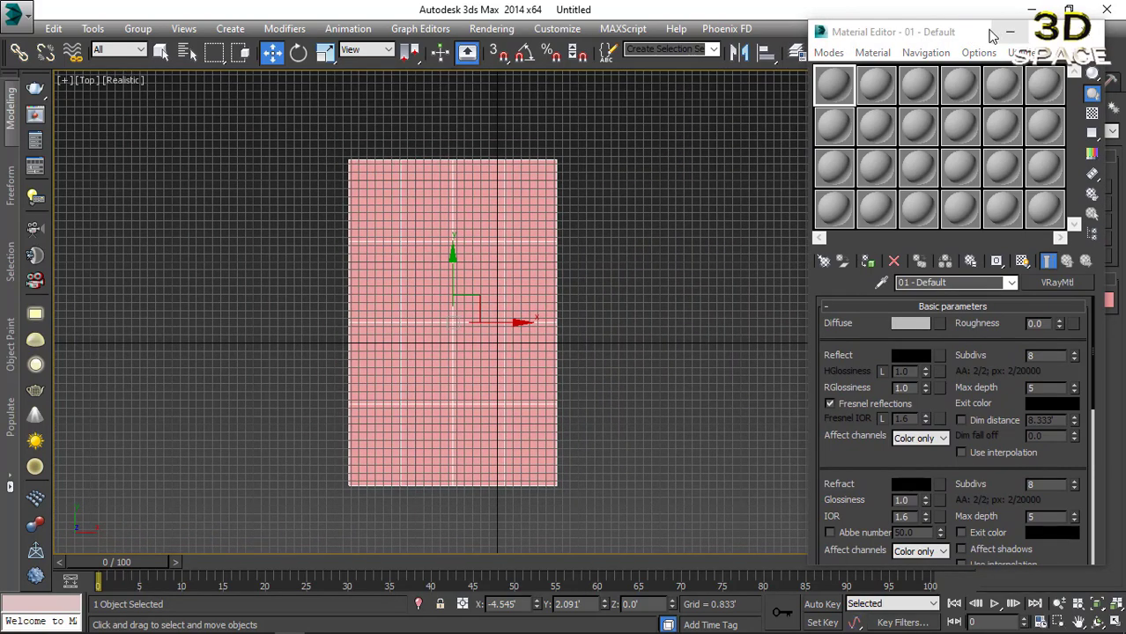
left_click_drag(972, 39, 847, 29)
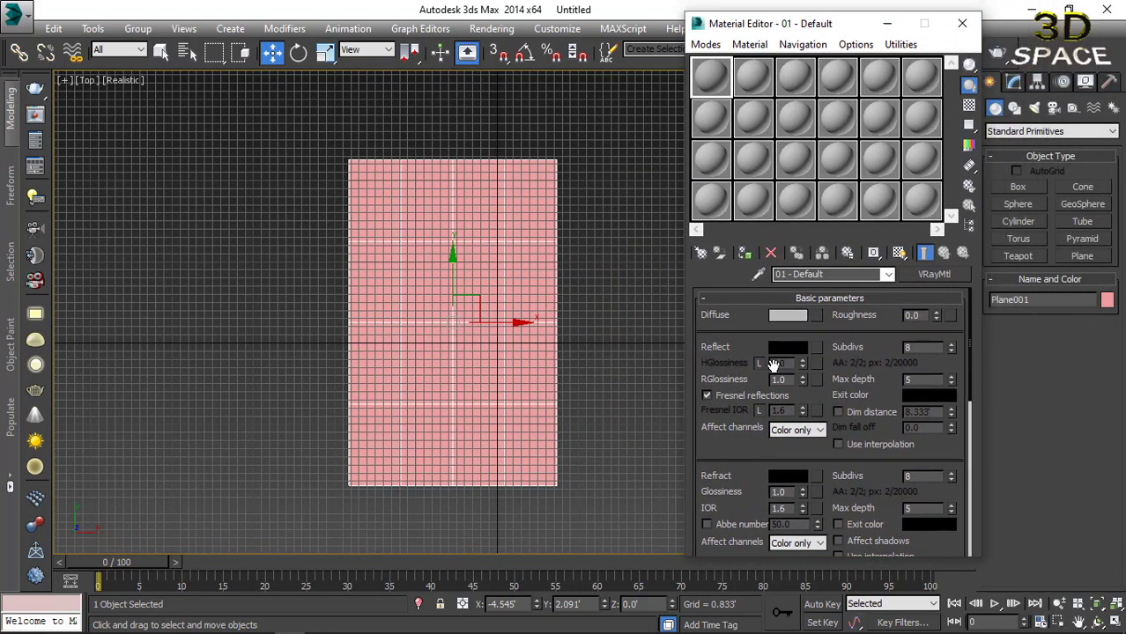
left_click(786, 314)
left_click_drag(440, 132, 352, 193)
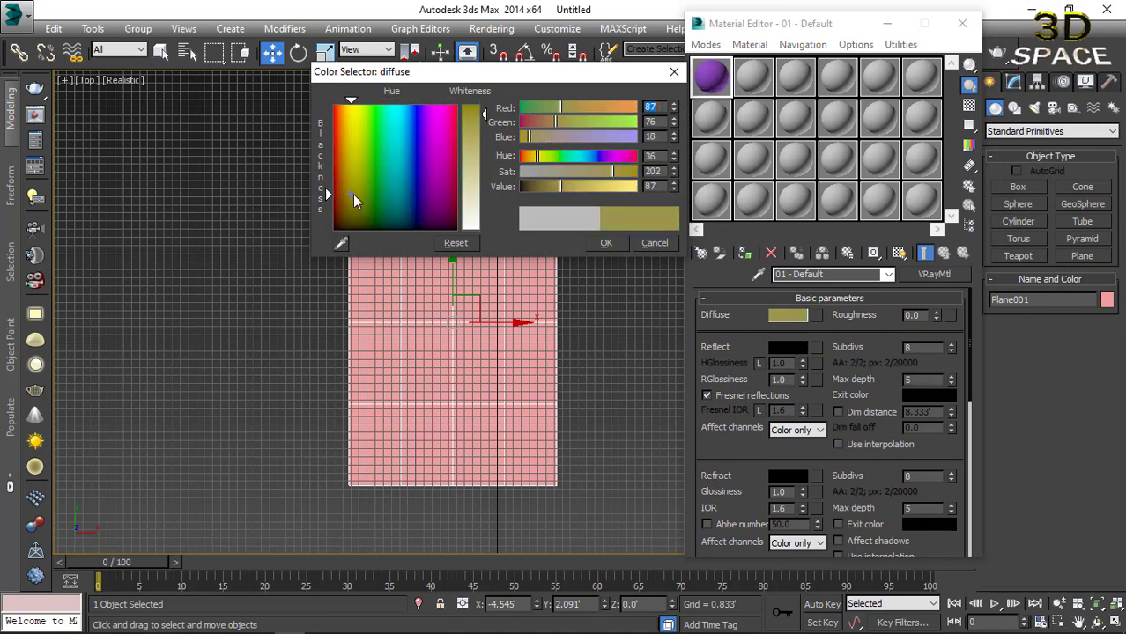
left_click(604, 245)
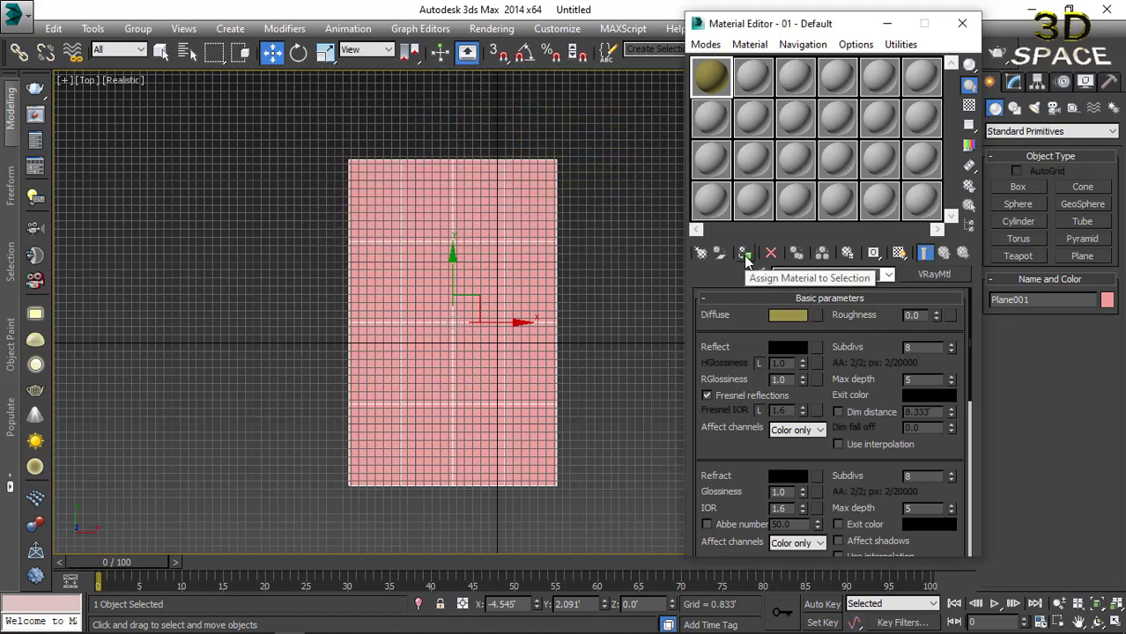
Assign the olive material to Plane001, then pan and zoom around it in the Top view.
left_click(745, 253)
scroll(533, 311, "up", 1)
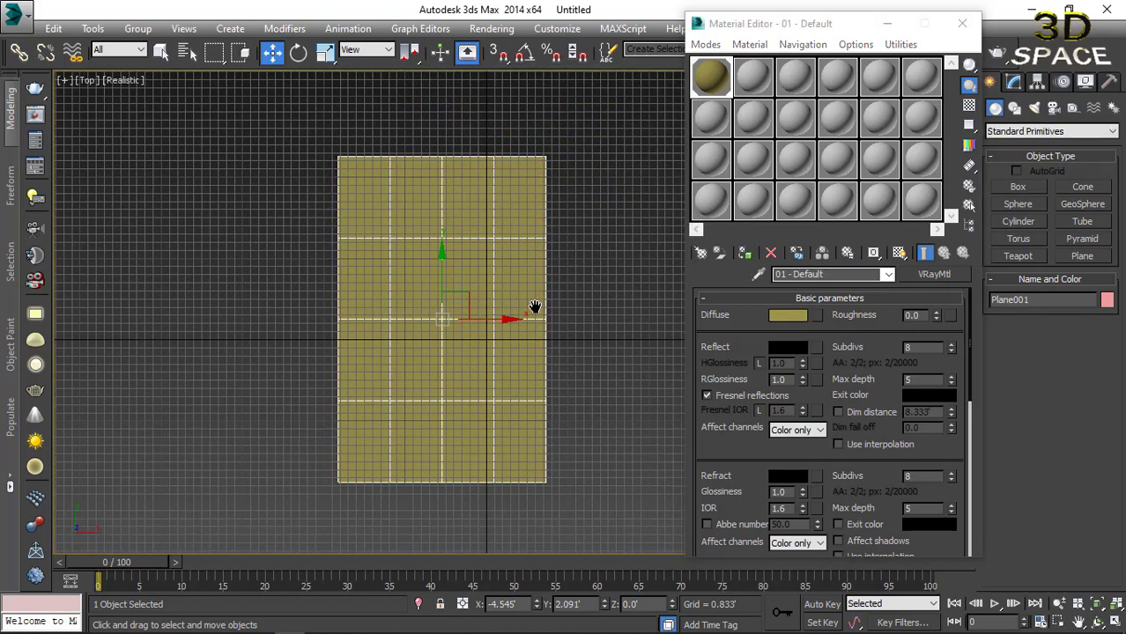
middle_click_drag(428, 304, 470, 307)
scroll(448, 283, "up", 2)
scroll(448, 283, "down", 3)
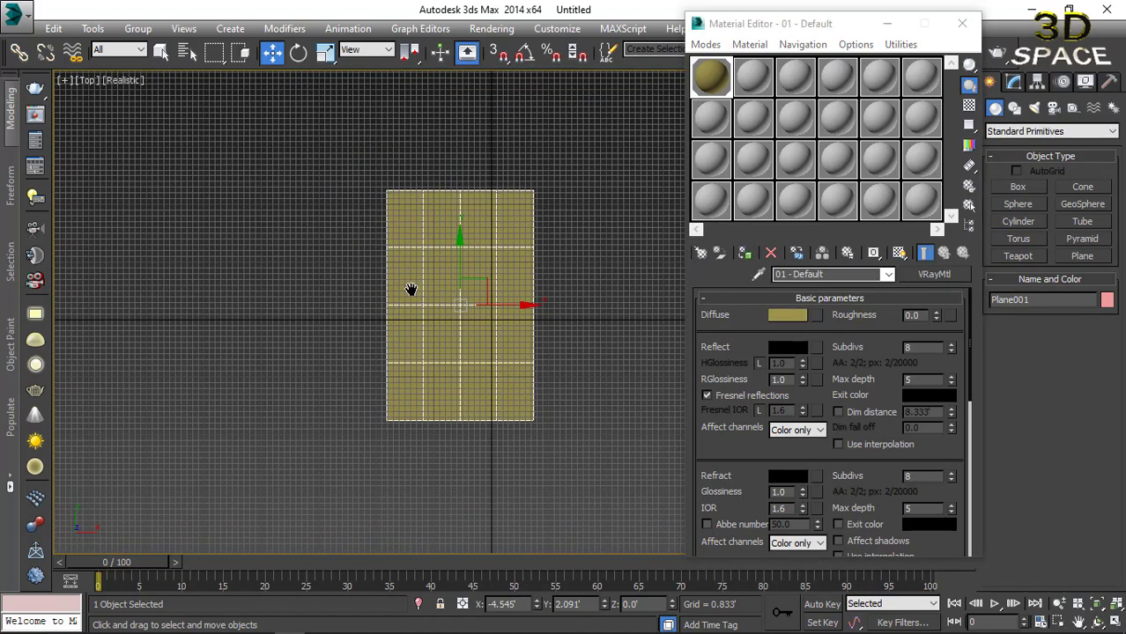
scroll(412, 292, "up", 3)
scroll(396, 290, "down", 3)
scroll(458, 285, "up", 2)
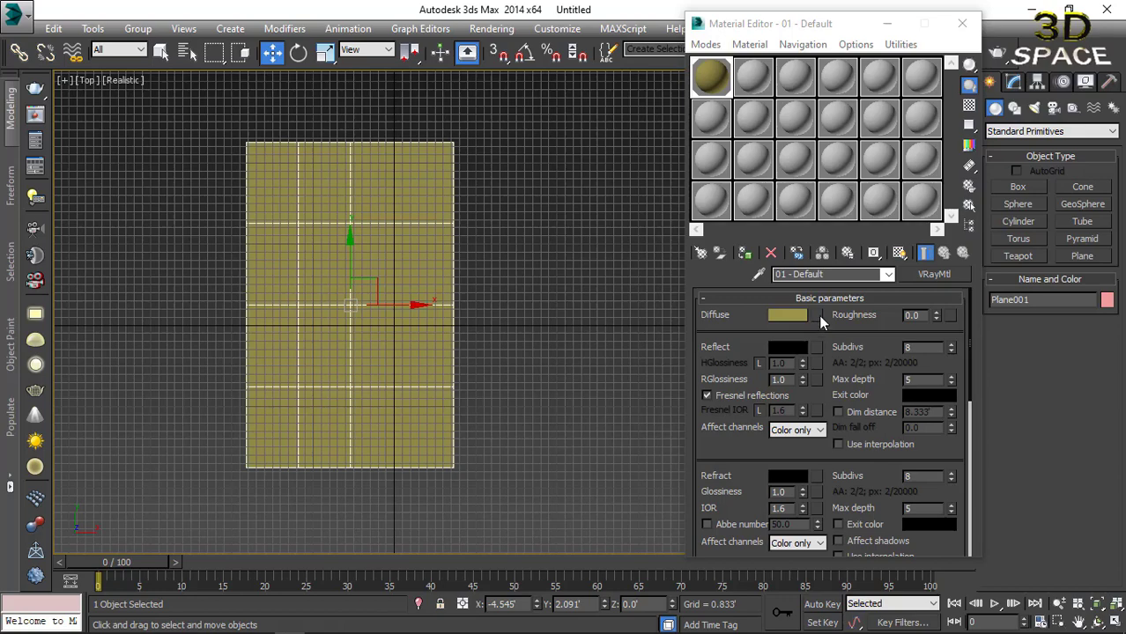
Put a Bitmap map into the VRayMtl's diffuse slot.
left_click(817, 314)
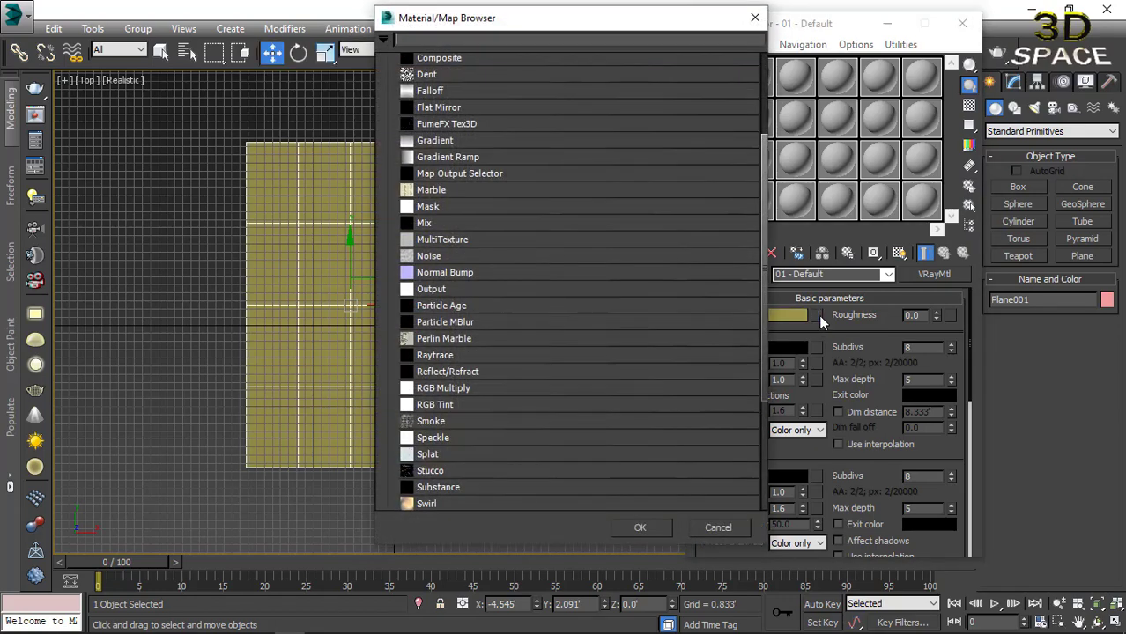
scroll(564, 240, "up", 3)
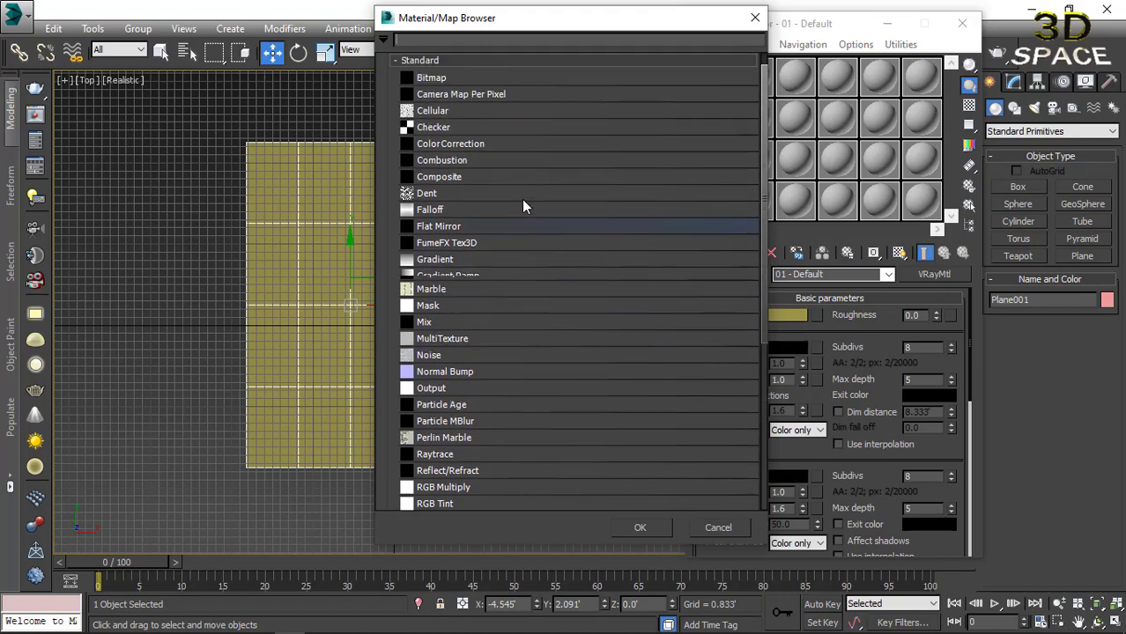
scroll(521, 199, "up", 1)
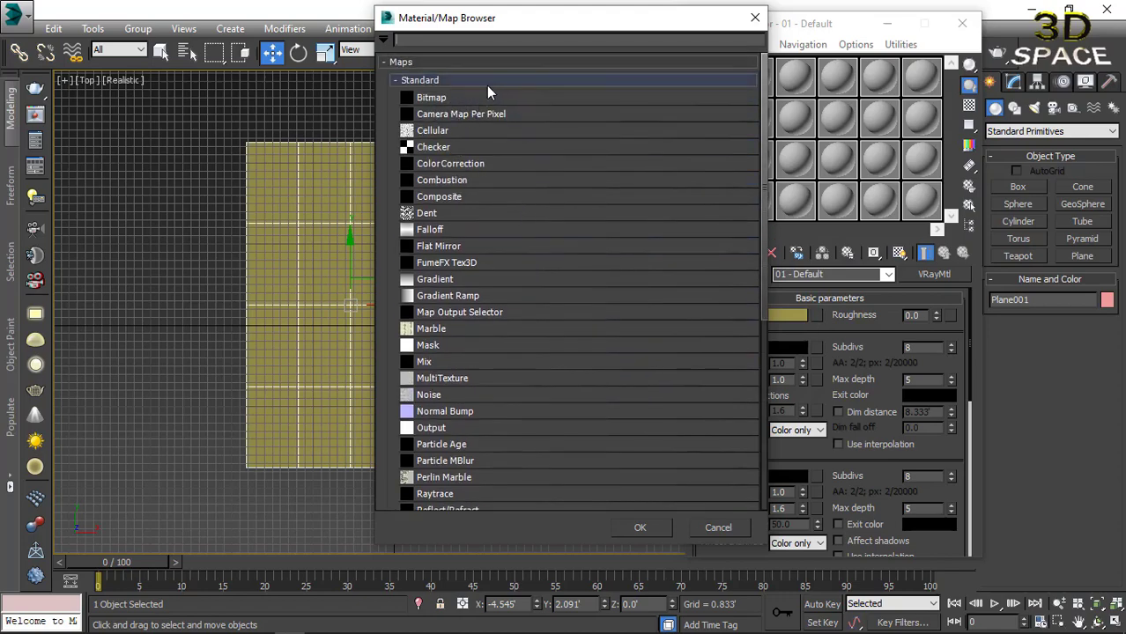
double_click(464, 98)
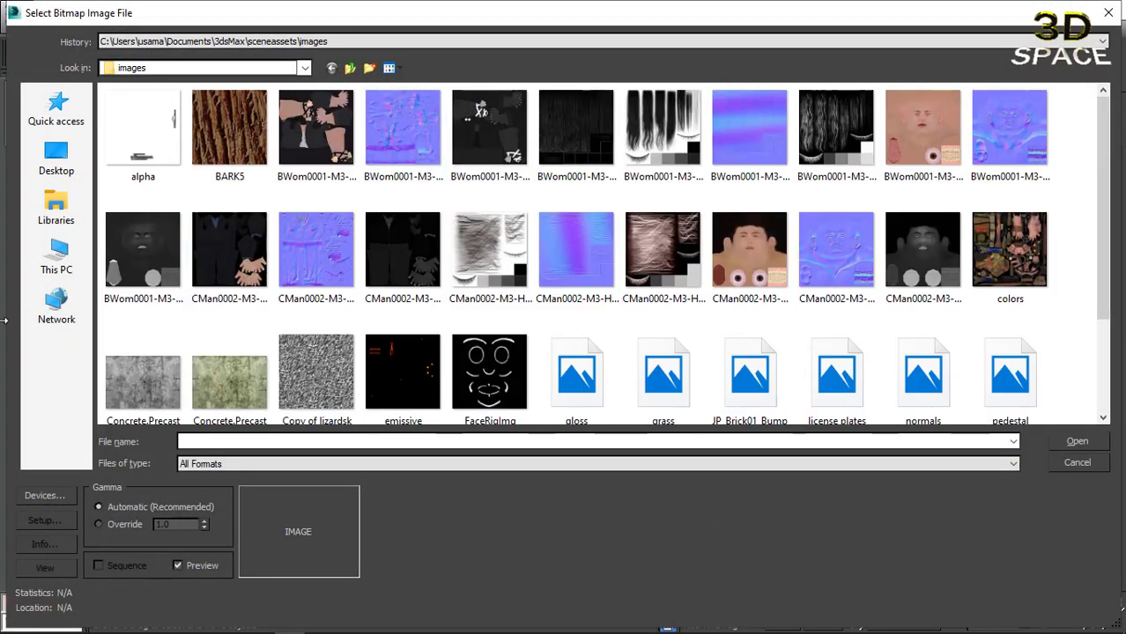
Browse to F:\3d space and load the front-view wine glass photo as the bitmap.
left_click(62, 264)
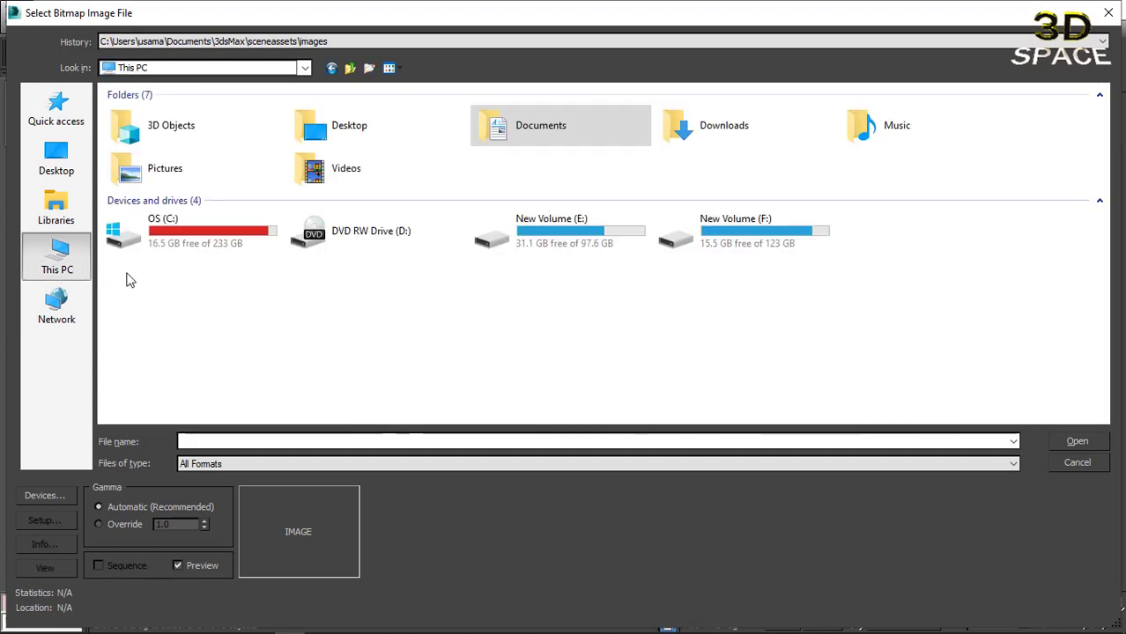
double_click(708, 227)
double_click(141, 110)
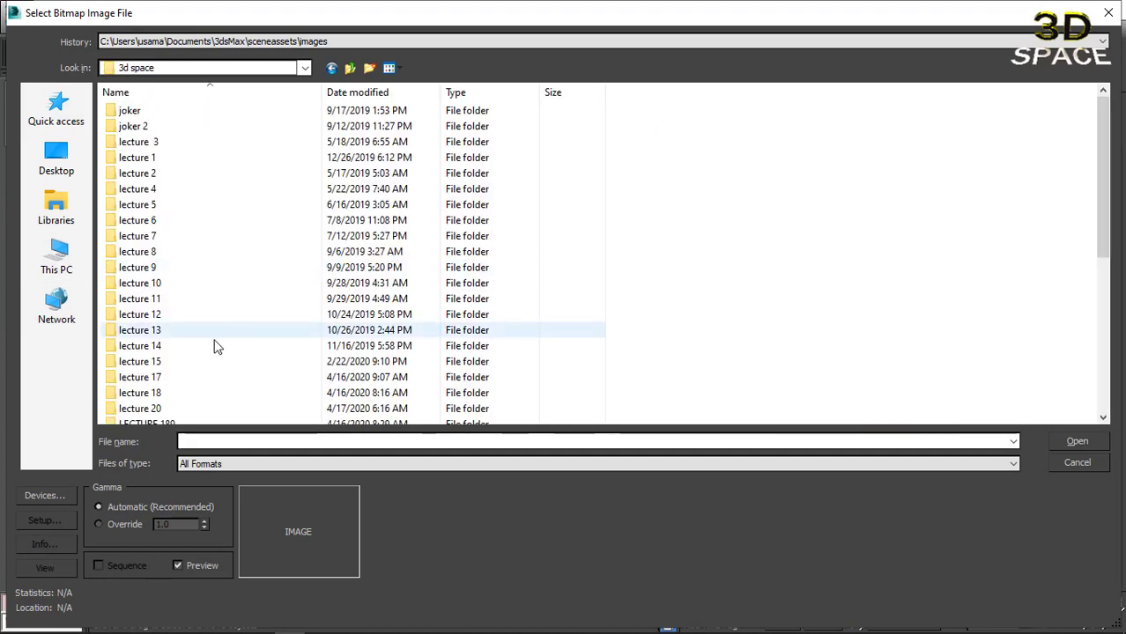
scroll(217, 346, "down", 6)
left_click(389, 67)
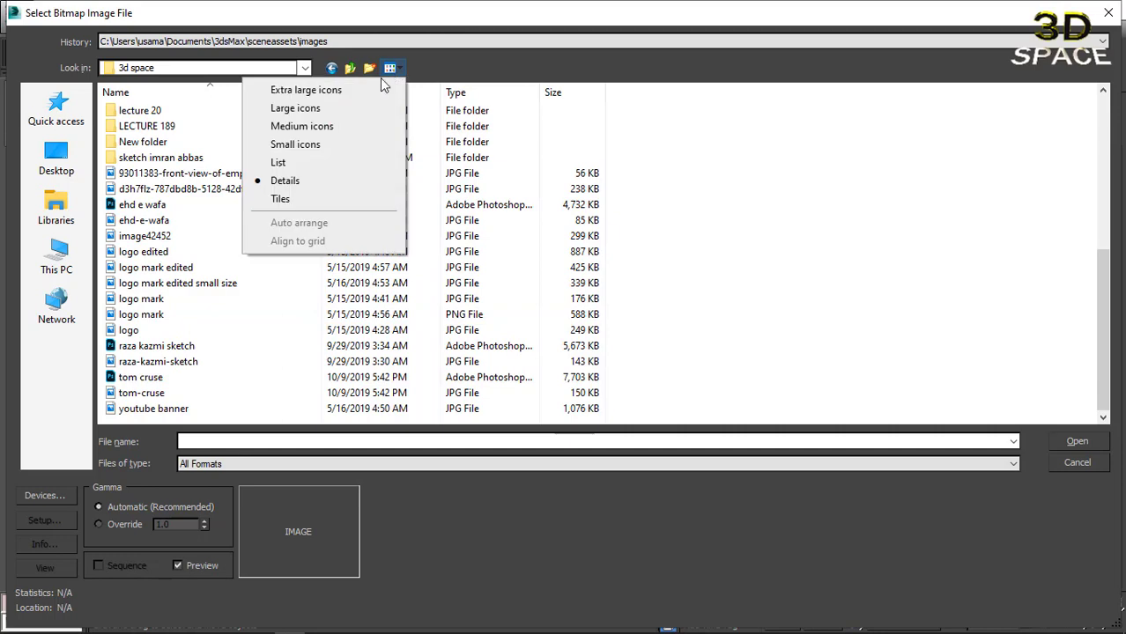
left_click(355, 93)
left_click(391, 68)
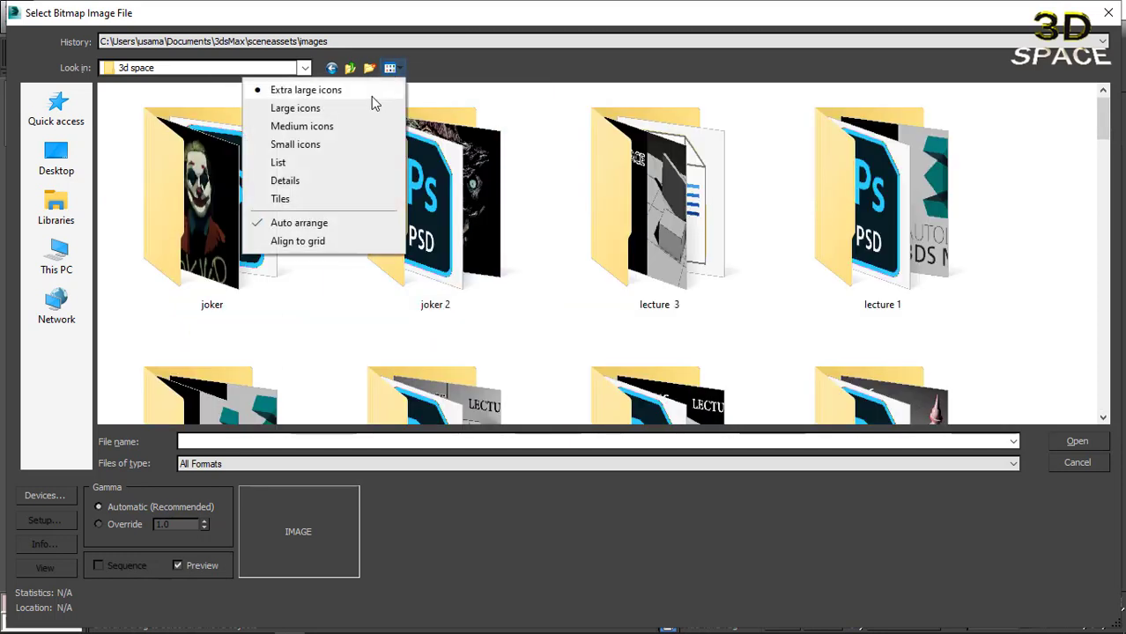
left_click(371, 103)
left_click(265, 273)
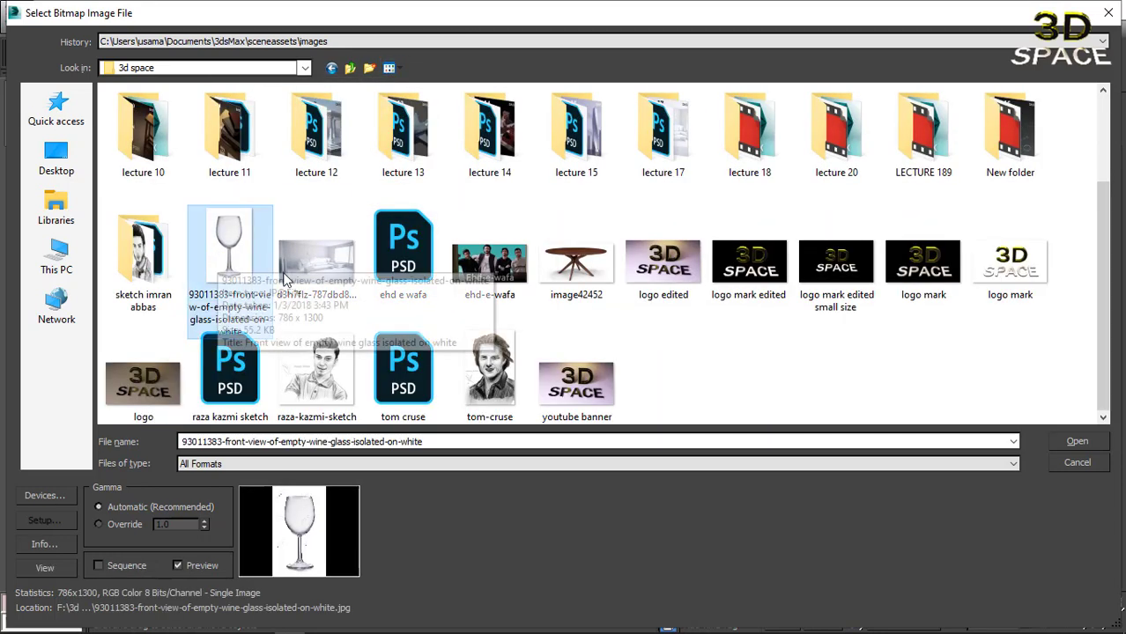
left_click(1054, 436)
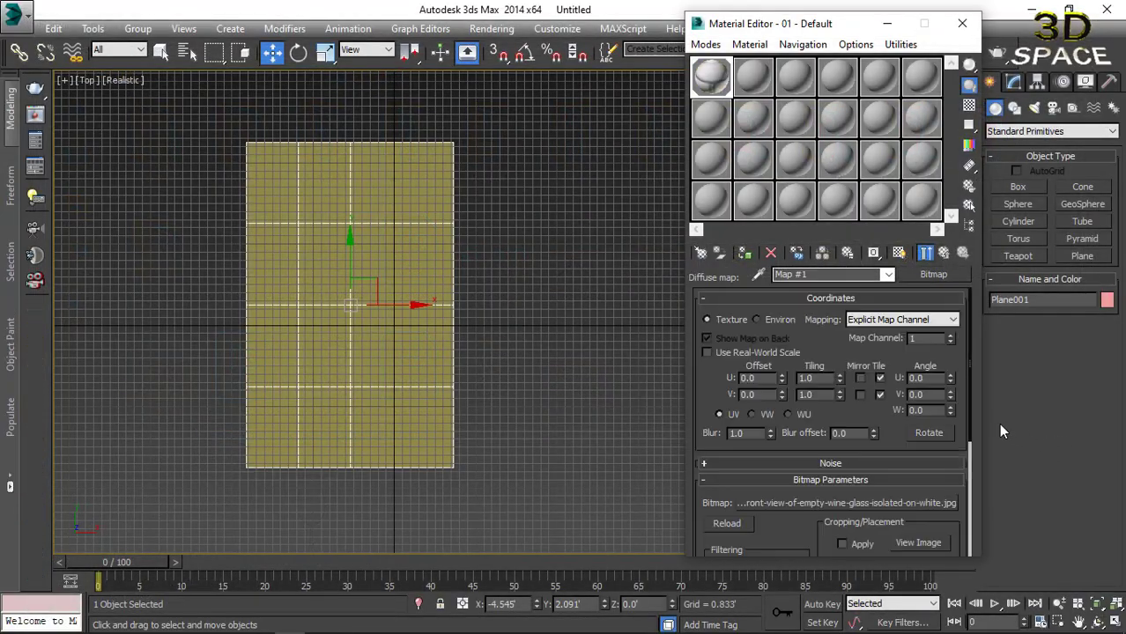
Show the wine glass texture on Plane001 in the viewport and close the Material Editor.
left_click(744, 254)
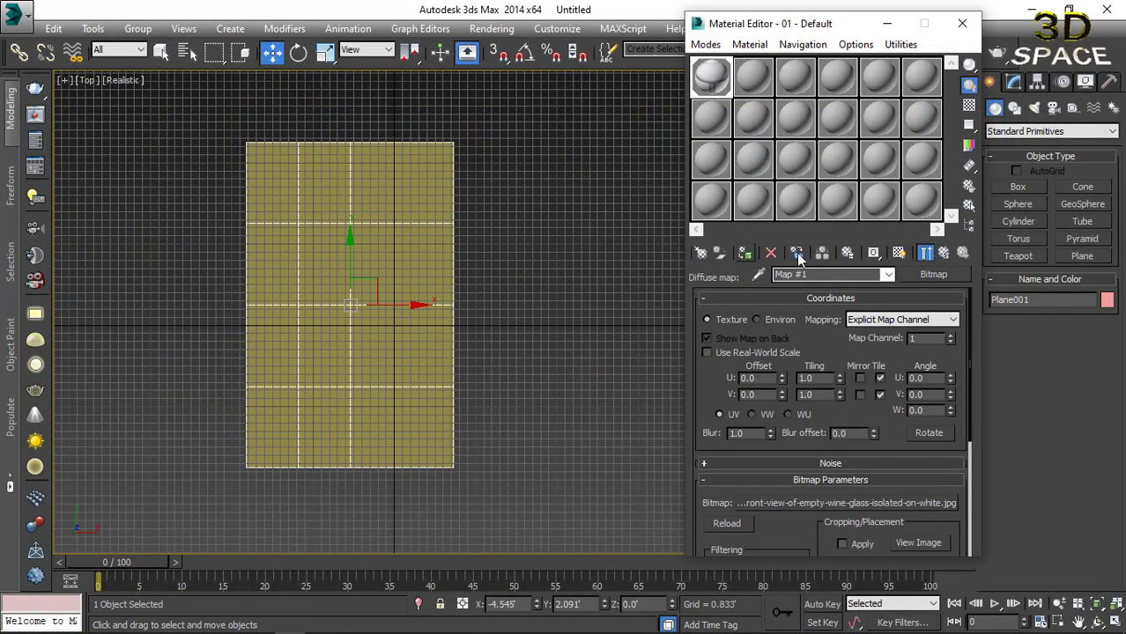
left_click(898, 254)
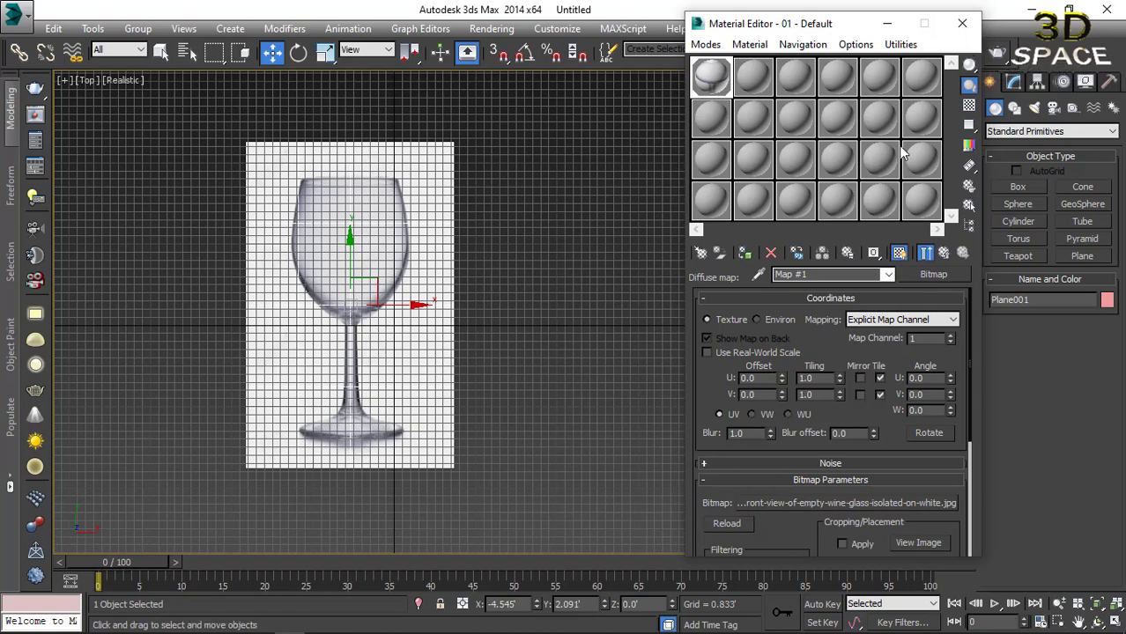
middle_click_drag(253, 308, 286, 311)
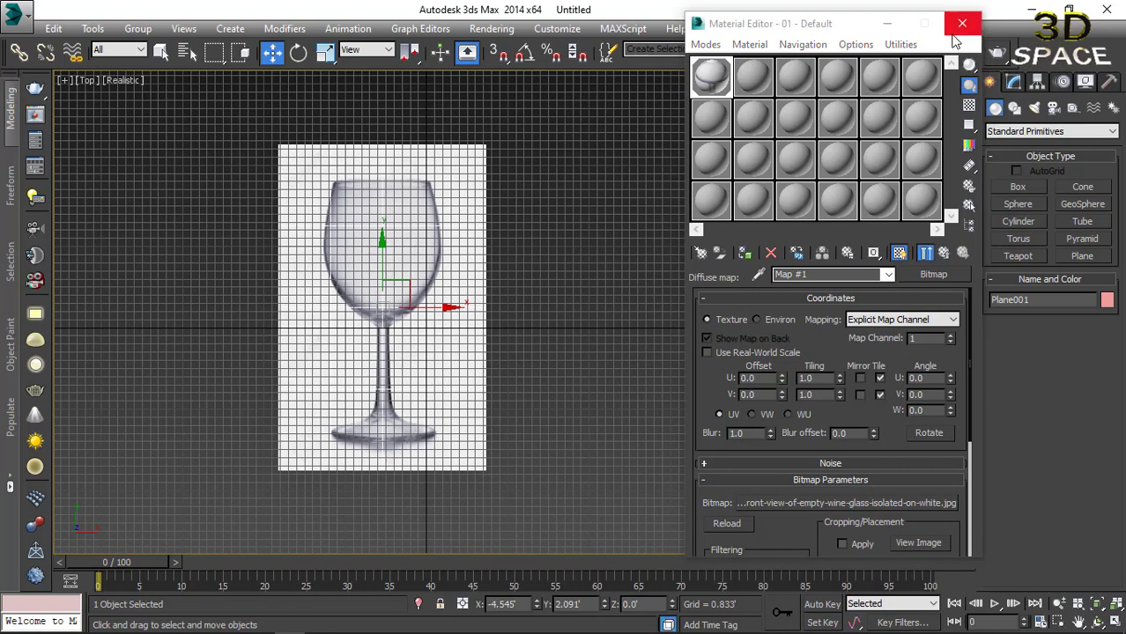
left_click(962, 23)
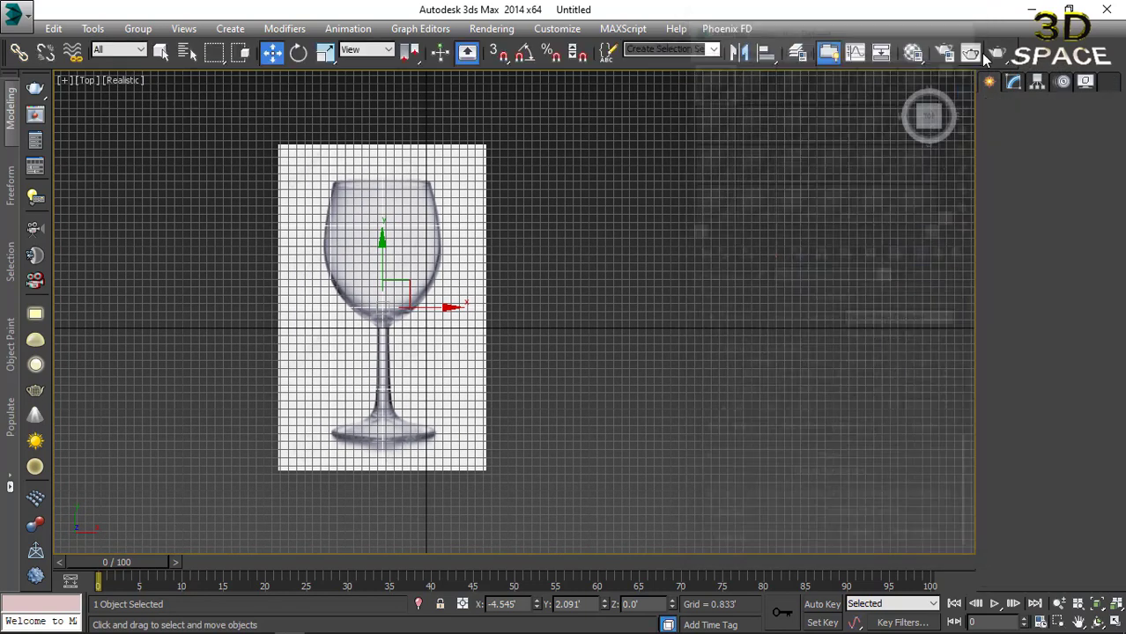
Resize Plane001 to 32.725' by 19.174', recentre it, and show the spline shape tools.
left_click(1015, 84)
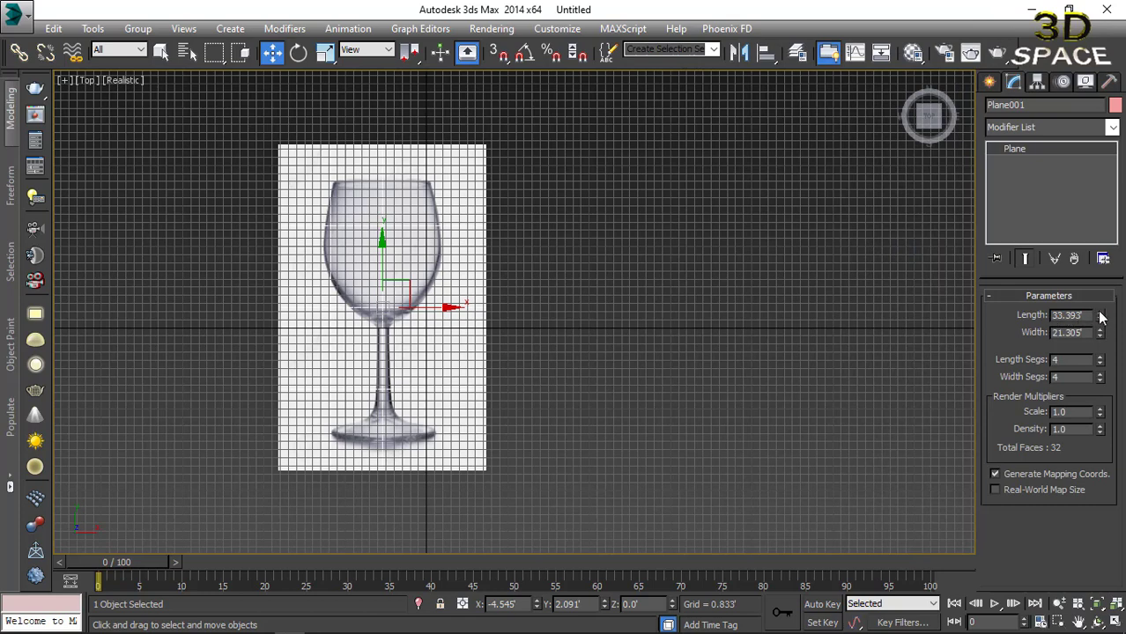
left_click_drag(1099, 318, 1086, 313)
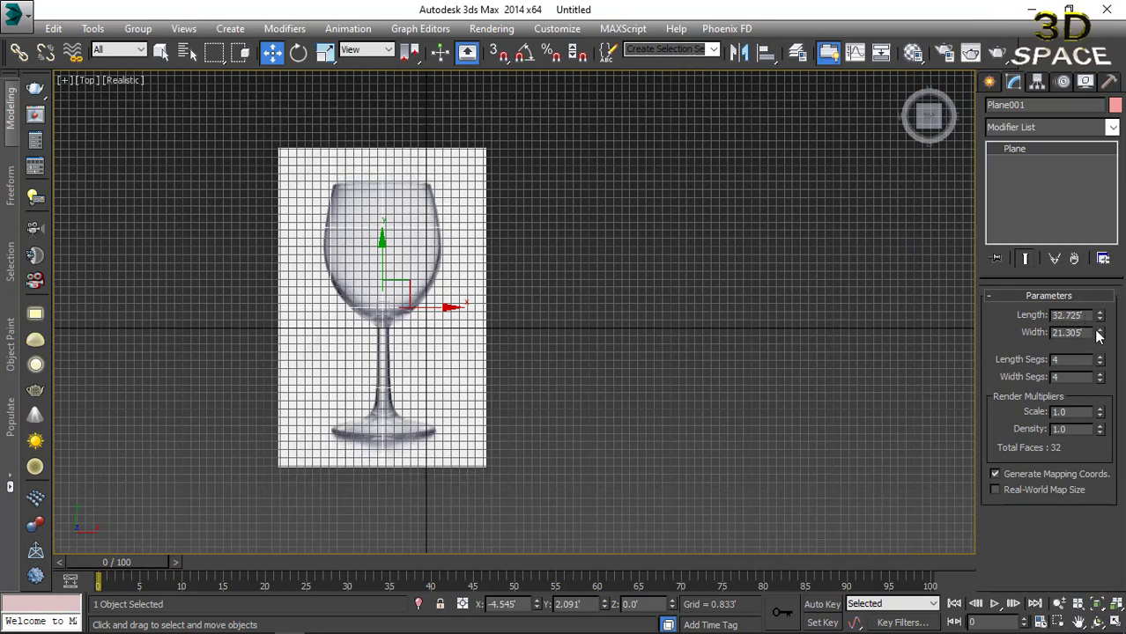
left_click_drag(1098, 334, 1095, 333)
middle_click_drag(364, 361, 539, 357)
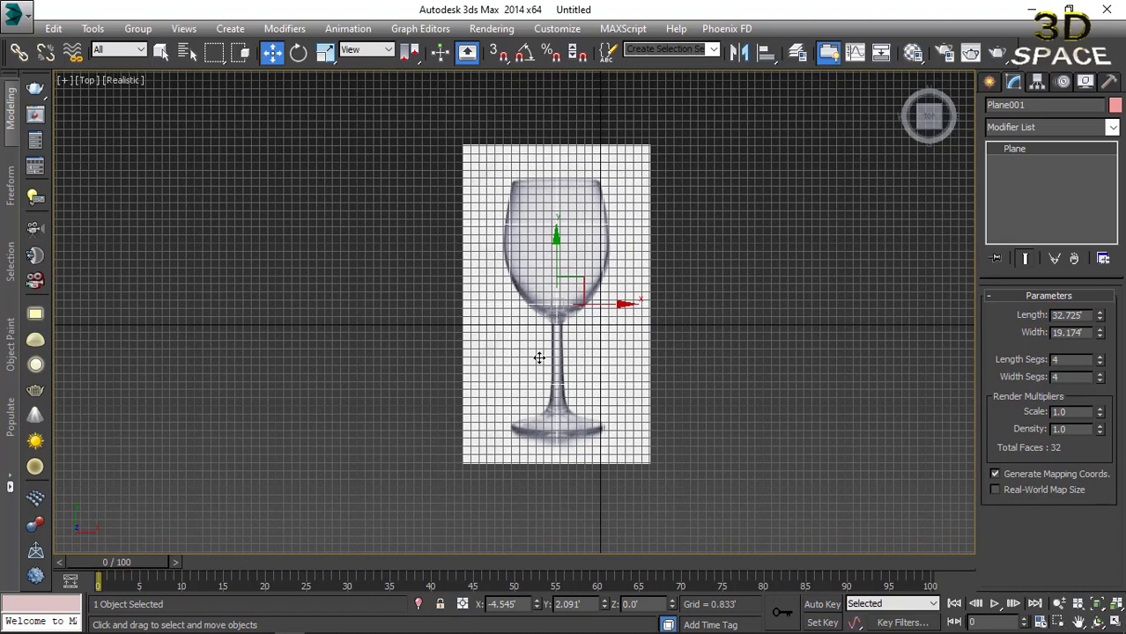
scroll(564, 148, "up", 2)
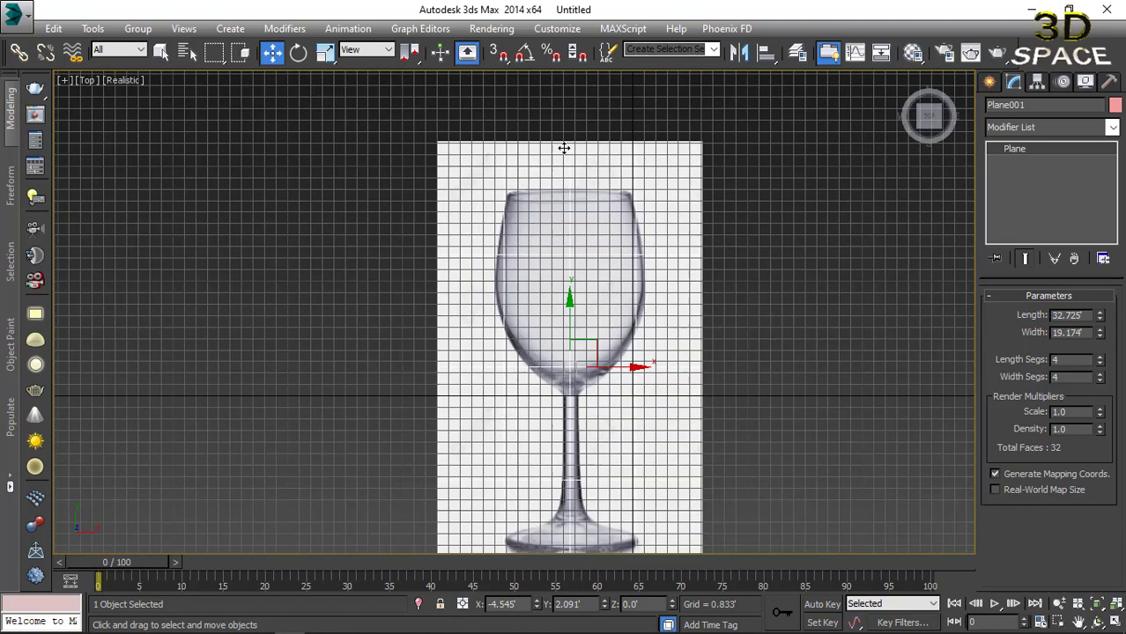
left_click(989, 81)
left_click(1013, 109)
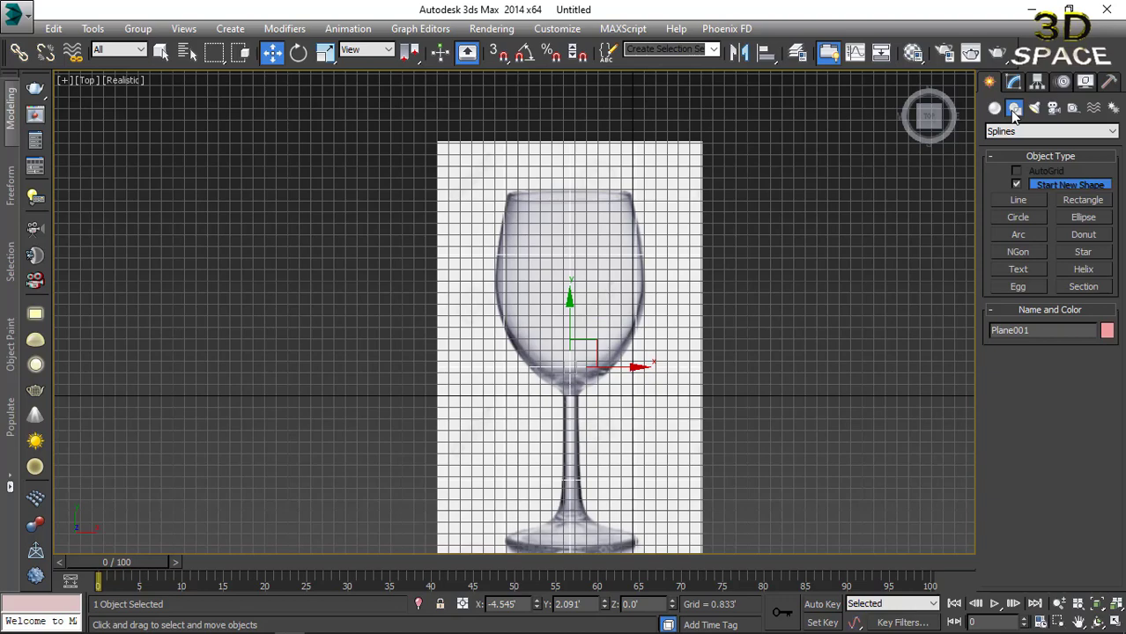
Start a Line spline and place its first point at the wine glass rim.
left_click(1018, 200)
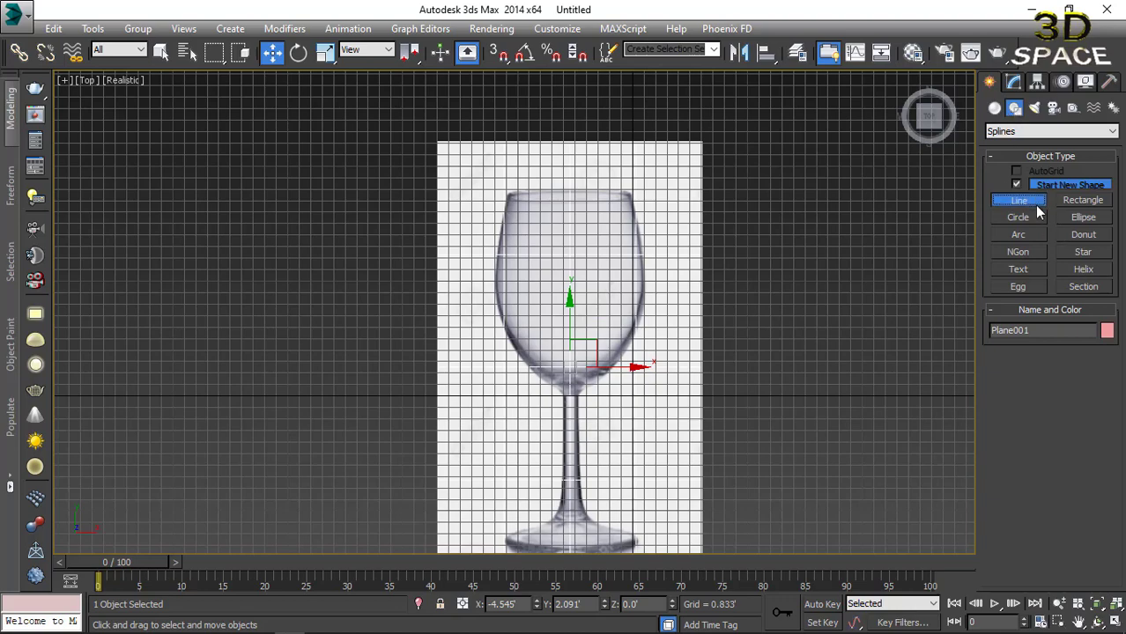
scroll(775, 291, "down", 3)
scroll(667, 245, "up", 3)
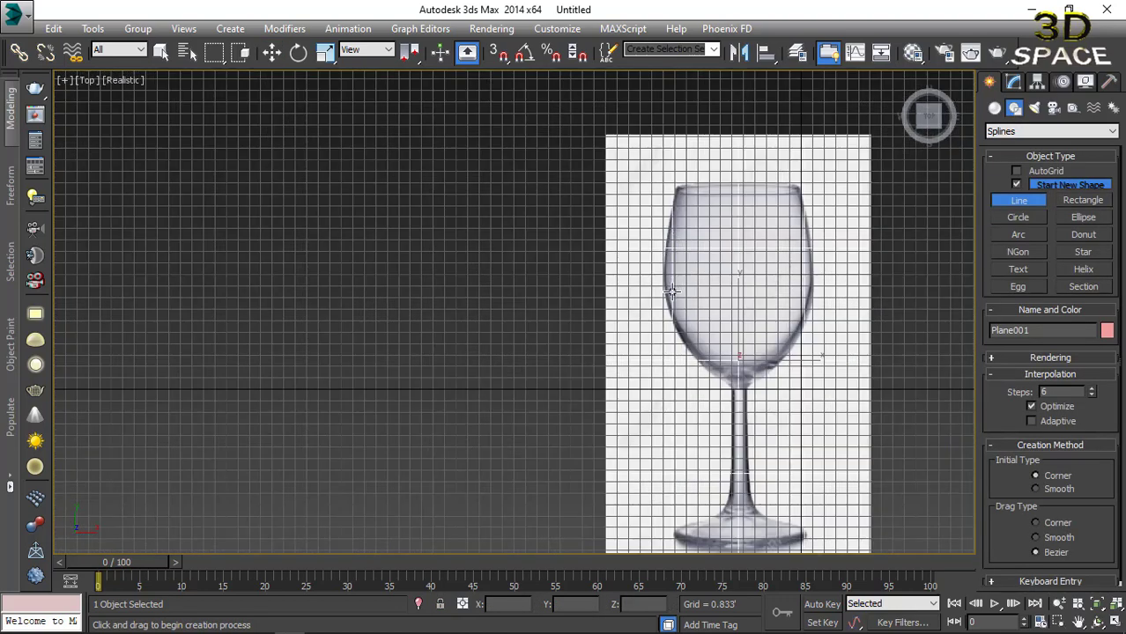
middle_click_drag(671, 291, 605, 243)
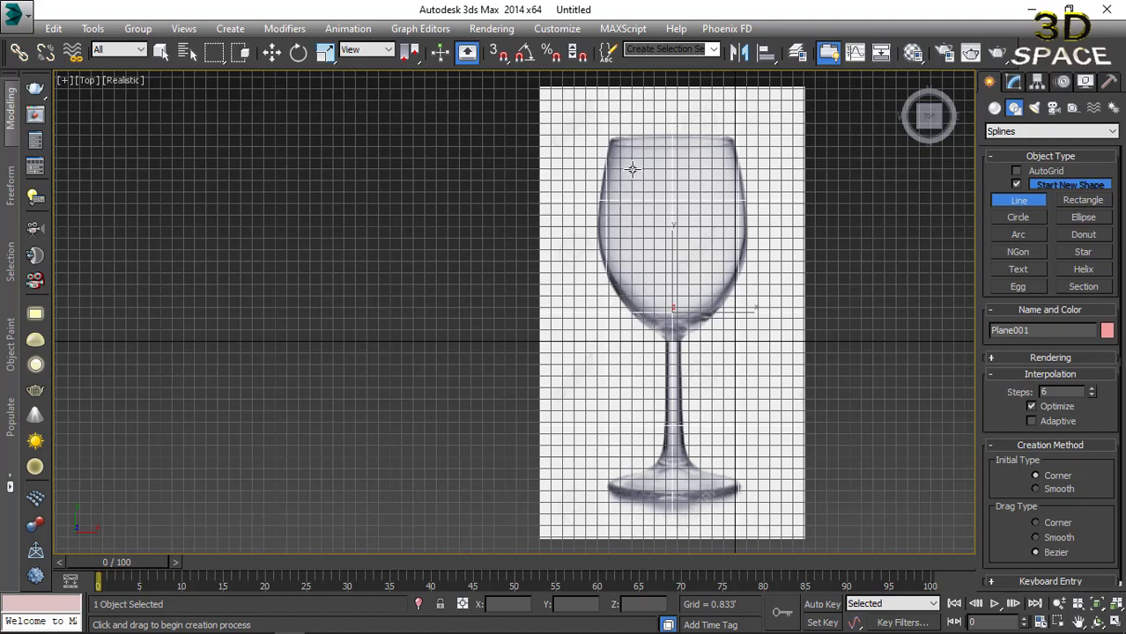
scroll(632, 168, "up", 5)
scroll(583, 194, "up", 5)
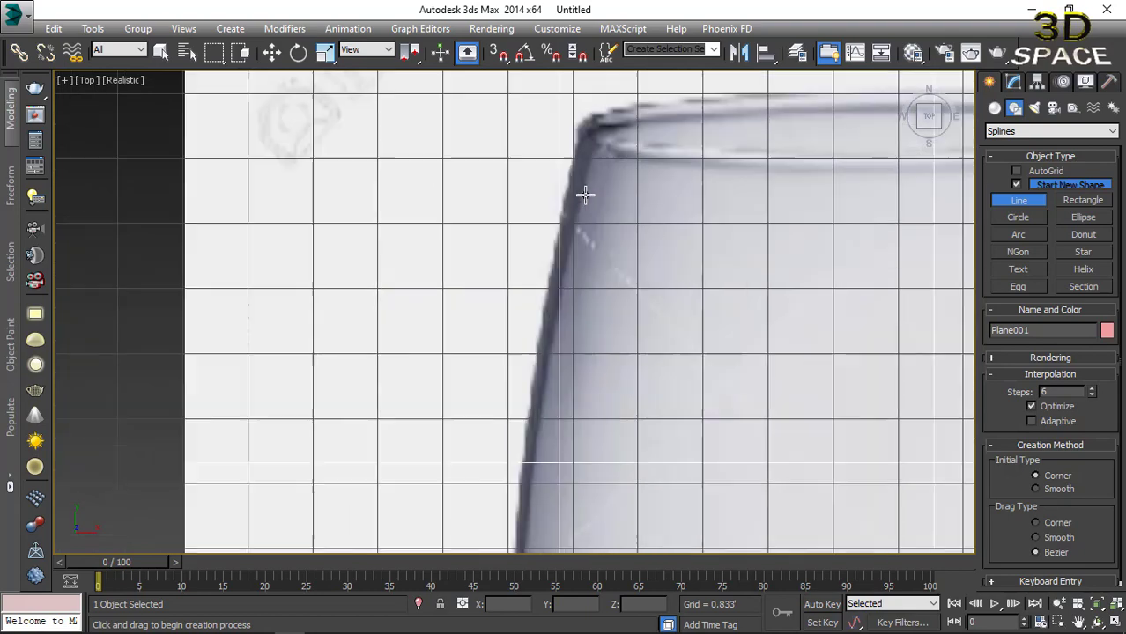
left_click(584, 125)
scroll(517, 314, "down", 6)
scroll(517, 315, "up", 1)
middle_click_drag(517, 315, 485, 168)
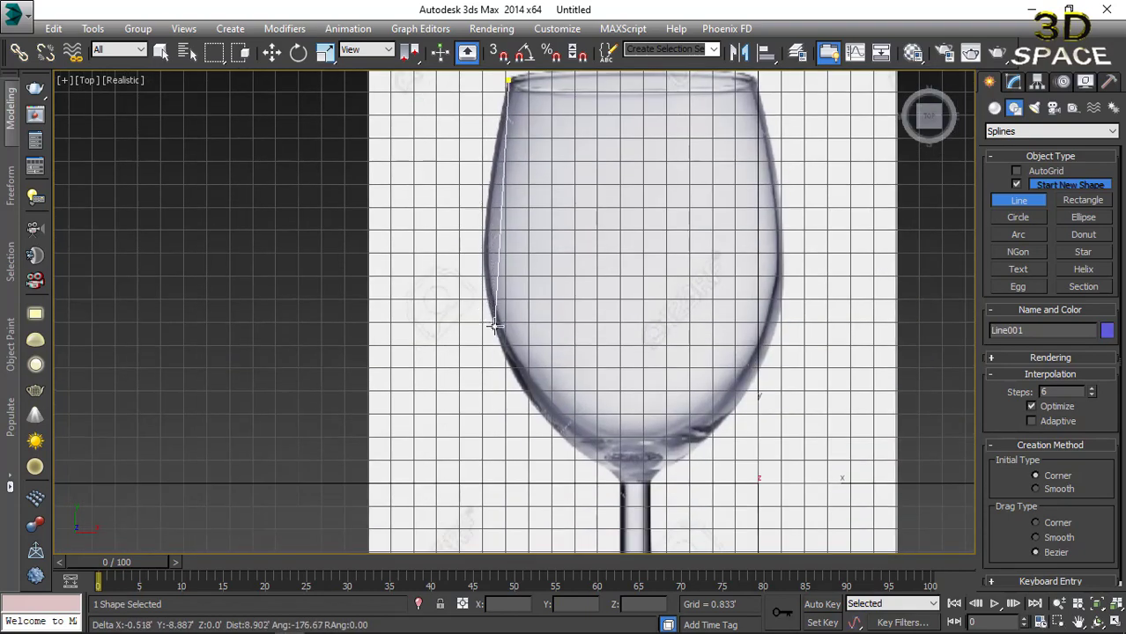
Trace Bezier points down the bowl's left edge toward the stem, redoing two misplaced points.
left_click_drag(495, 326, 477, 307)
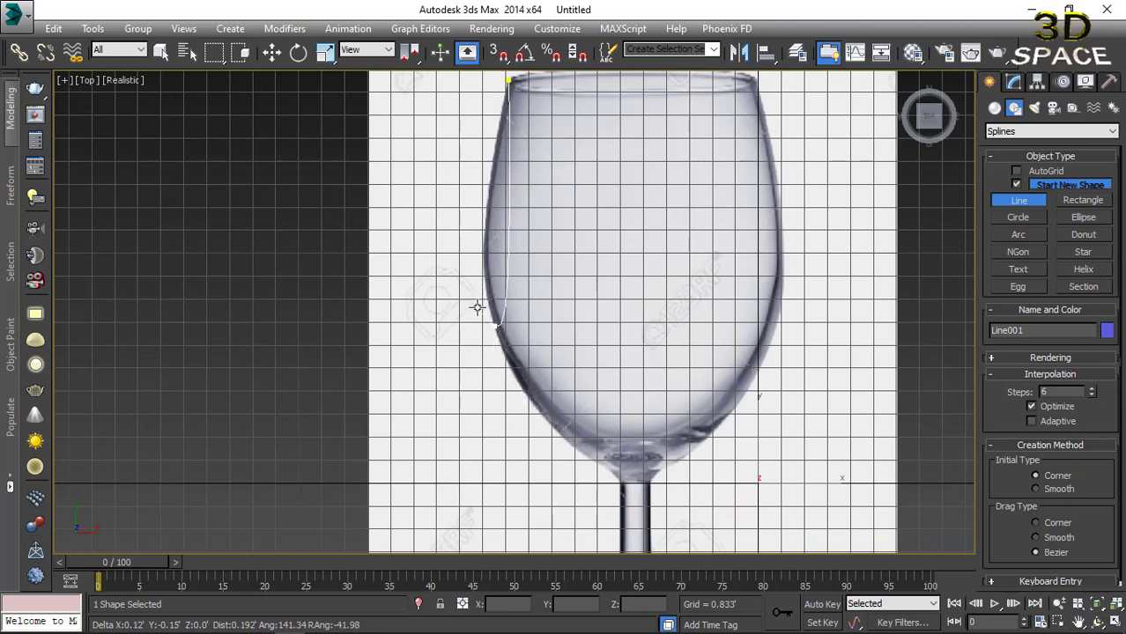
left_click_drag(477, 308, 519, 361)
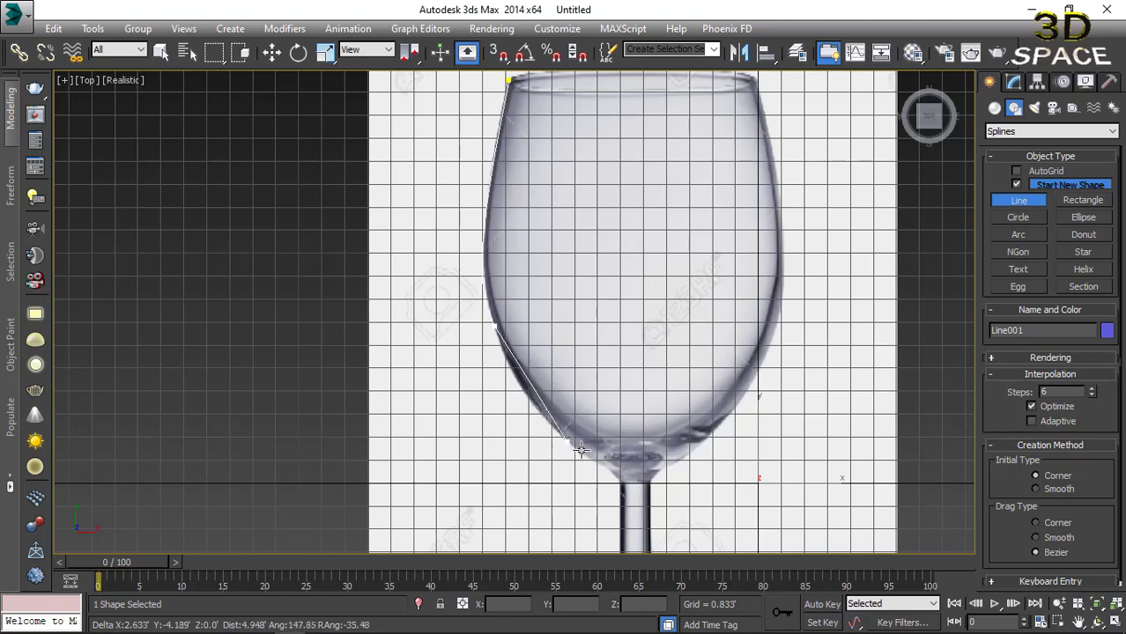
mouse_move(615, 478)
left_mouse_down()
mouse_move(714, 552)
mouse_move(789, 548)
mouse_move(747, 572)
left_mouse_up()
key("BackSpace")
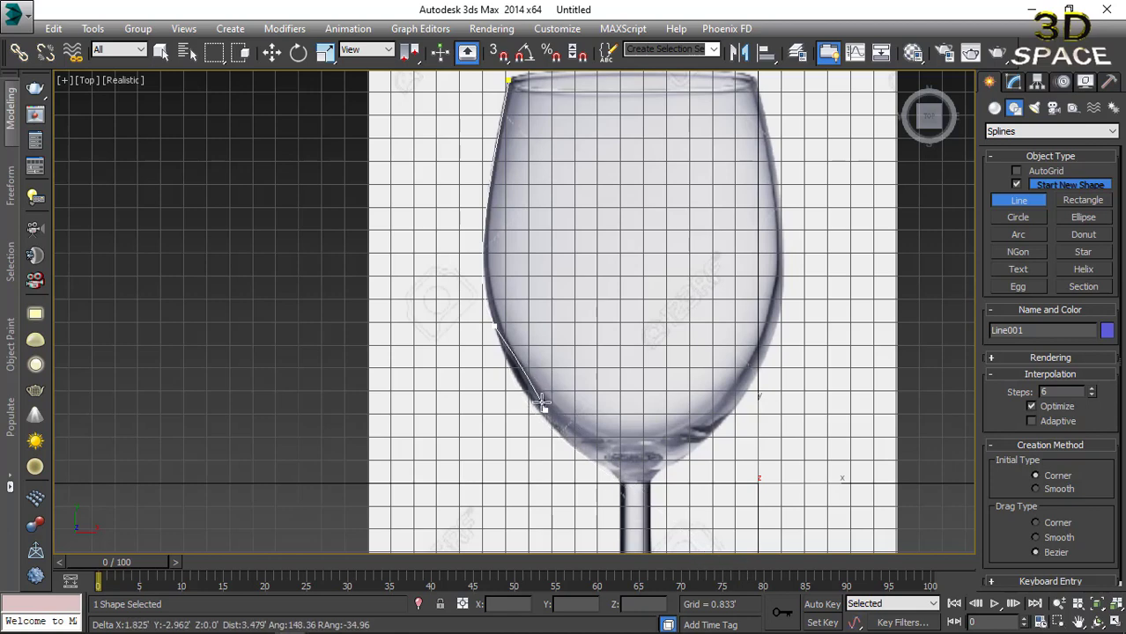
key("BackSpace")
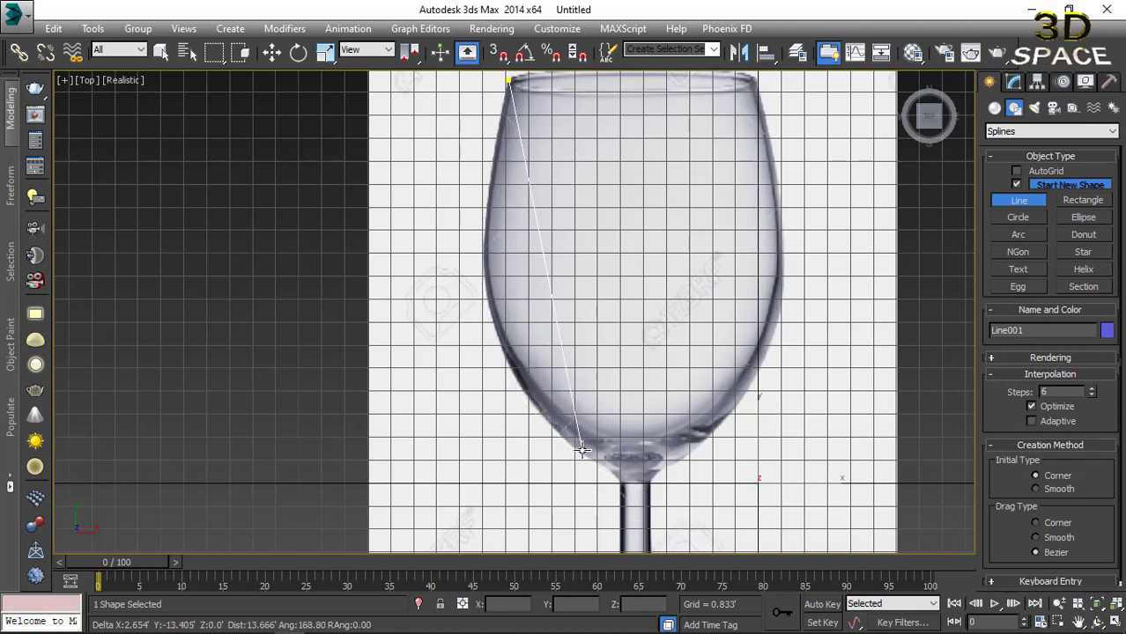
left_click_drag(619, 483, 724, 571)
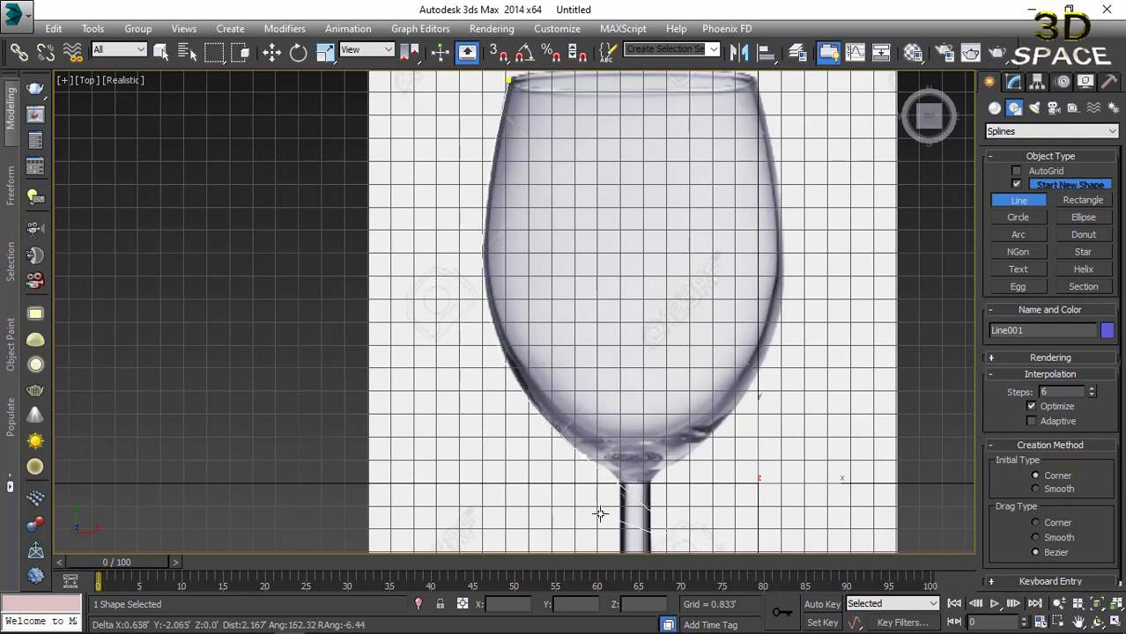
middle_click_drag(603, 512, 637, 359)
scroll(643, 406, "up", 3)
scroll(648, 447, "down", 3)
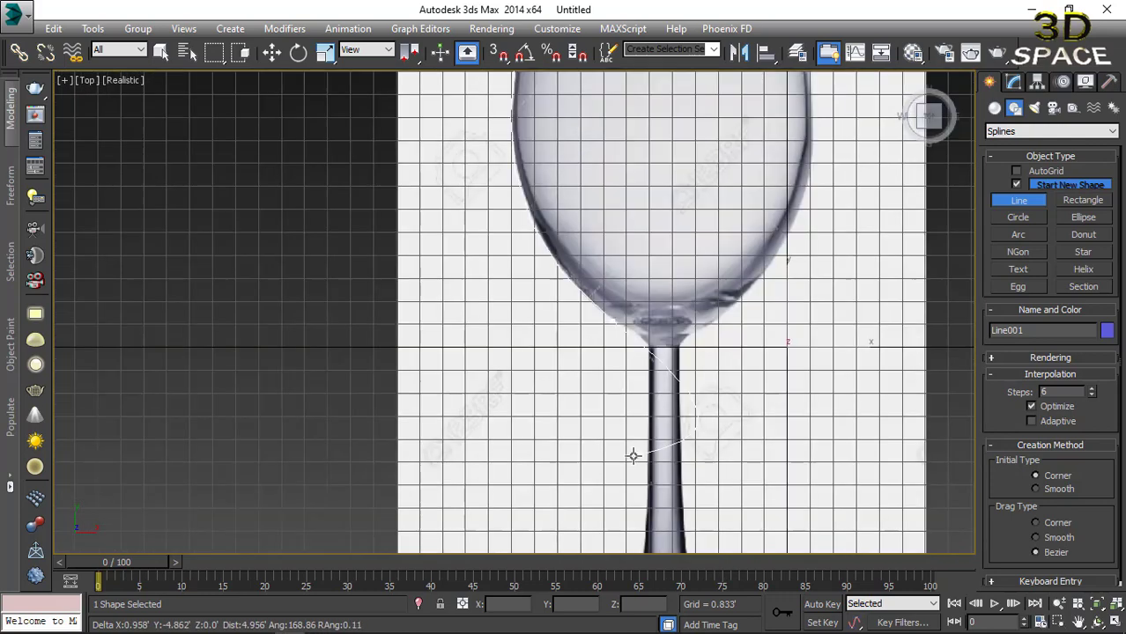
middle_click_drag(633, 455, 653, 327)
Trace Line points down the left edge of the glass bowl.
scroll(623, 433, "down", 4)
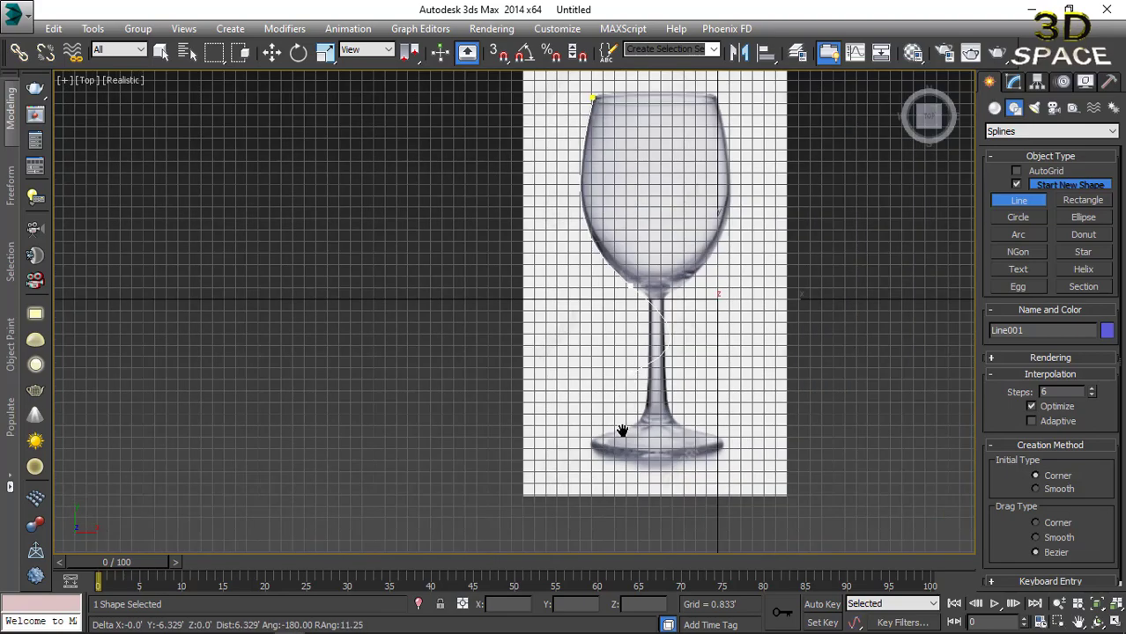
scroll(610, 389, "up", 3)
scroll(680, 342, "up", 2)
scroll(636, 407, "down", 4)
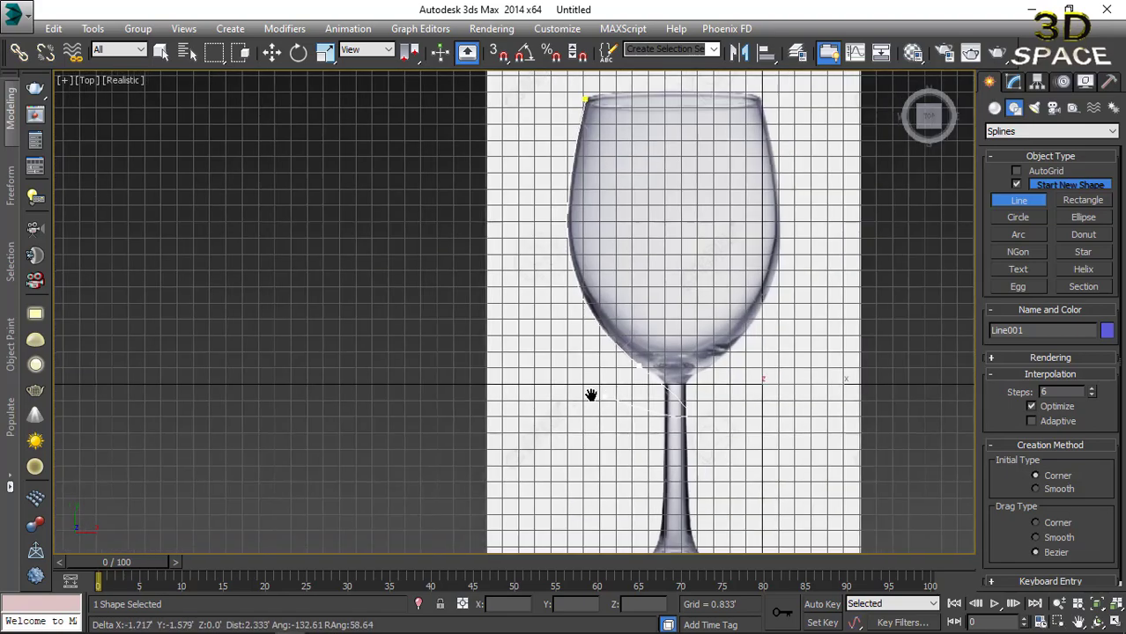
scroll(590, 395, "up", 1)
scroll(641, 427, "down", 3)
scroll(586, 414, "up", 5)
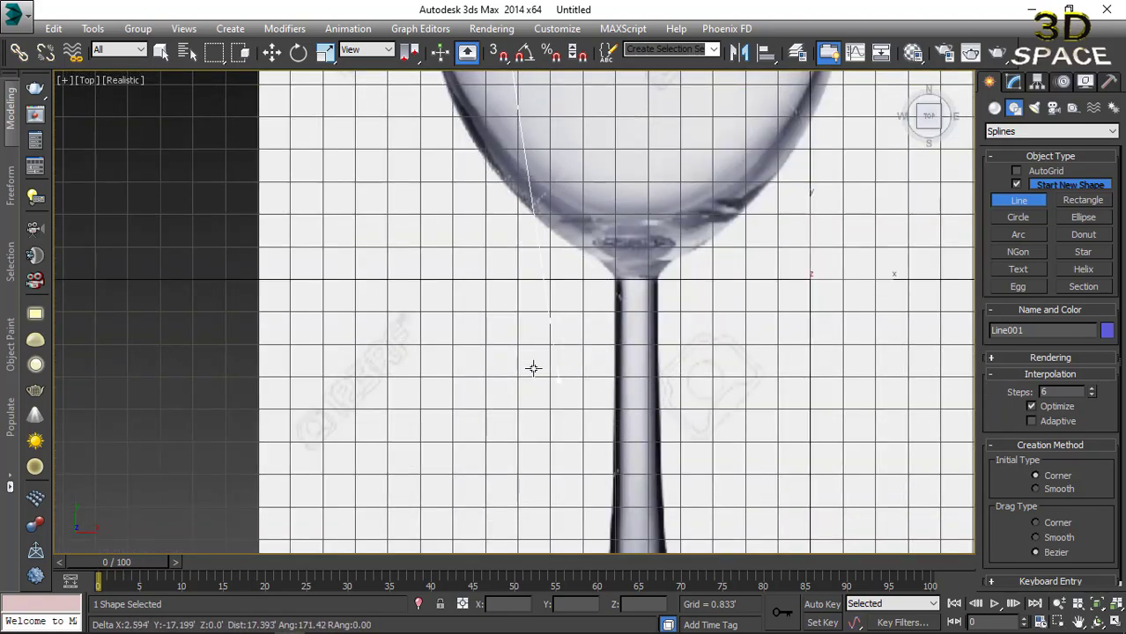
middle_click_drag(533, 370, 523, 491)
scroll(486, 301, "down", 2)
scroll(476, 203, "up", 3)
scroll(467, 229, "down", 1)
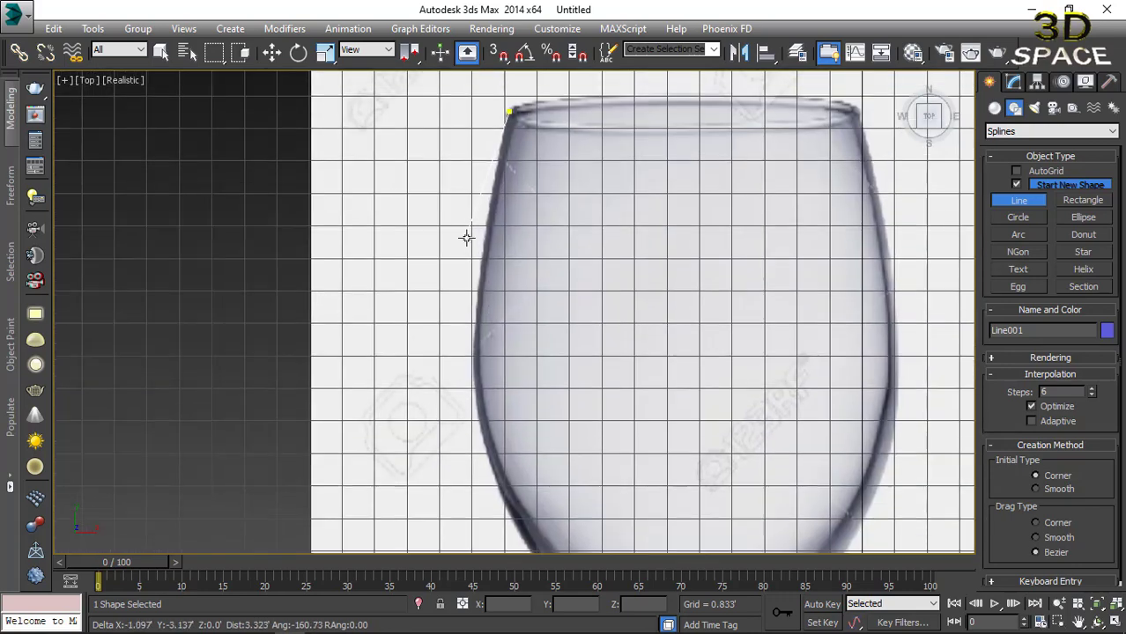
left_click(484, 230)
left_click(473, 374)
middle_click_drag(480, 337, 499, 242)
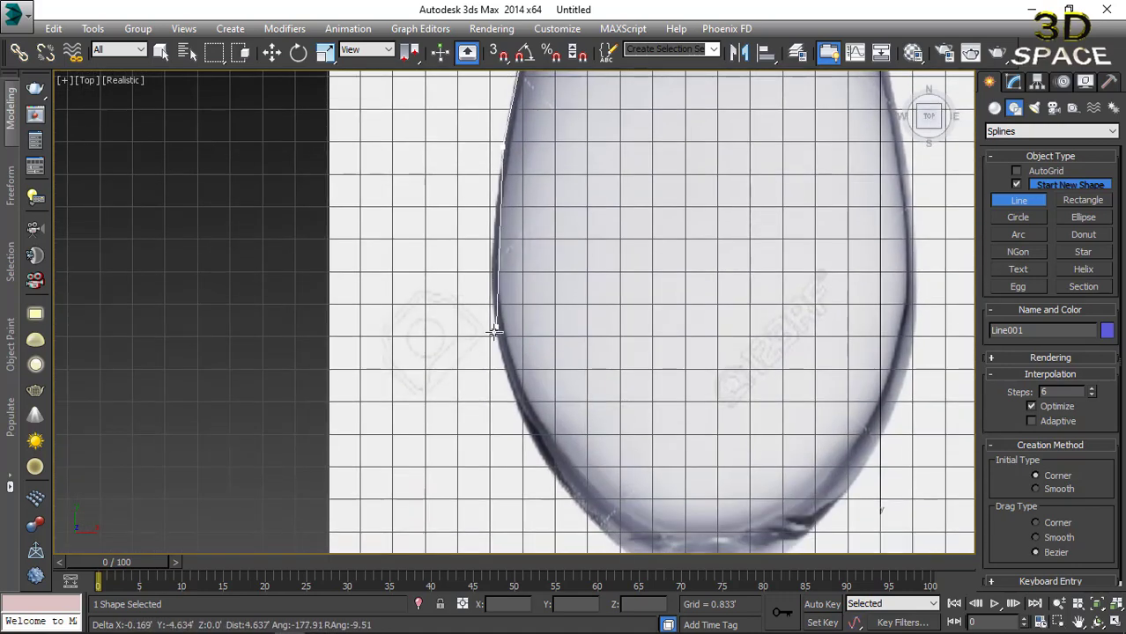
left_click(499, 347)
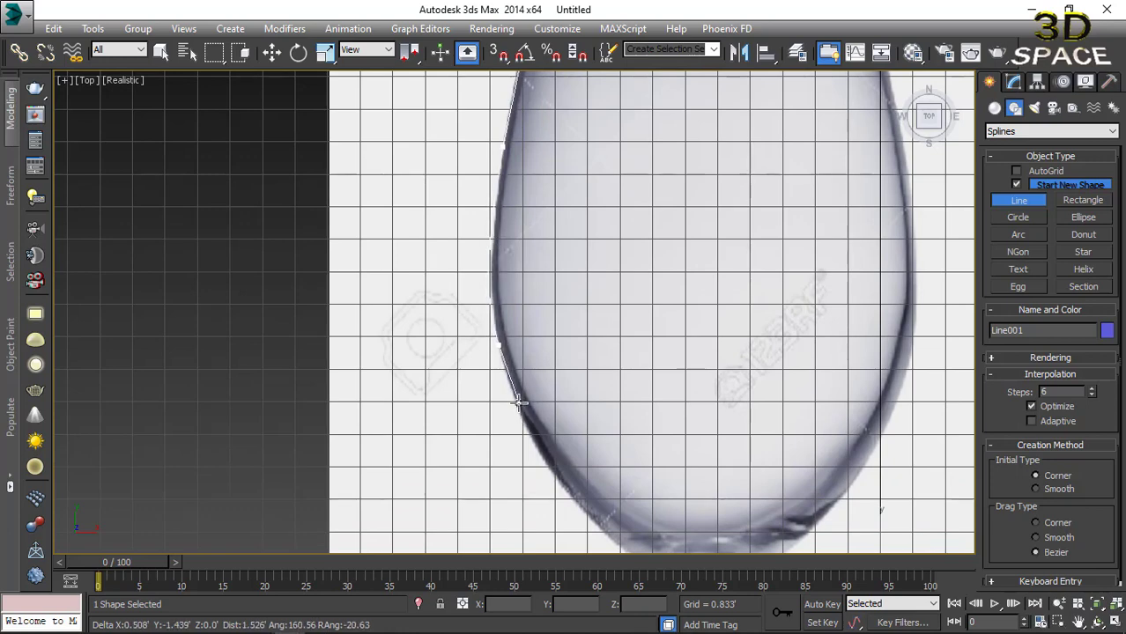
left_click(519, 404)
Continue the outline where the bowl curves inward and down the stem.
middle_click_drag(519, 403, 458, 274)
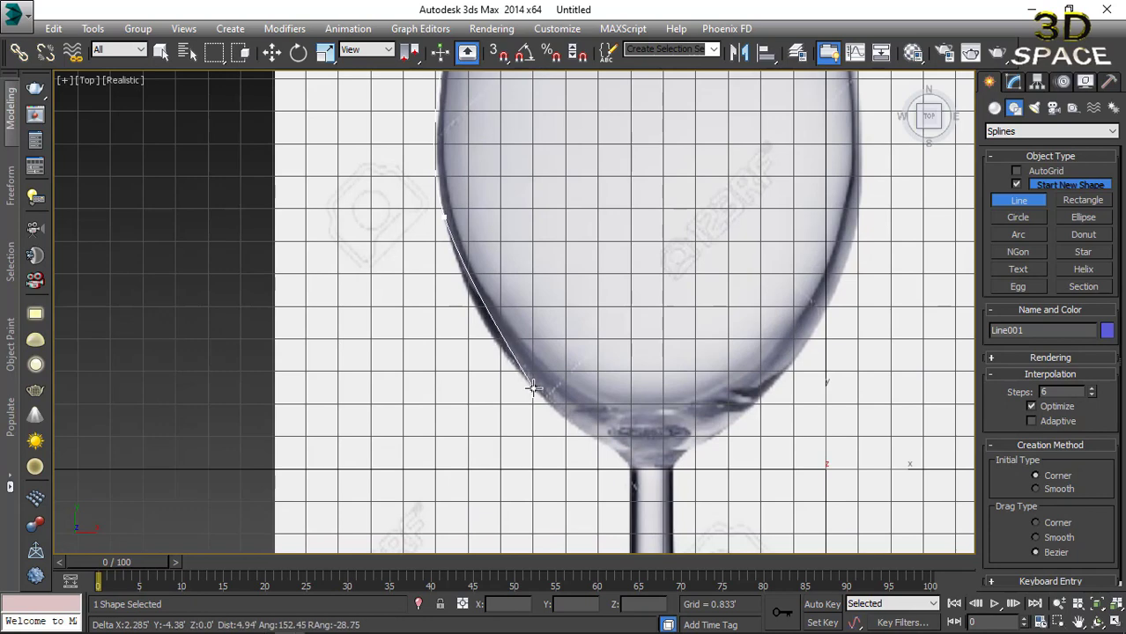
left_click(534, 387)
left_click(620, 475)
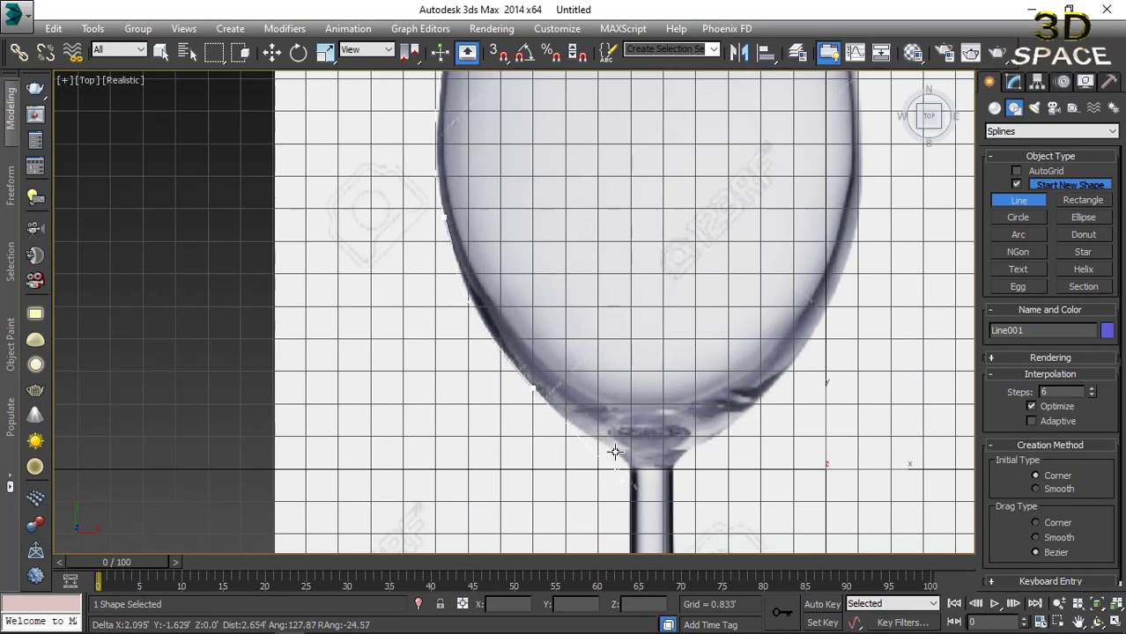
scroll(622, 459, "up", 2)
middle_click_drag(620, 447, 627, 326)
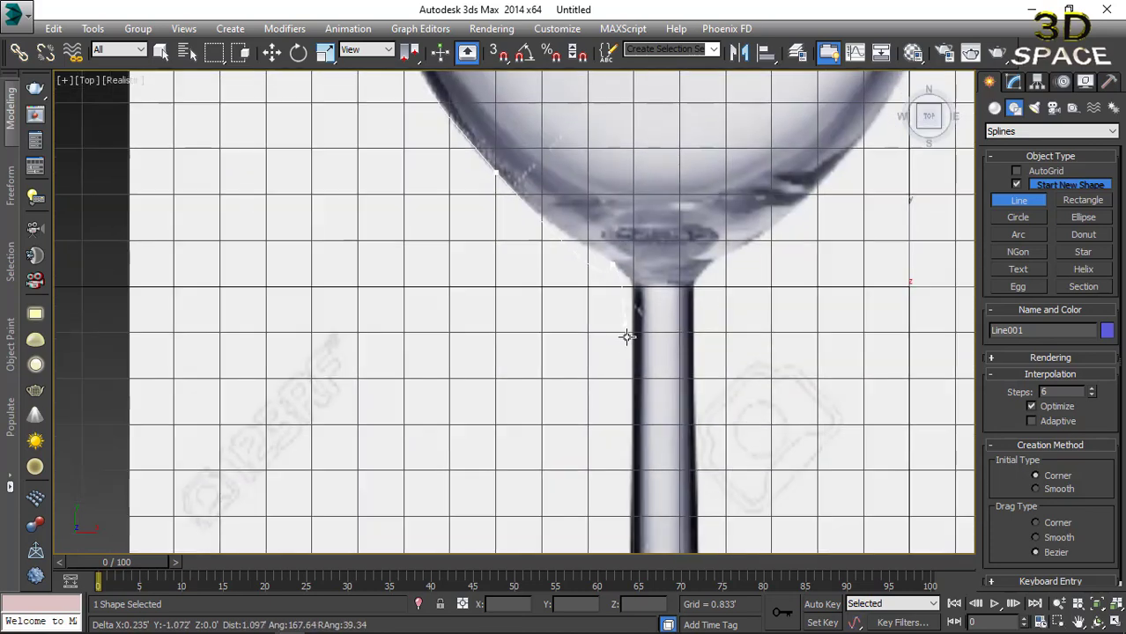
left_click(632, 380)
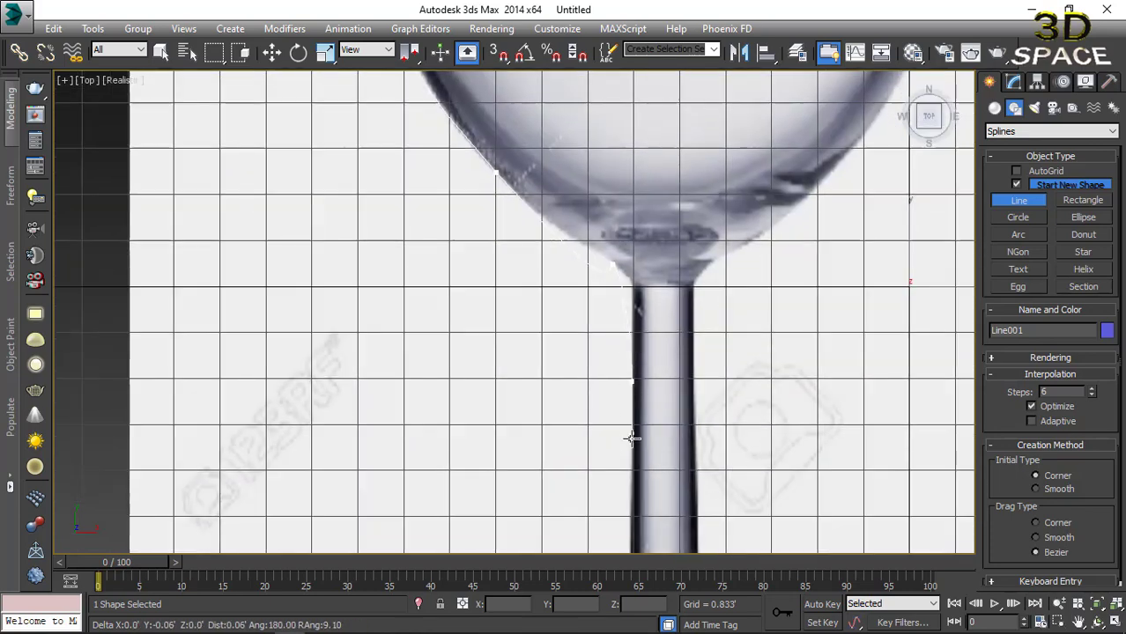
left_click(629, 504)
Trace the stem's flare and the foot's slope to its outer edge, ending at the foot's centre.
mouse_move(631, 507)
middle_mouse_down()
mouse_move(636, 342)
mouse_move(616, 277)
middle_mouse_up()
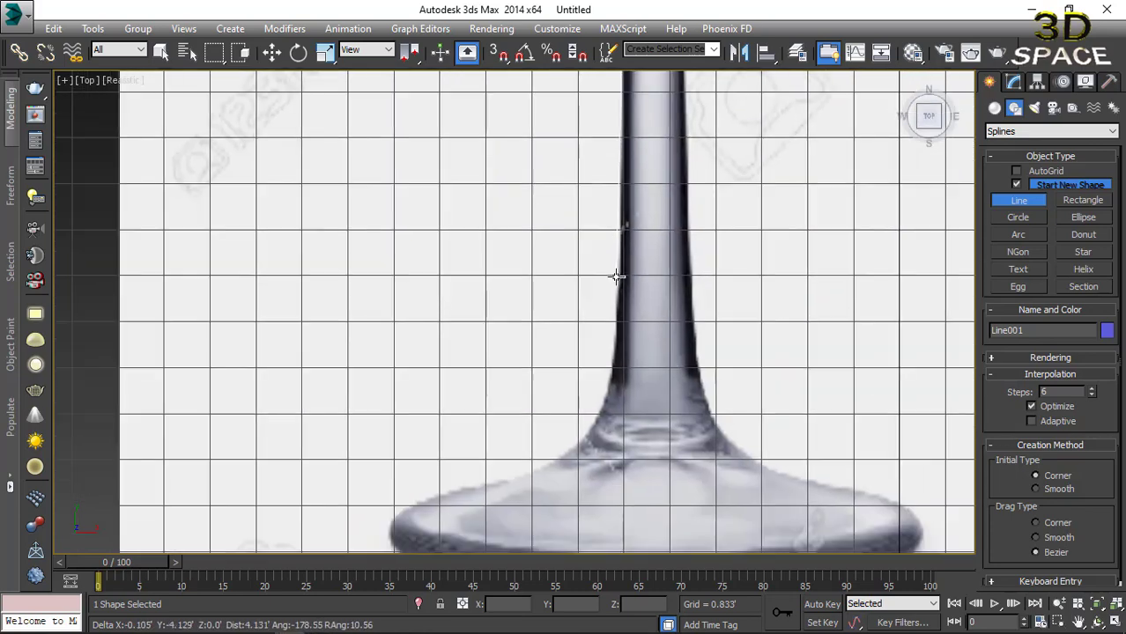
left_click(614, 357)
middle_click_drag(611, 375, 677, 278)
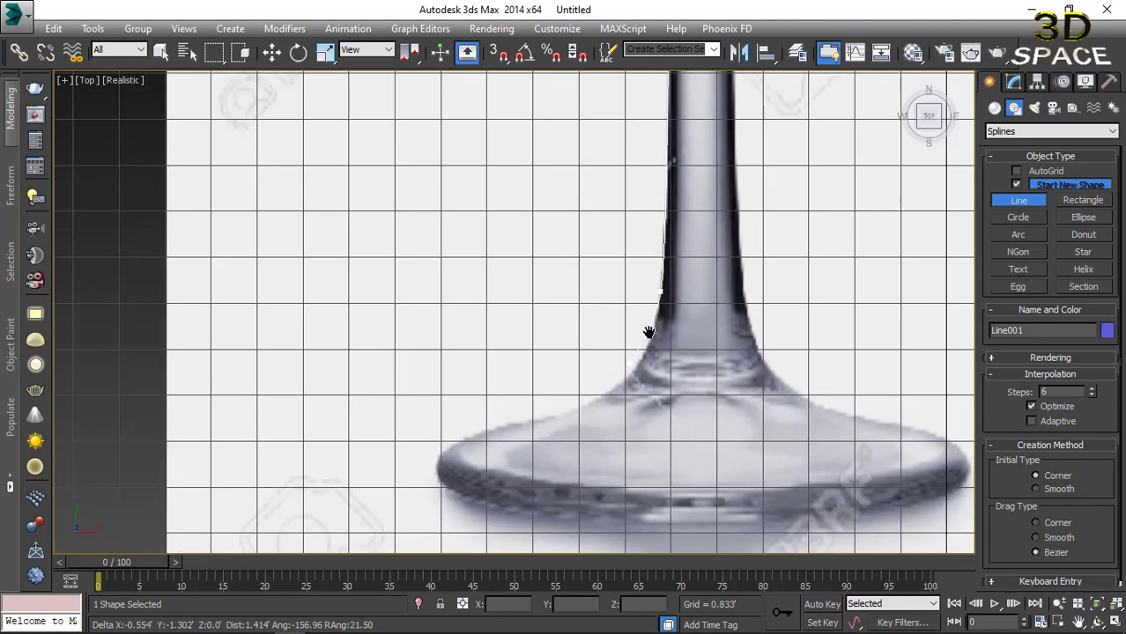
left_click_drag(566, 385, 427, 411)
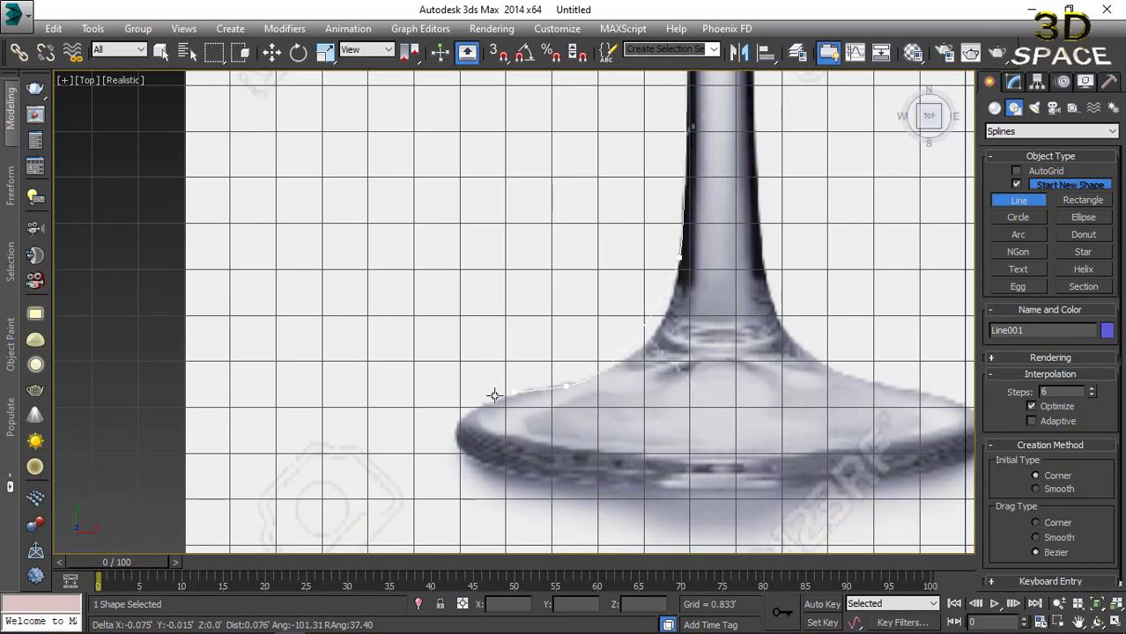
left_click(461, 413)
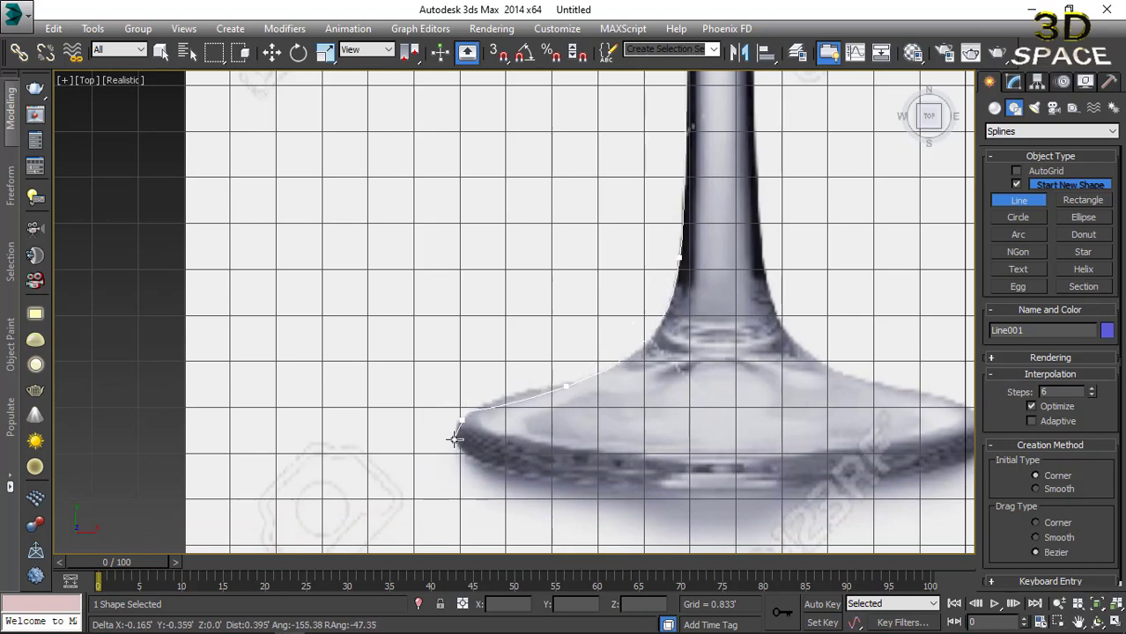
left_click(725, 439)
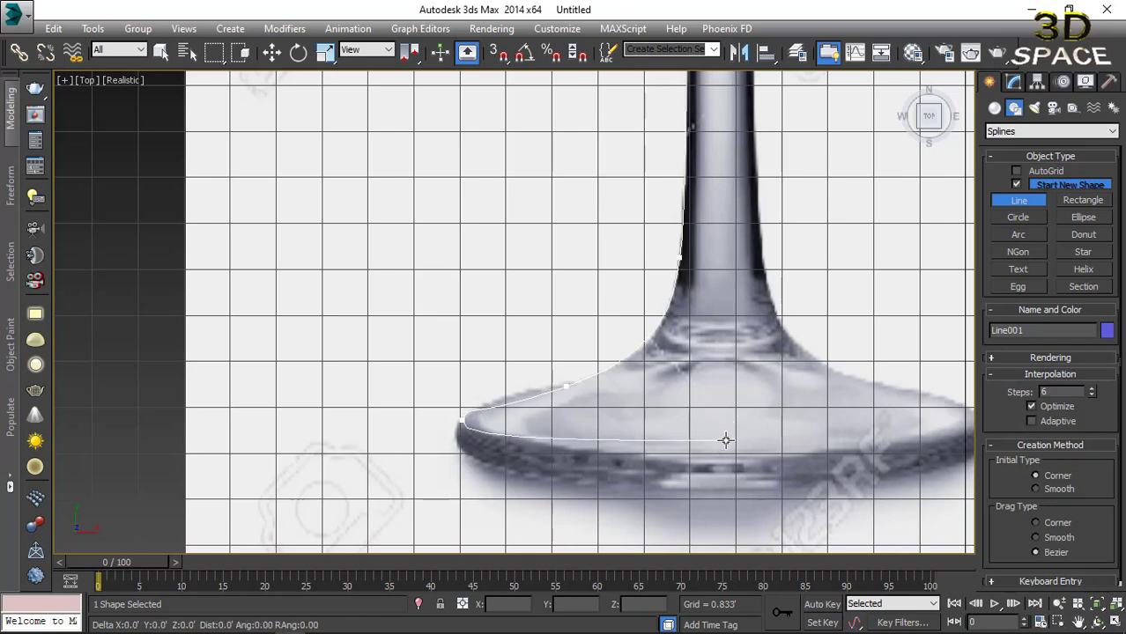
Finish the line and move the traced profile left beside the glass reference.
right_click(725, 439)
scroll(669, 375, "down", 8)
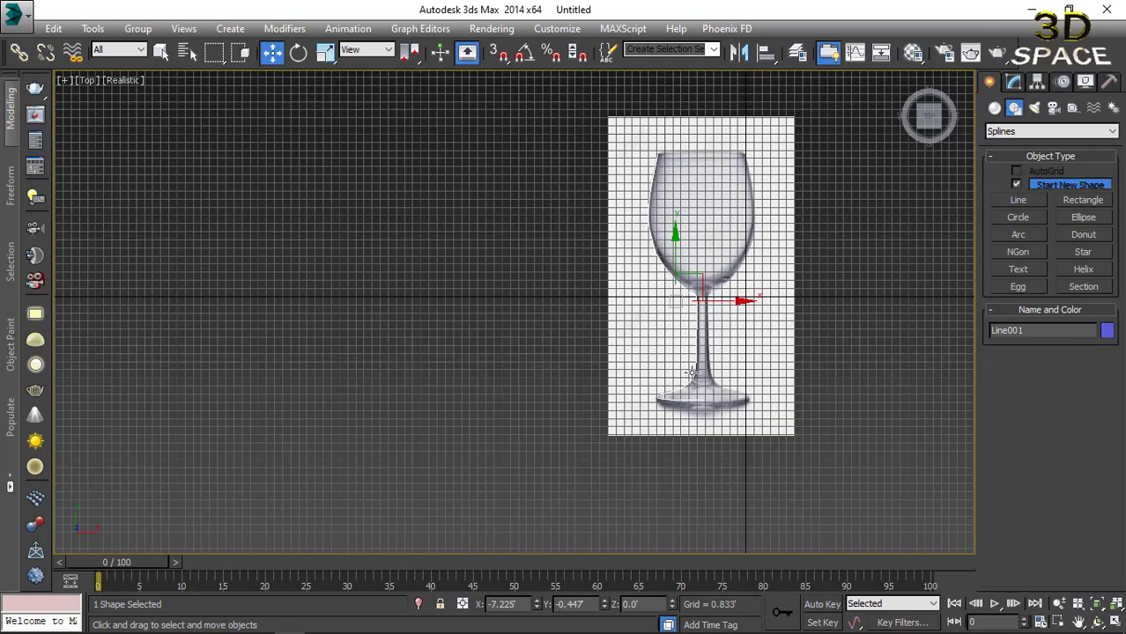
left_click_drag(722, 302, 524, 302)
left_click(518, 270)
left_click(483, 285)
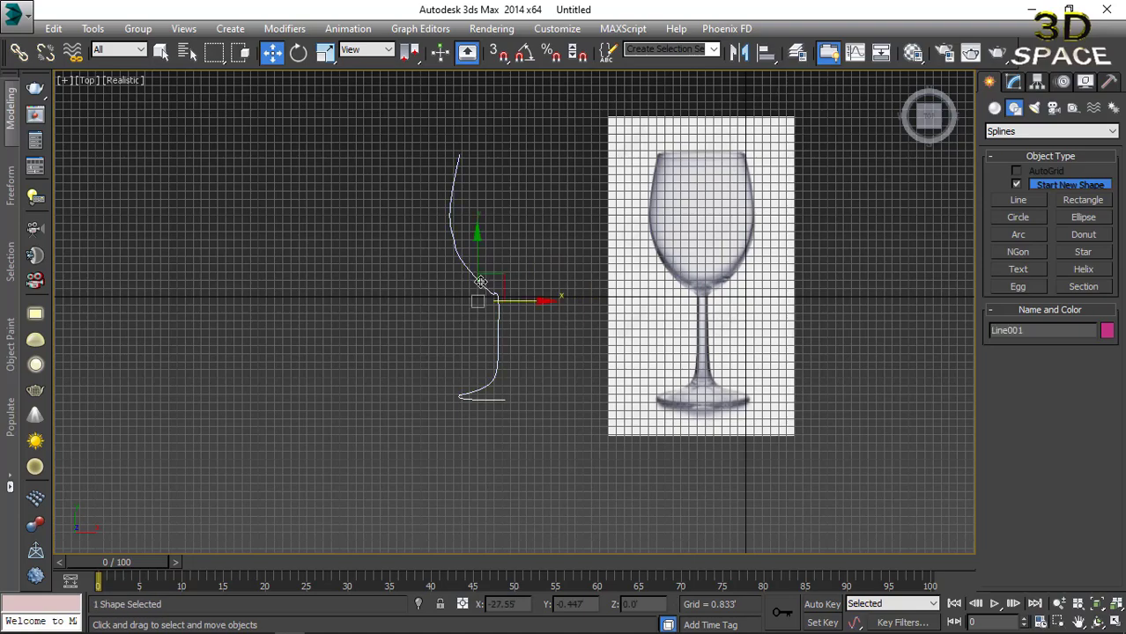
middle_click_drag(483, 285, 547, 306)
scroll(578, 306, "up", 4)
scroll(539, 338, "down", 1)
scroll(539, 338, "up", 3)
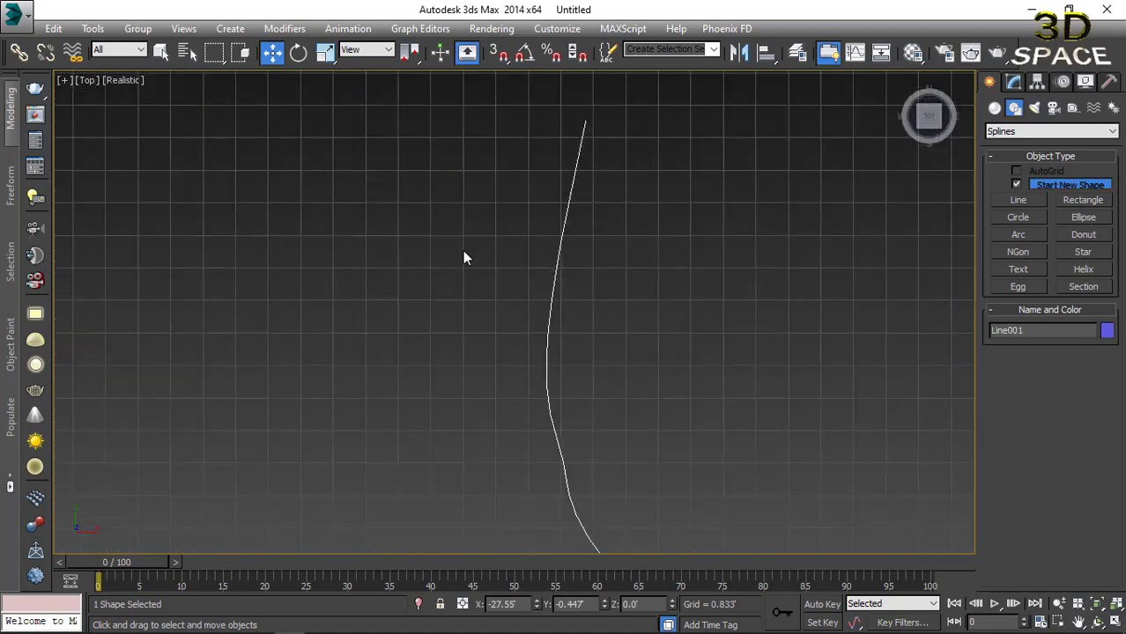
scroll(462, 250, "down", 3)
scroll(531, 243, "up", 1)
scroll(532, 243, "down", 3)
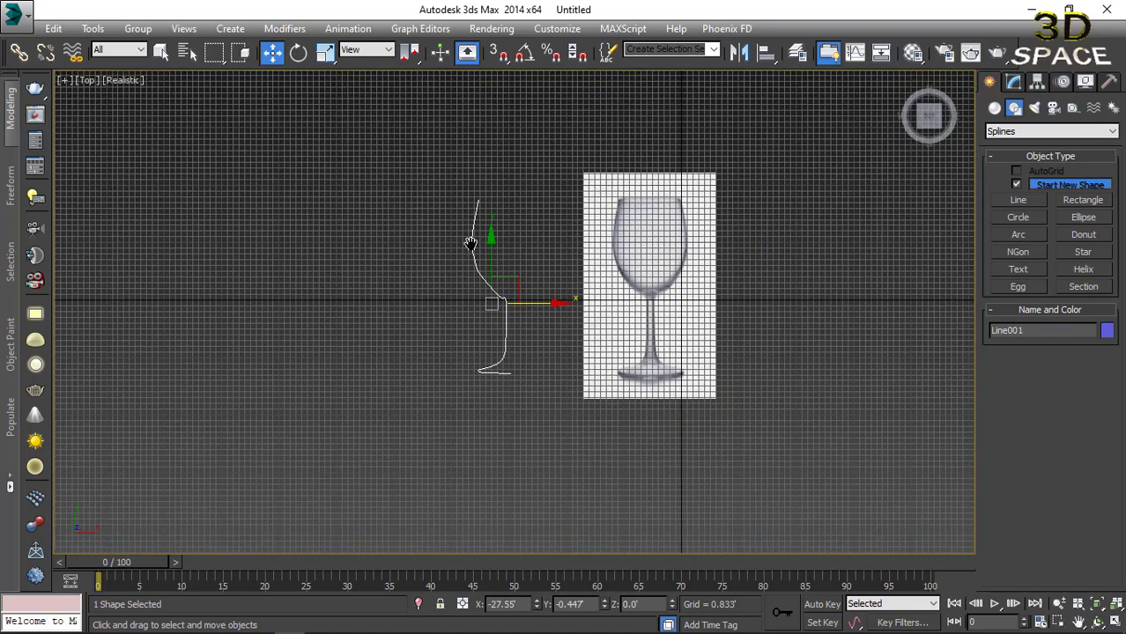
Enter Vertex level and adjust a bowl vertex's Bezier handles to smooth the curve.
left_click(1016, 82)
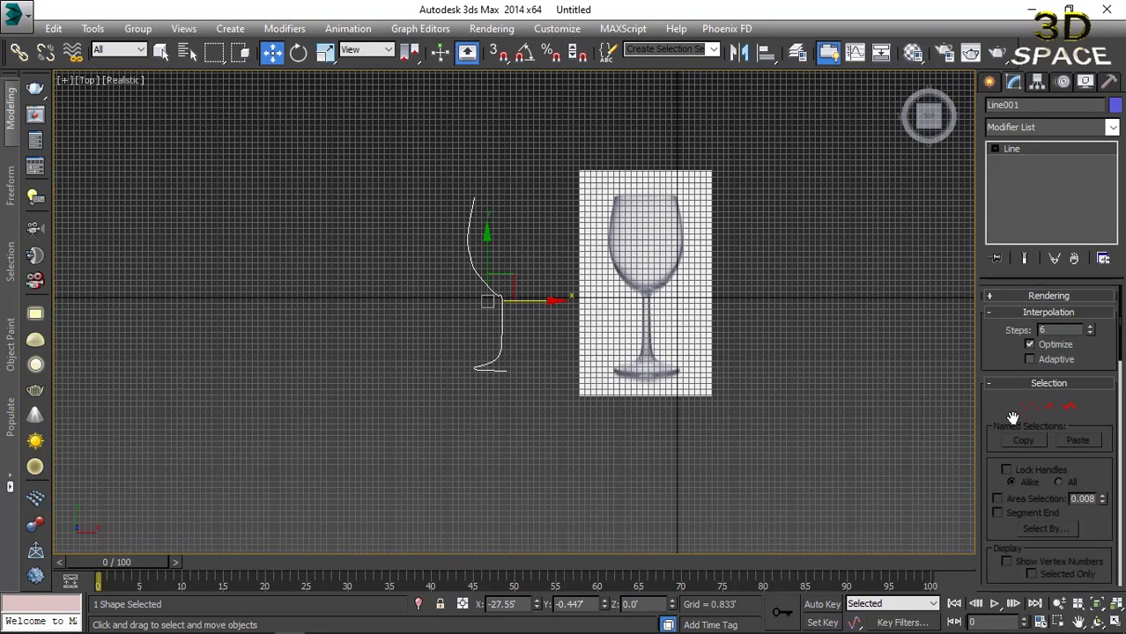
left_click(1028, 406)
scroll(440, 269, "up", 3)
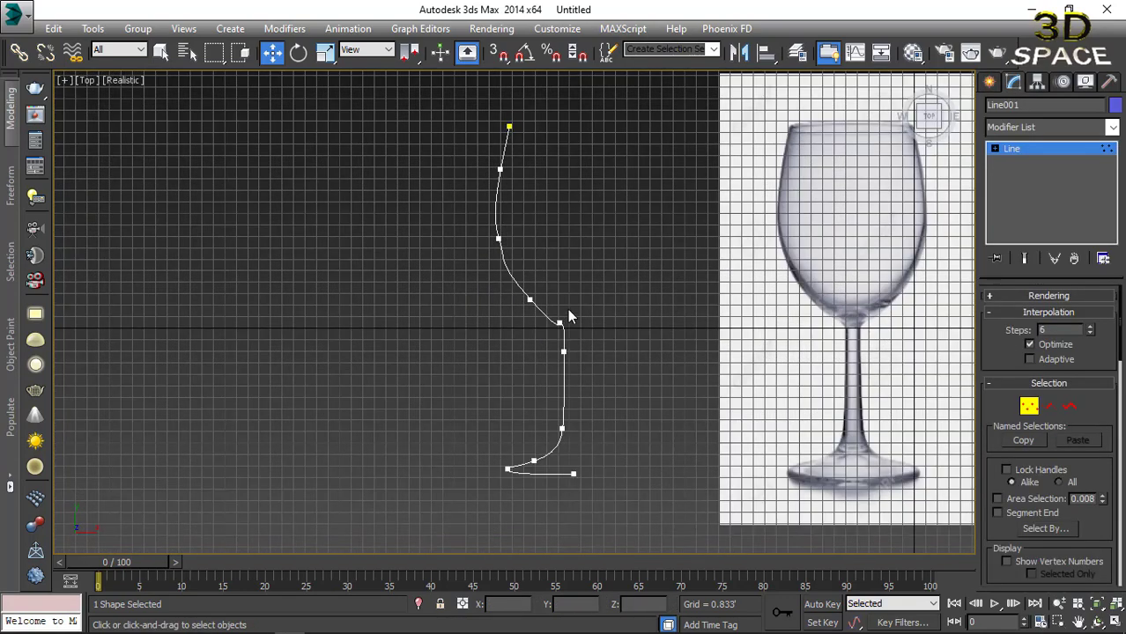
scroll(569, 310, "up", 2)
scroll(512, 337, "down", 2)
scroll(512, 337, "up", 3)
left_click_drag(441, 307, 502, 335)
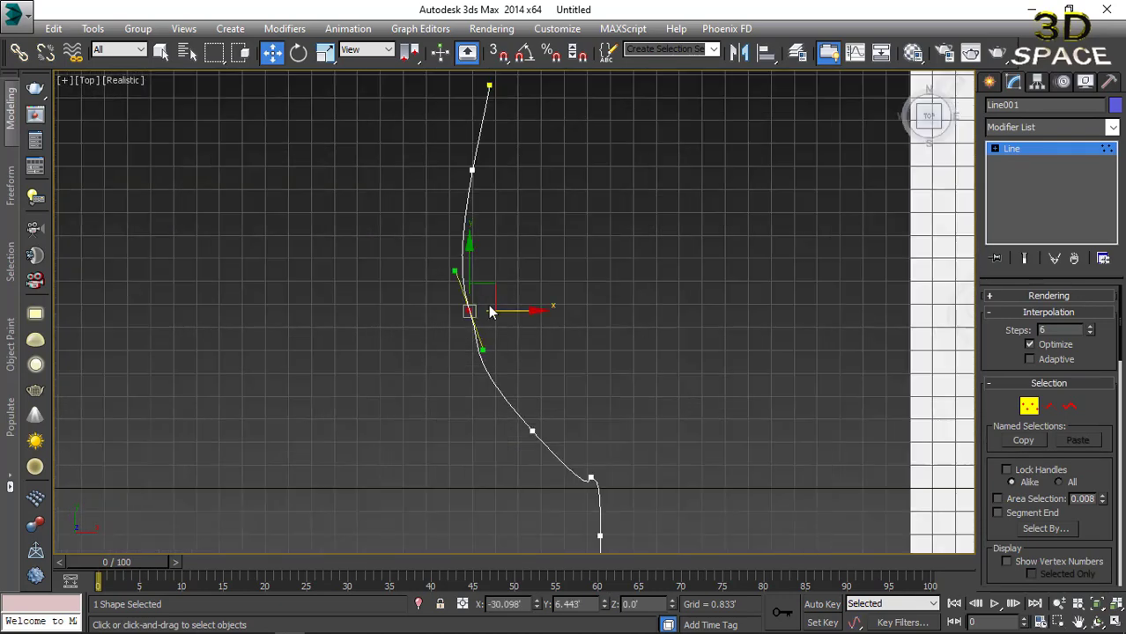
left_click_drag(454, 272, 442, 264)
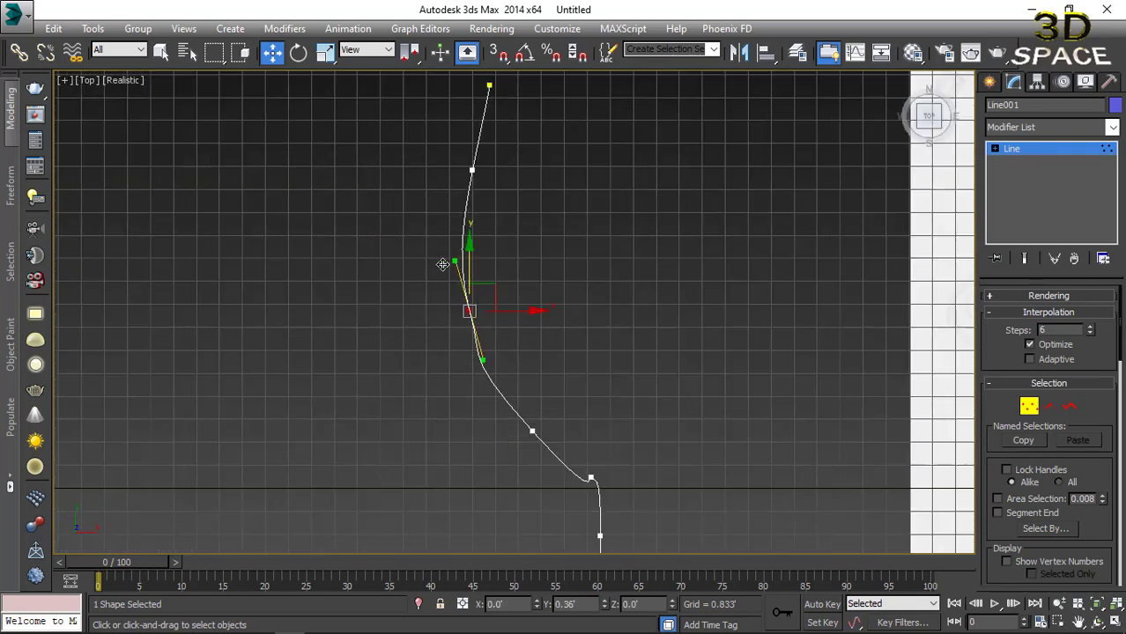
Remove a bowl vertex's tangent handles through its vertex type and nudge it lower.
right_click(452, 282)
mouse_move(485, 250)
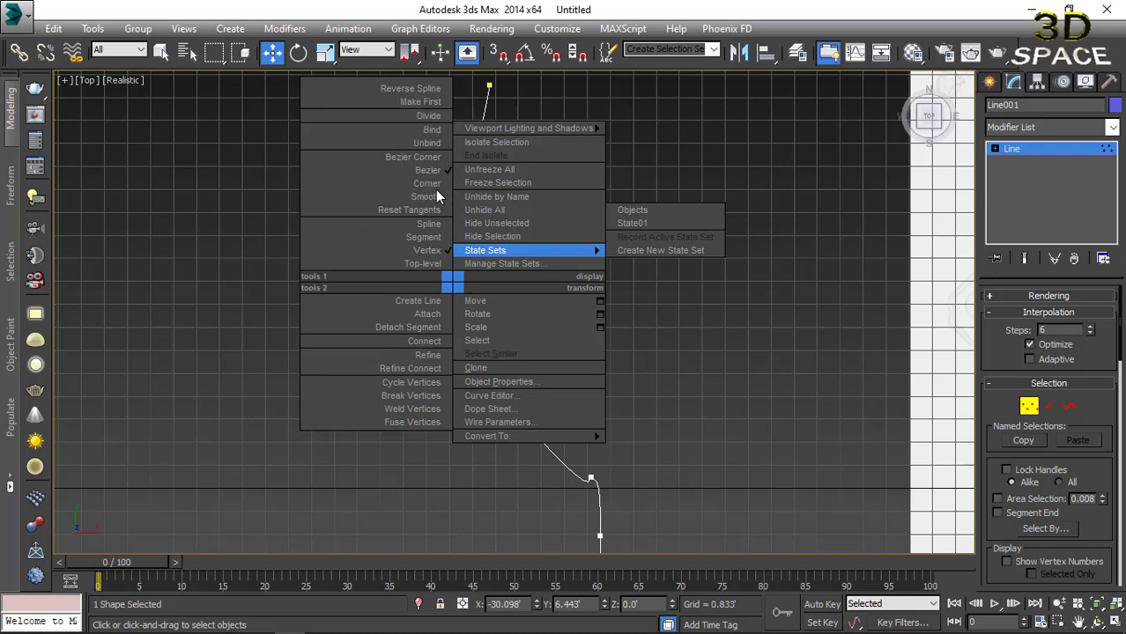
key("Escape")
right_click(457, 276)
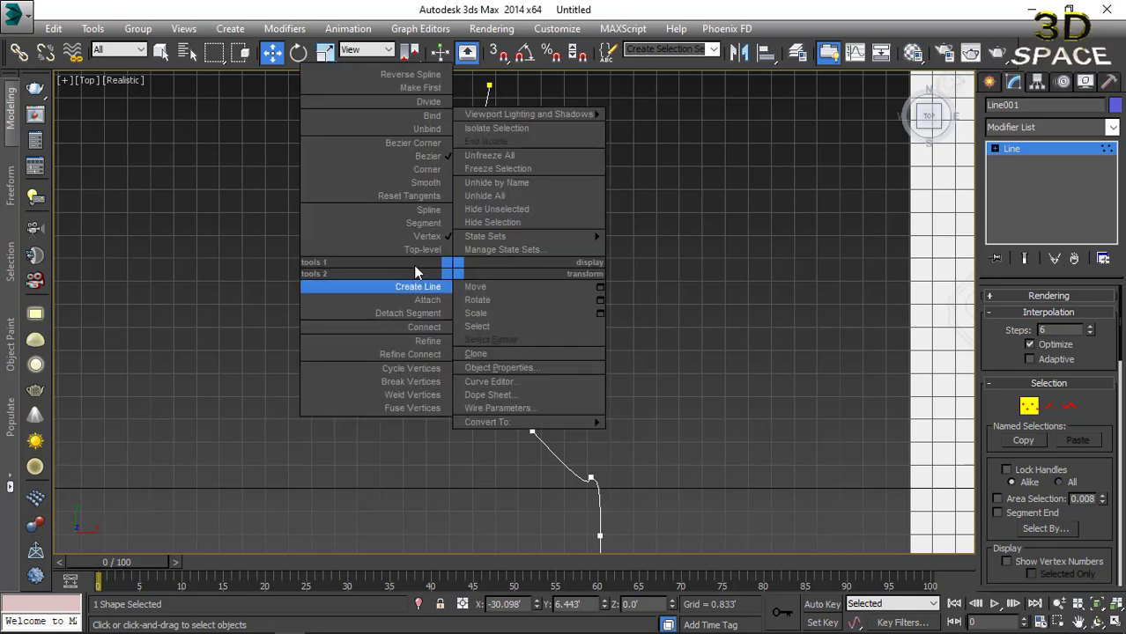
left_click(427, 187)
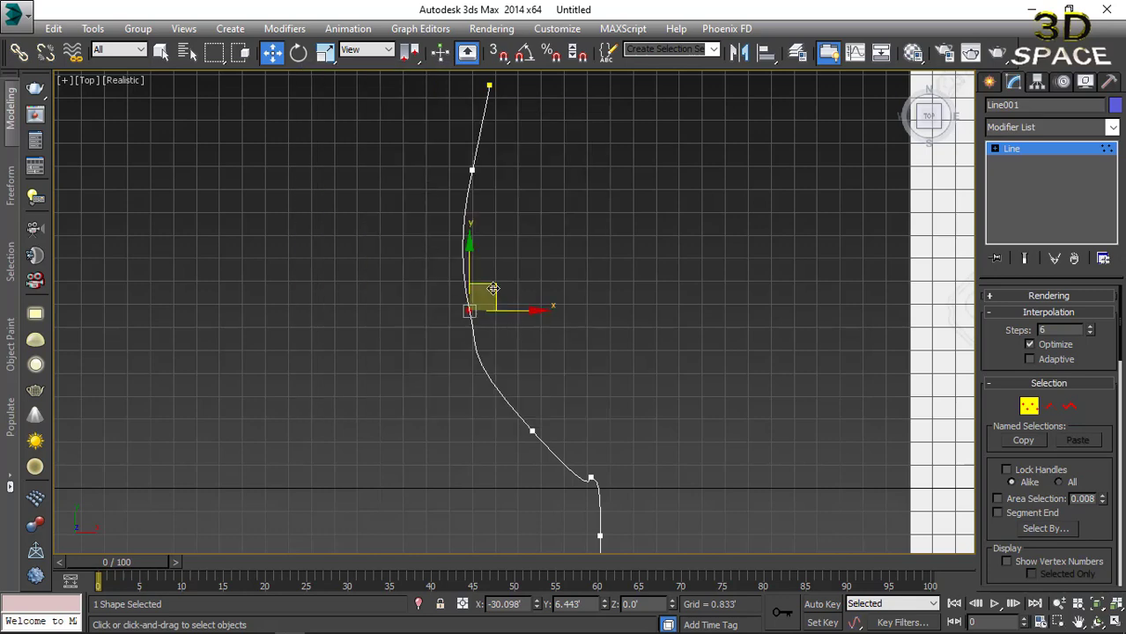
left_click_drag(484, 297, 486, 309)
Change the upper vertex's type, move it down, and shift the top end point right.
left_click(473, 169)
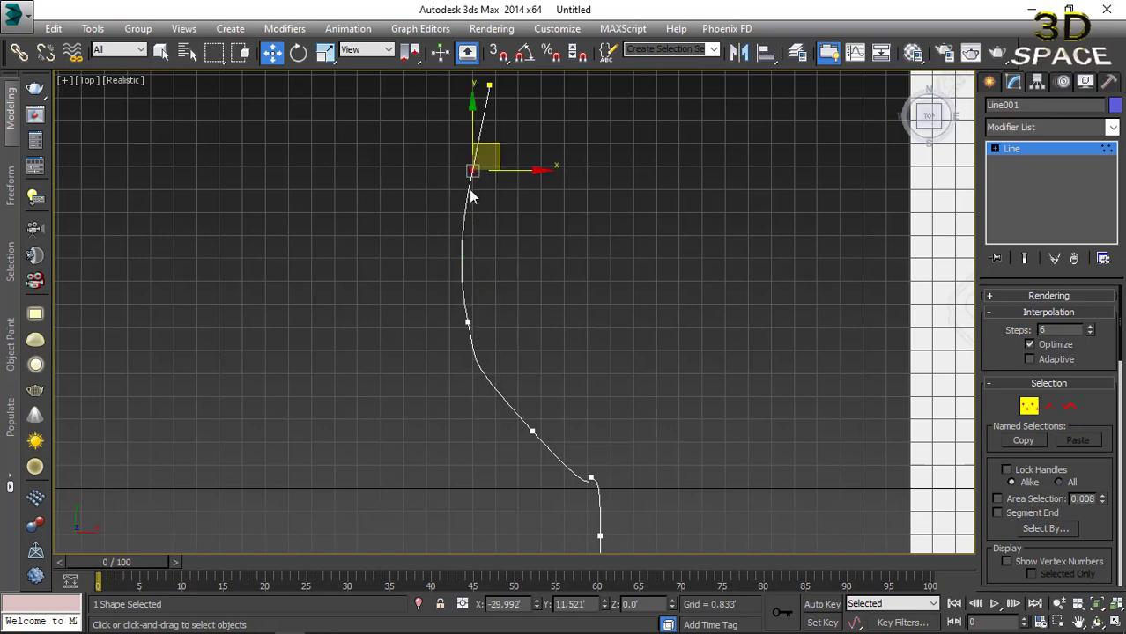
right_click(445, 195)
left_click(459, 122)
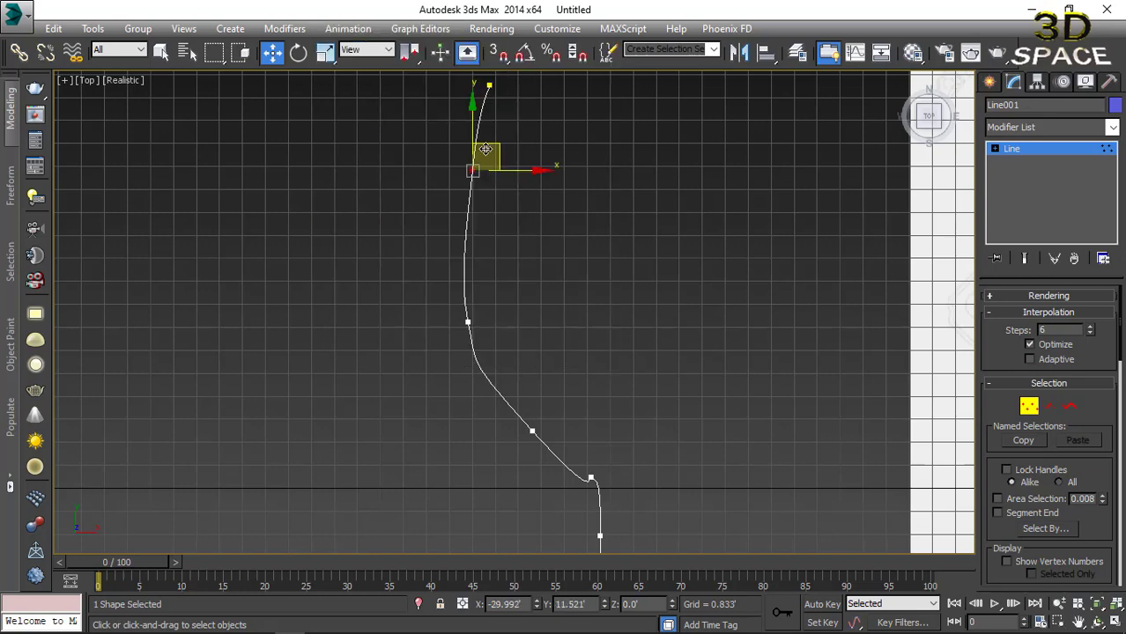
left_click_drag(485, 150, 485, 163)
middle_click_drag(486, 172, 482, 216)
left_click(486, 130)
left_click_drag(518, 130, 525, 130)
scroll(493, 185, "down", 3)
scroll(488, 190, "up", 3)
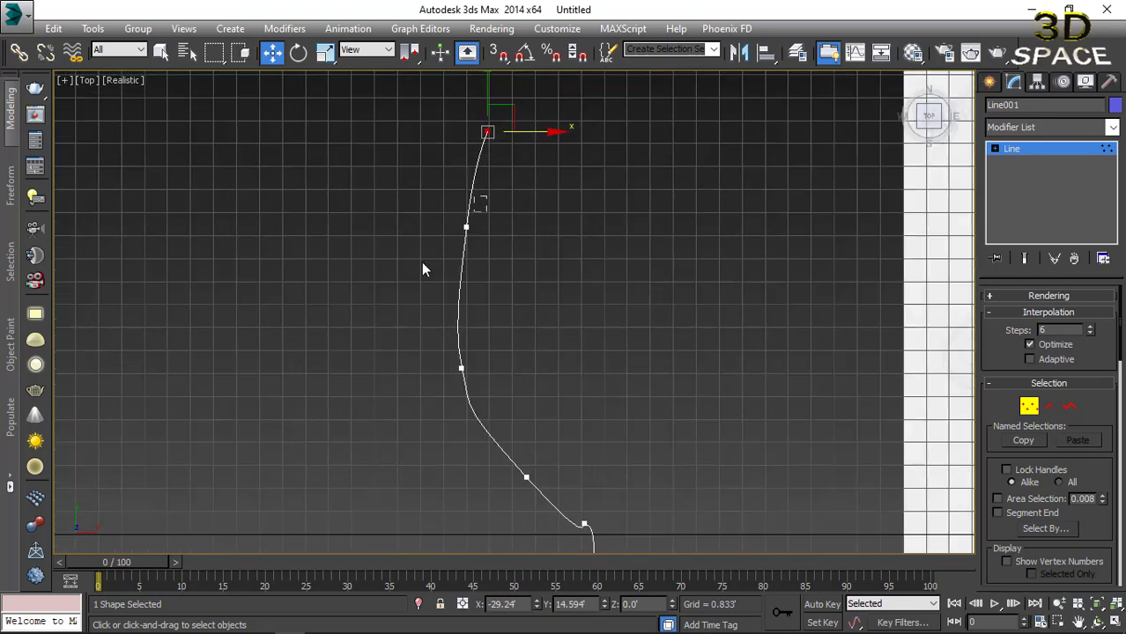
Delete the redundant middle vertex and reposition the lower vertex on the curve.
left_click(466, 227)
key("Delete")
left_click(461, 369)
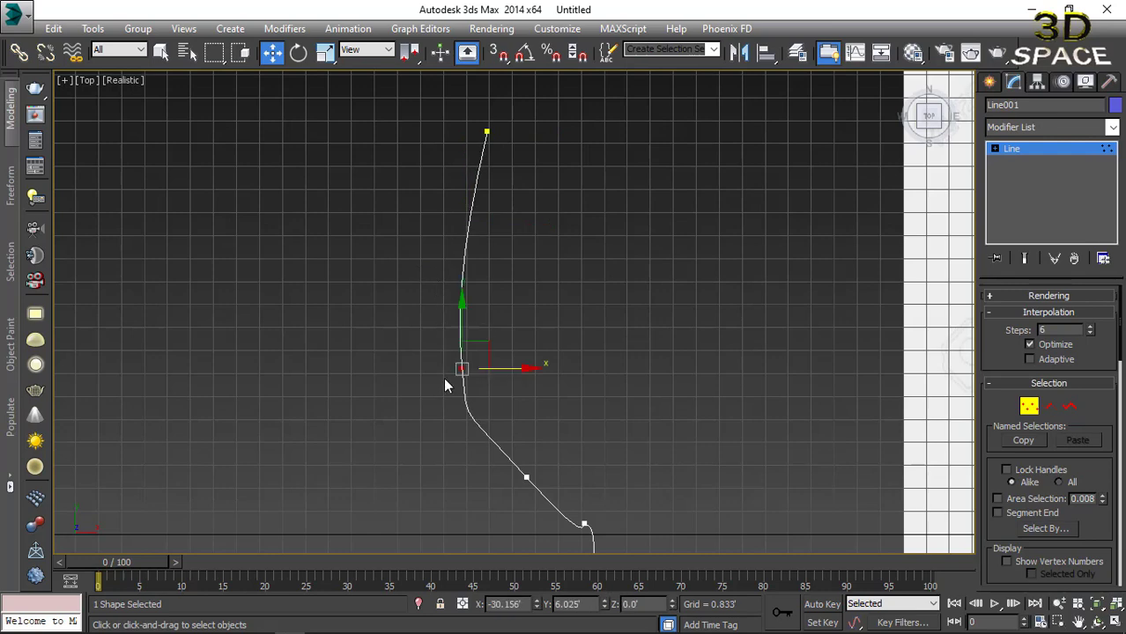
left_click_drag(460, 331, 460, 281)
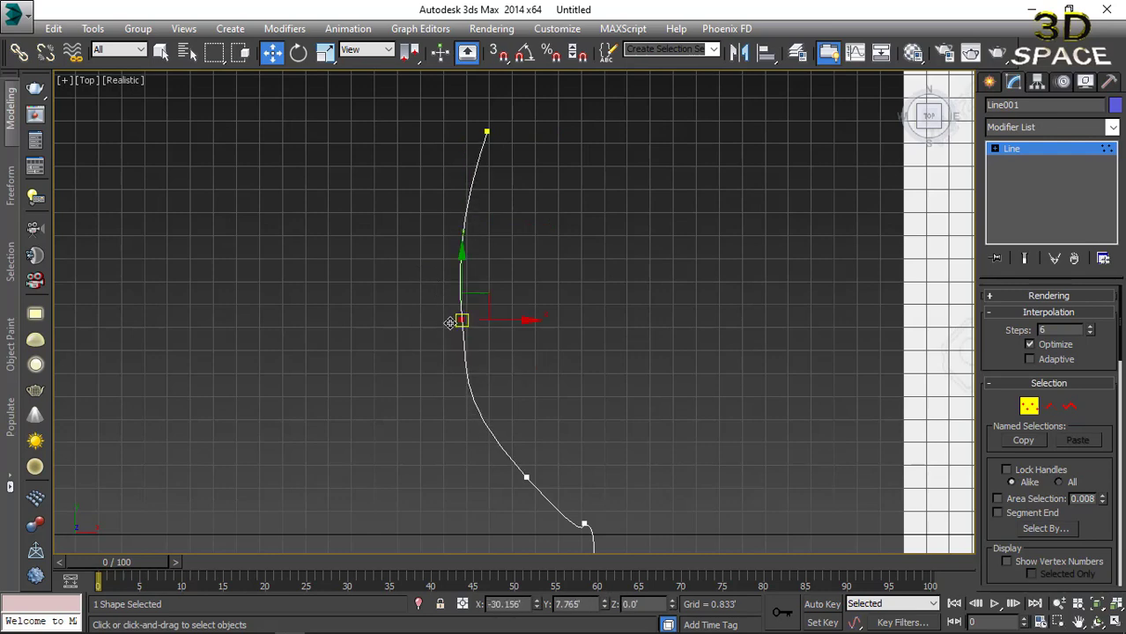
scroll(460, 291, "down", 3)
middle_click_drag(458, 304, 450, 284)
scroll(466, 324, "up", 2)
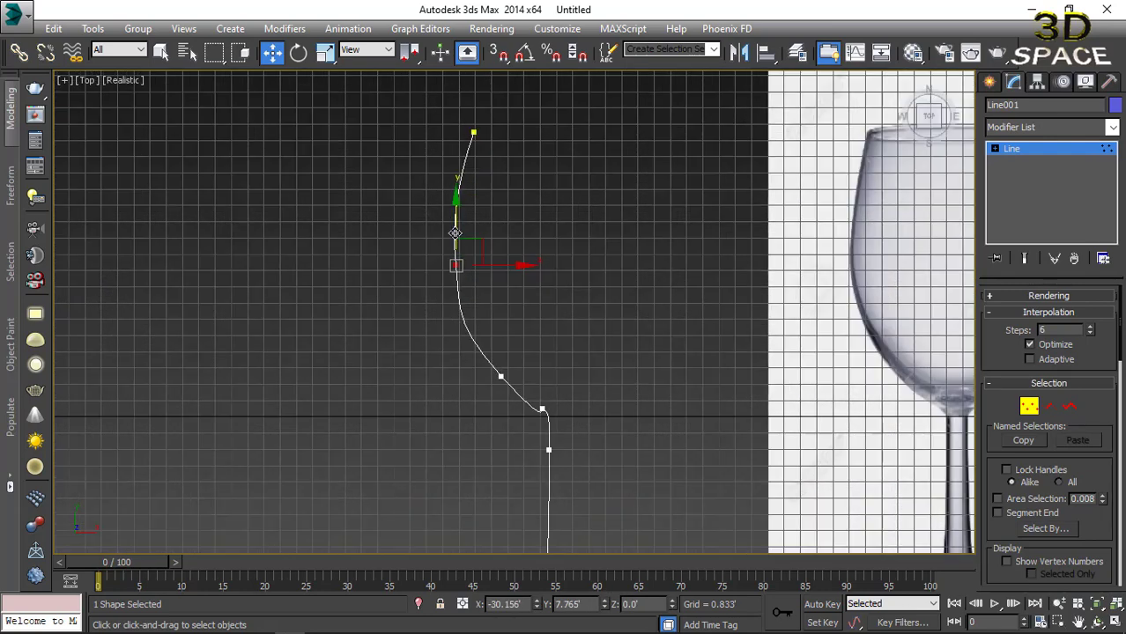
left_click_drag(454, 233, 485, 320)
Ease the bowl-to-stem bend by adjusting that vertex's tangent handle.
left_click(501, 377)
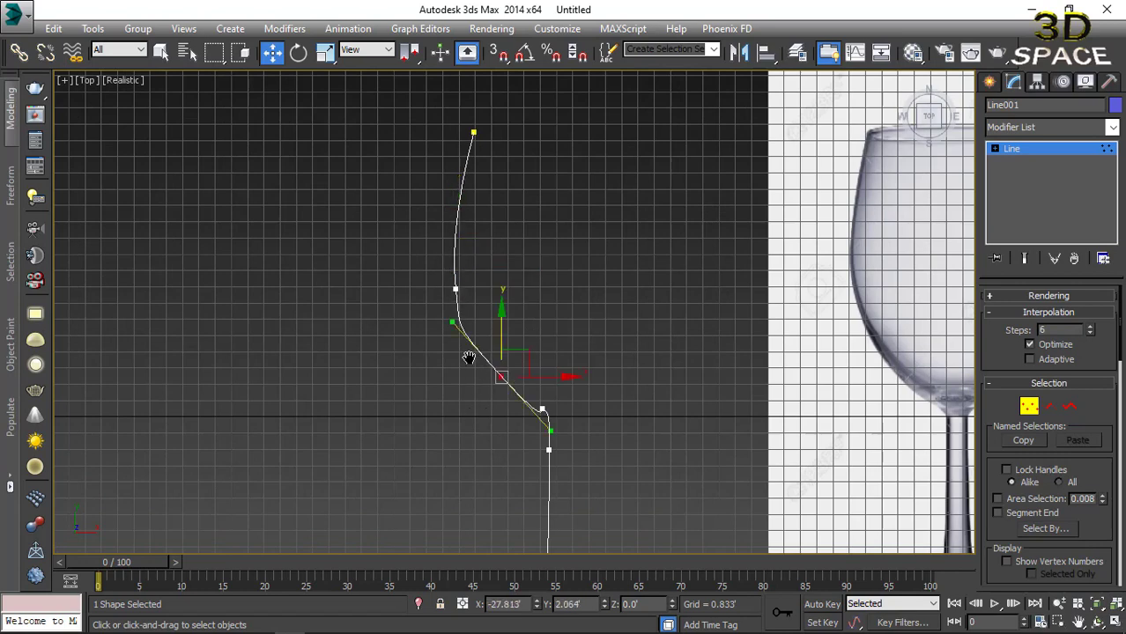
scroll(454, 292, "up", 2)
left_click_drag(429, 250, 429, 259)
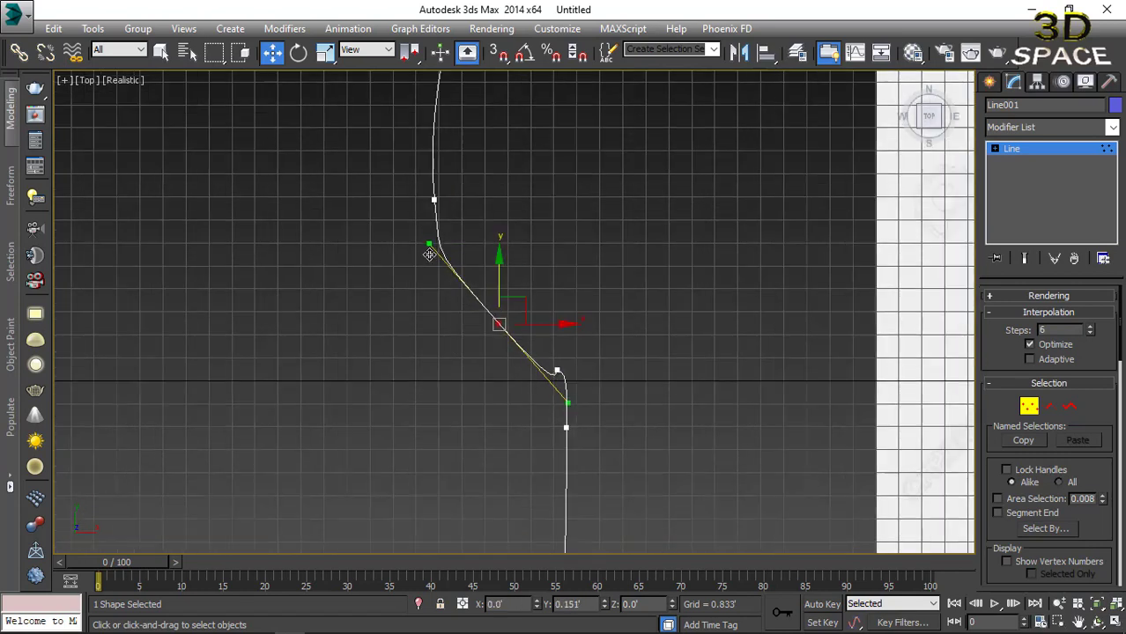
right_click(454, 272)
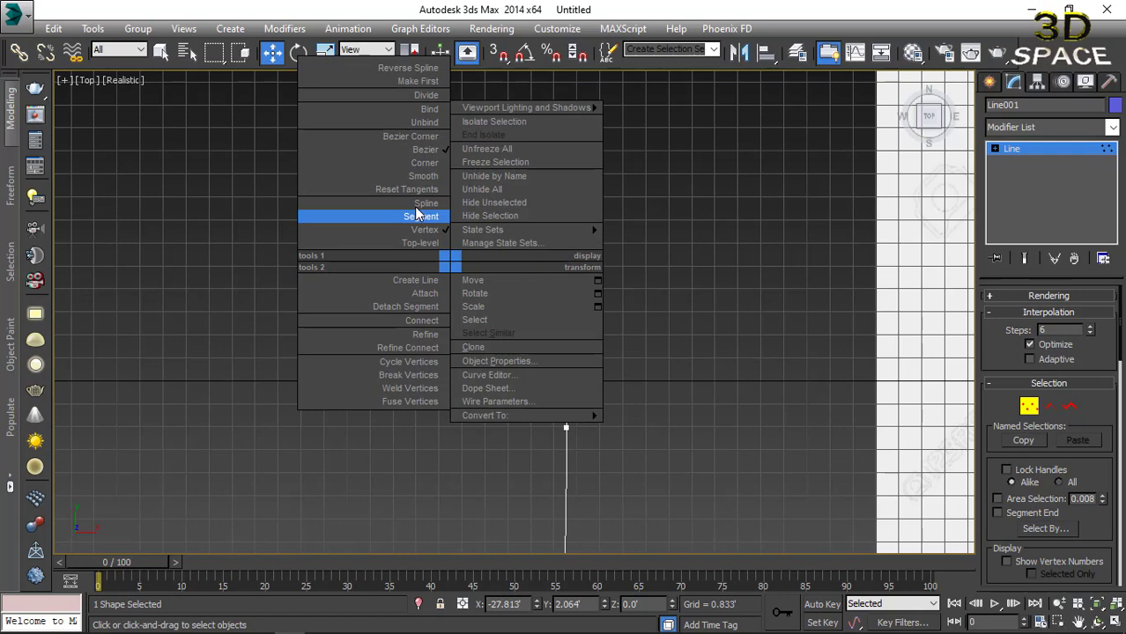
Make the bend vertex a Bezier Corner and drag its handles to tighten the bend.
left_click(401, 136)
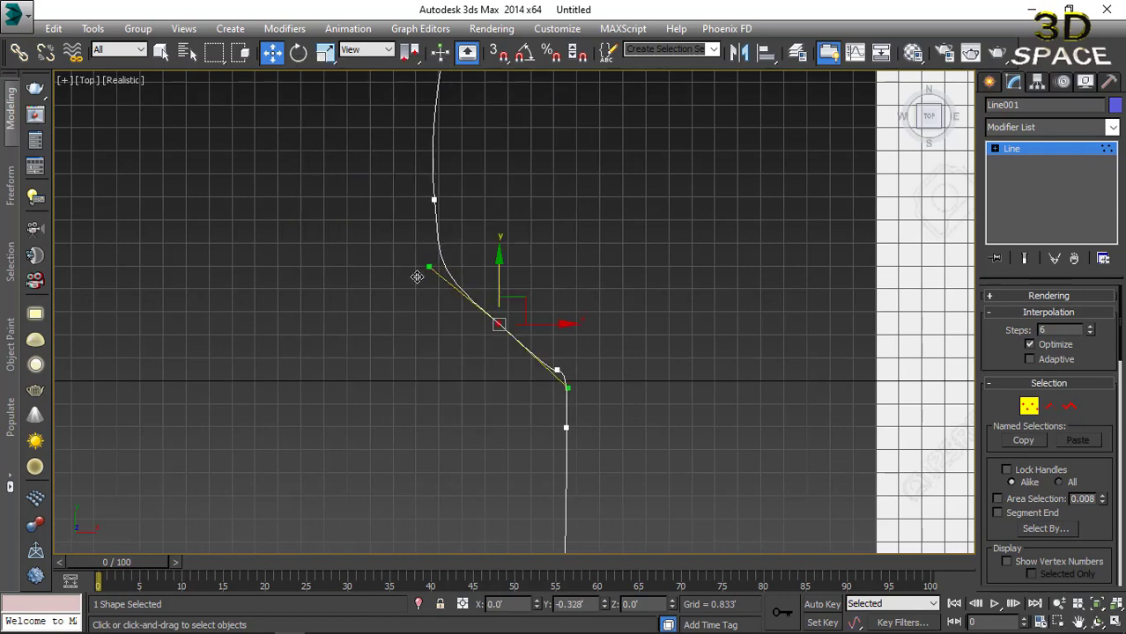
left_click_drag(426, 260, 475, 242)
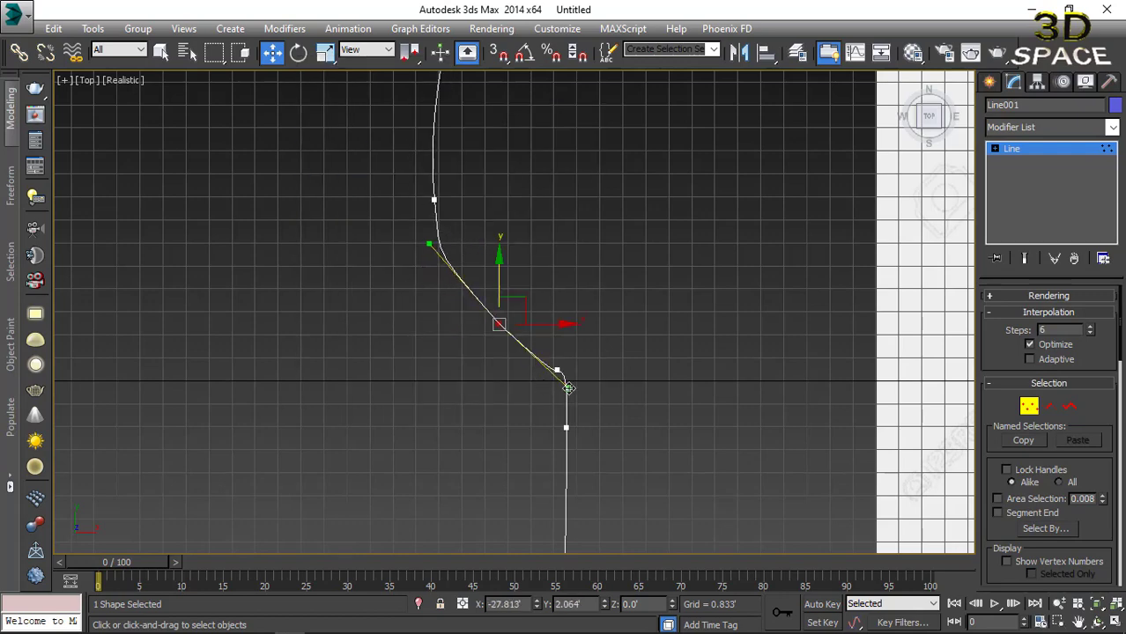
mouse_move(568, 389)
left_mouse_down()
mouse_move(568, 360)
mouse_move(548, 378)
mouse_move(563, 365)
mouse_move(553, 369)
left_mouse_up()
scroll(518, 370, "up", 4)
scroll(575, 382, "up", 2)
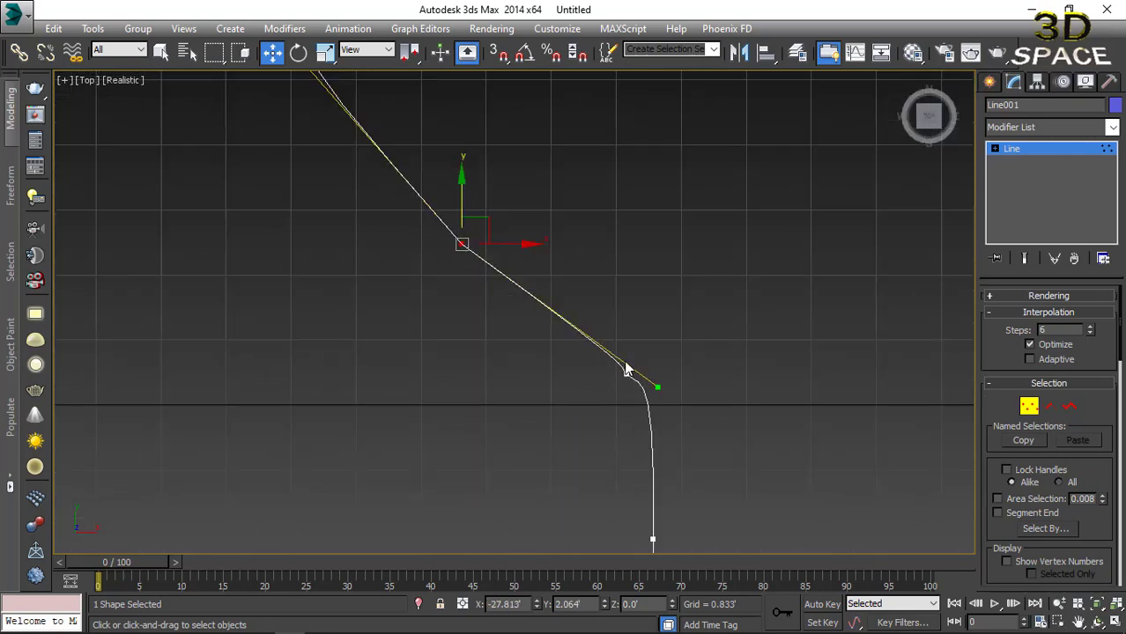
Set the stem joint vertex to Corner, then Bezier, and pull its handle to round the joint.
left_click(626, 374)
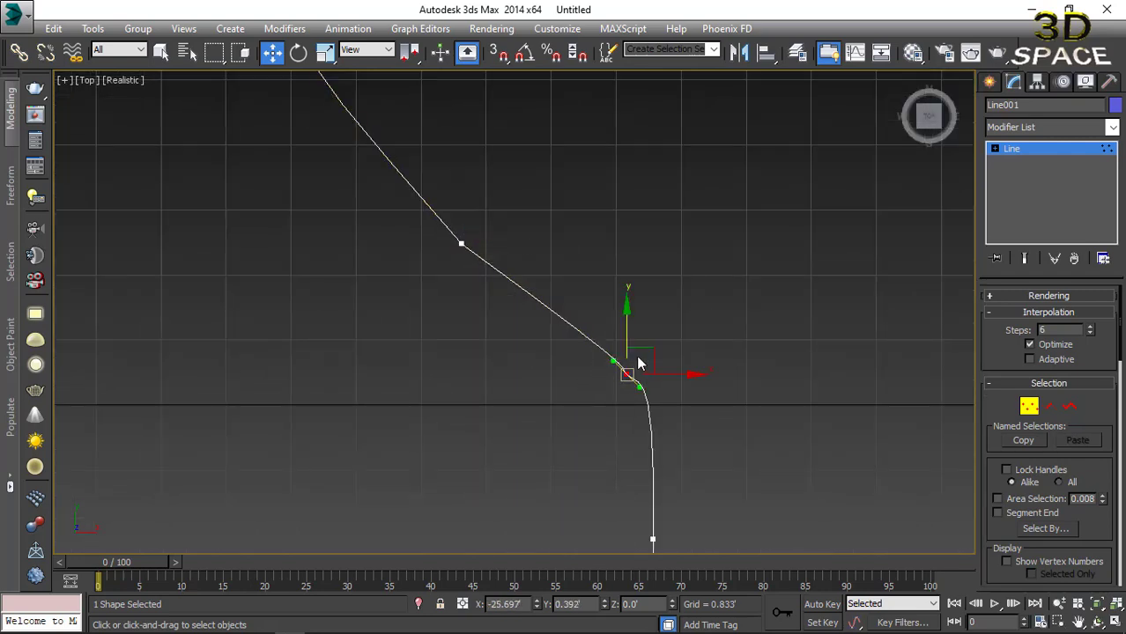
right_click(636, 290)
left_click(573, 295)
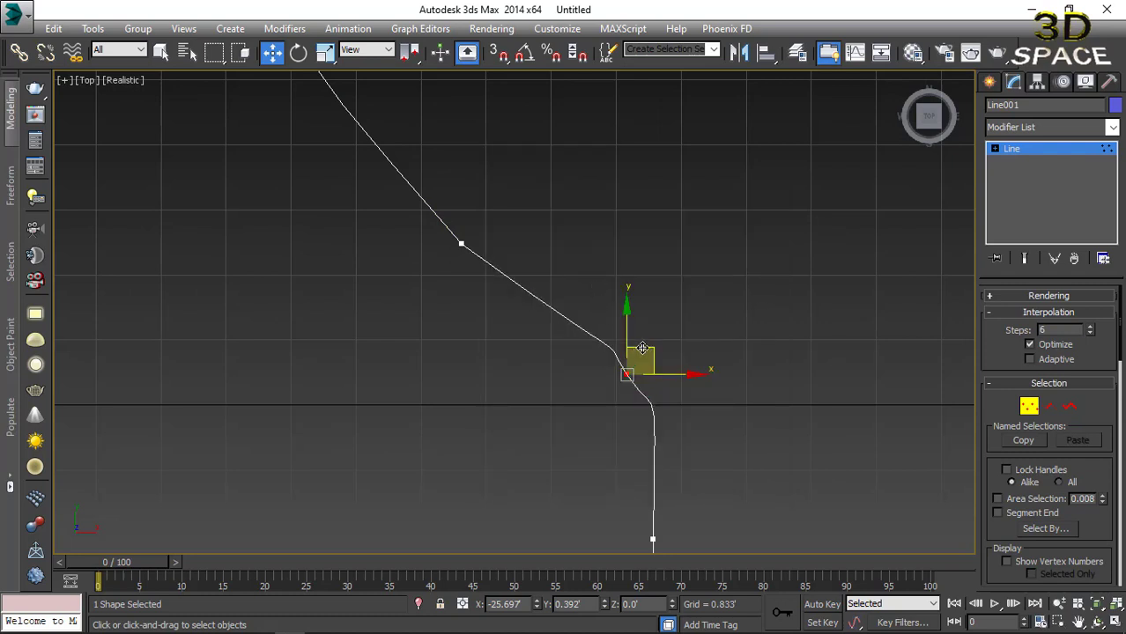
right_click(617, 370)
left_click(572, 270)
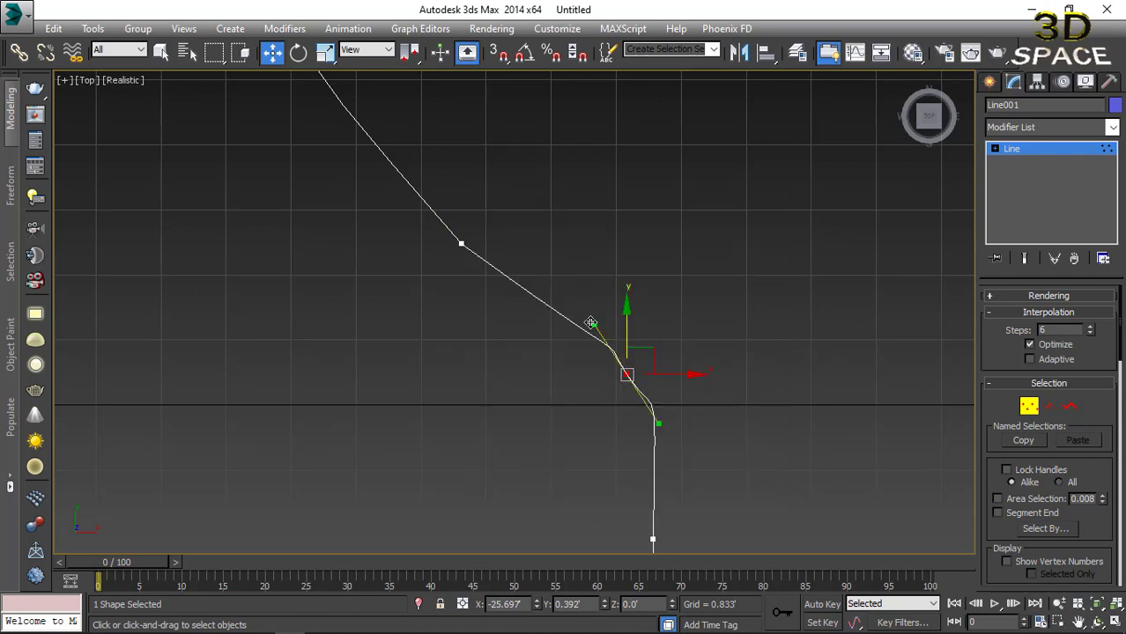
left_click_drag(590, 322, 595, 355)
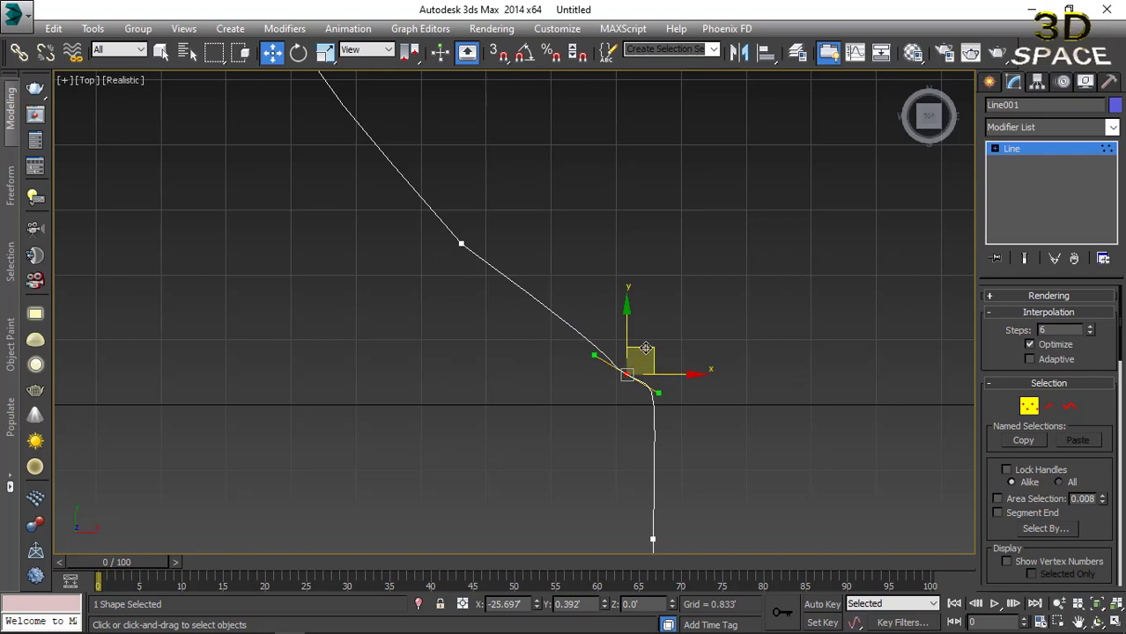
scroll(612, 348, "down", 3)
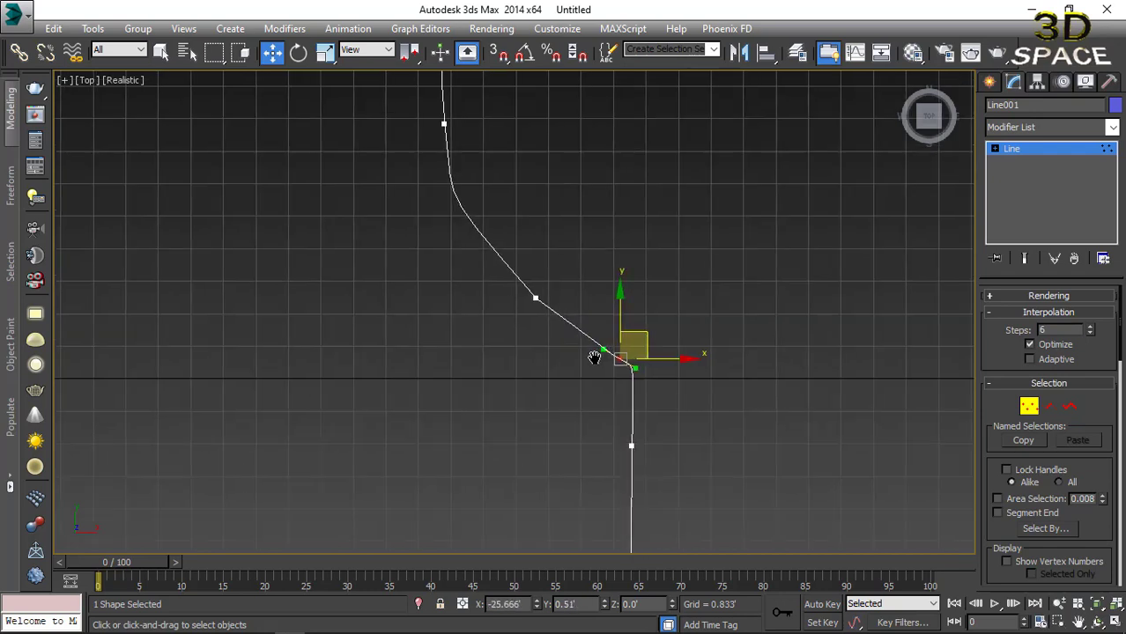
middle_click_drag(594, 357, 563, 392)
Smooth the curve by adjusting the middle bend vertex's tangent handle.
left_click(505, 333)
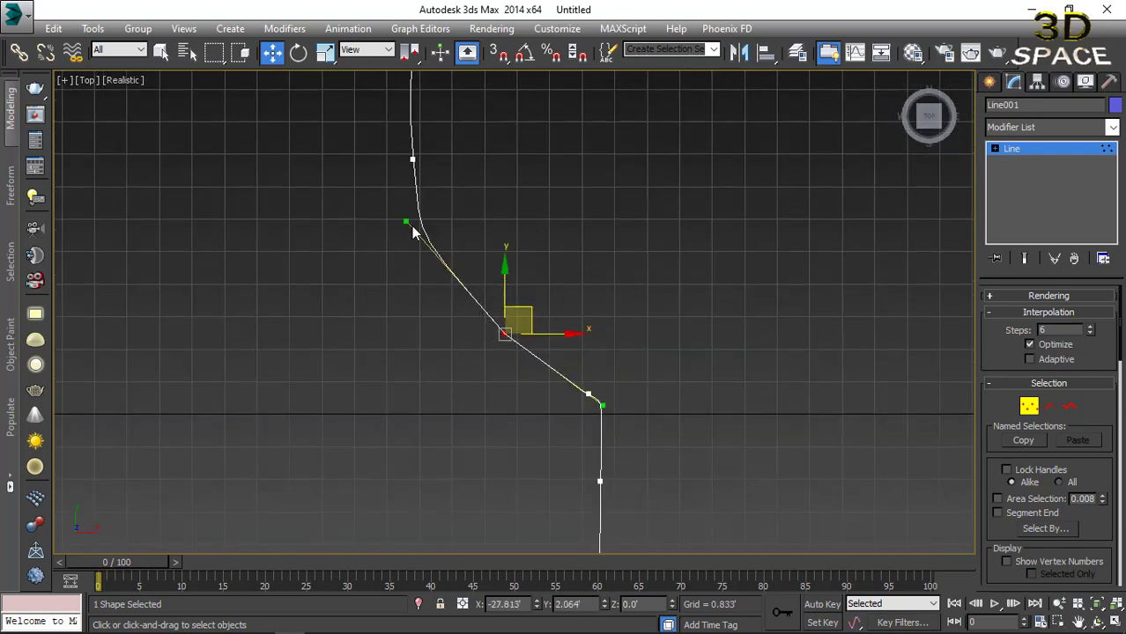
mouse_move(412, 231)
left_mouse_down()
mouse_move(415, 219)
mouse_move(397, 231)
left_mouse_up()
scroll(396, 246, "down", 4)
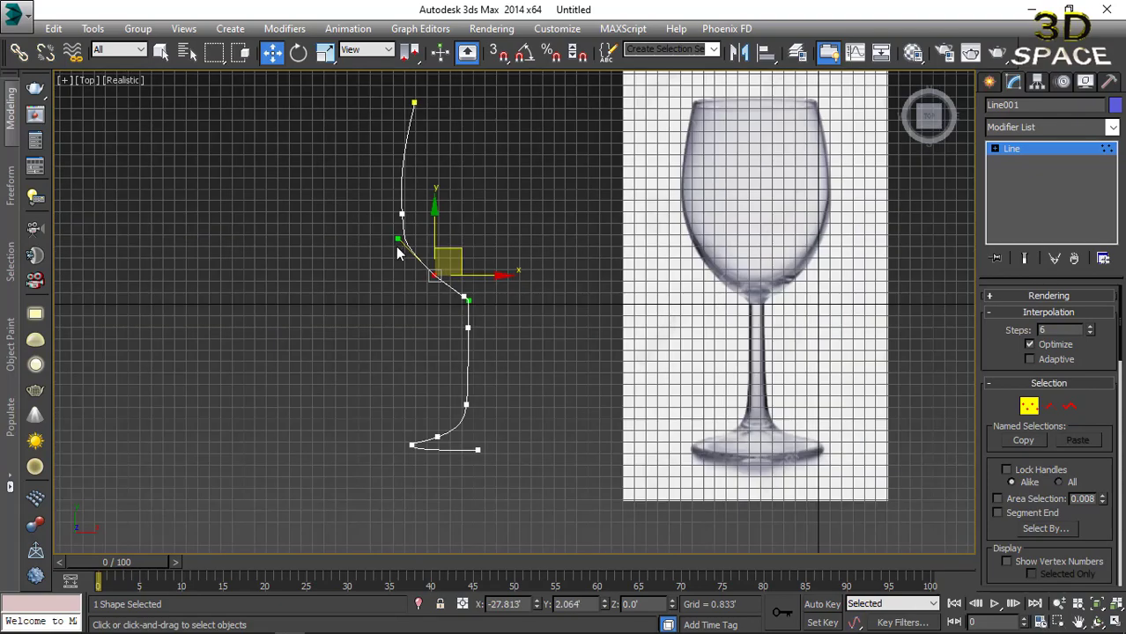
scroll(451, 400, "up", 4)
Select the foot's base vertices, then exit Vertex sub-object mode.
left_click_drag(449, 396, 419, 385)
left_click(366, 440)
scroll(338, 457, "up", 5)
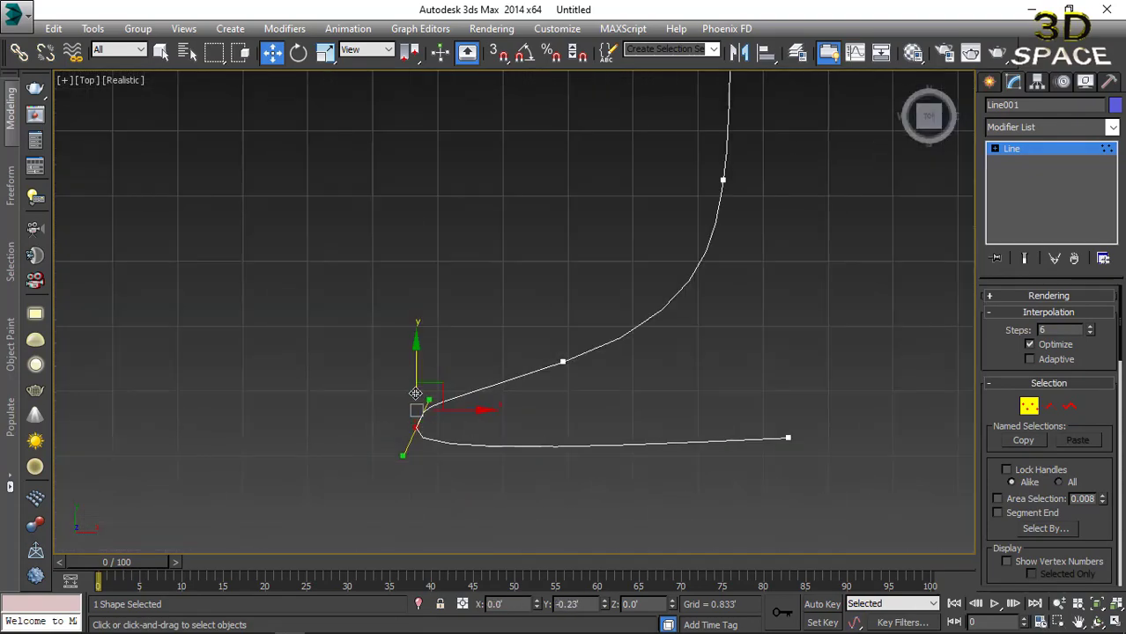
scroll(388, 493, "down", 3)
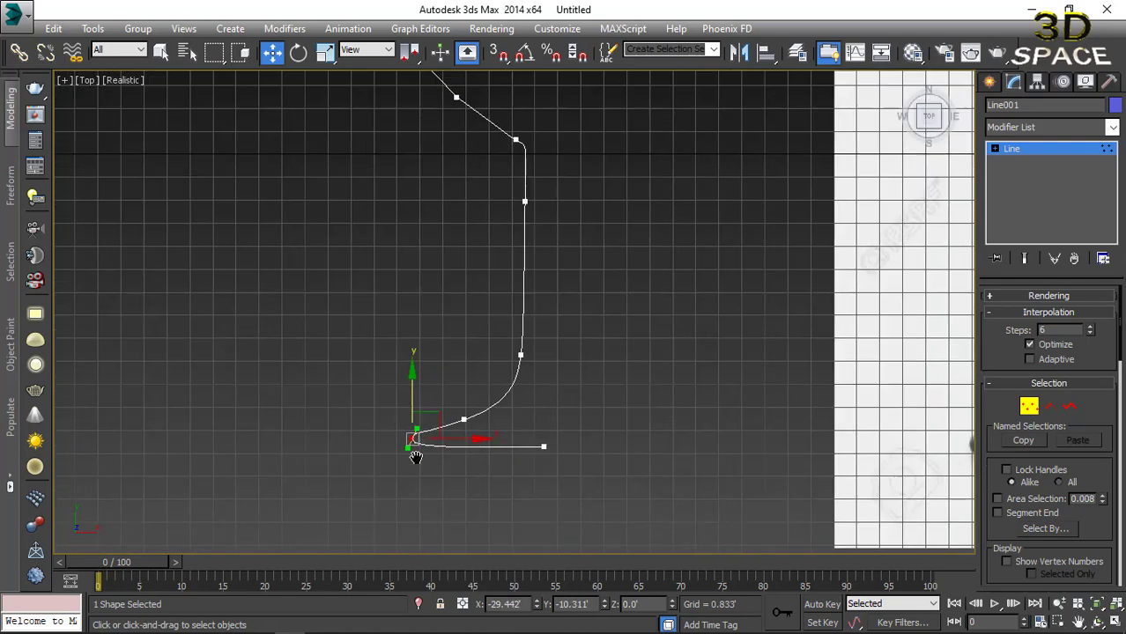
scroll(388, 493, "down", 3)
scroll(388, 493, "down", 2)
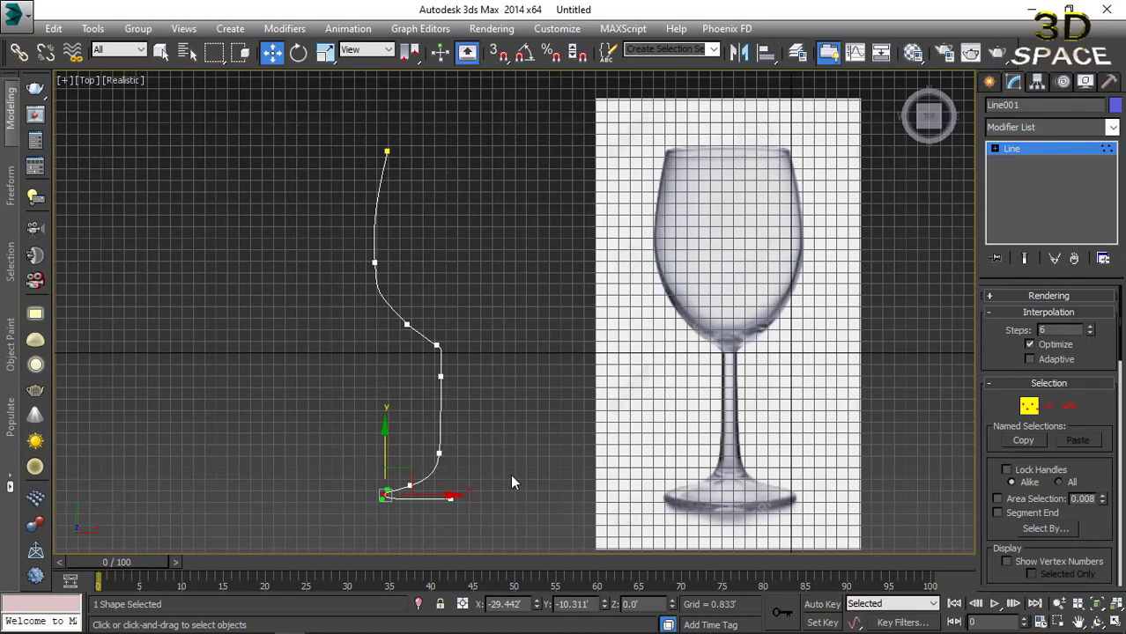
left_click(1028, 409)
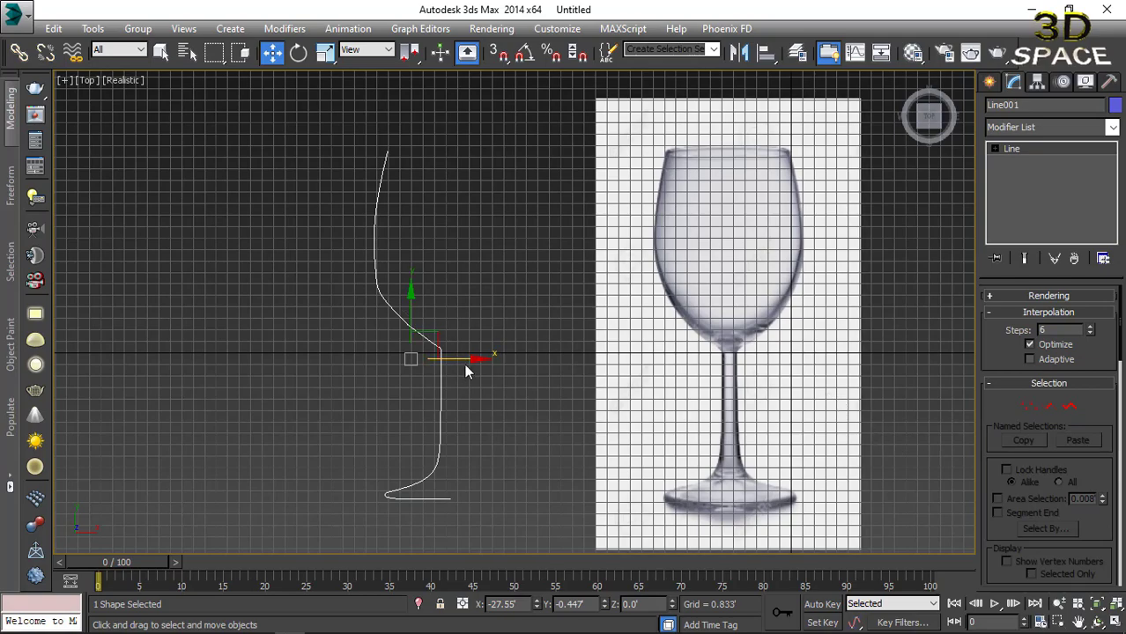
Move Line001 slightly left along X.
left_click_drag(464, 363, 443, 364)
scroll(599, 343, "down", 5)
scroll(511, 335, "up", 5)
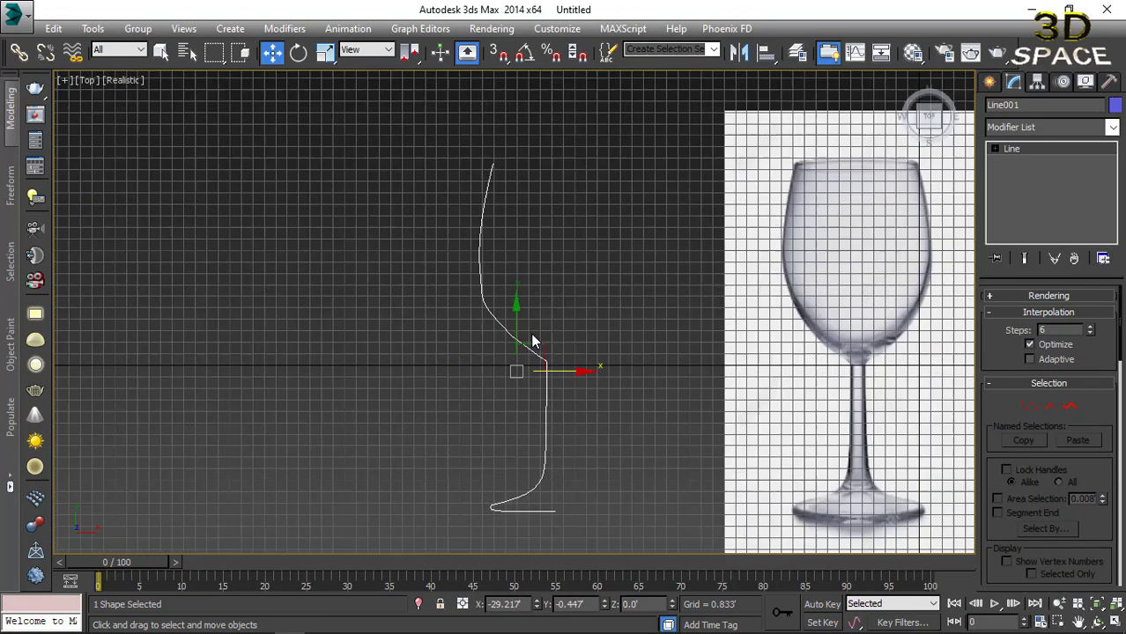
scroll(530, 340, "down", 3)
scroll(476, 326, "up", 3)
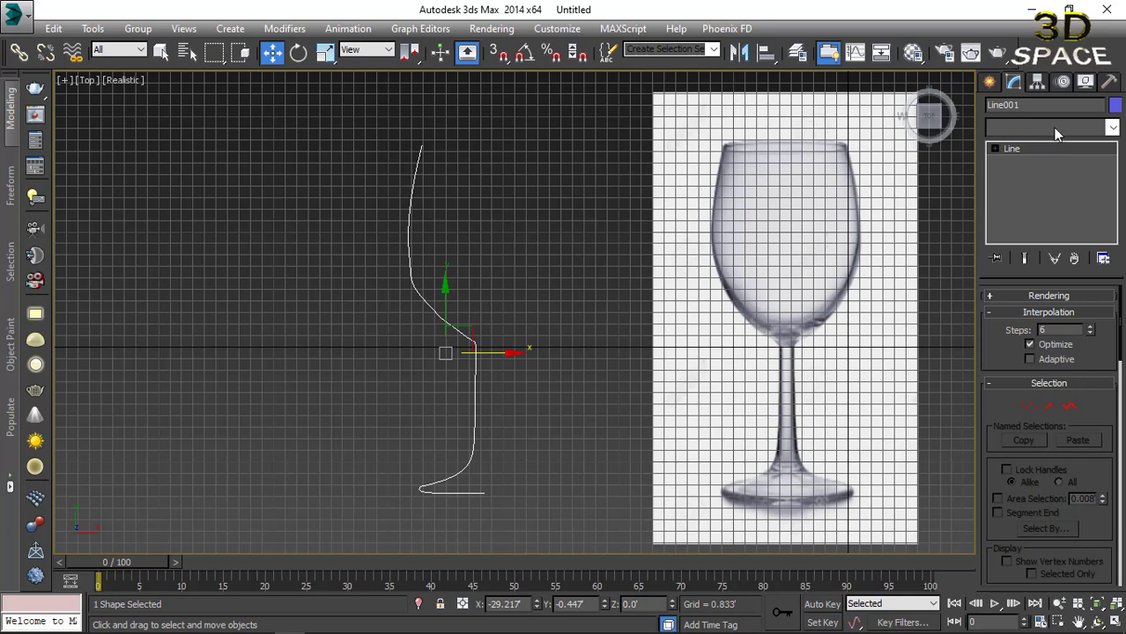
Apply the Lathe modifier from the Modifier List.
left_click(1057, 128)
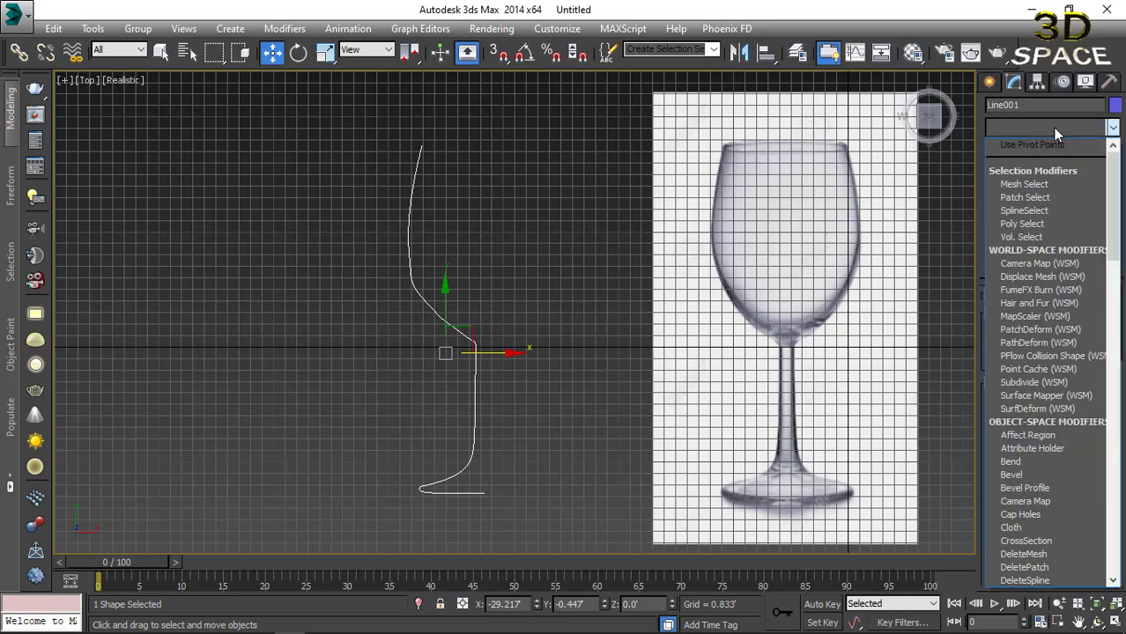
scroll(1053, 128, "down", 5)
scroll(1053, 128, "down", 12)
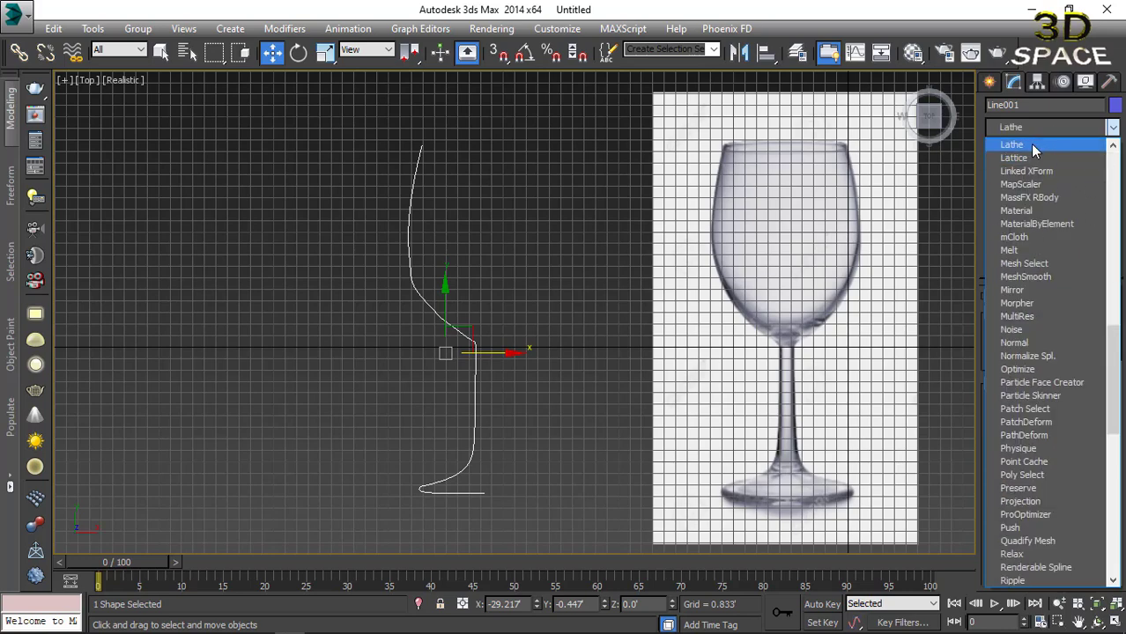
left_click(1033, 146)
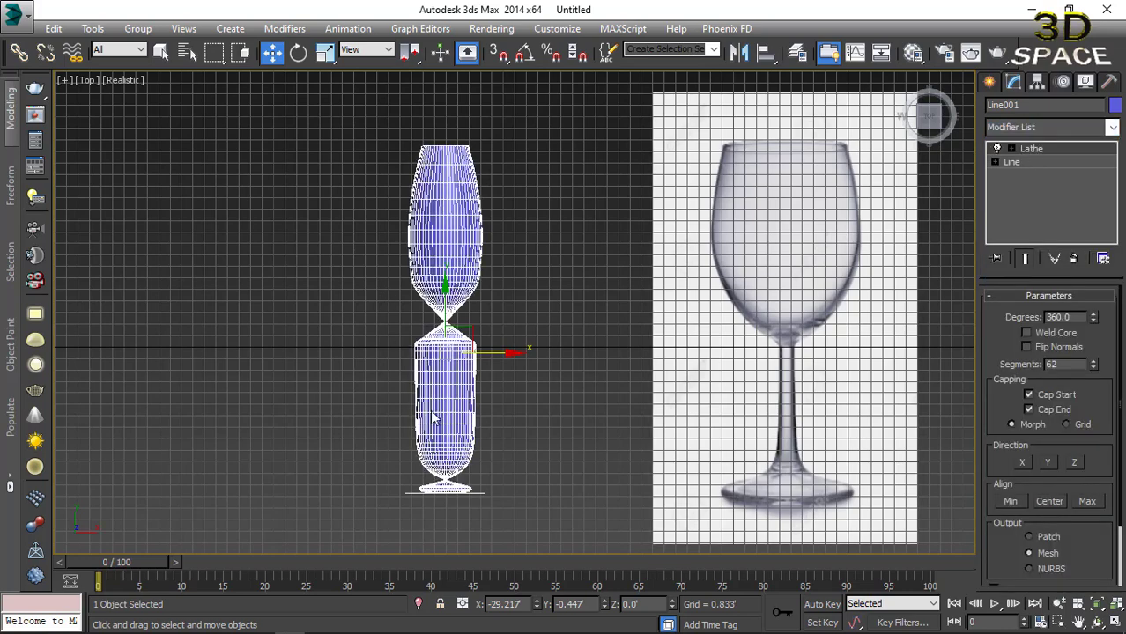
Select the Lathe Axis sub-object and try a move, then undo it.
scroll(493, 282, "down", 2)
scroll(475, 290, "down", 3)
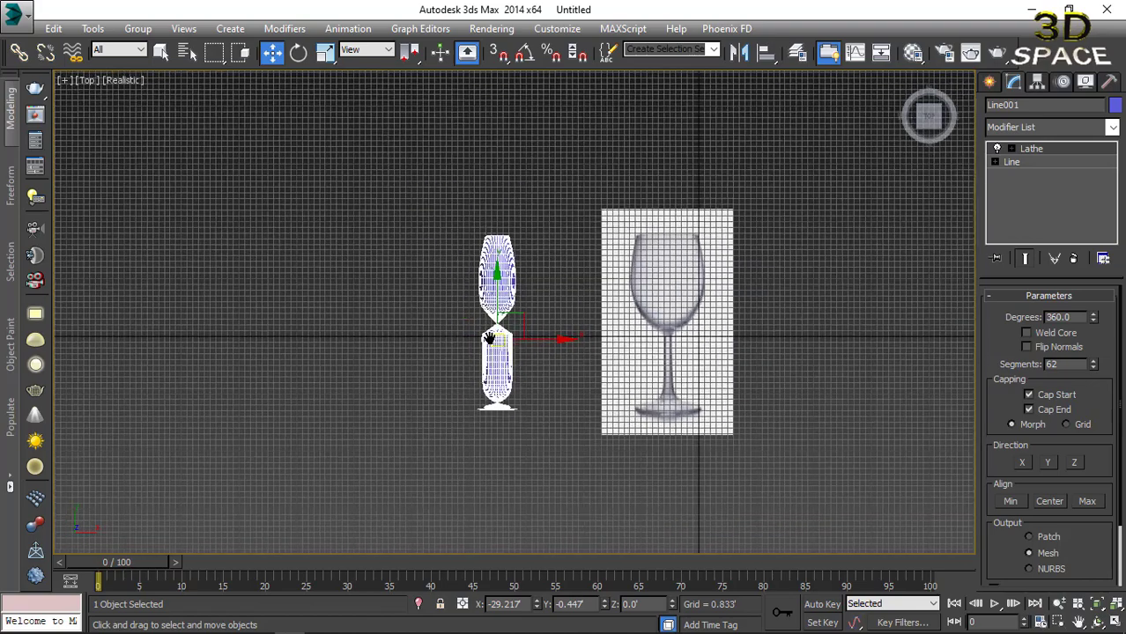
scroll(458, 296, "up", 8)
scroll(454, 298, "down", 6)
scroll(454, 298, "up", 3)
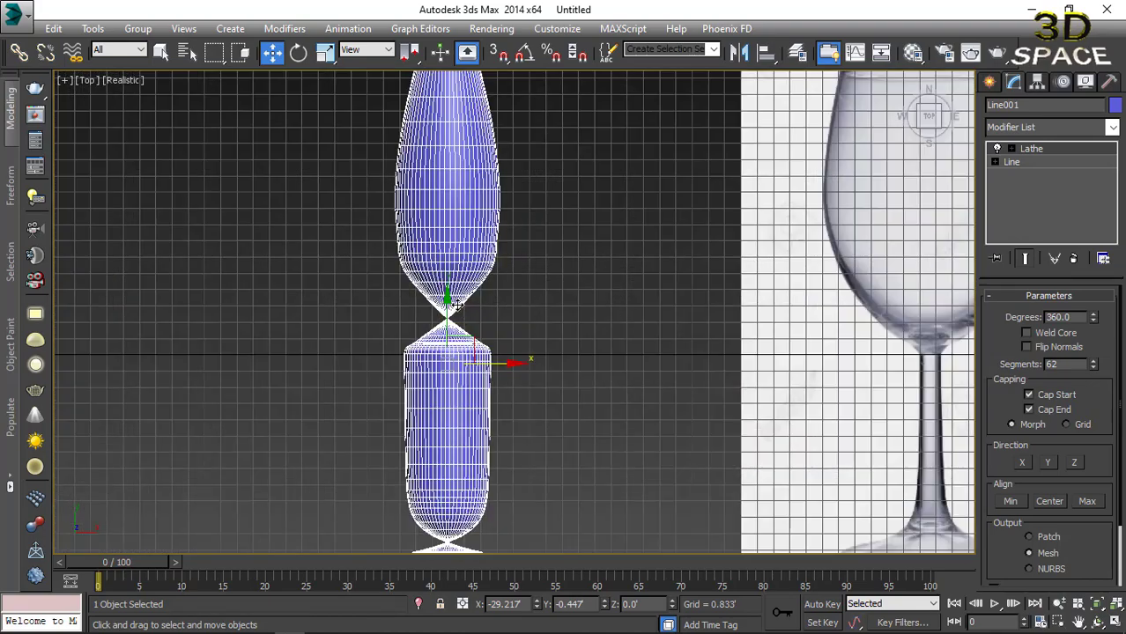
scroll(455, 304, "down", 2)
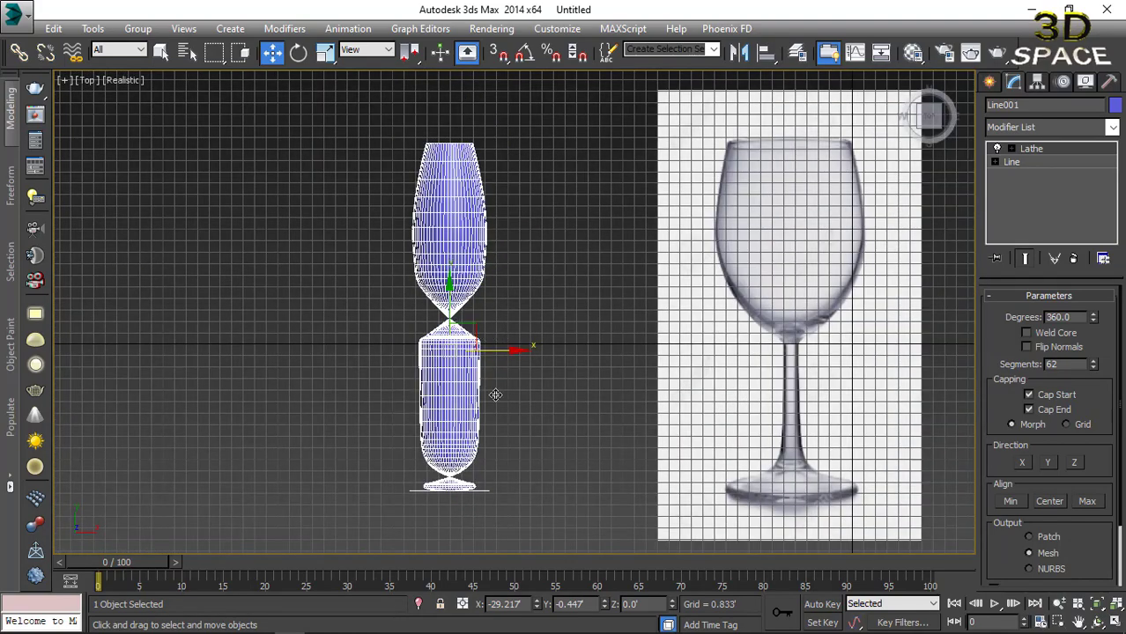
left_click(1011, 149)
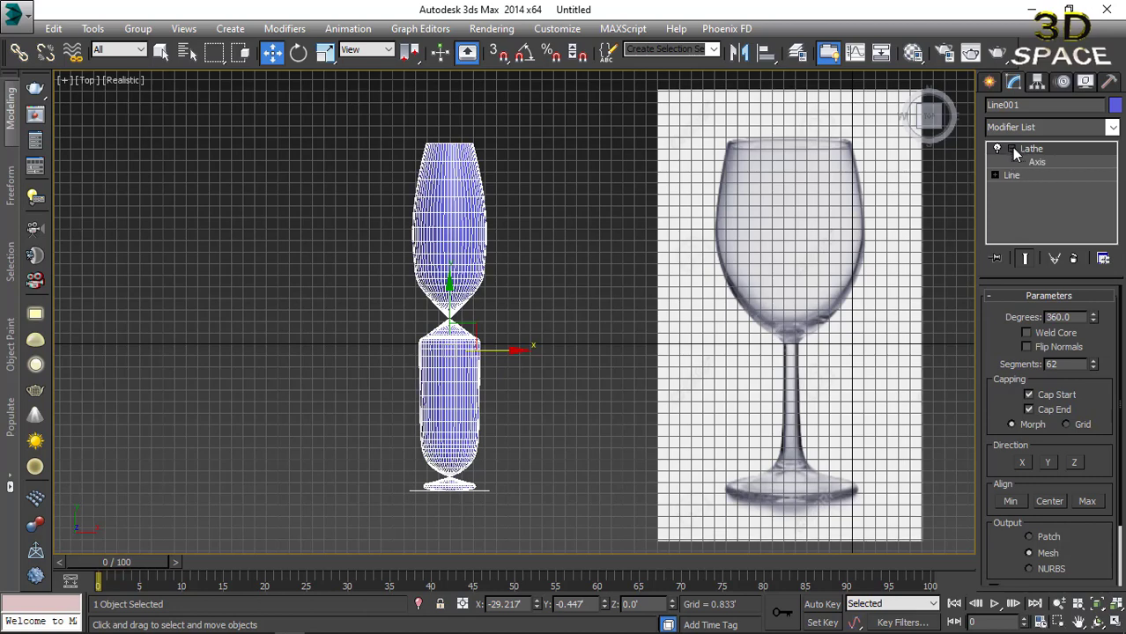
left_click(1040, 162)
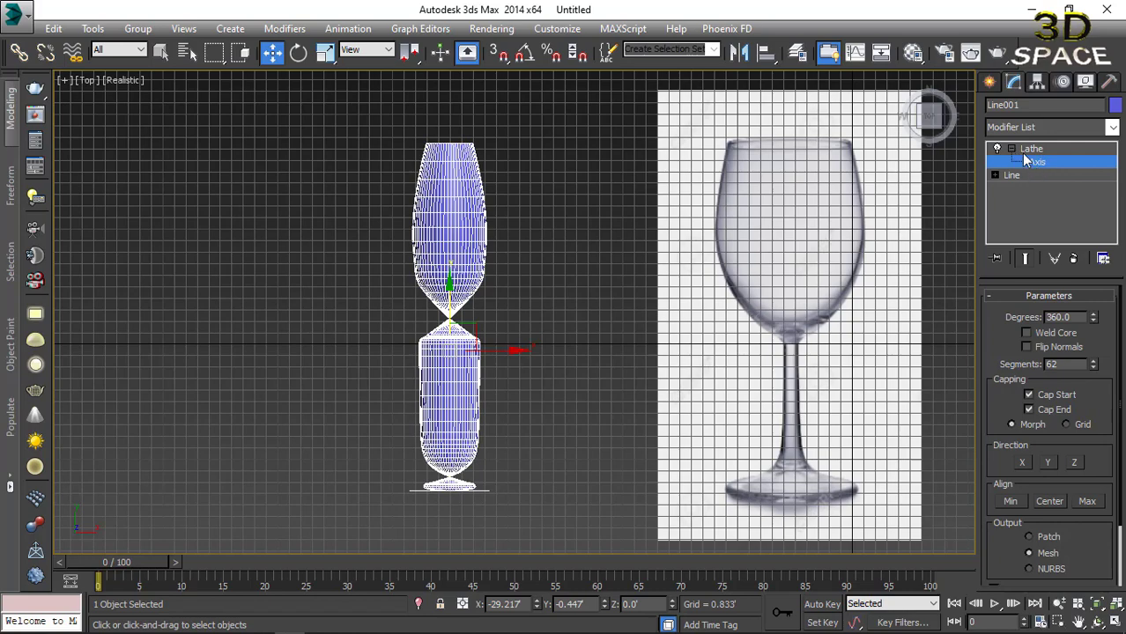
left_click(1012, 150)
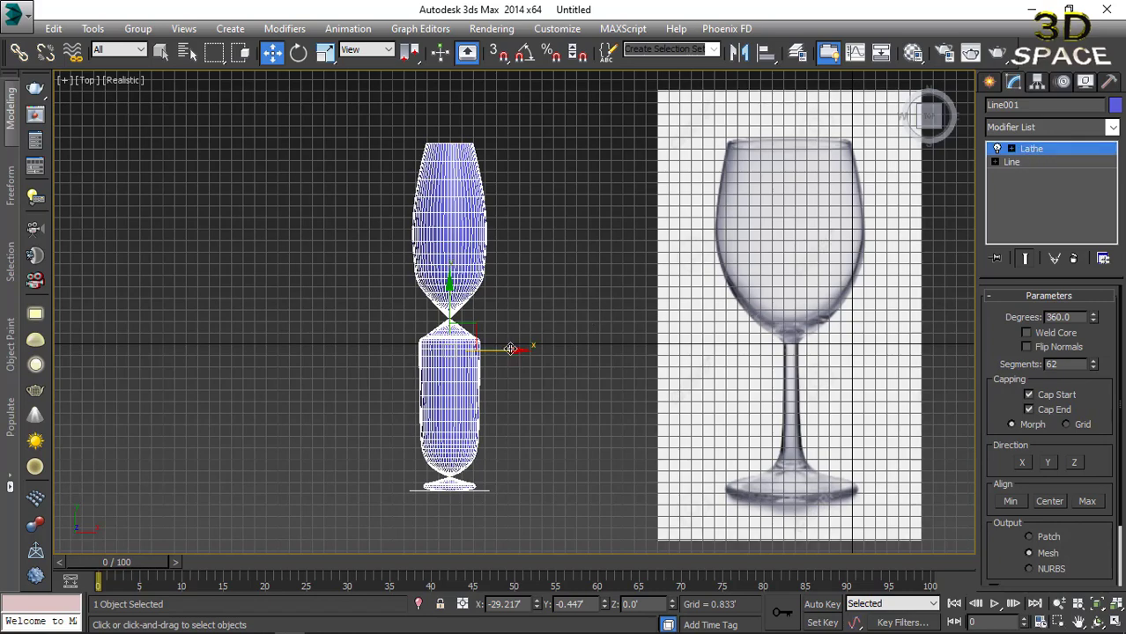
left_click_drag(510, 350, 639, 379)
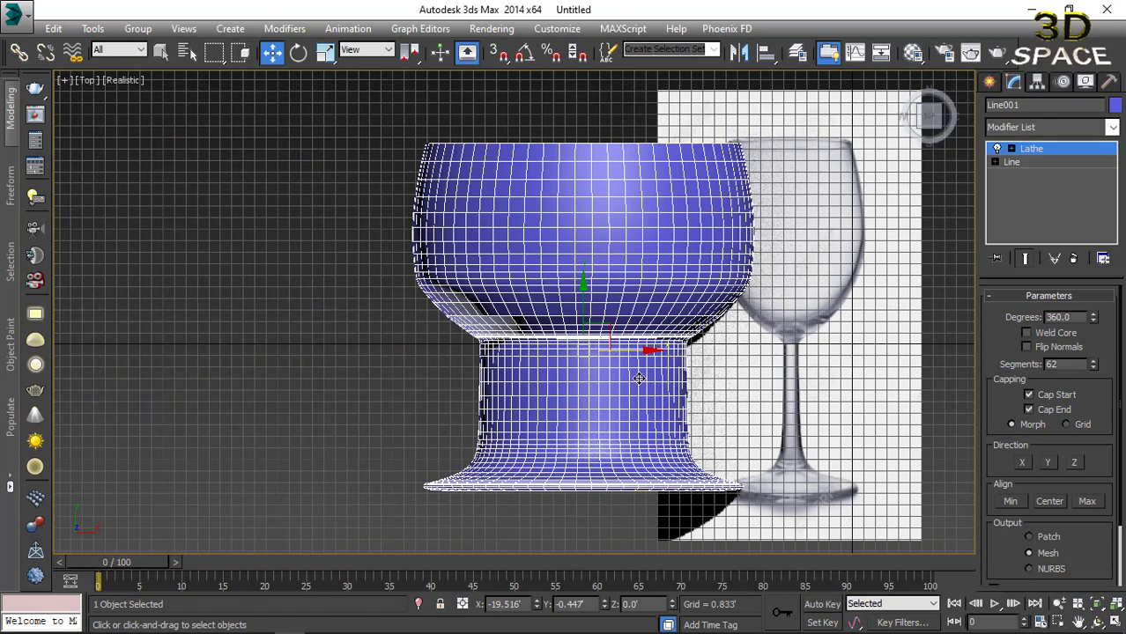
key("ctrl+z")
Reselect the Lathe axis and slide it along X until a wine glass forms.
left_click(1013, 150)
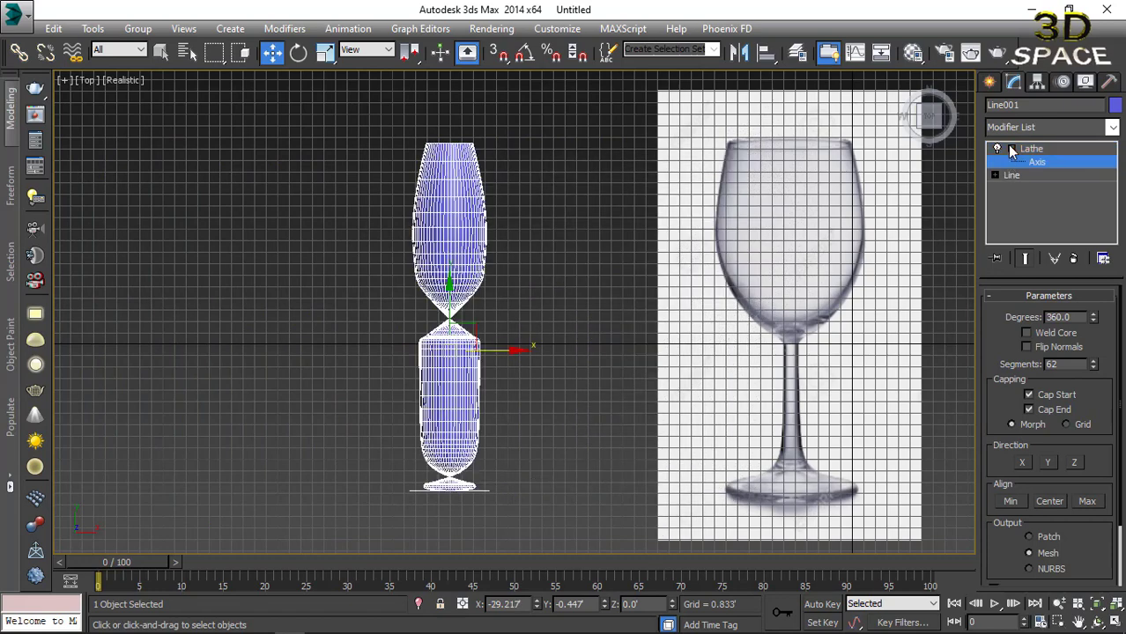
left_click(1028, 159)
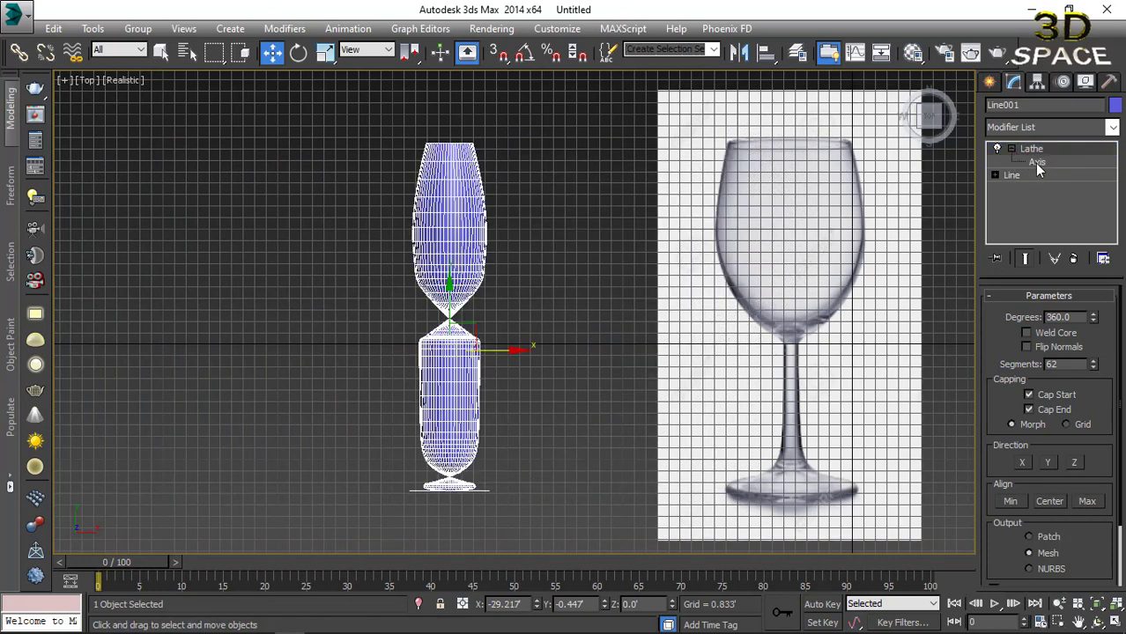
left_click(1033, 164)
scroll(458, 374, "down", 2)
scroll(599, 327, "down", 3)
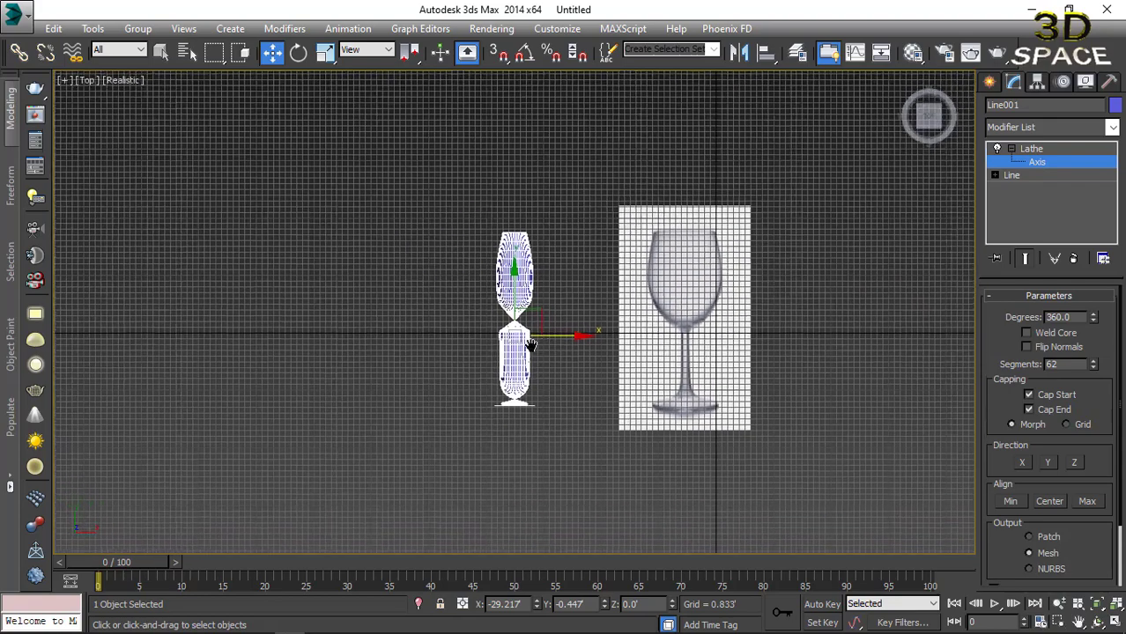
scroll(556, 351, "up", 5)
mouse_move(556, 325)
left_mouse_down()
mouse_move(501, 320)
mouse_move(594, 308)
left_mouse_up()
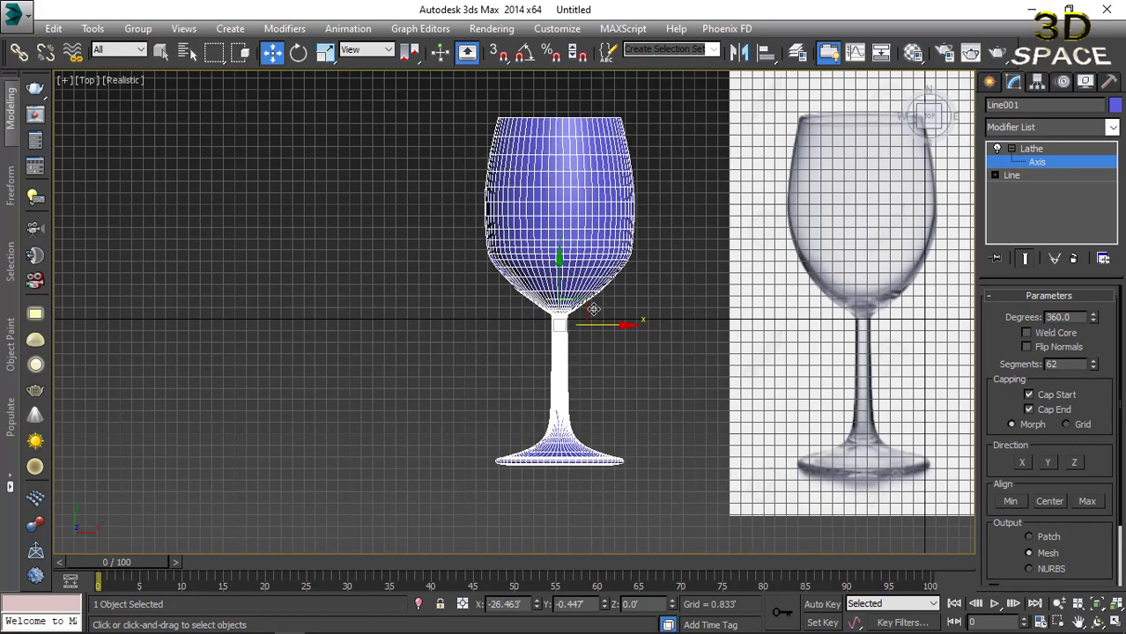
Orbit around the glass in Perspective and re-drag the Lathe axis to reshape it.
key("p")
mouse_move(594, 309)
middle_mouse_down("alt")
mouse_move(513, 360)
mouse_move(540, 353)
mouse_move(516, 340)
middle_mouse_up("alt")
scroll(513, 359, "down", 3)
scroll(575, 359, "up", 3)
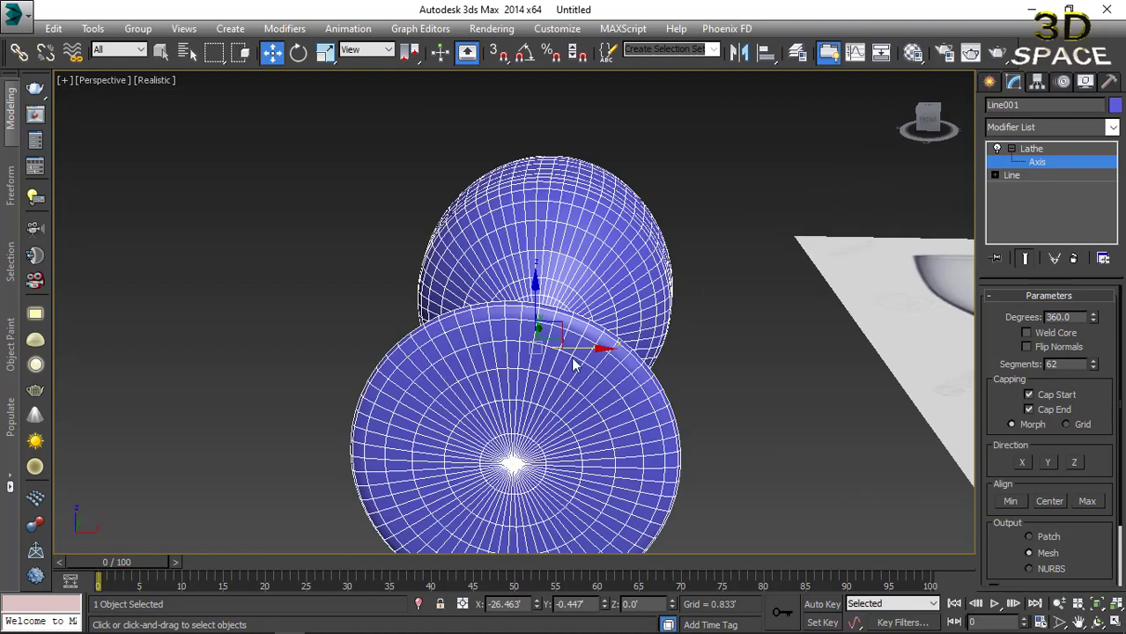
mouse_move(576, 359)
middle_mouse_down("alt")
mouse_move(563, 347)
mouse_move(613, 349)
mouse_move(515, 390)
mouse_move(570, 352)
middle_mouse_up("alt")
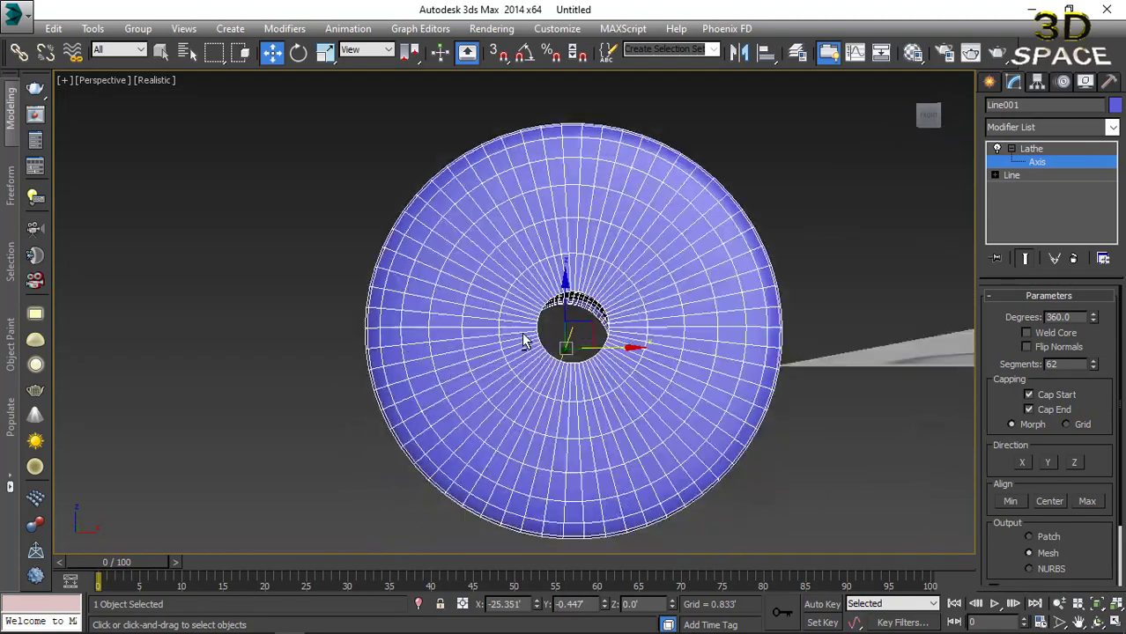
scroll(570, 353, "up", 3)
mouse_move(586, 342)
left_mouse_down()
mouse_move(518, 324)
mouse_move(528, 316)
mouse_move(498, 290)
left_mouse_up()
scroll(476, 311, "down", 5)
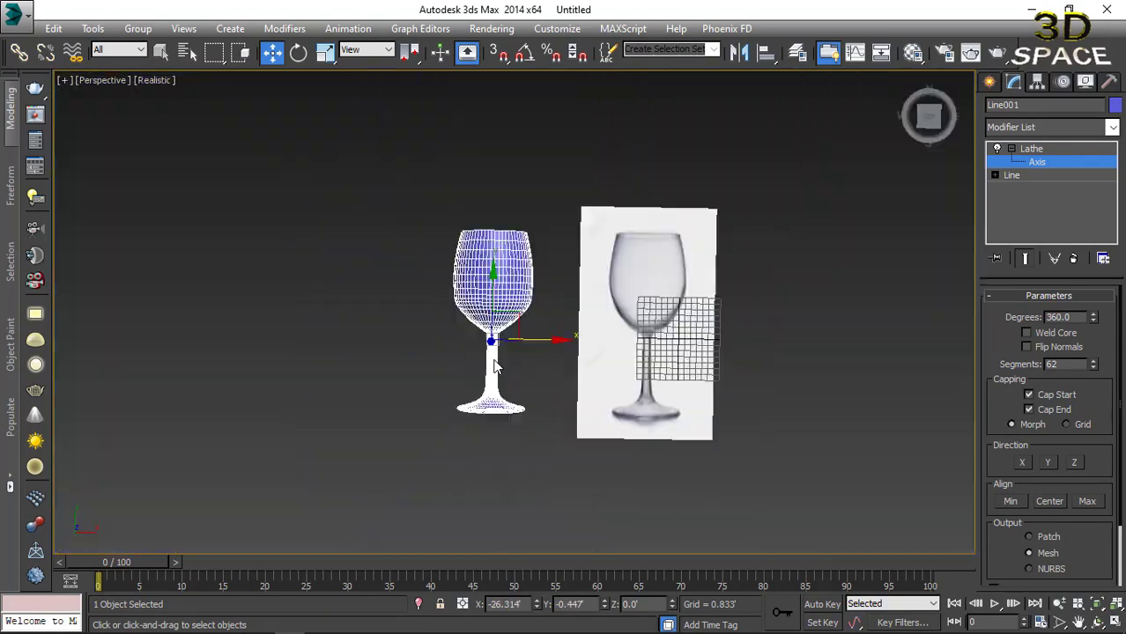
scroll(475, 311, "up", 5)
scroll(475, 310, "down", 3)
Check the glass in Front and Top views, leave Axis level, and set Lathe Segments to 57.
key("f")
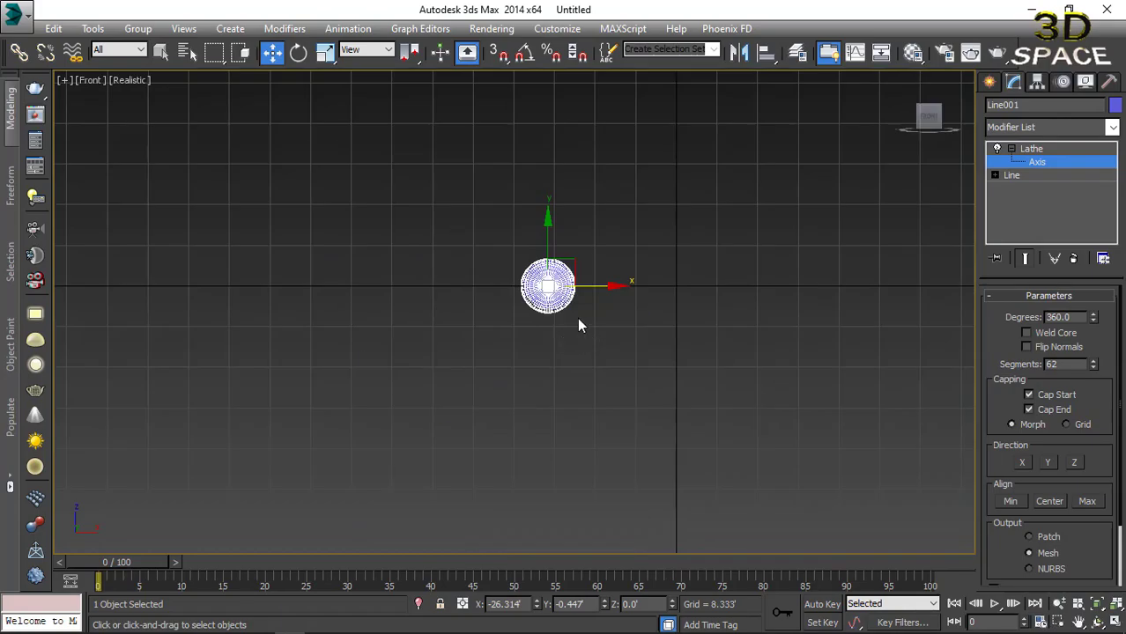
key("t")
scroll(522, 305, "up", 4)
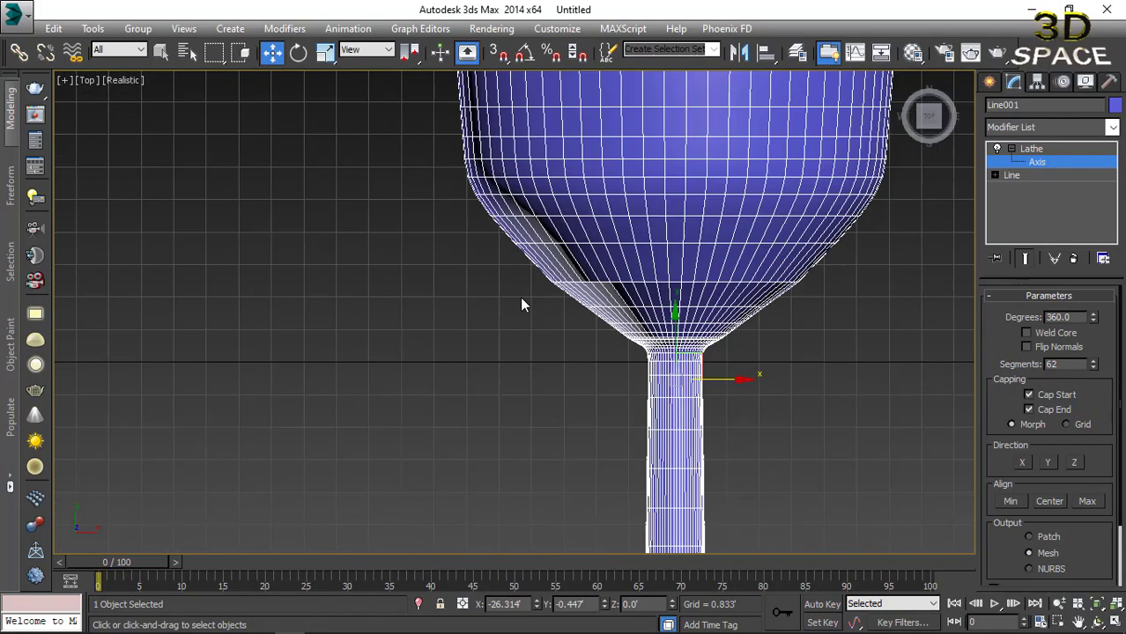
scroll(522, 305, "down", 4)
middle_click_drag(522, 305, 495, 350)
left_click(1019, 154)
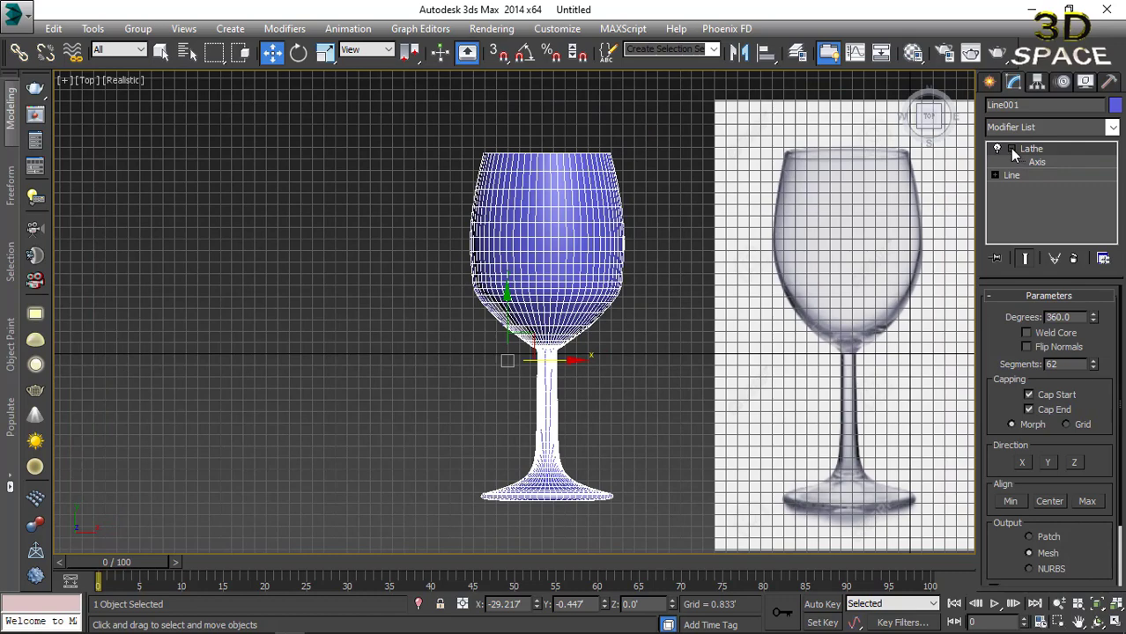
mouse_move(1094, 365)
left_mouse_down()
mouse_move(1083, 464)
mouse_move(1070, 365)
left_mouse_up()
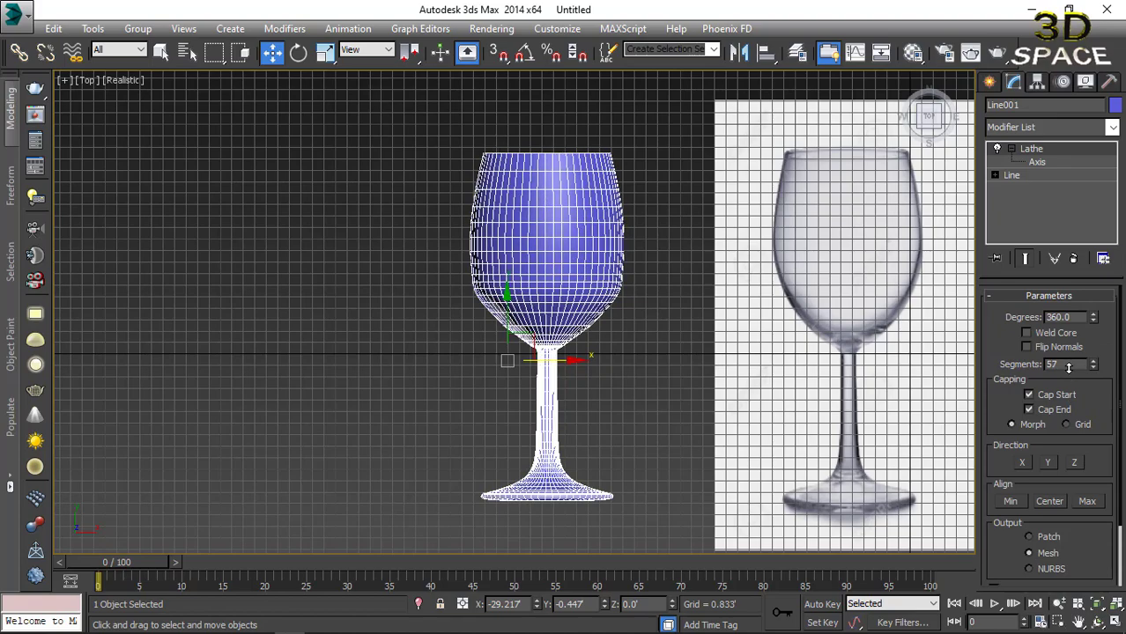
Orbit the Perspective view until the 57-segment glass stands upright.
key("p")
scroll(546, 326, "down", 3)
mouse_move(546, 326)
middle_mouse_down("alt")
mouse_move(574, 326)
mouse_move(421, 312)
middle_mouse_up("alt")
scroll(551, 292, "up", 2)
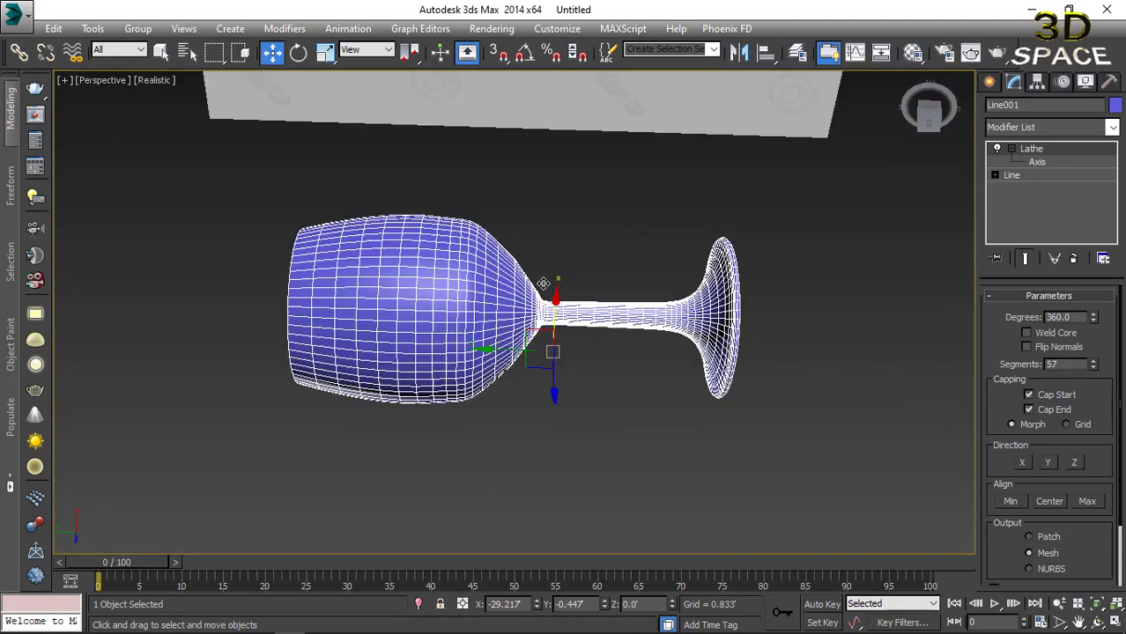
mouse_move(421, 312)
middle_mouse_down("alt")
mouse_move(524, 178)
mouse_move(531, 267)
mouse_move(549, 286)
mouse_move(616, 302)
mouse_move(589, 291)
mouse_move(613, 233)
mouse_move(658, 184)
mouse_move(658, 211)
mouse_move(539, 280)
middle_mouse_up("alt")
scroll(523, 178, "up", 2)
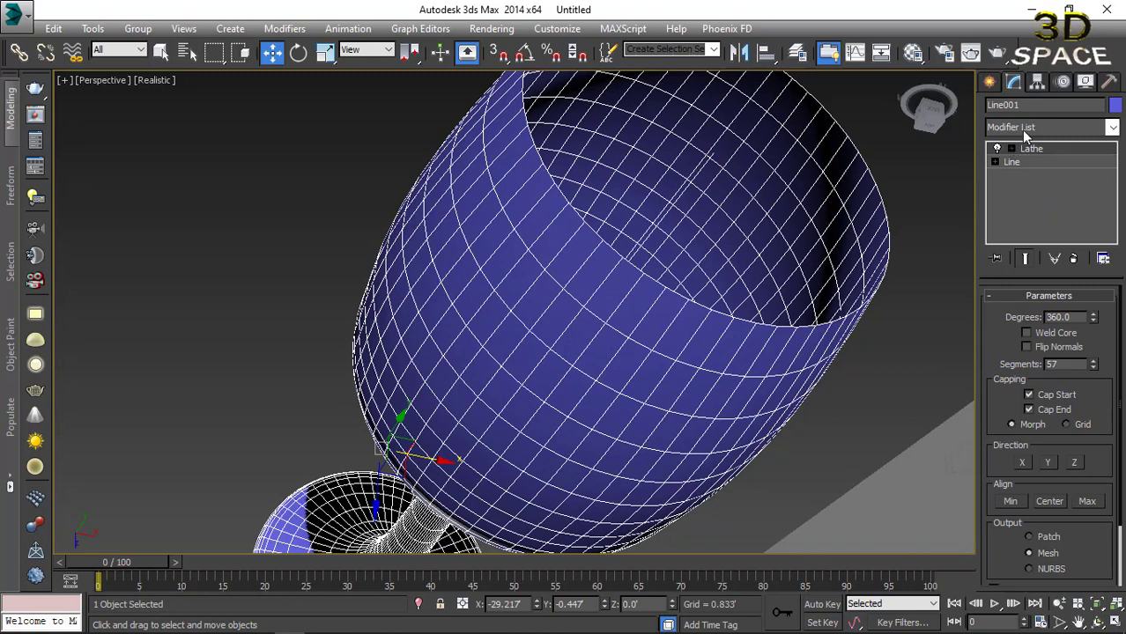
Add a Shell modifier to Line001 for a 0.292 outer amount wall thickness.
left_click(1025, 128)
scroll(1027, 125, "down", 5)
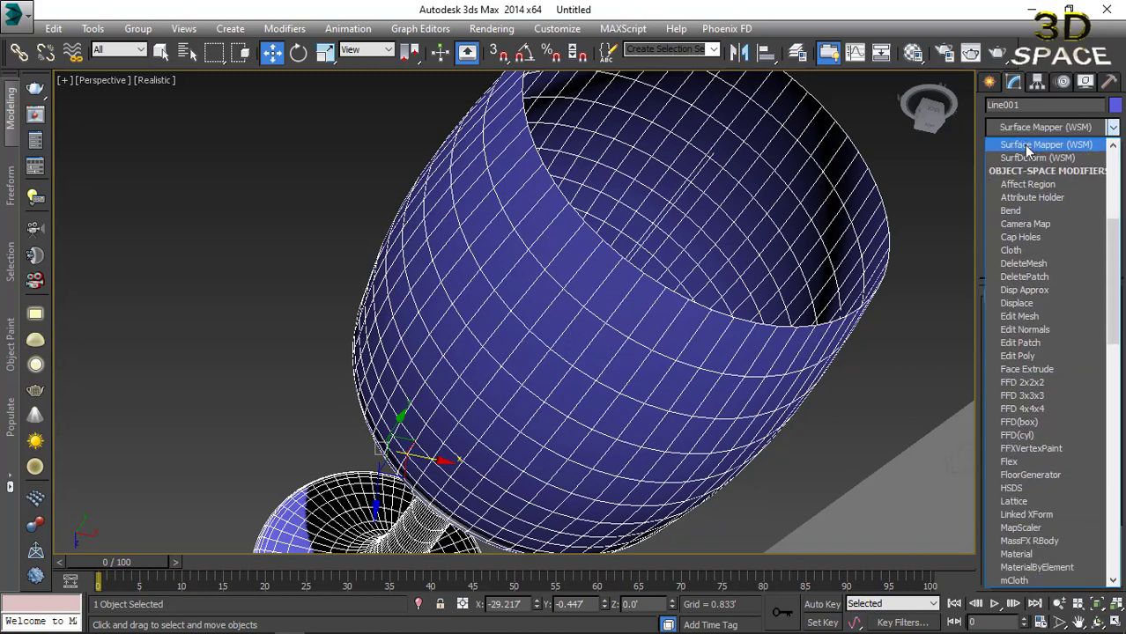
scroll(1026, 152, "down", 10)
left_click(1013, 165)
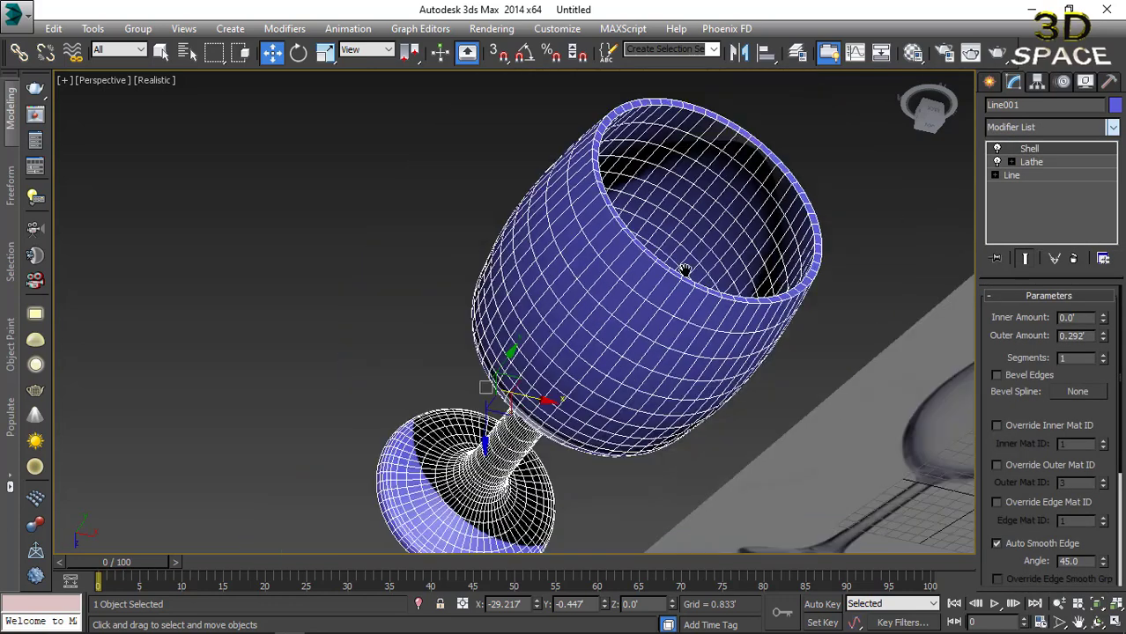
Orbit and zoom the Perspective view to inspect the thickened glass.
middle_click_drag(684, 269, 548, 151, "alt")
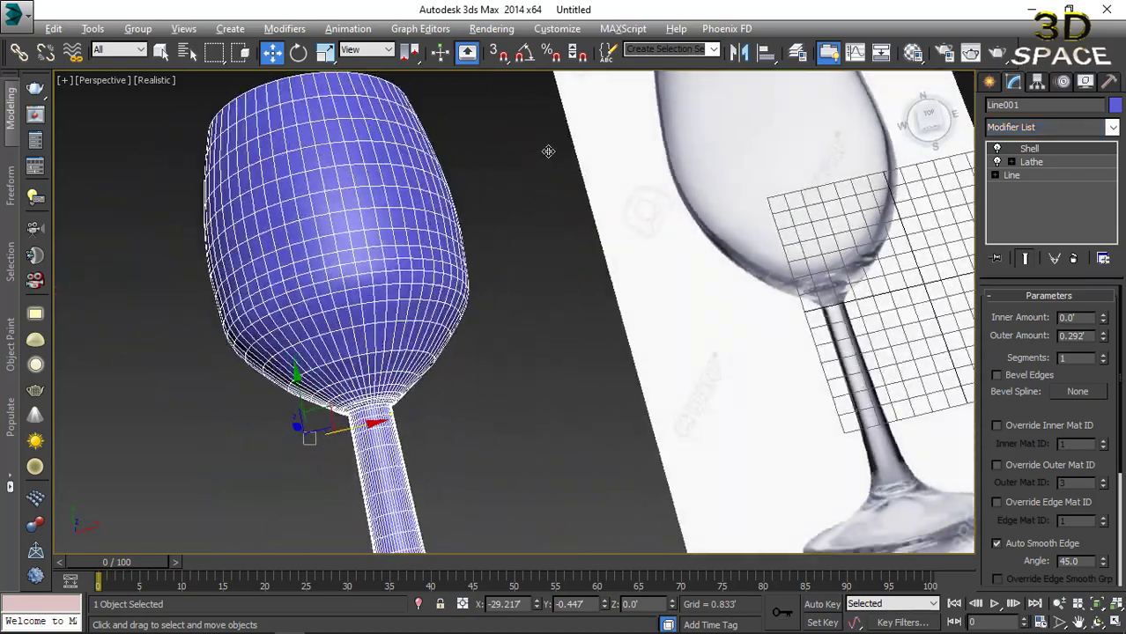
scroll(528, 203, "down", 5)
mouse_move(510, 234)
middle_mouse_down("alt")
mouse_move(568, 264)
mouse_move(528, 276)
middle_mouse_up("alt")
scroll(547, 261, "up", 5)
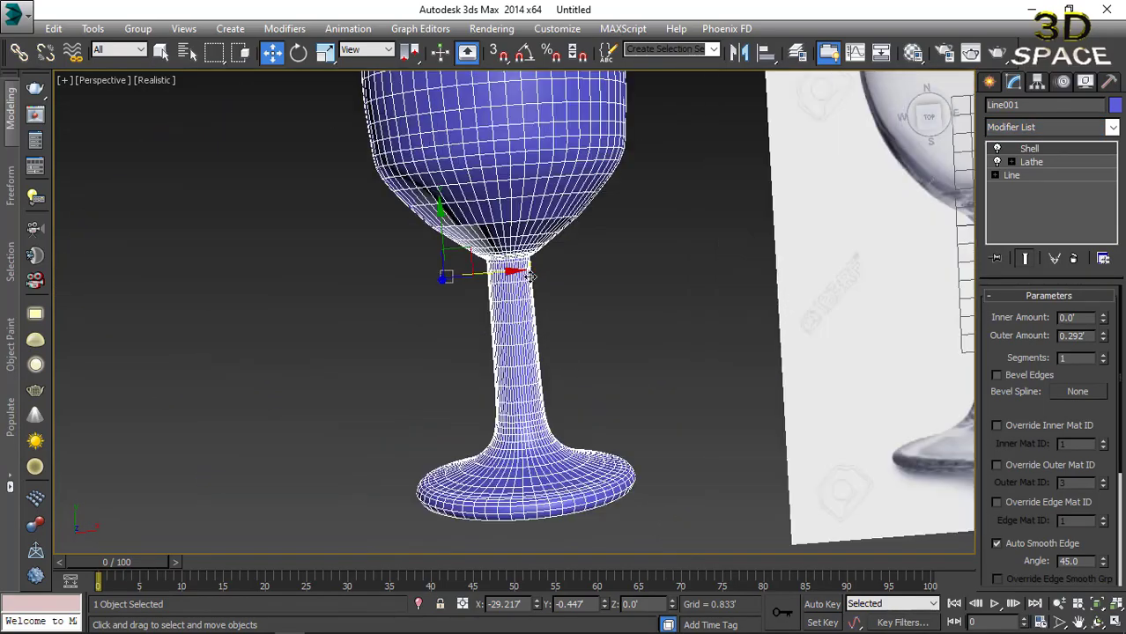
mouse_move(524, 234)
middle_mouse_down("alt")
mouse_move(490, 259)
mouse_move(510, 365)
mouse_move(520, 280)
middle_mouse_up("alt")
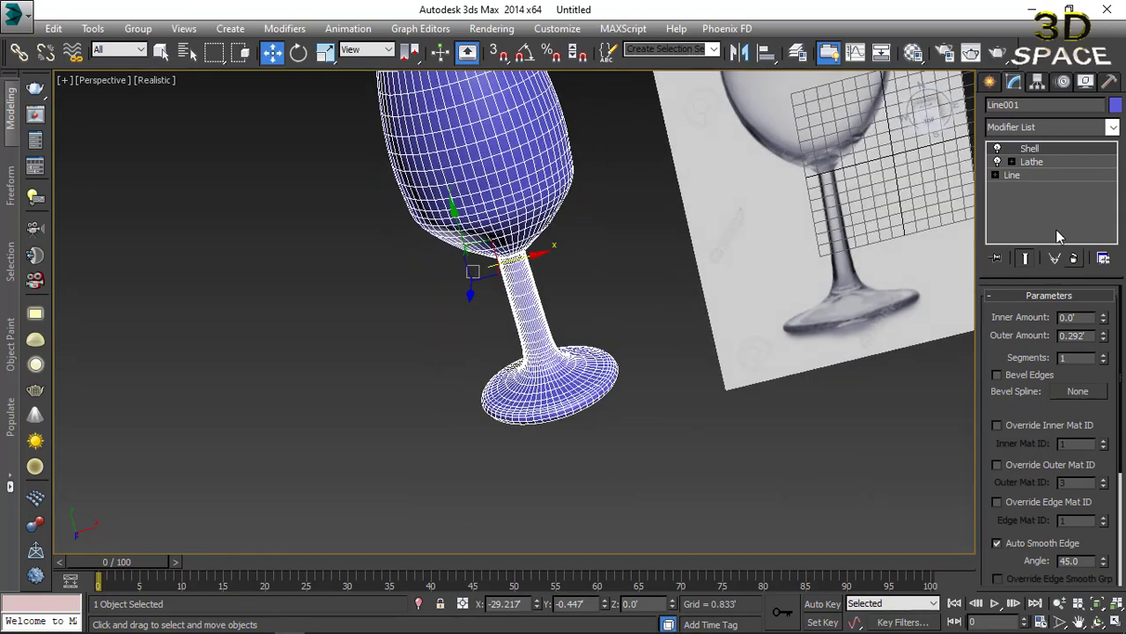
Drop to the Line in Vertex mode, select two vertices near the stem top, and compare with the Shell.
left_click(1022, 176)
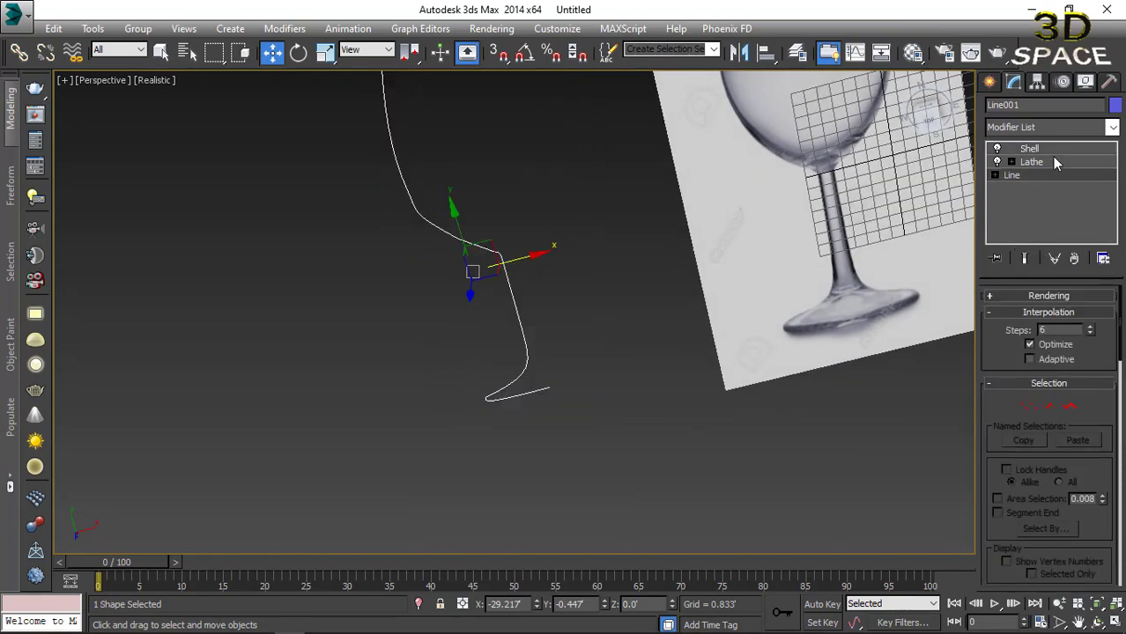
left_click(1048, 149)
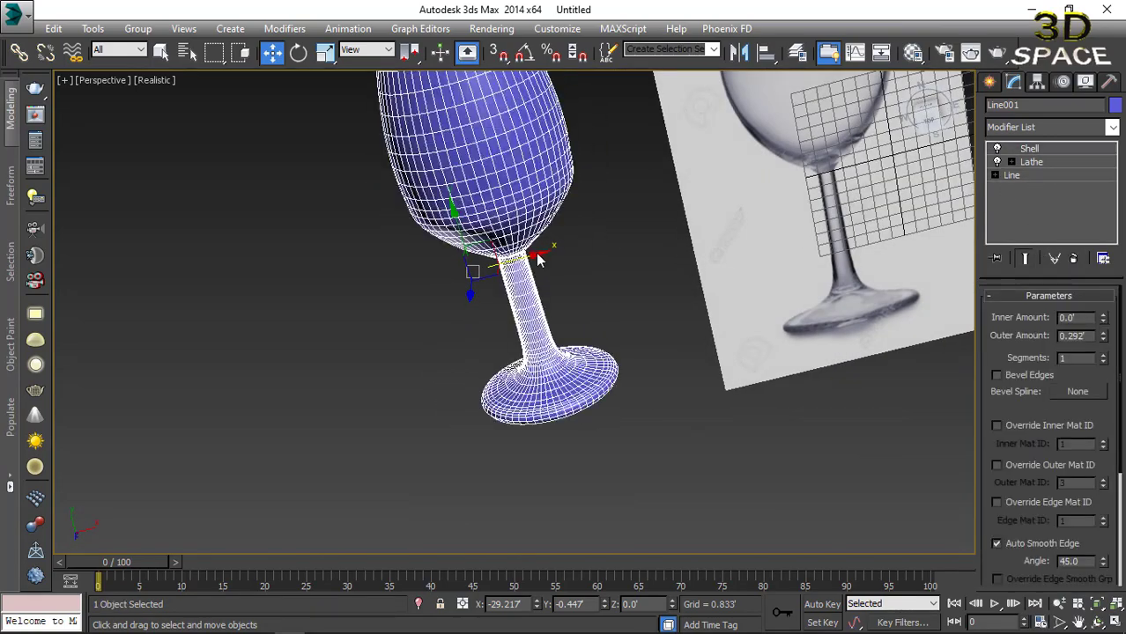
left_click(1024, 178)
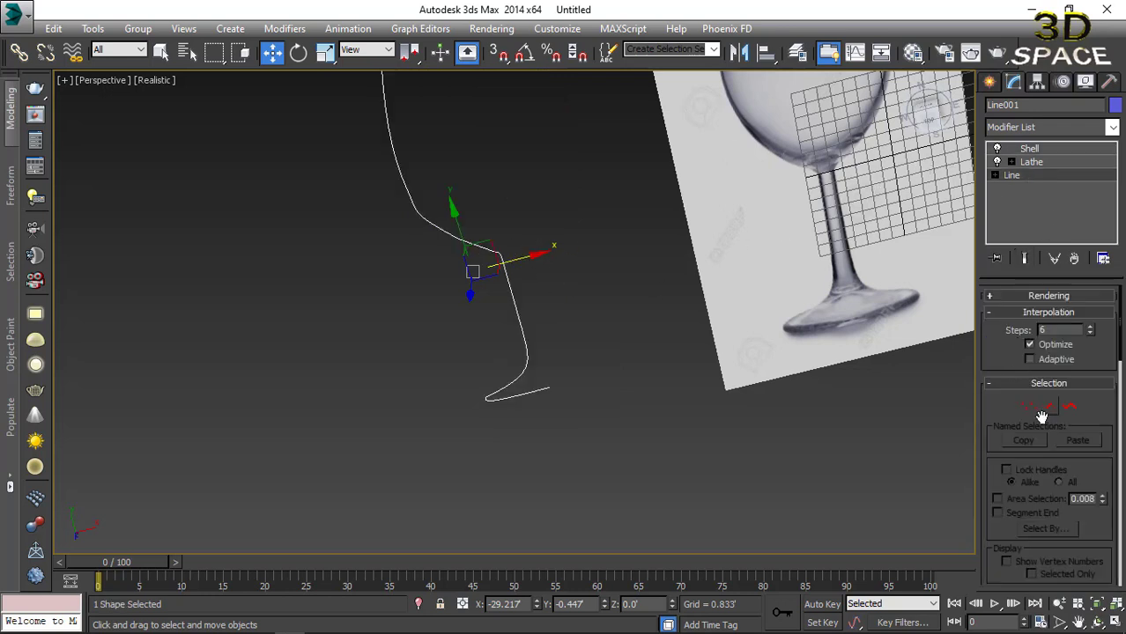
left_click(1030, 407)
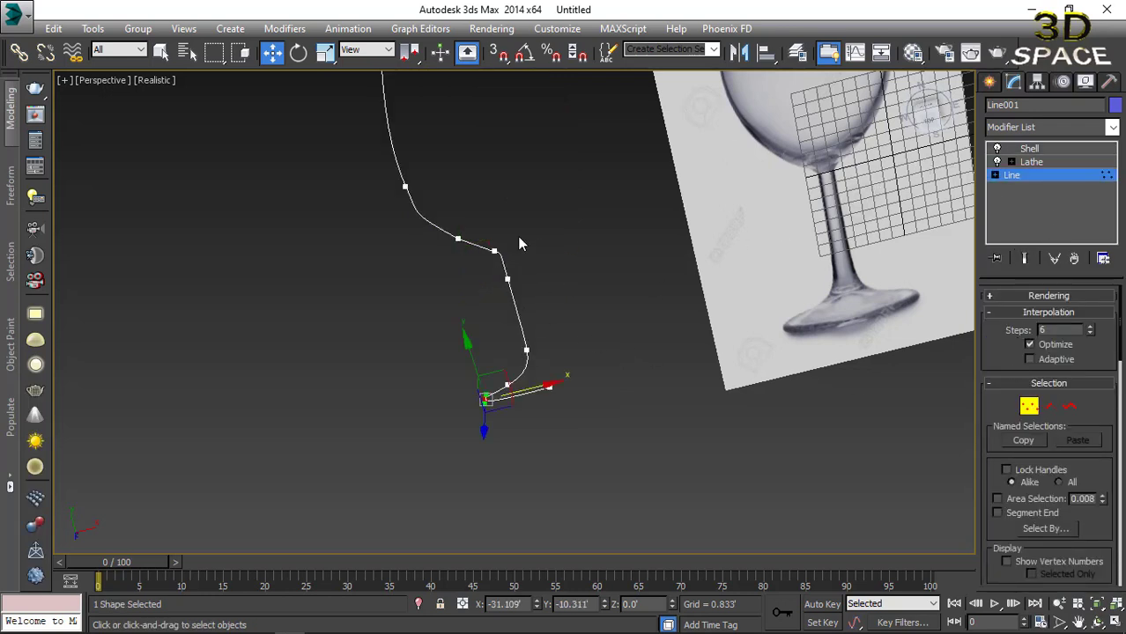
left_click_drag(489, 295, 551, 275)
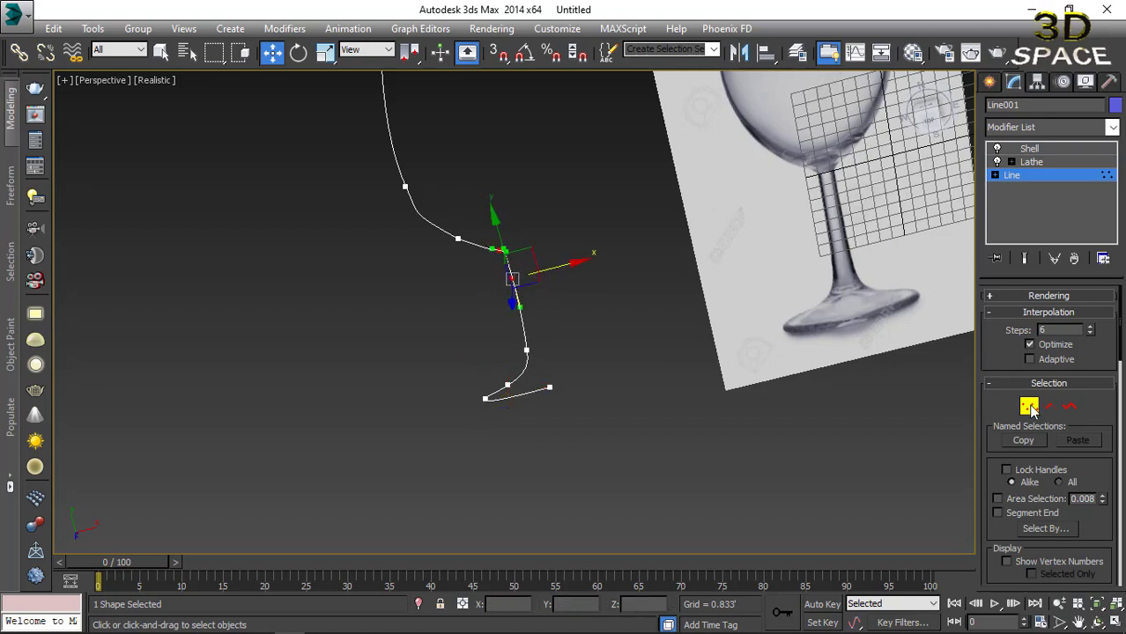
left_click(1029, 149)
middle_click_drag(533, 260, 483, 285, "alt")
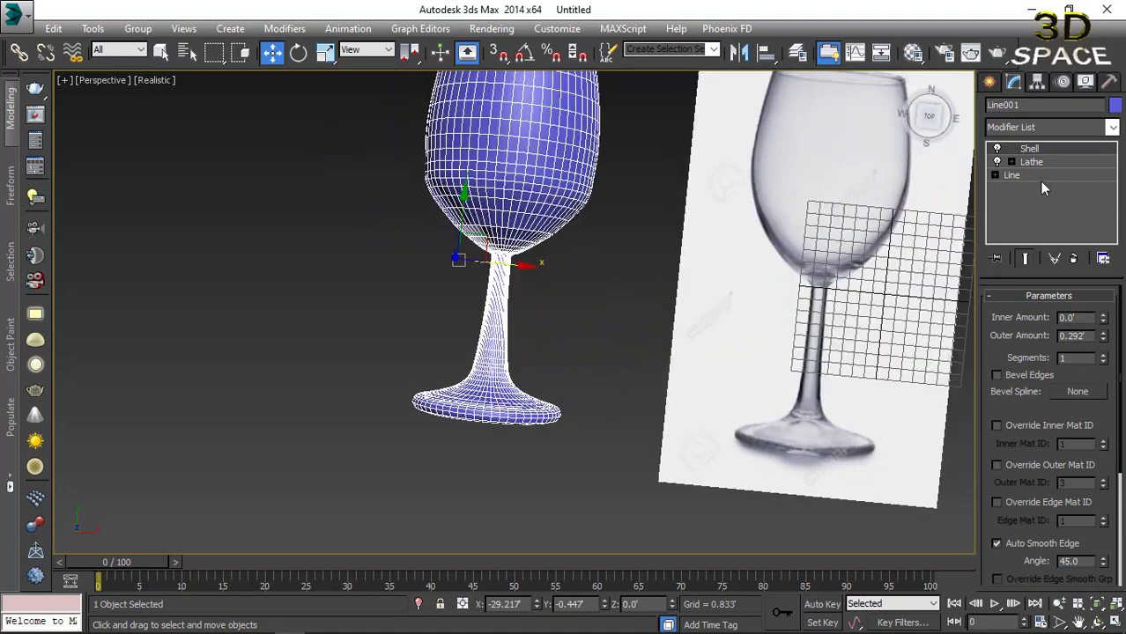
Nudge the lower stem vertex right and an upper profile vertex outward, then view the Shell.
left_click(1013, 176)
left_click(1029, 405)
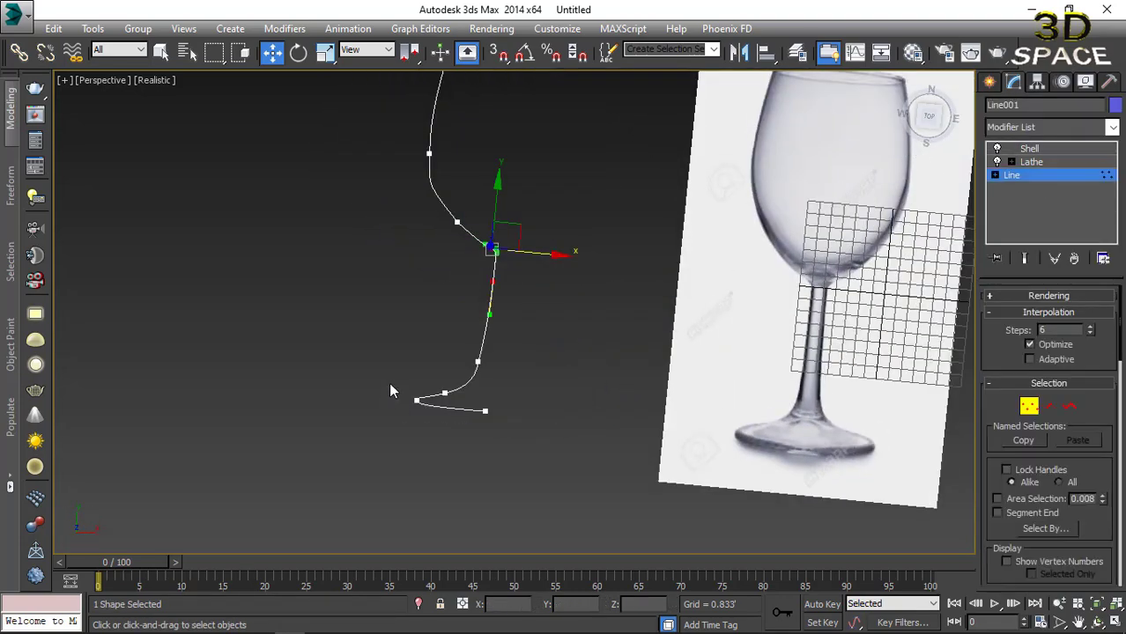
left_click(476, 361)
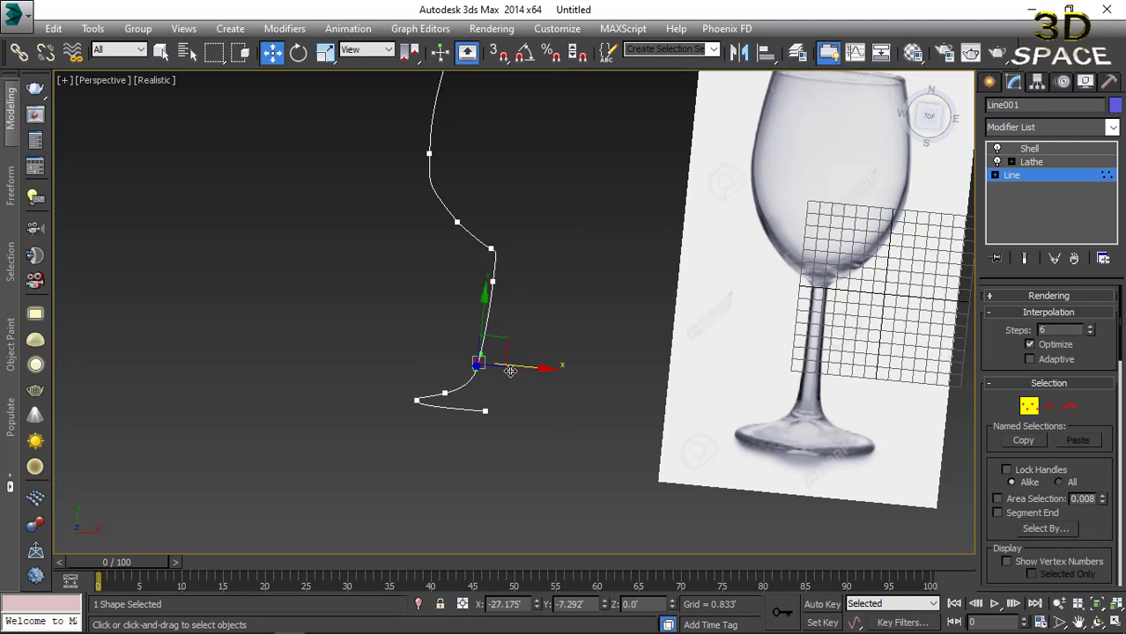
left_click_drag(510, 371, 518, 371)
left_click_drag(508, 292, 525, 296)
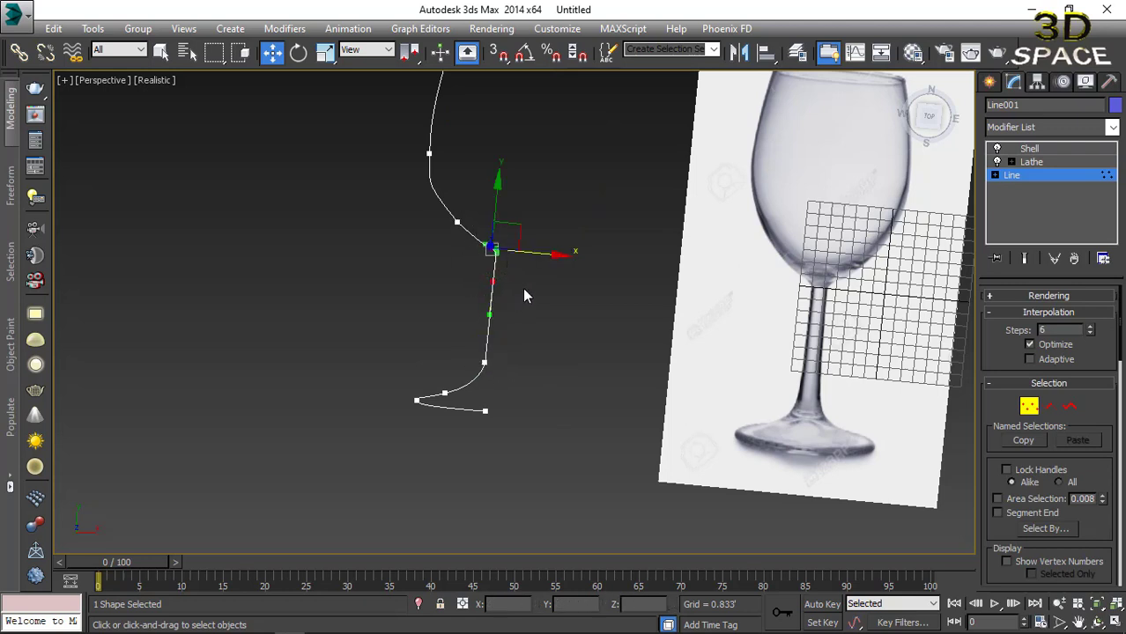
left_click_drag(526, 252, 533, 253)
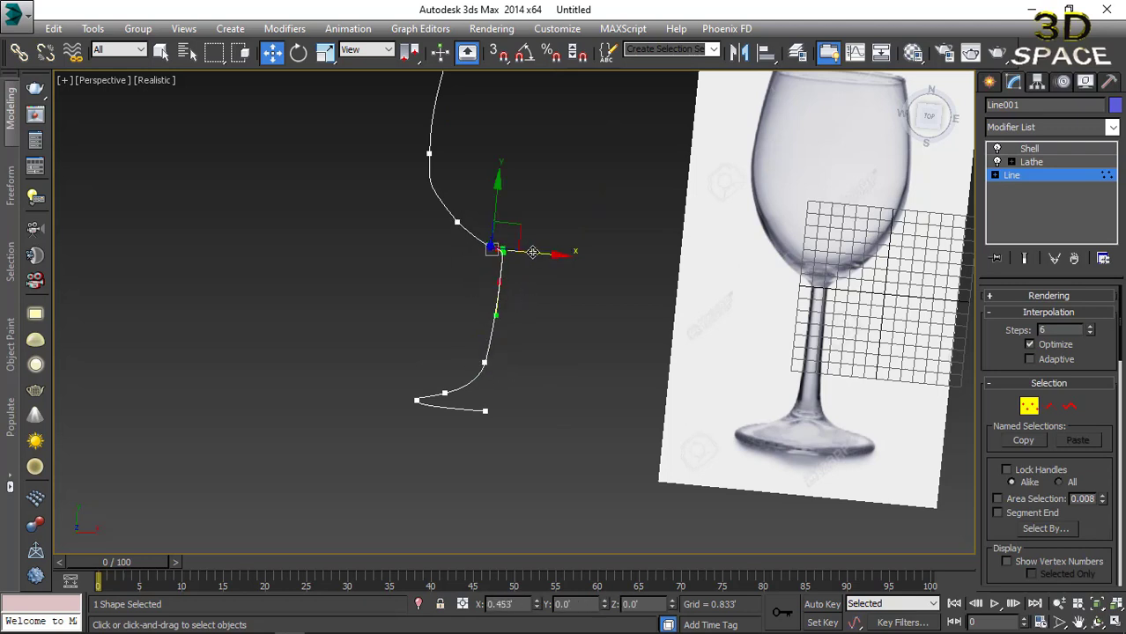
left_click(1027, 407)
left_click(1033, 150)
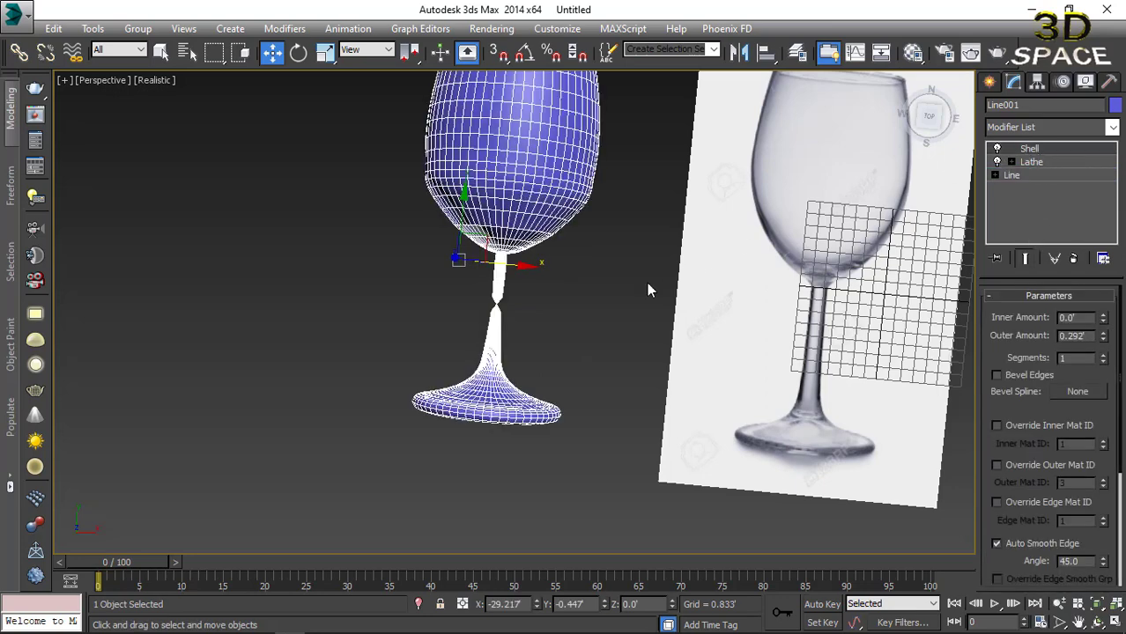
Move the top stem vertex left to straighten the stem, then view the whole shelled glass.
scroll(581, 281, "up", 3)
scroll(458, 328, "up", 2)
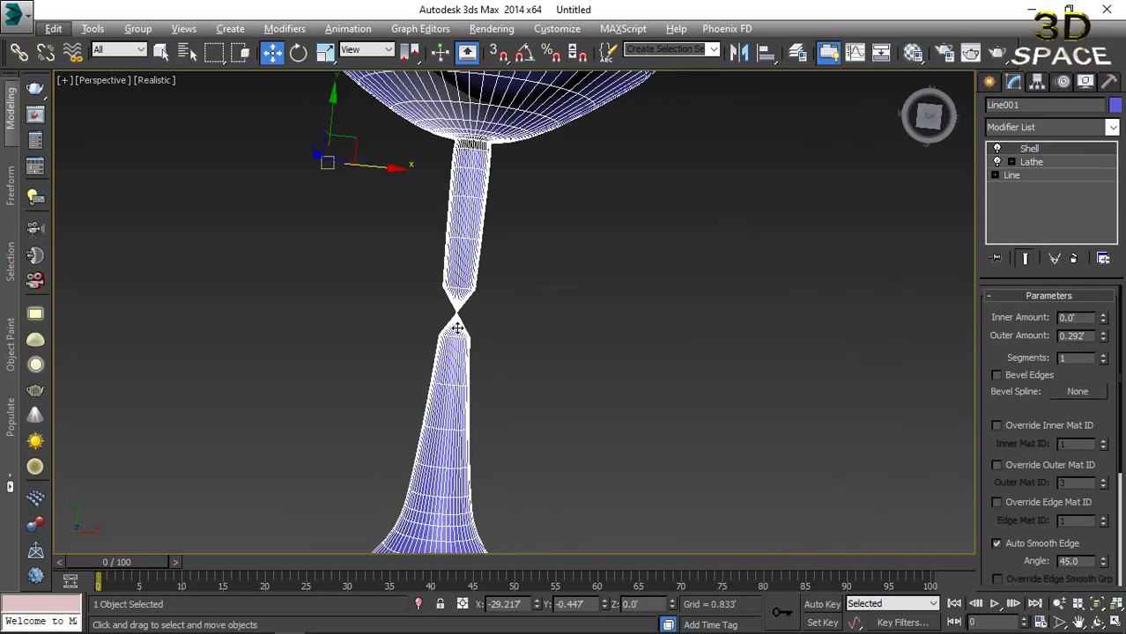
left_click(1058, 177)
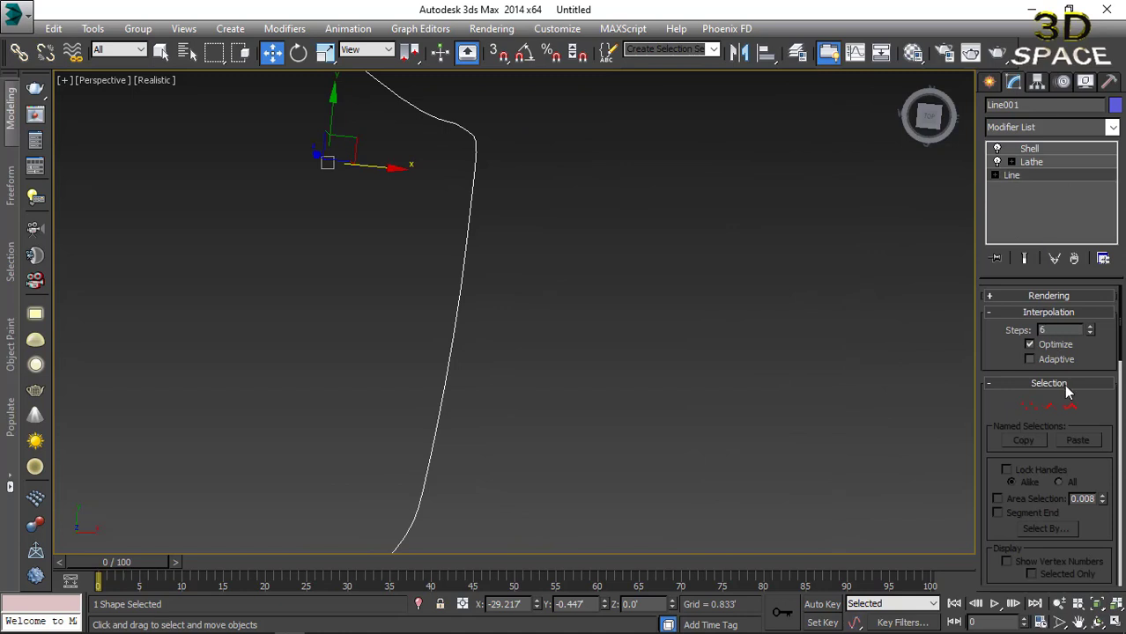
left_click(1036, 406)
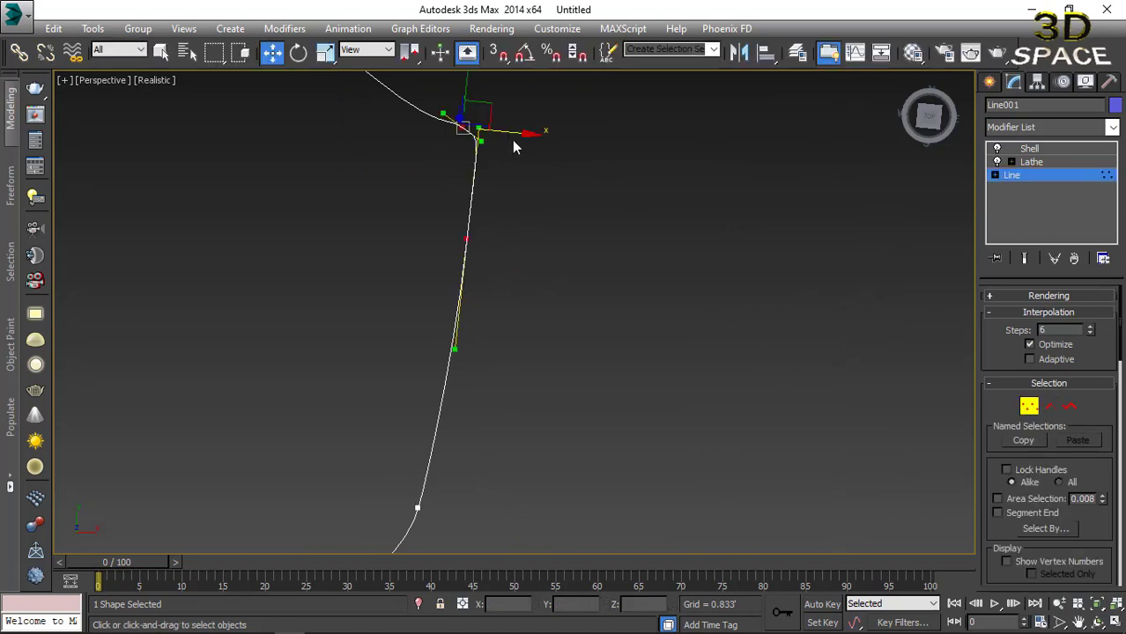
left_click_drag(512, 131, 498, 131)
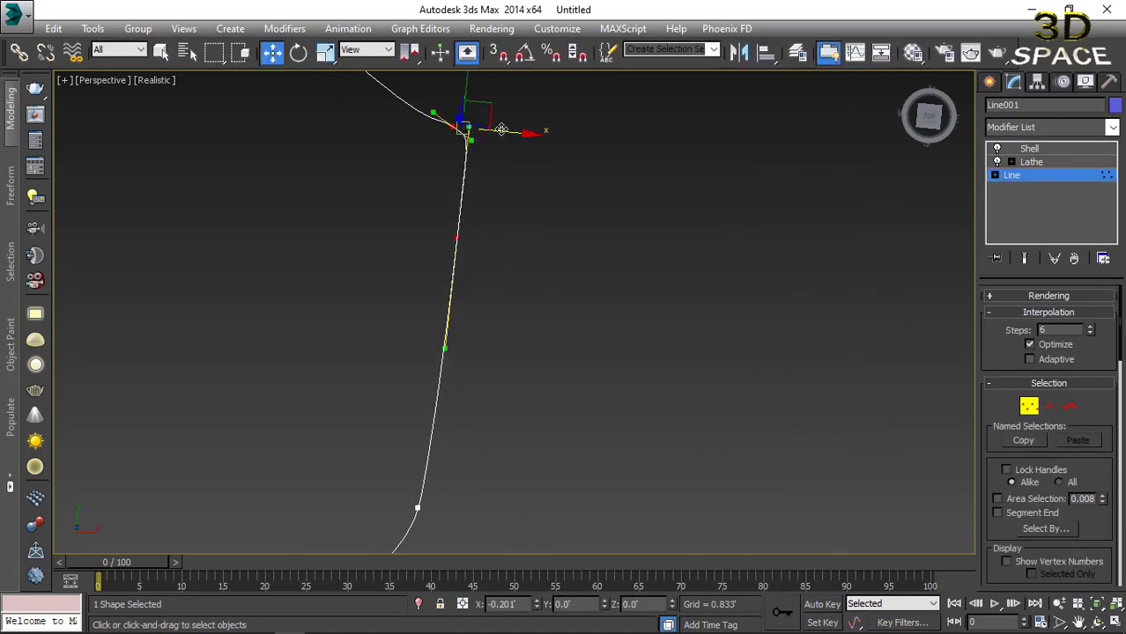
left_click(1029, 408)
left_click(1031, 149)
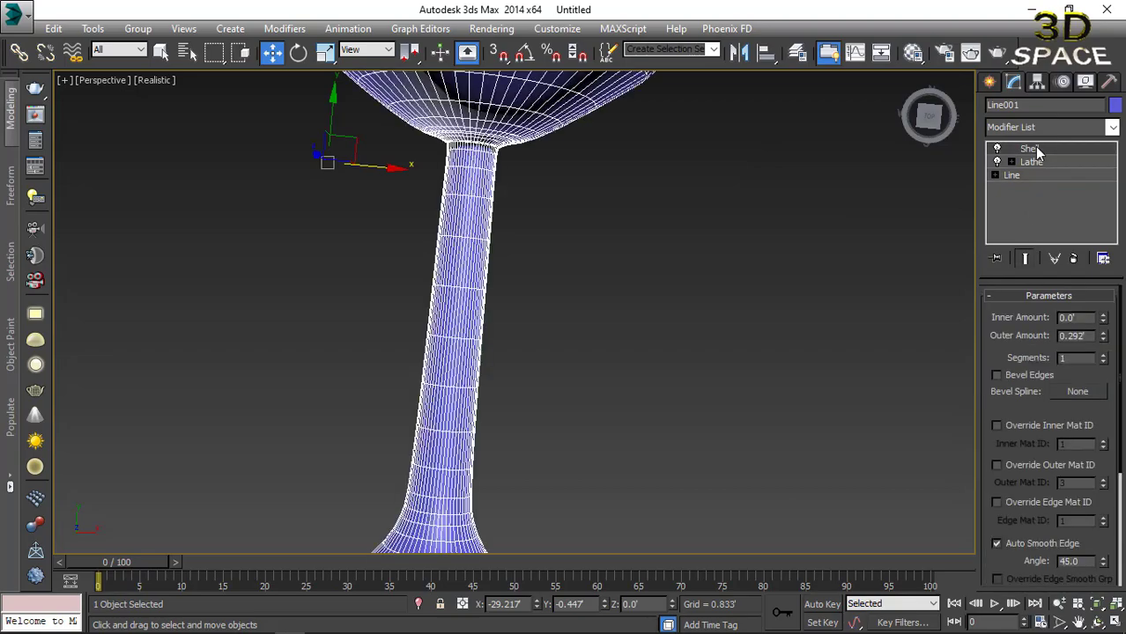
scroll(535, 283, "down", 3)
mouse_move(535, 283)
middle_mouse_down("alt")
mouse_move(511, 304)
mouse_move(507, 283)
mouse_move(495, 294)
middle_mouse_up("alt")
scroll(490, 323, "down", 2)
Add a TurboSmooth modifier with 2 iterations above the Shell.
scroll(495, 295, "up", 5)
mouse_move(641, 195)
middle_mouse_down()
mouse_move(559, 223)
mouse_move(558, 188)
middle_mouse_up()
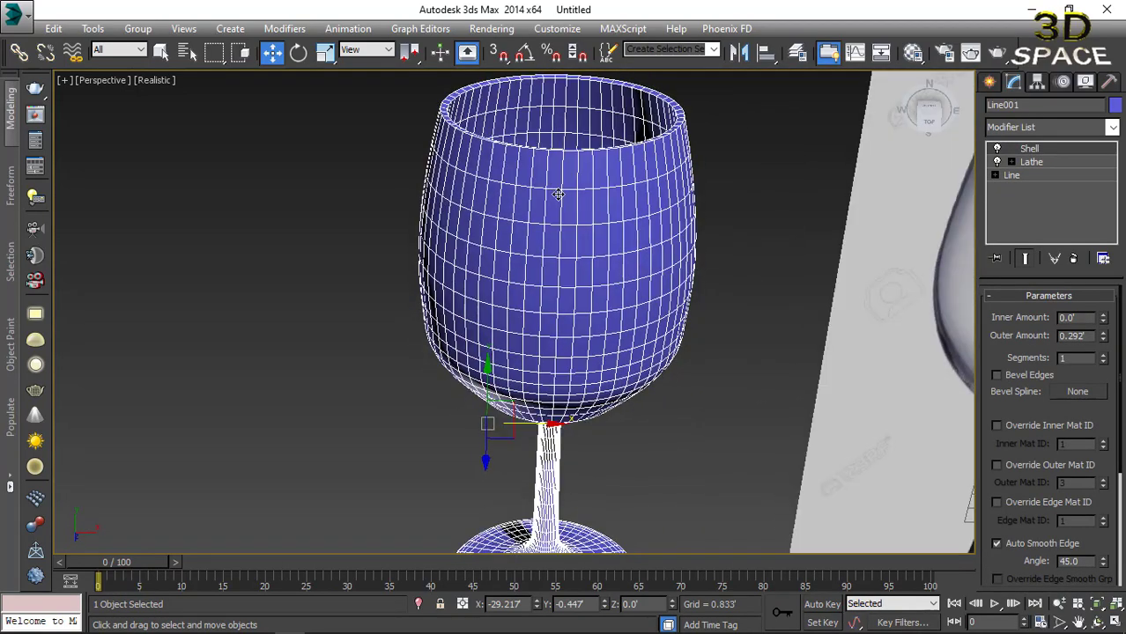
scroll(557, 189, "up", 3)
scroll(558, 188, "up", 2)
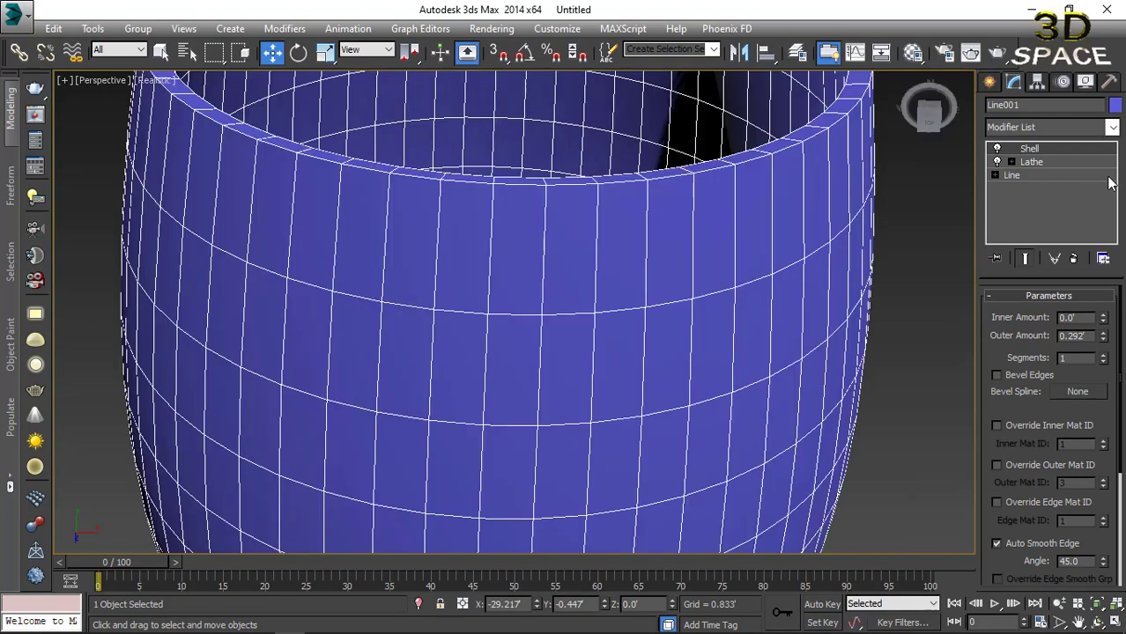
left_click(1058, 124)
key("t")
left_click(1026, 342)
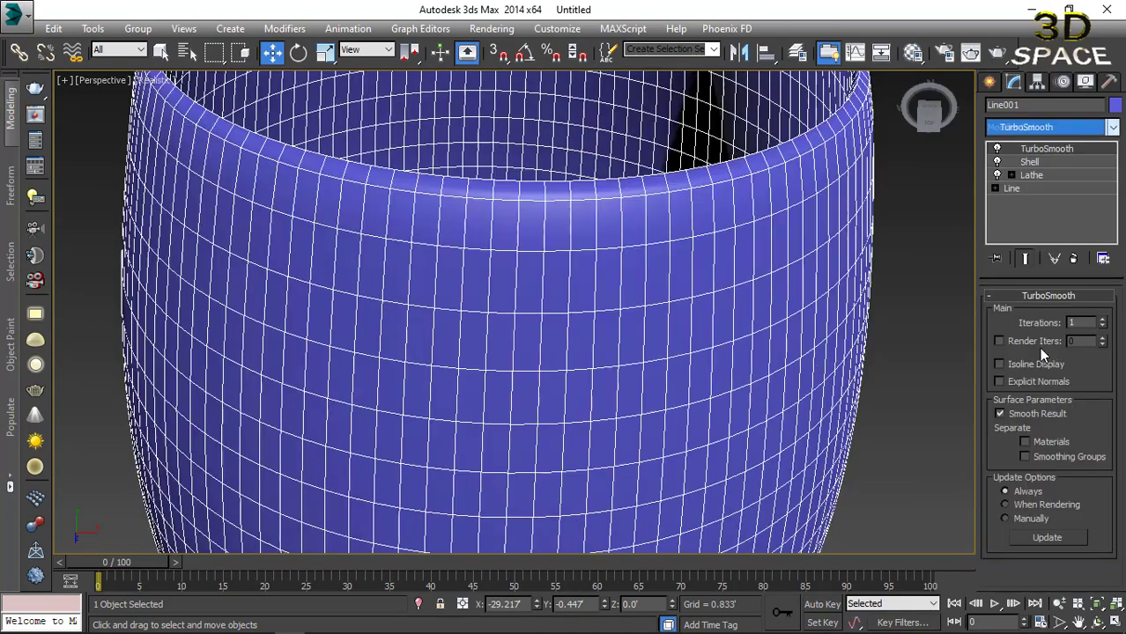
Orbit around the smoothed glass to inspect it, deselecting and then reselecting it.
scroll(824, 362, "down", 5)
mouse_move(622, 368)
middle_mouse_down("alt")
mouse_move(522, 262)
mouse_move(1001, 280)
middle_mouse_up("alt")
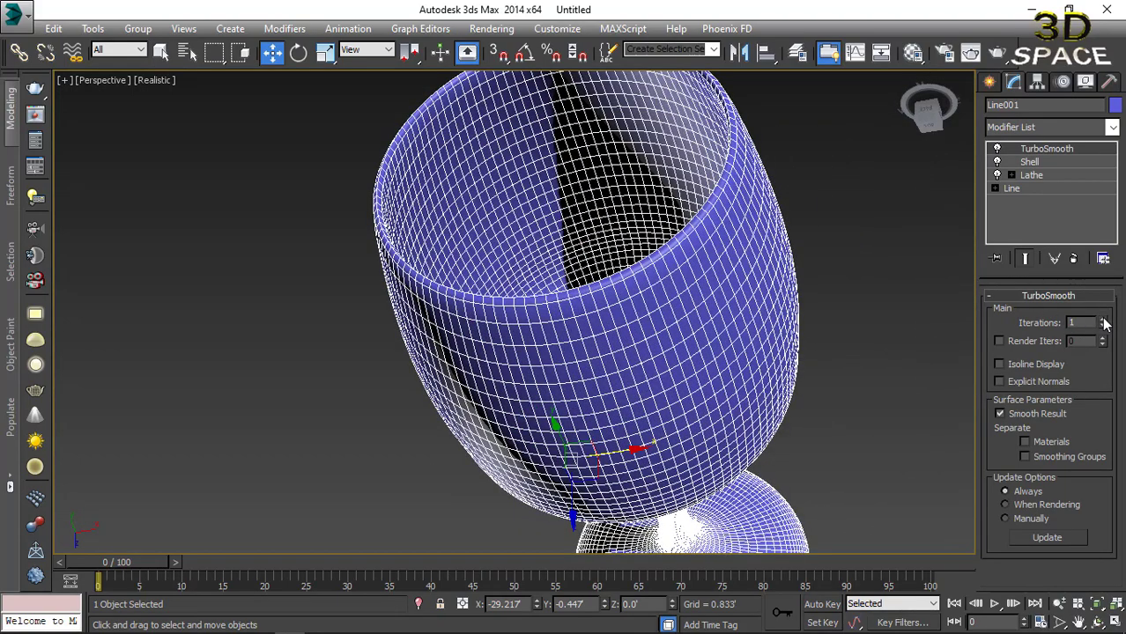
left_click(791, 282)
mouse_move(791, 282)
middle_mouse_down("alt")
mouse_move(782, 286)
mouse_move(873, 224)
mouse_move(645, 265)
mouse_move(651, 486)
mouse_move(541, 468)
mouse_move(714, 377)
mouse_move(850, 462)
mouse_move(790, 500)
mouse_move(784, 379)
mouse_move(651, 318)
mouse_move(478, 272)
mouse_move(462, 337)
mouse_move(435, 355)
mouse_move(457, 268)
mouse_move(402, 329)
mouse_move(442, 308)
mouse_move(515, 171)
mouse_move(455, 191)
mouse_move(437, 239)
mouse_move(455, 360)
middle_mouse_up("alt")
scroll(436, 259, "up", 5)
scroll(401, 330, "down", 6)
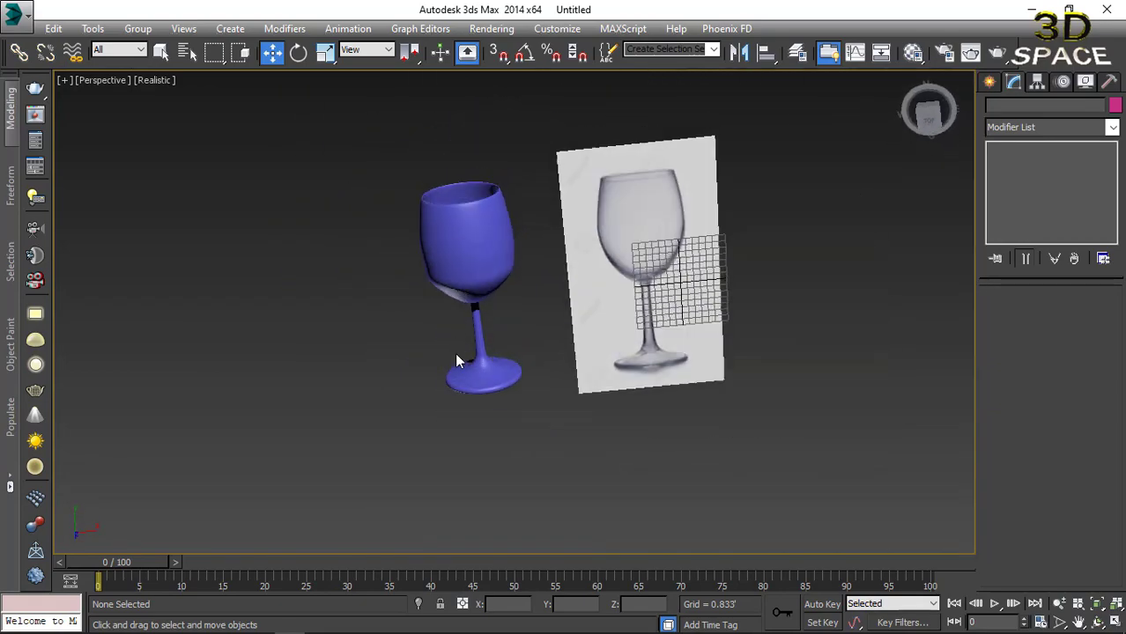
scroll(473, 231, "up", 4)
scroll(473, 231, "up", 3)
left_click(472, 231)
Zoom and pan to frame the glass top beside the reference.
scroll(472, 230, "down", 3)
scroll(469, 276, "up", 1)
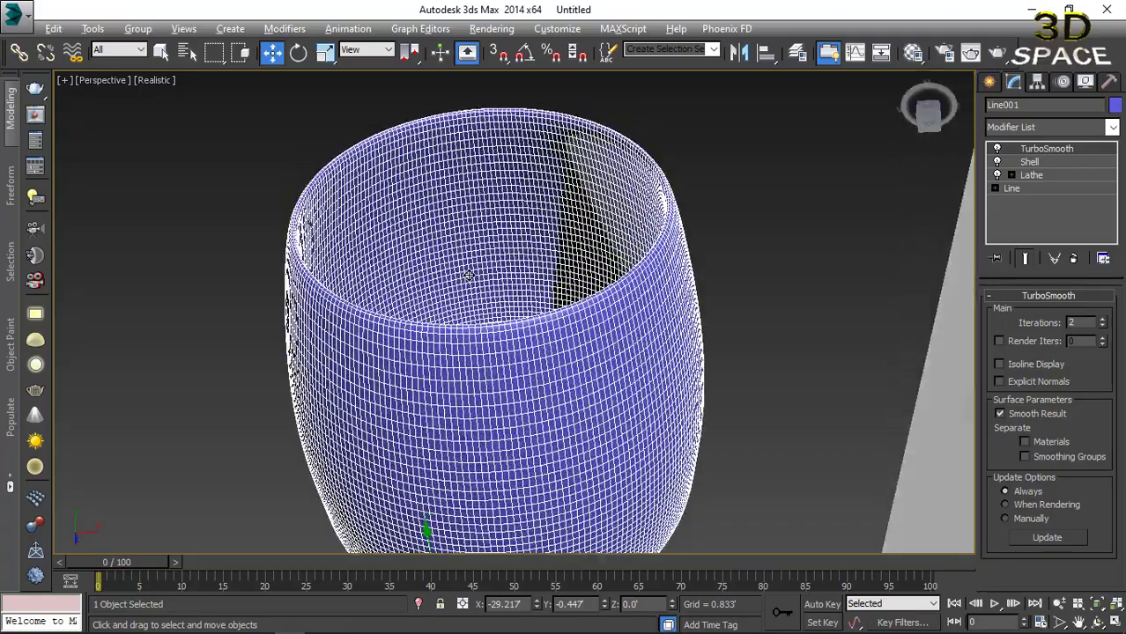
scroll(468, 276, "down", 3)
scroll(490, 232, "up", 5)
scroll(451, 223, "down", 1)
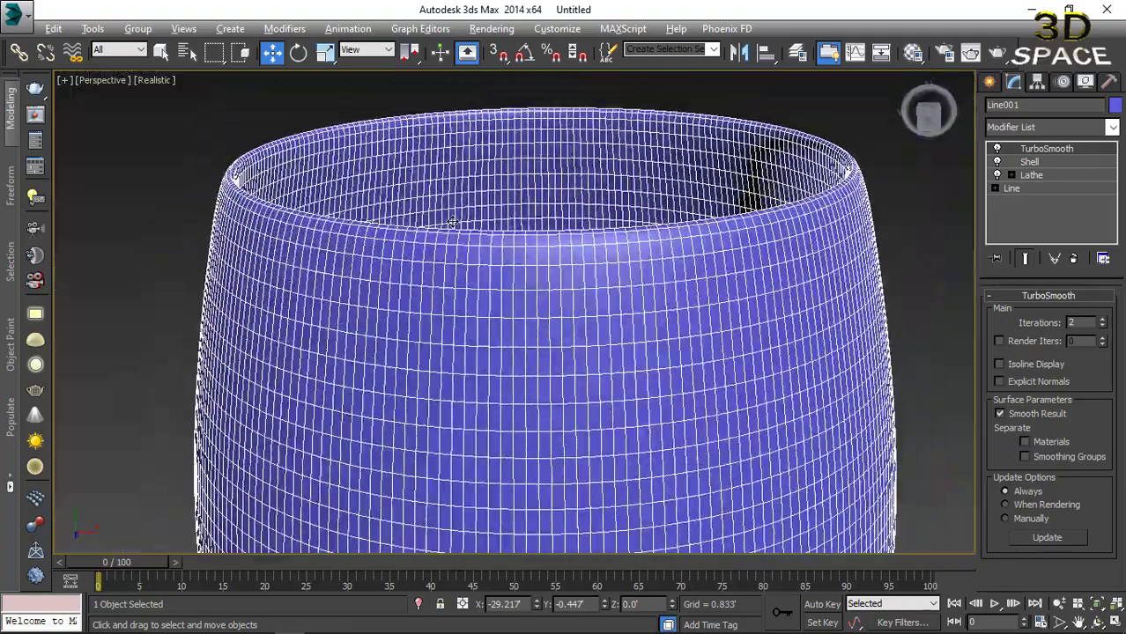
scroll(451, 223, "down", 1)
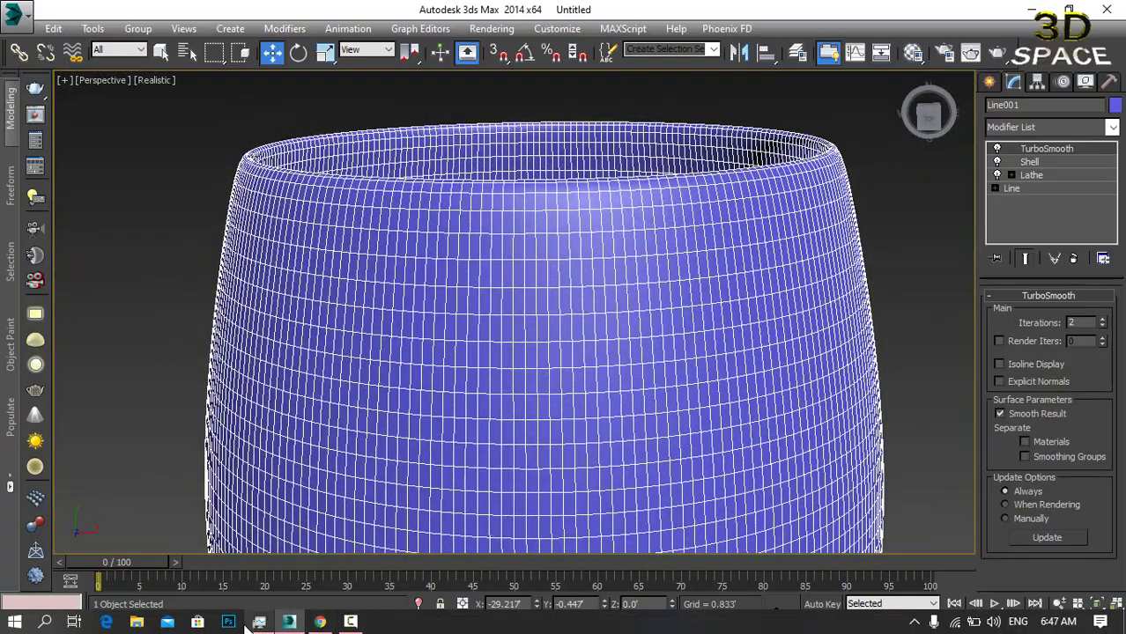
scroll(614, 254, "down", 5)
middle_click_drag(613, 254, 397, 264)
scroll(380, 276, "up", 6)
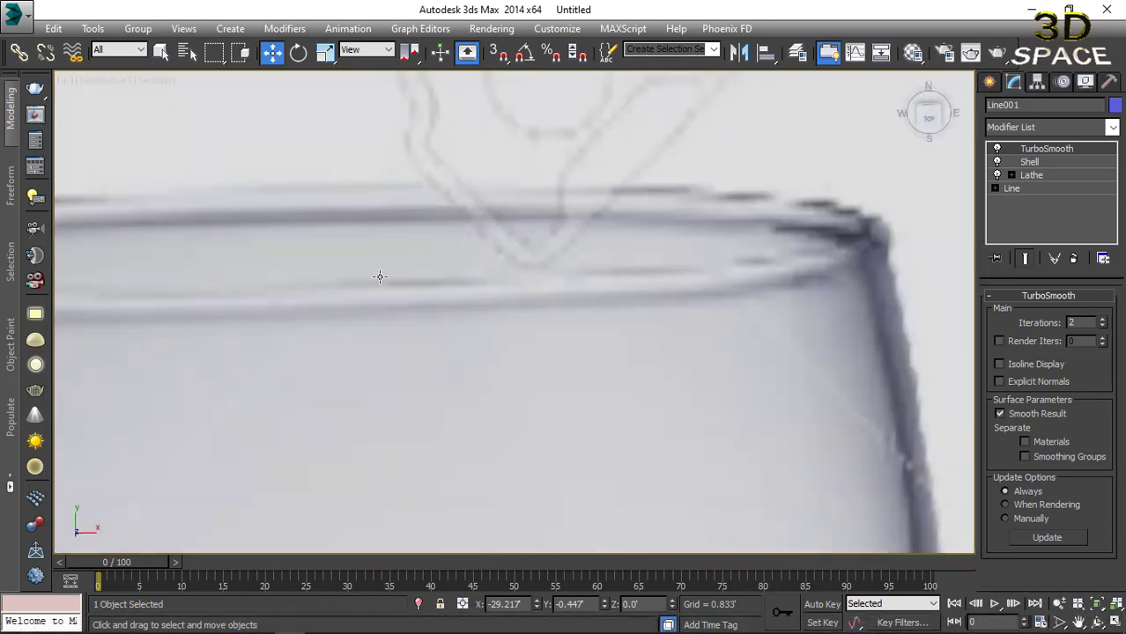
scroll(380, 277, "down", 5)
middle_click_drag(305, 287, 406, 256)
scroll(370, 232, "down", 5)
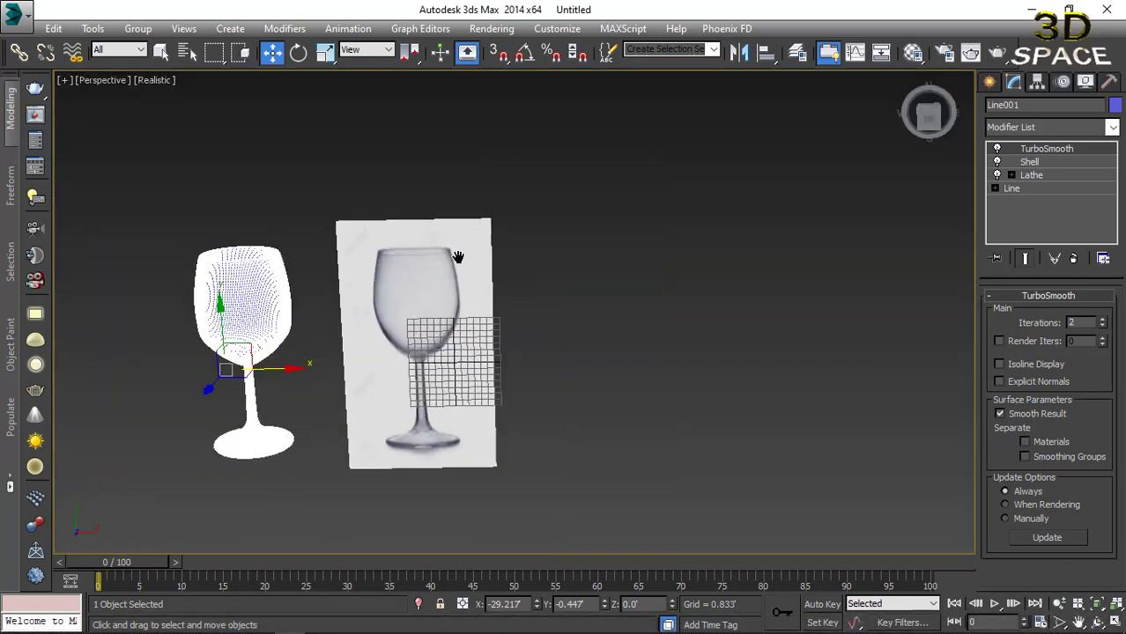
scroll(451, 232, "up", 4)
scroll(523, 341, "up", 5)
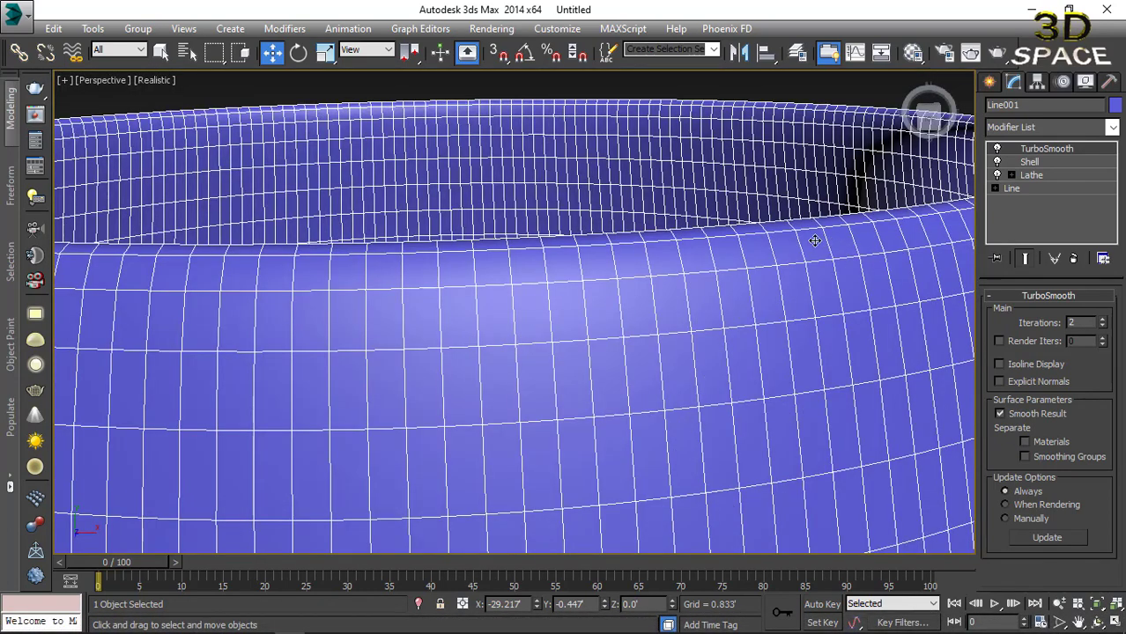
Turn off TurboSmooth and add an Edit Poly modifier above Shell in Edge mode.
left_click(997, 149)
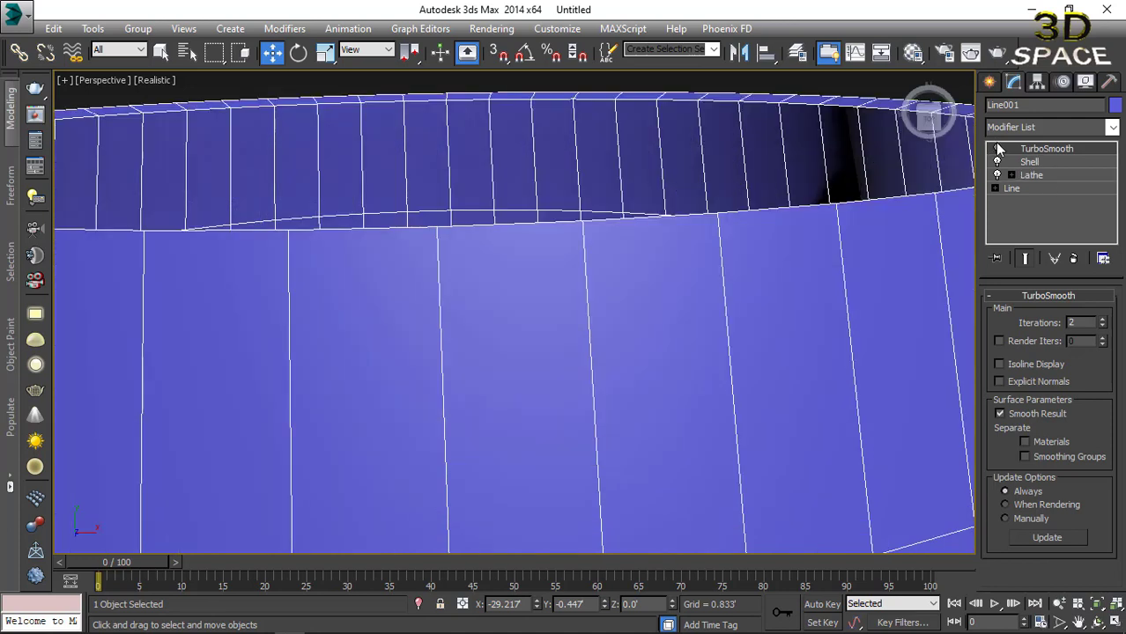
left_click(1055, 162)
left_click(1054, 128)
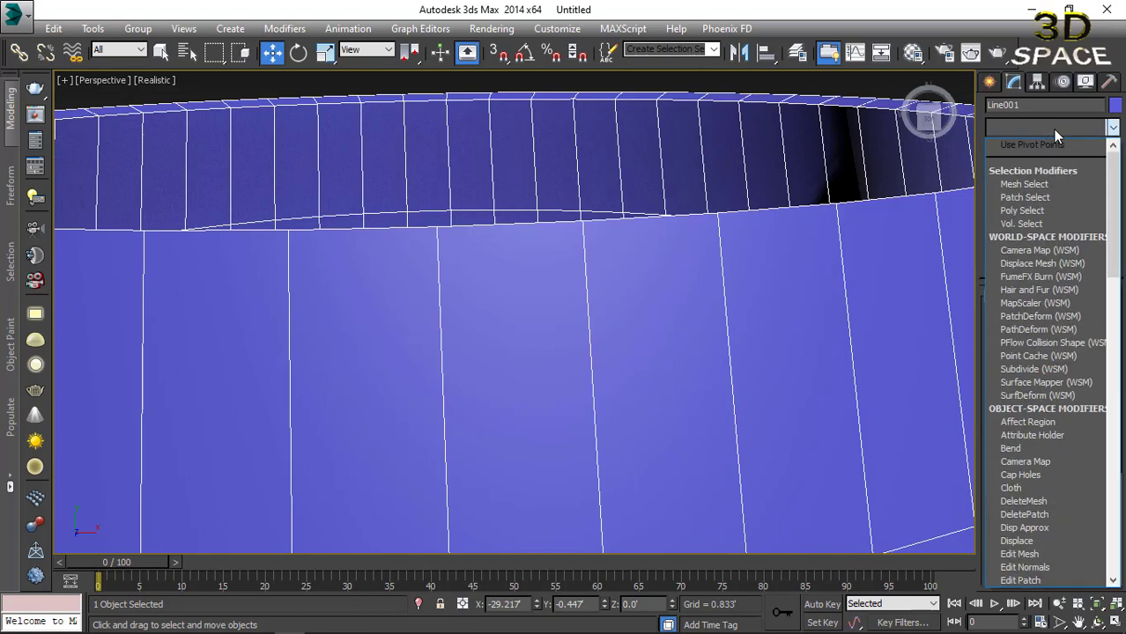
key("e")
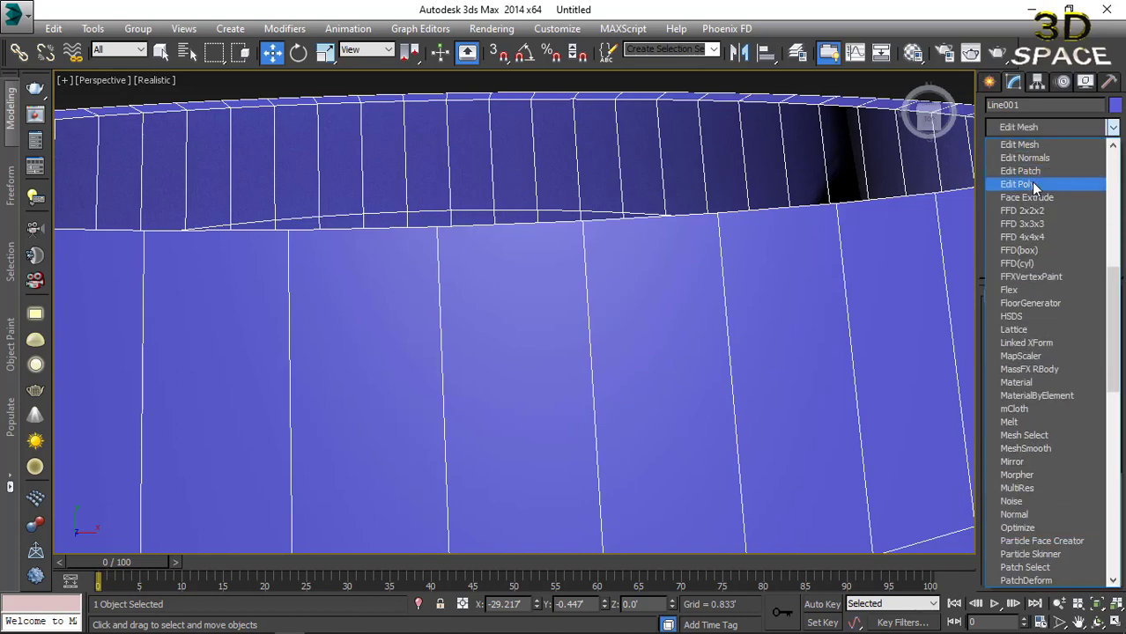
left_click(1019, 184)
left_click(1031, 399)
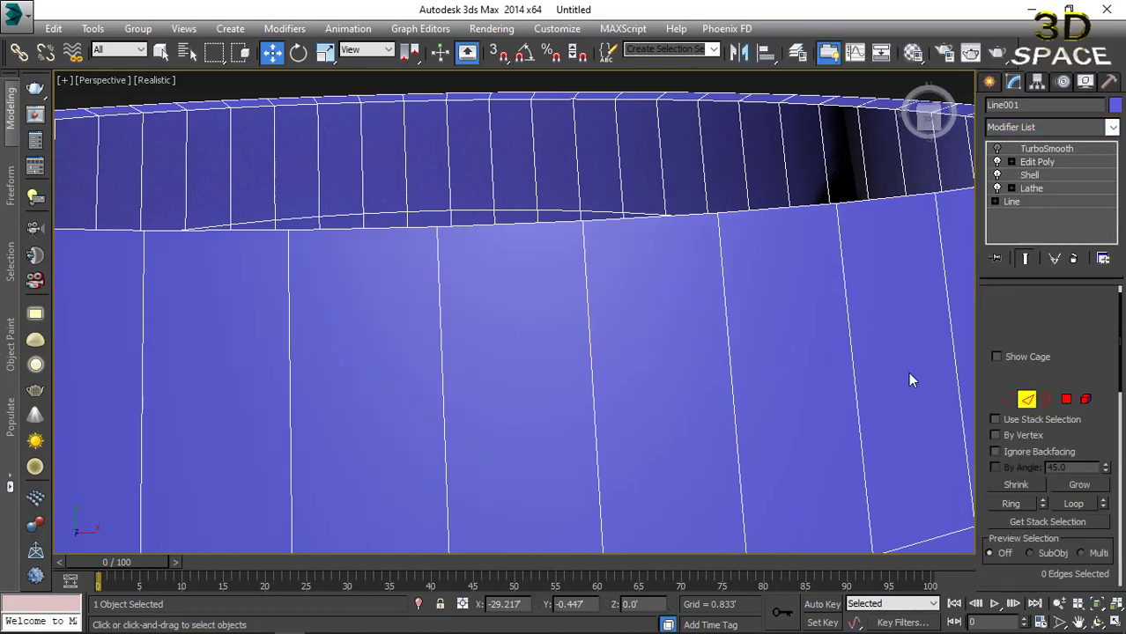
Ring-select the edges below the rim and Connect them with Slide -60 into a new loop.
left_click(848, 319)
scroll(848, 319, "down", 6)
scroll(709, 286, "up", 3)
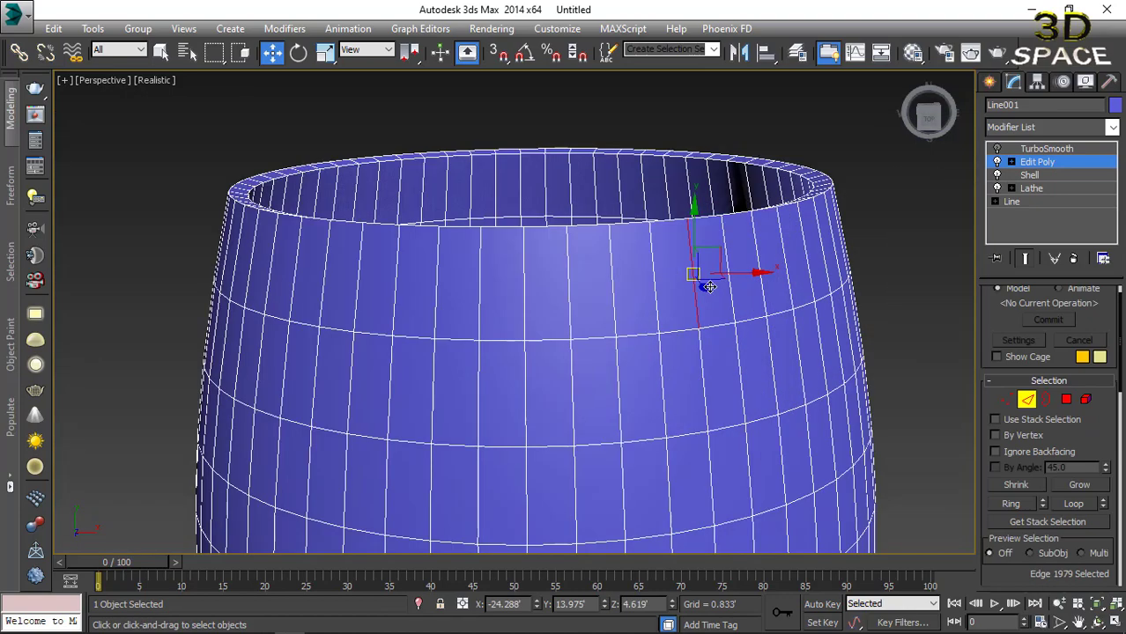
left_click(1011, 504)
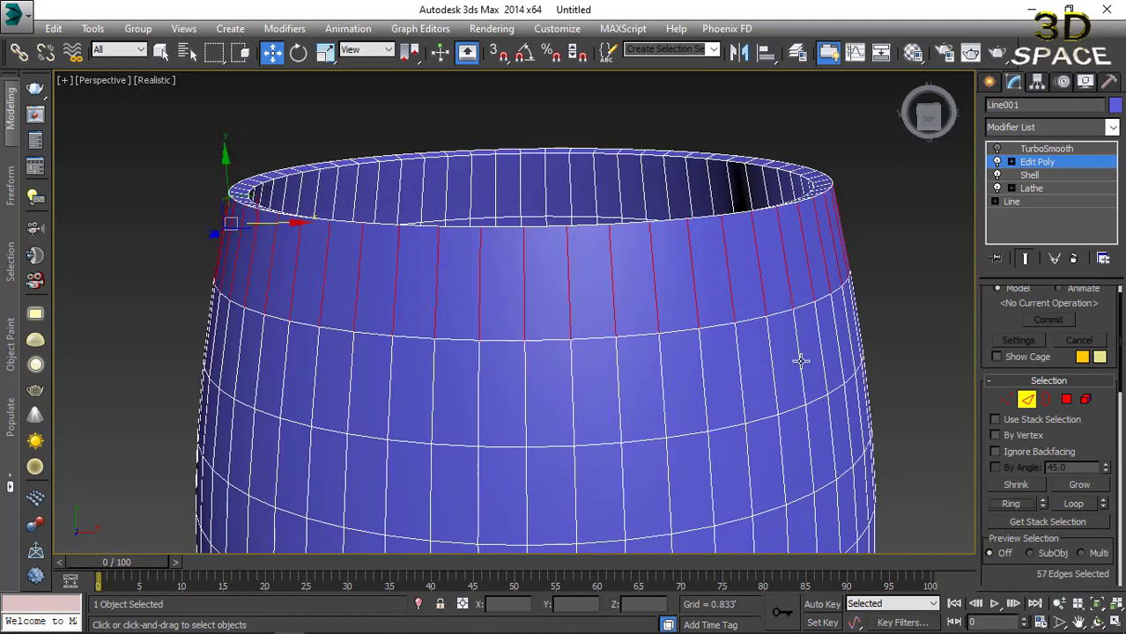
right_click(529, 262)
left_click(380, 323)
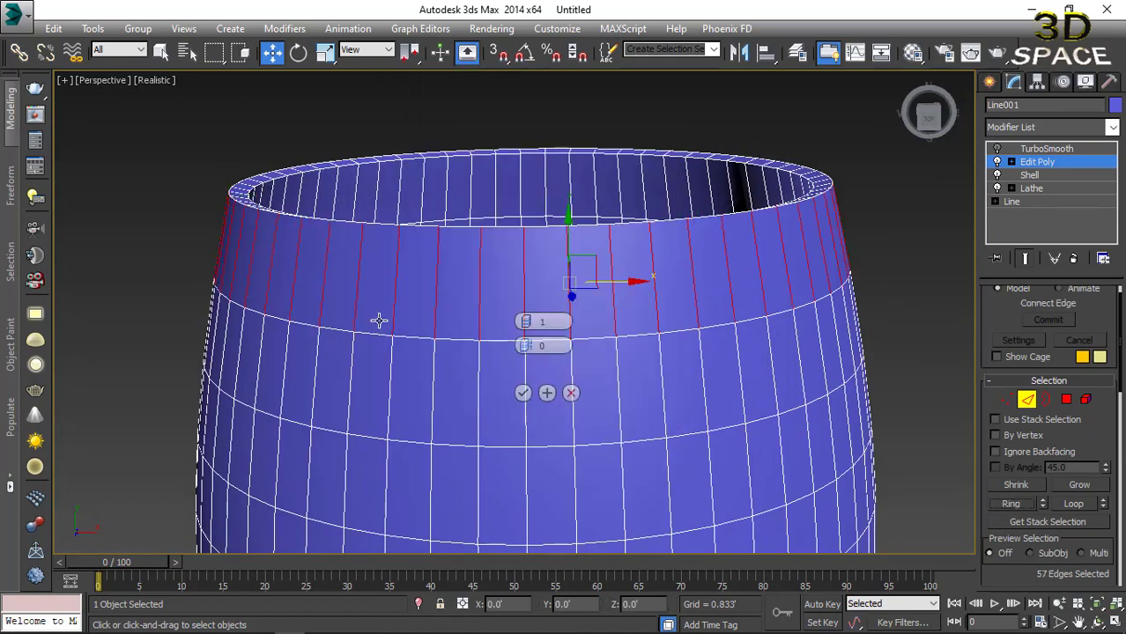
mouse_move(527, 369)
left_mouse_down()
mouse_move(525, 555)
mouse_move(513, 458)
left_mouse_up()
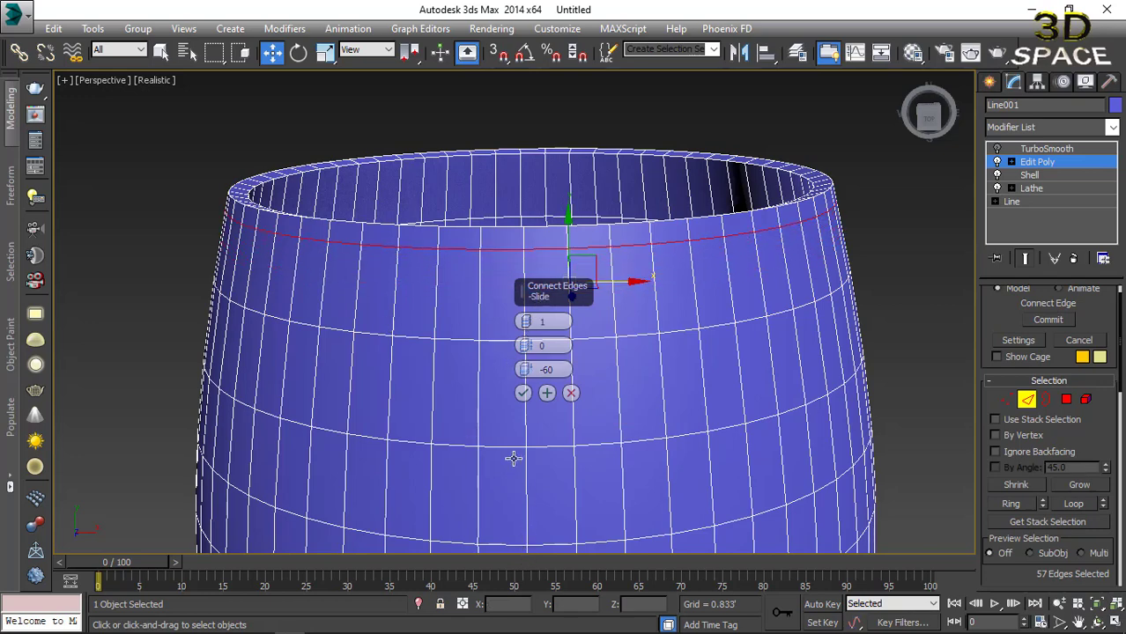
left_click(522, 394)
Extrude the 57-polygon rim band 0.223' along local normals.
left_click(1066, 401)
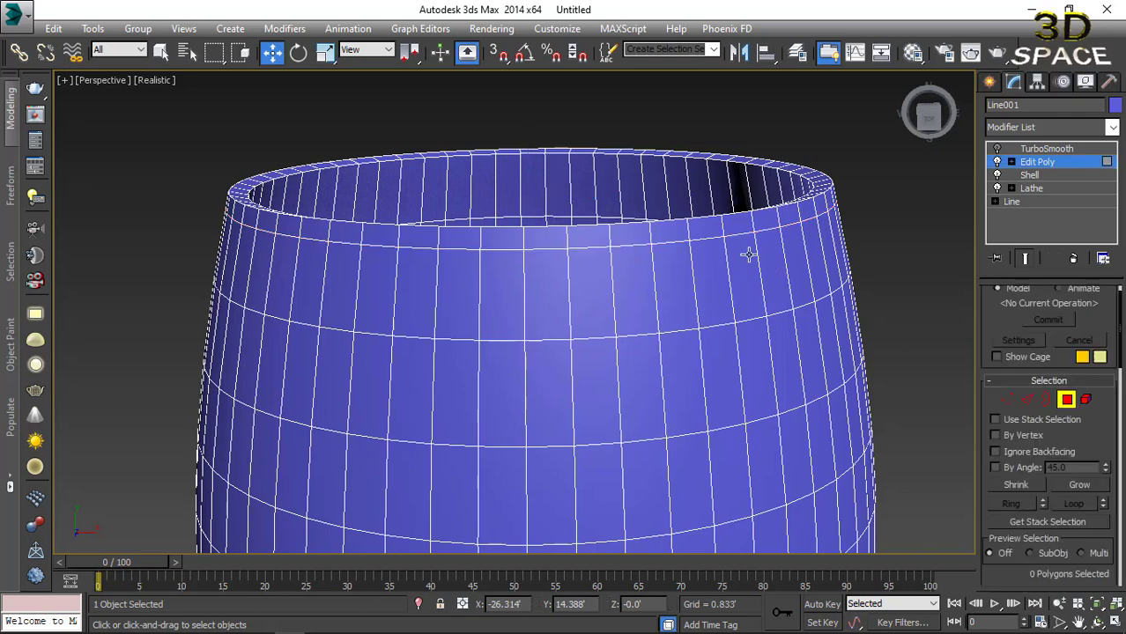
left_click(710, 229)
left_click(659, 235, "shift")
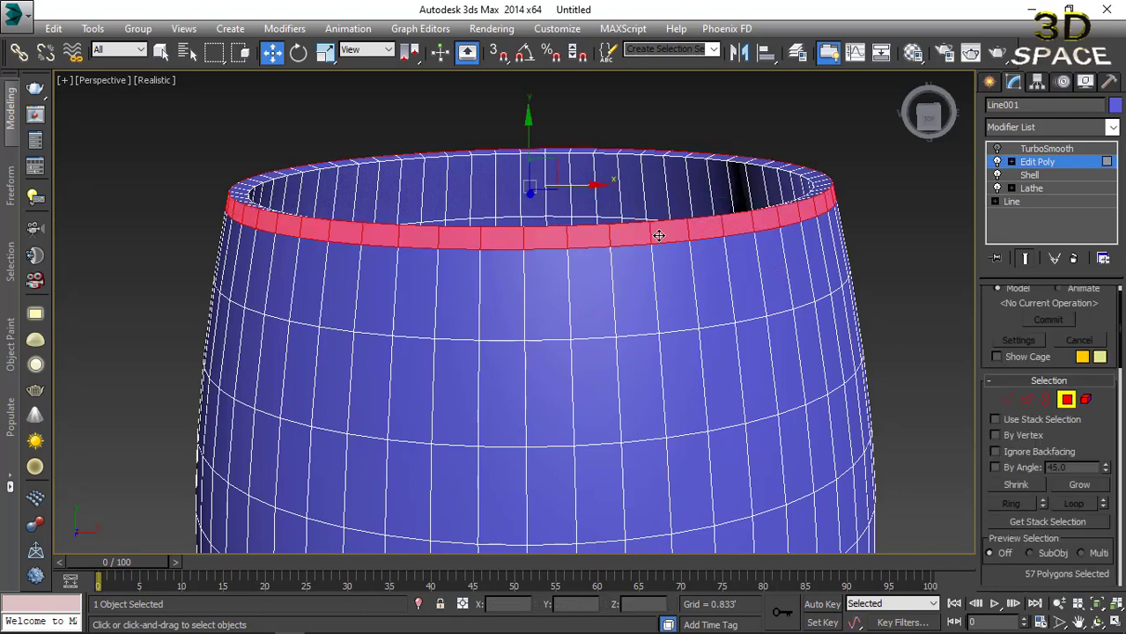
right_click(654, 231)
left_click(508, 279)
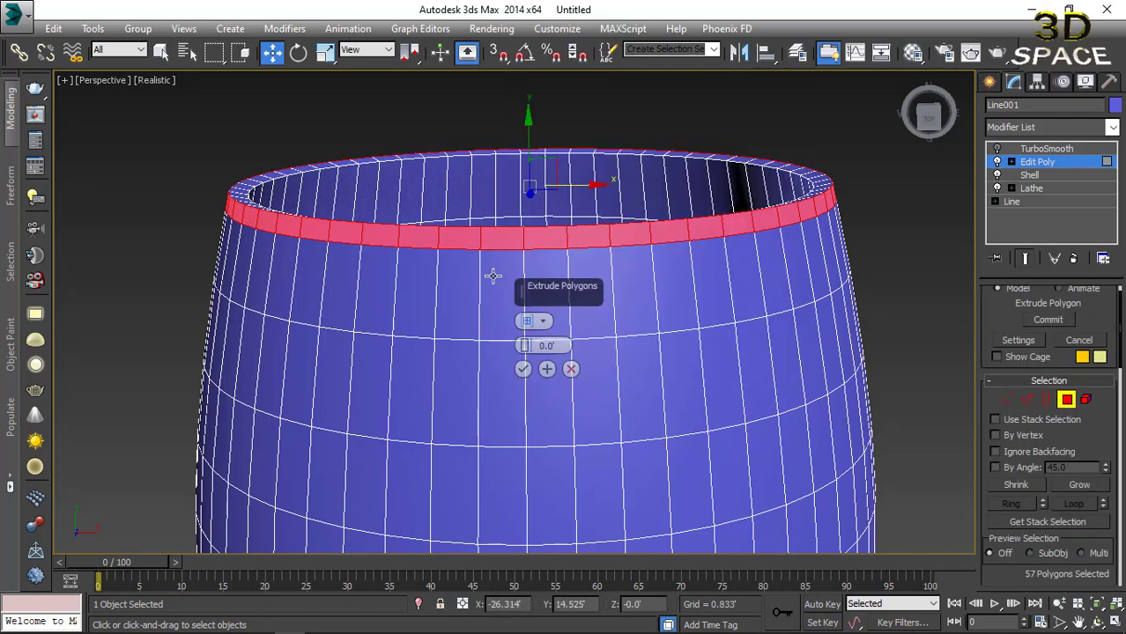
left_click(535, 320)
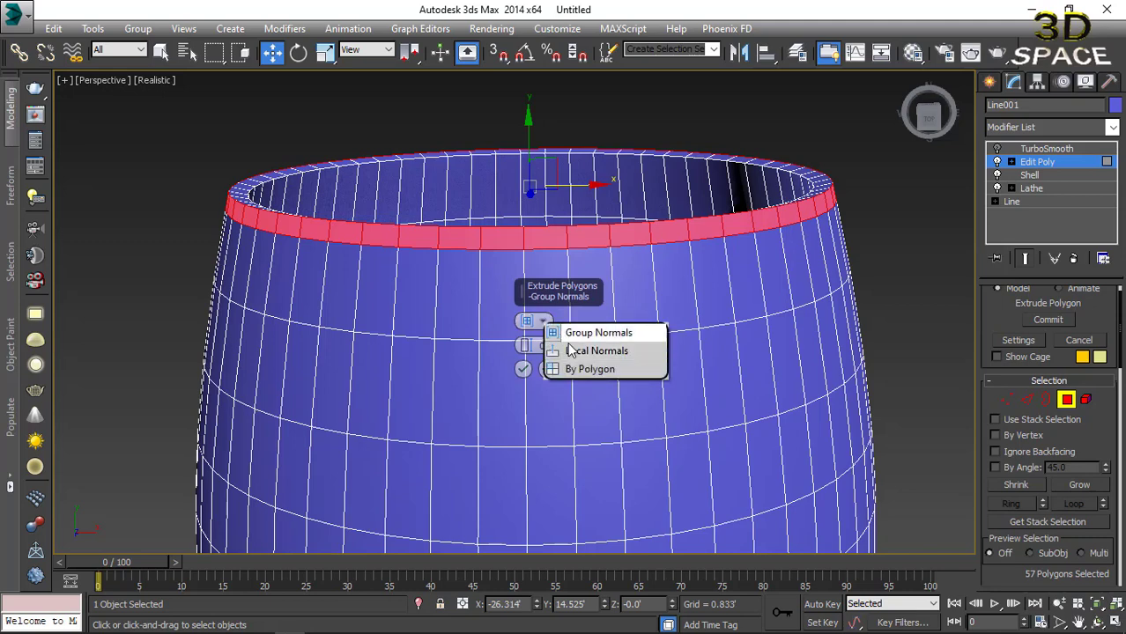
left_click(579, 347)
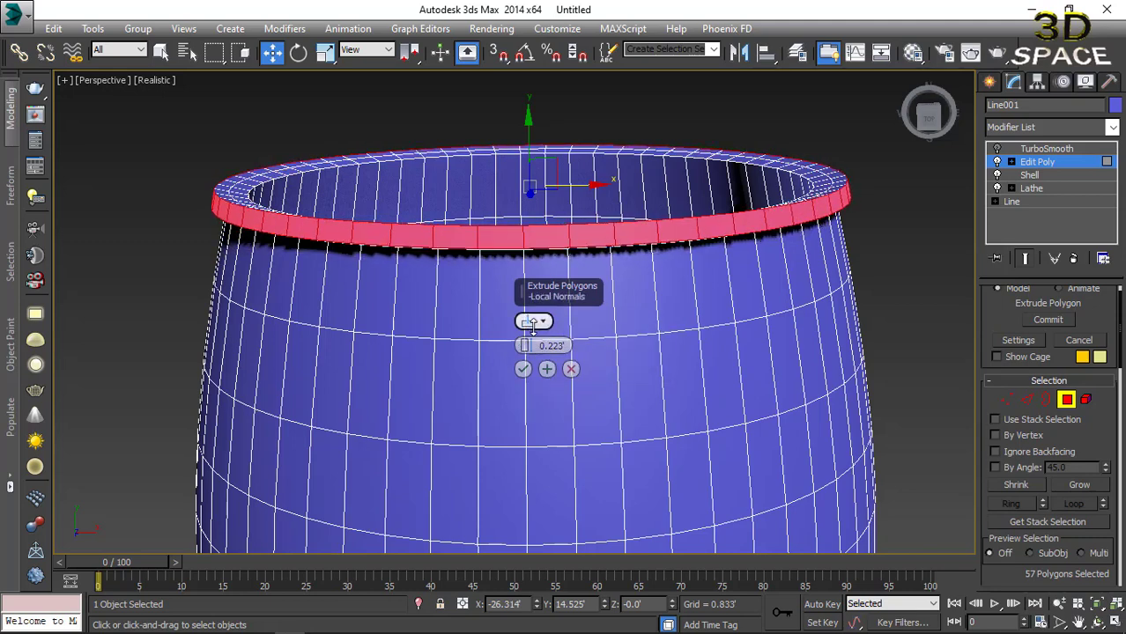
left_click(522, 368)
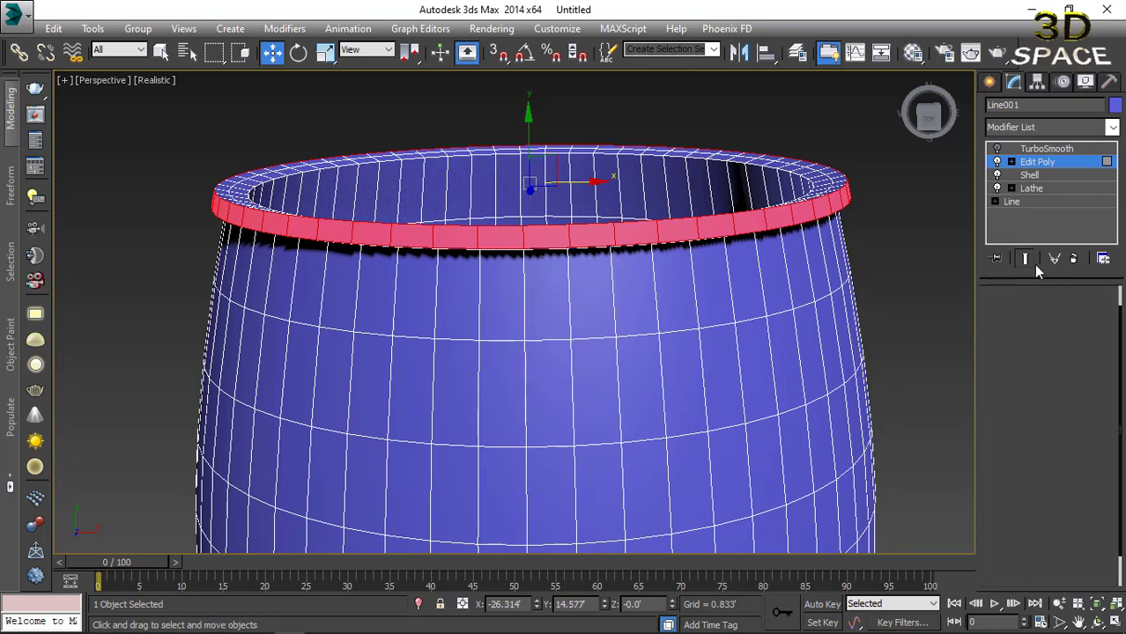
Re-enable TurboSmooth on the glass and deselect it.
left_click(1040, 149)
left_click(996, 149)
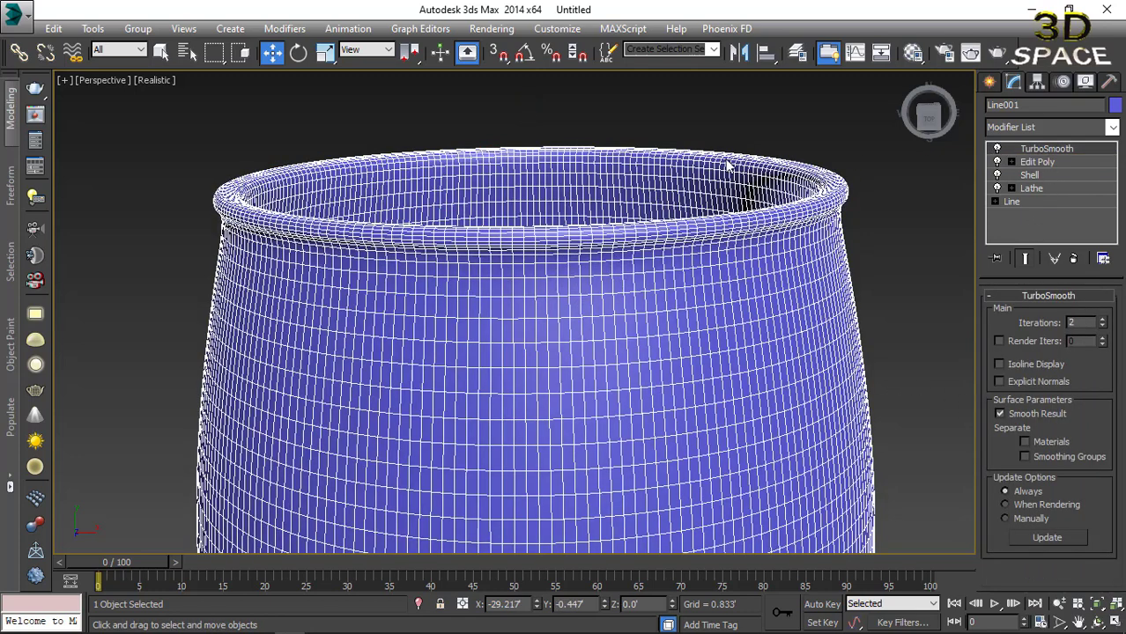
left_click(616, 145)
Orbit the whole glass, then switch to the Top view and zoom out.
scroll(408, 245, "down", 5)
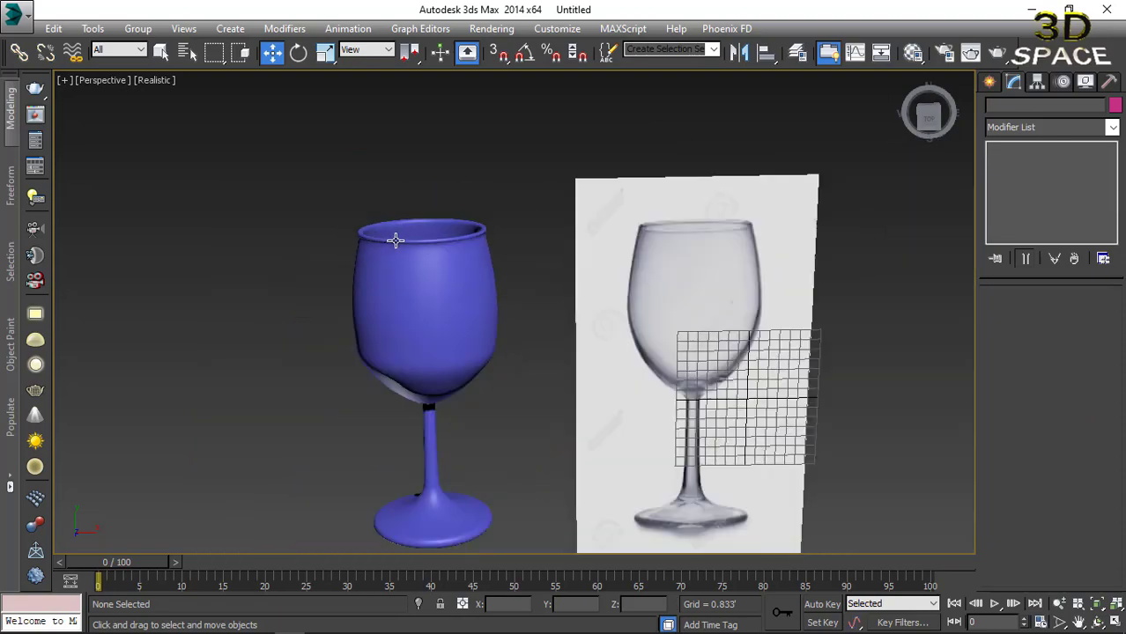
mouse_move(394, 239)
middle_mouse_down("alt")
mouse_move(444, 211)
mouse_move(440, 234)
mouse_move(543, 171)
mouse_move(544, 142)
middle_mouse_up("alt")
scroll(490, 236, "down", 4)
key("t")
scroll(544, 142, "down", 2)
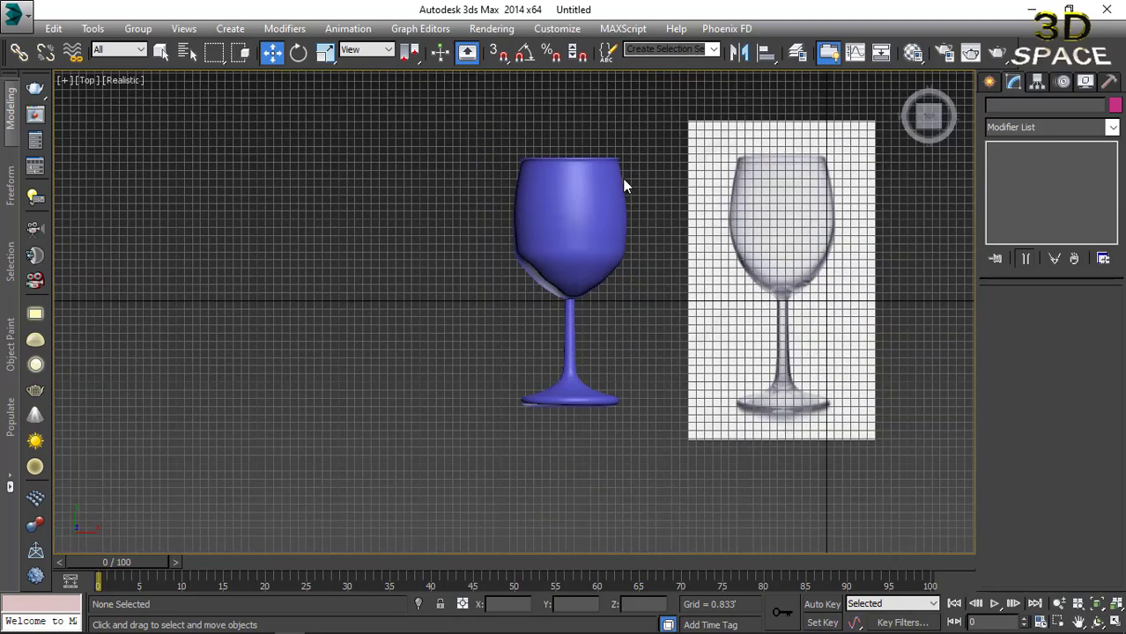
scroll(622, 178, "down", 2)
Draw a roughly 34.7' by 26.8' plane to the right of the reference photo.
left_click(991, 81)
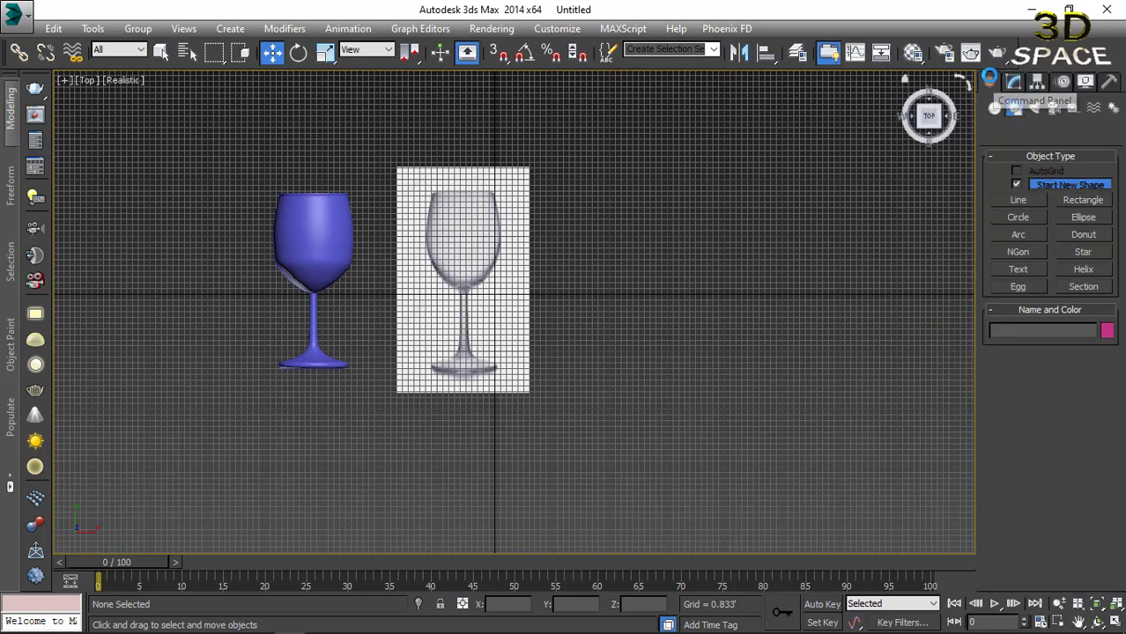
left_click(995, 108)
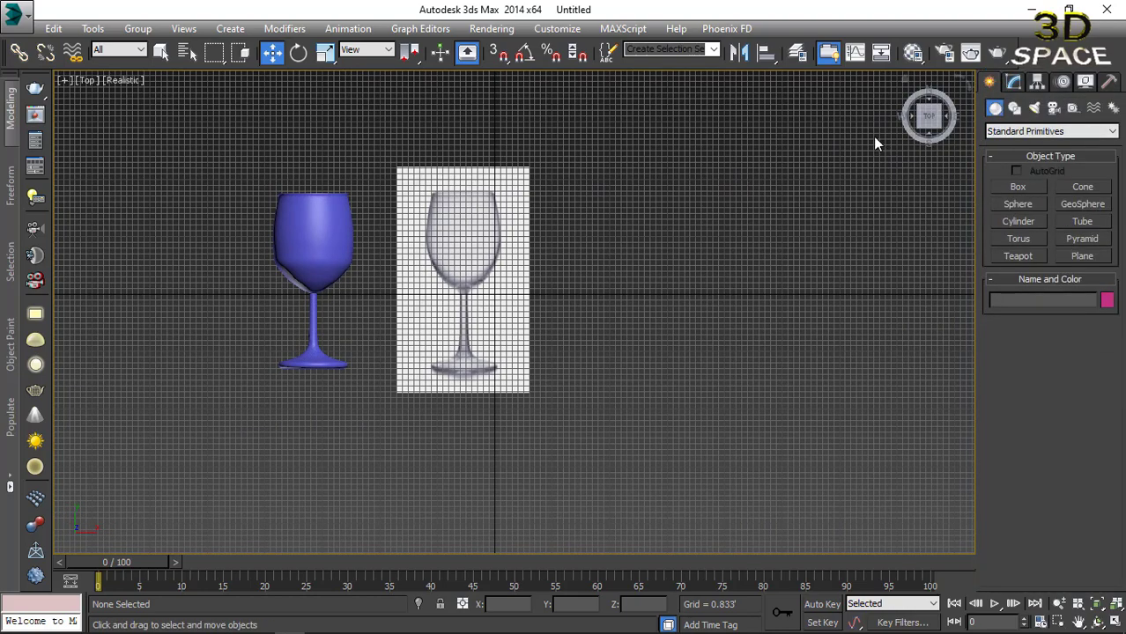
left_click(1083, 256)
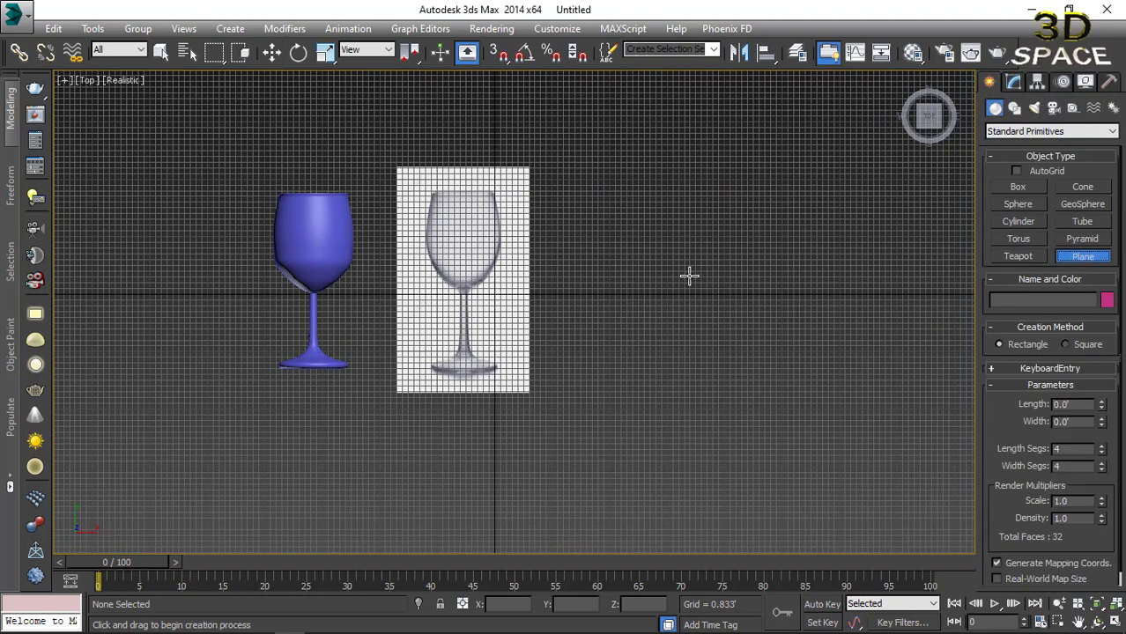
middle_click_drag(689, 271, 553, 201)
mouse_move(528, 157)
left_mouse_down()
mouse_move(730, 393)
mouse_move(689, 380)
mouse_move(724, 382)
mouse_move(710, 391)
left_mouse_up()
Open the Material Editor and make the second slot, 02 - Default, a VRayMtl.
key("w")
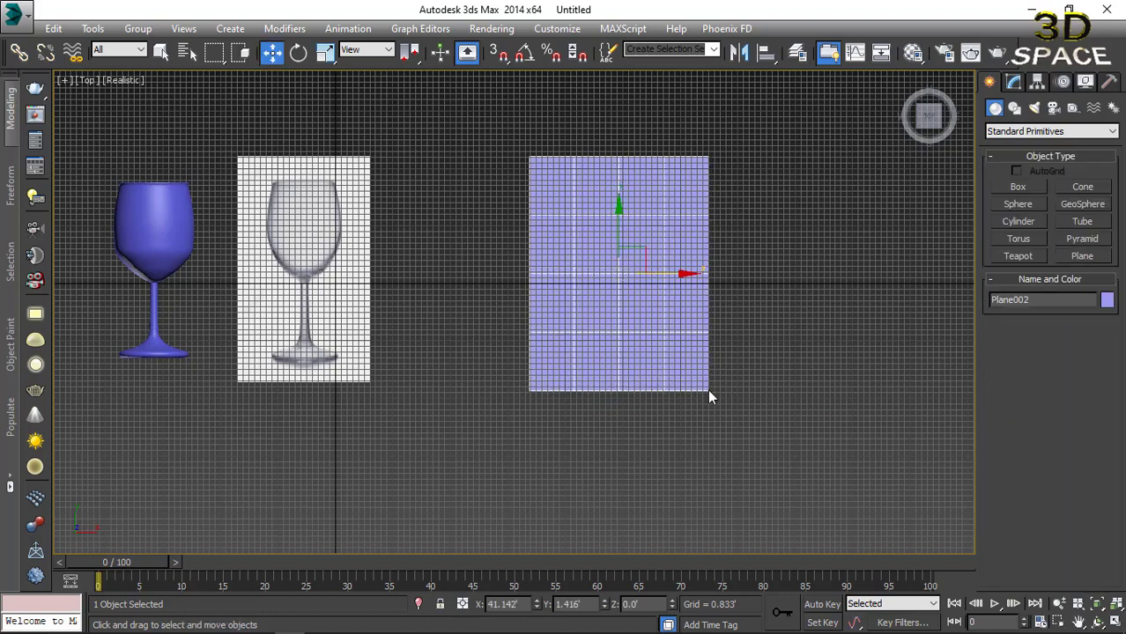
left_click(910, 52)
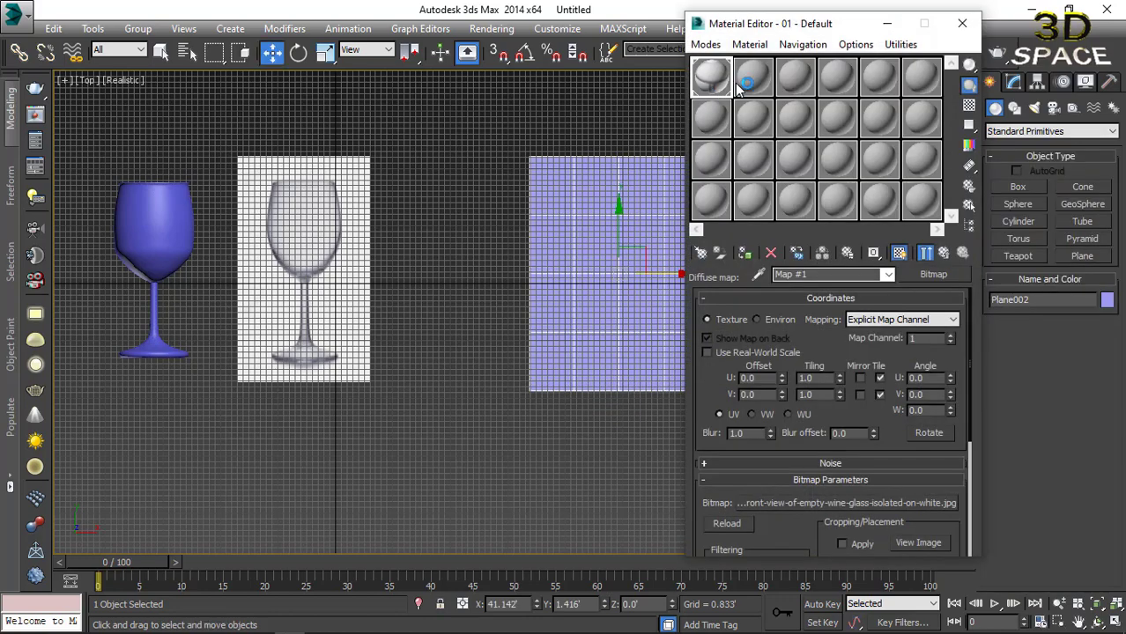
left_click(747, 81)
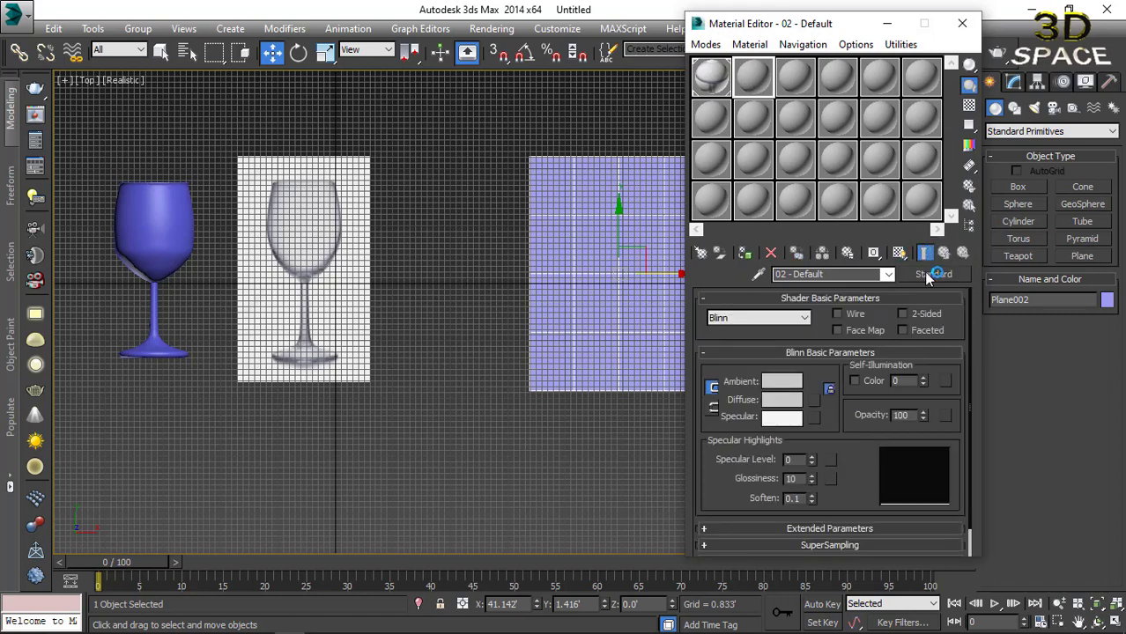
left_click(932, 274)
scroll(494, 361, "down", 3)
scroll(479, 379, "down", 2)
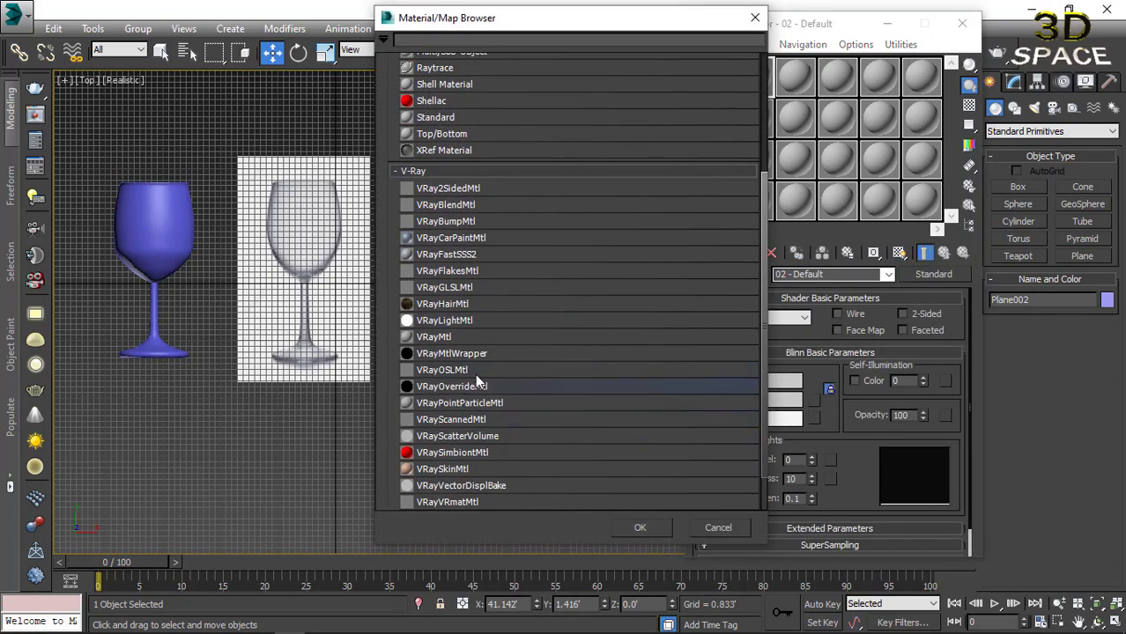
double_click(505, 335)
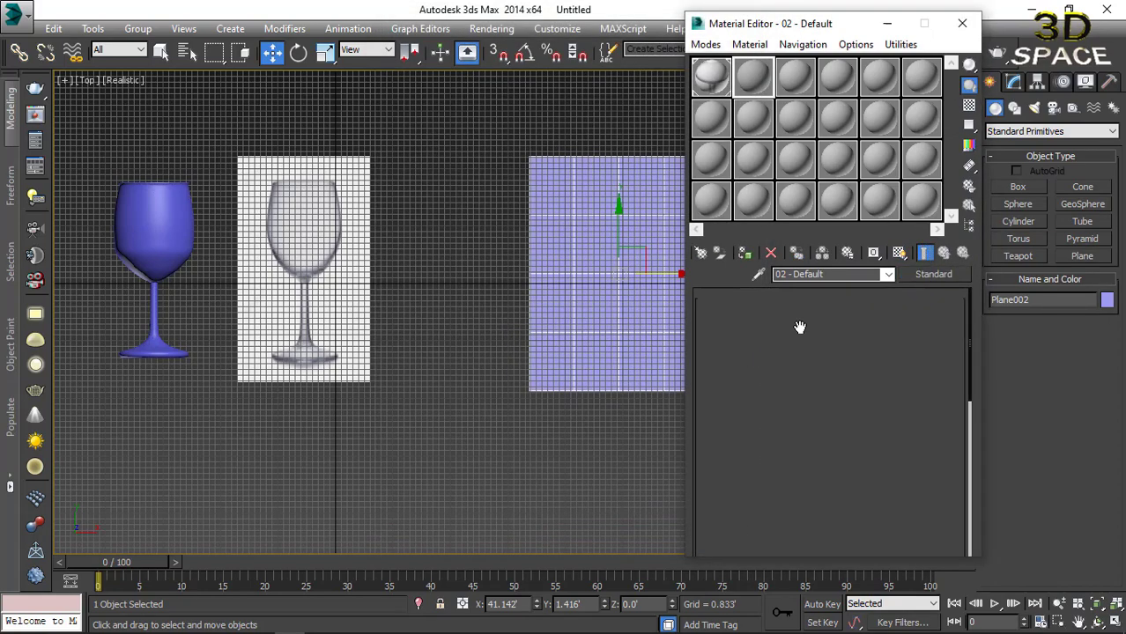
Save the Chrome vase image as Big-Surahi-Glass-Vase, then return to 3ds Max.
left_click(319, 622)
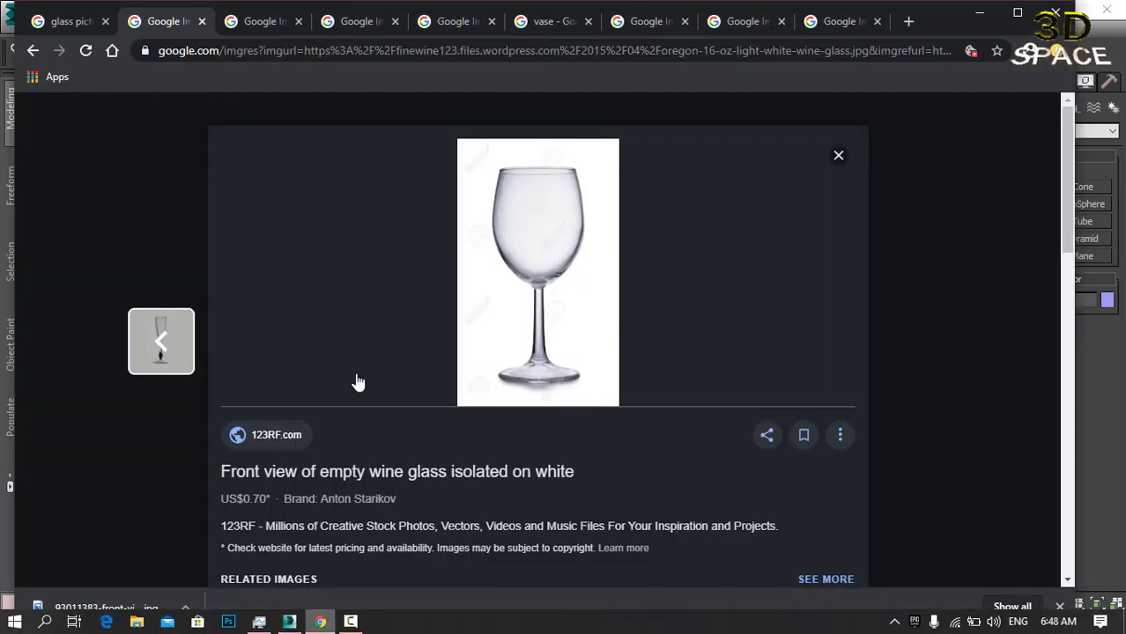
left_click(264, 23)
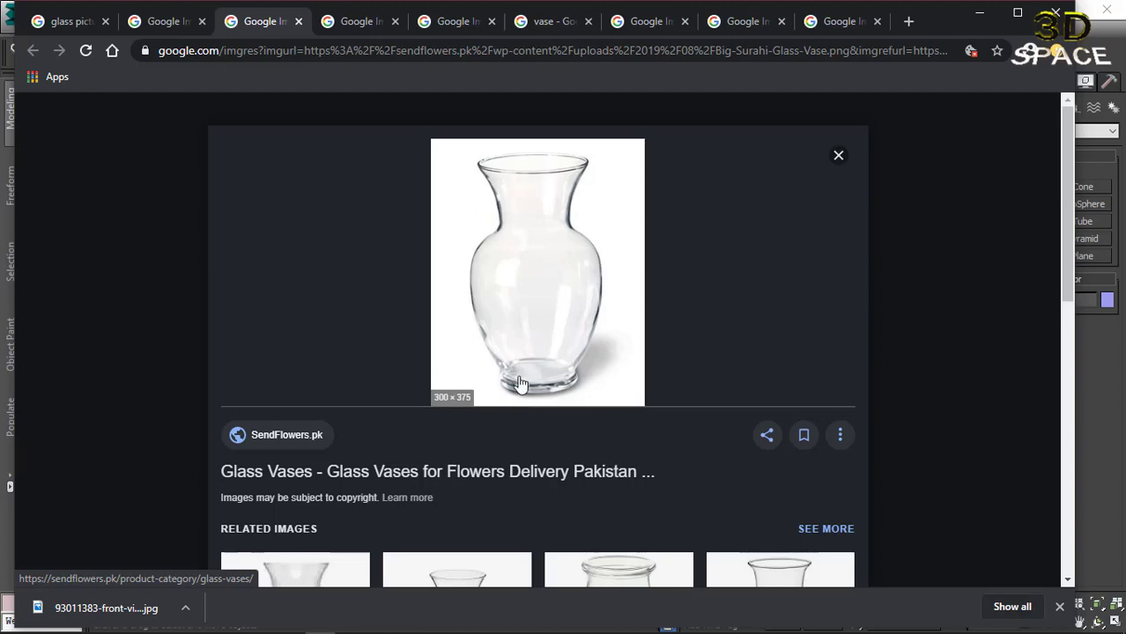
right_click(580, 278)
left_click(632, 427)
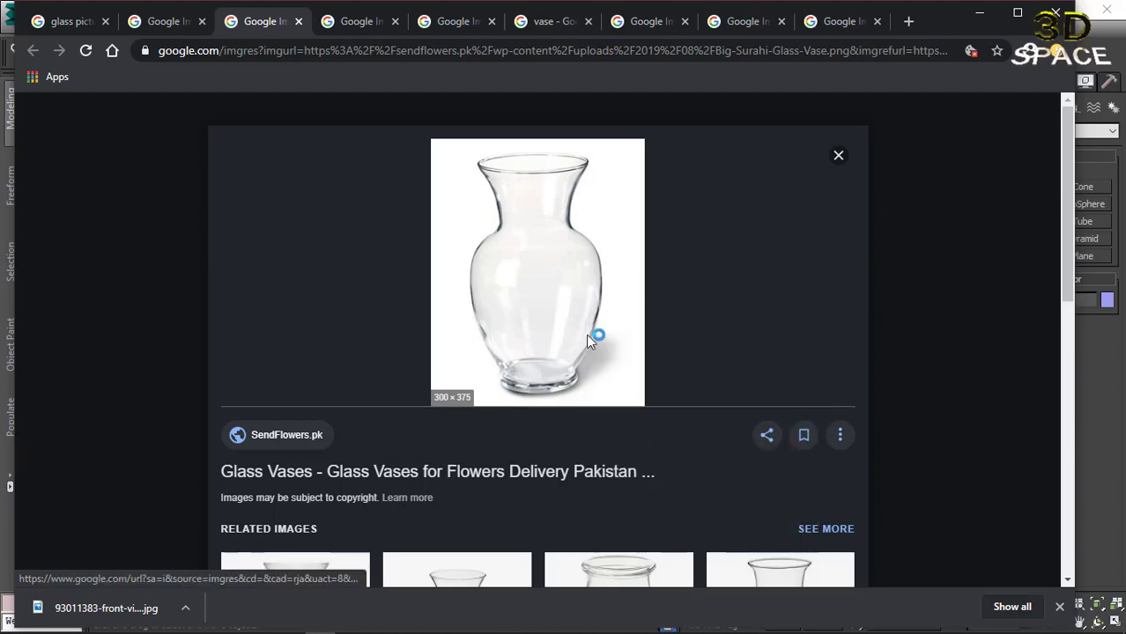
left_click(740, 506)
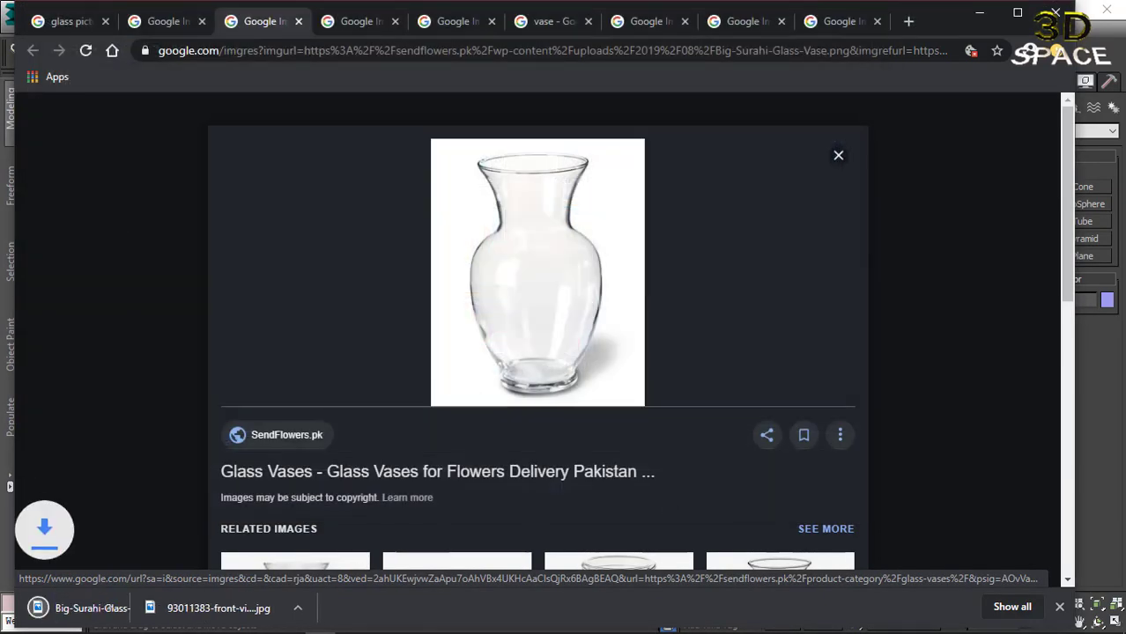
left_click(290, 622)
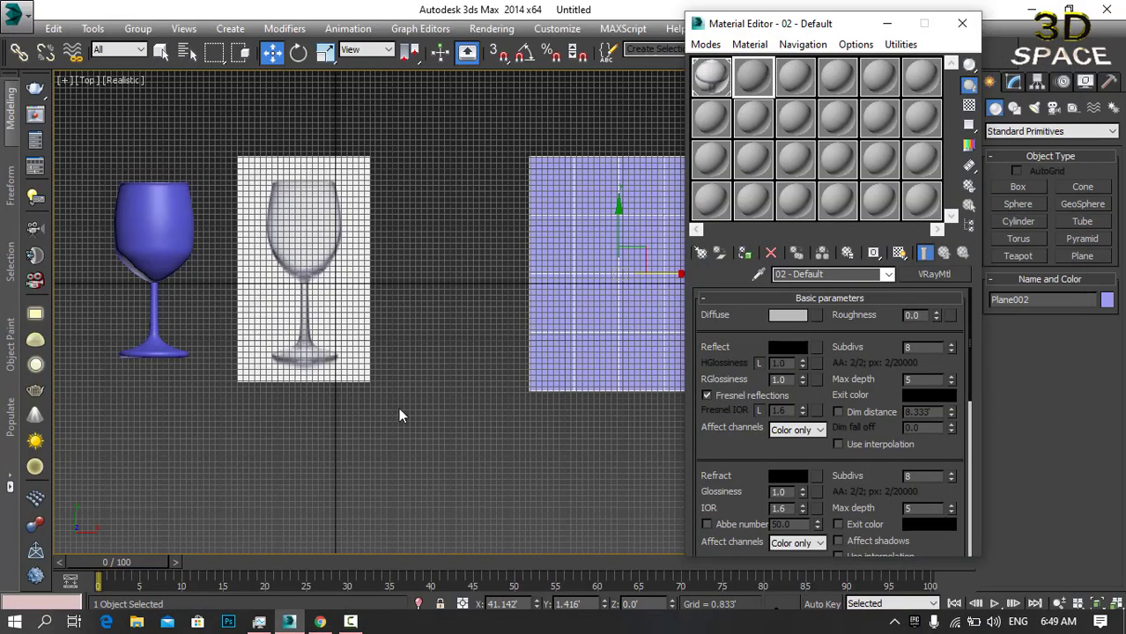
Load Big-Surahi-Glass-Vase.png as a Bitmap in the plane material's Diffuse slot.
left_click(815, 316)
scroll(445, 93, "up", 3)
scroll(446, 88, "up", 2)
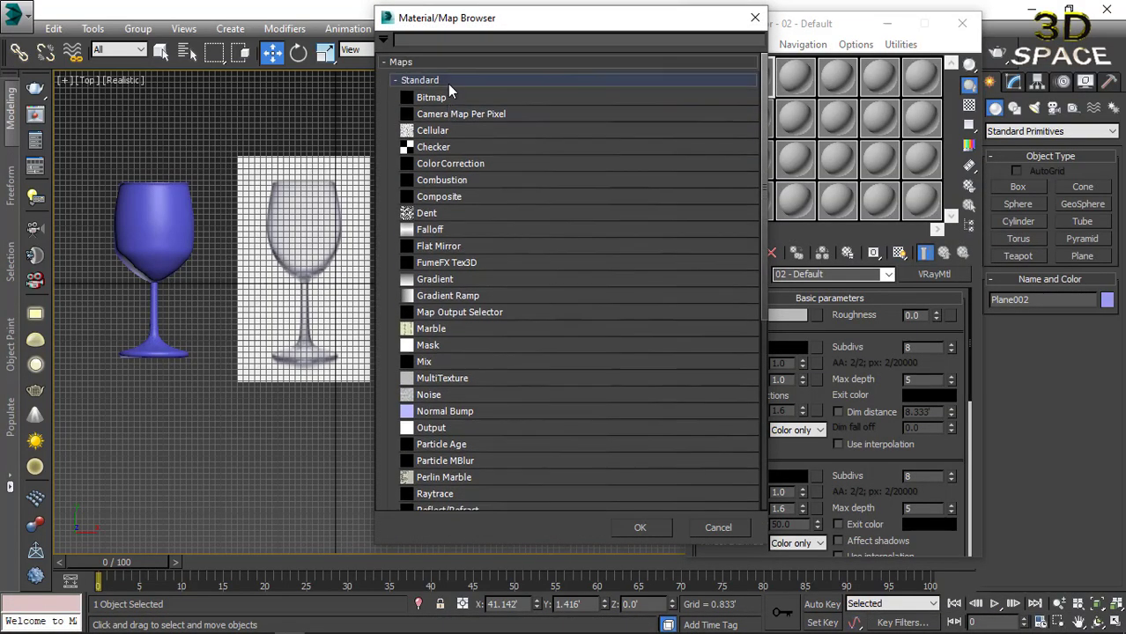
double_click(458, 97)
scroll(399, 254, "down", 1)
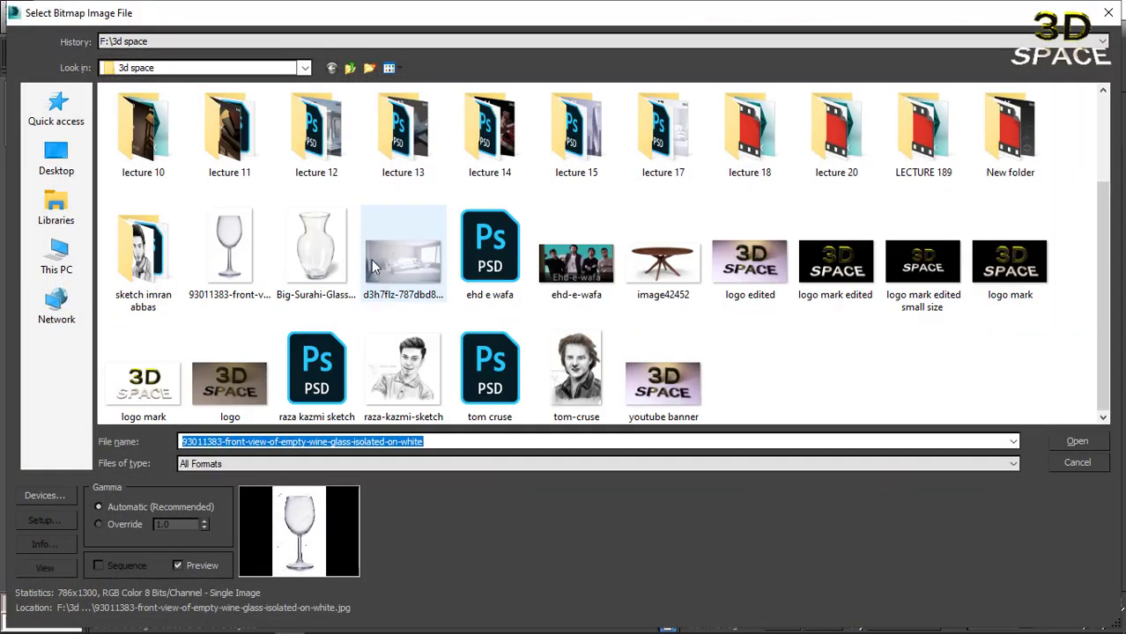
left_click(316, 255)
left_click(1079, 441)
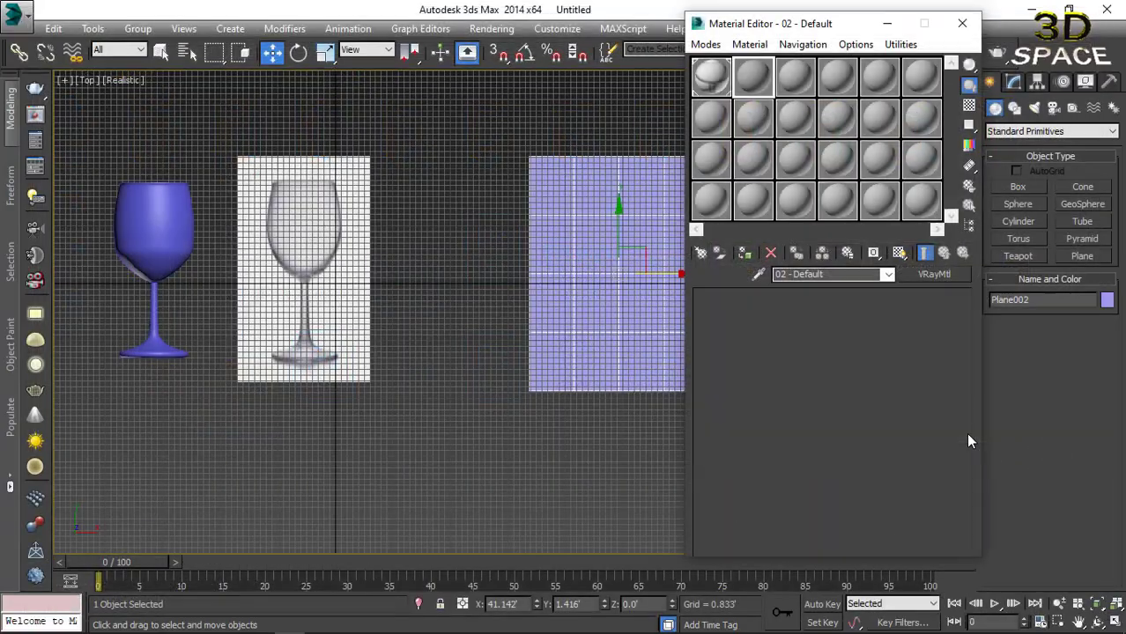
Show the vase texture shaded on the plane in the viewport and close the Material Editor.
left_click(899, 254)
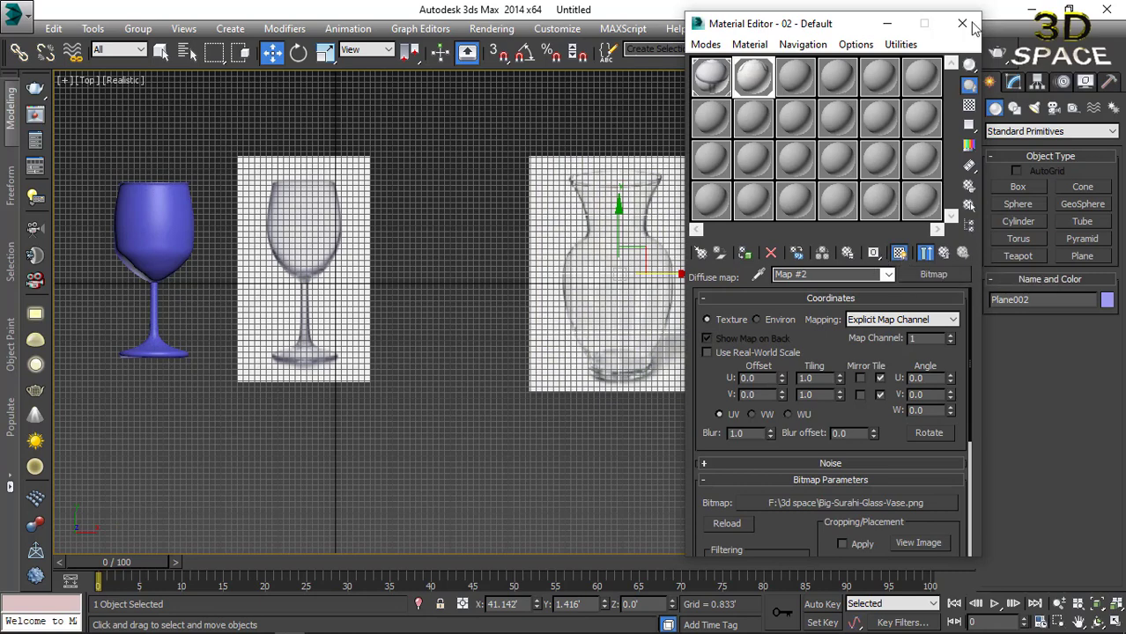
left_click(963, 23)
scroll(628, 246, "up", 5)
middle_click_drag(628, 247, 668, 265)
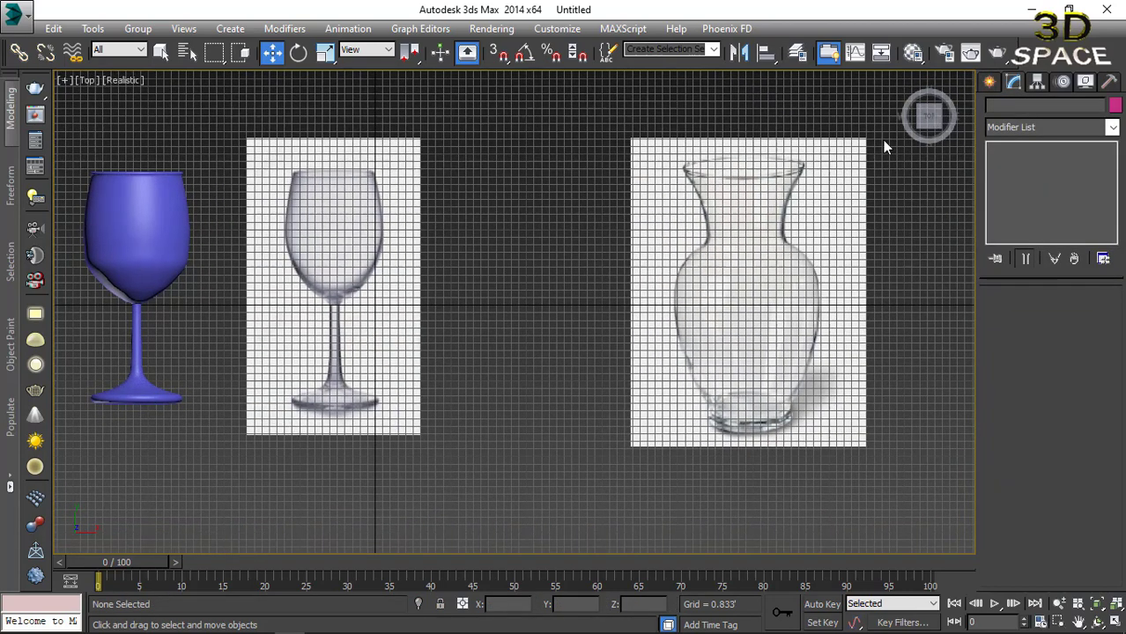
With the Line tool, trace the vase outline from the rim down the neck to the bulge.
left_click(989, 81)
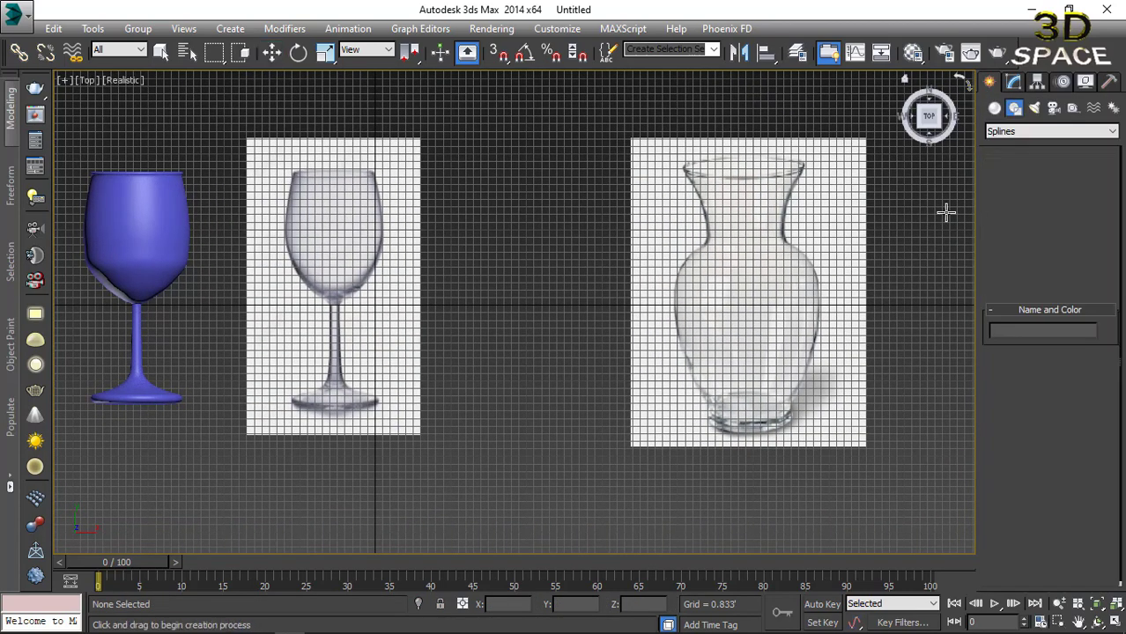
scroll(621, 171, "up", 2)
scroll(554, 171, "up", 1)
scroll(521, 194, "up", 3)
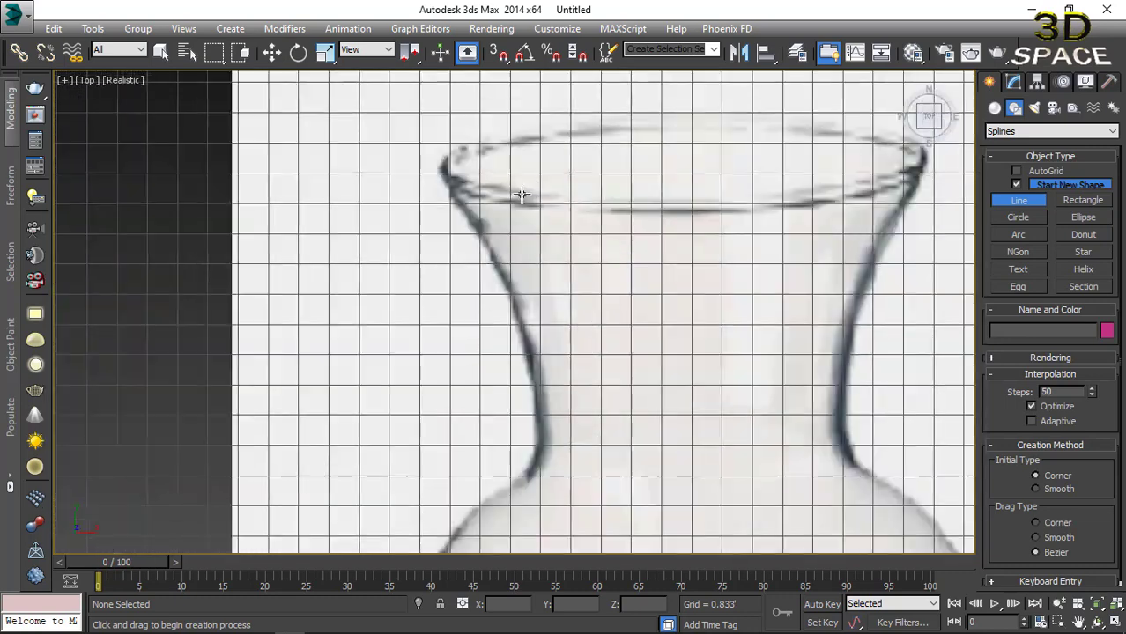
left_click(443, 169)
middle_click_drag(524, 344, 545, 255)
left_click(502, 174)
left_click(533, 255)
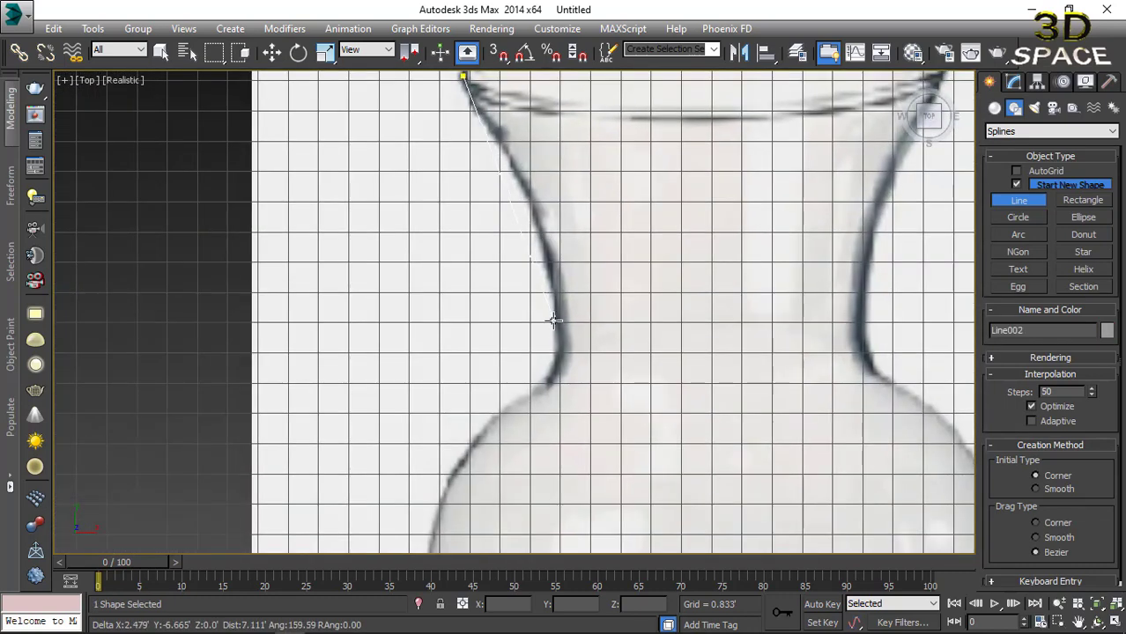
left_click_drag(560, 334, 550, 393)
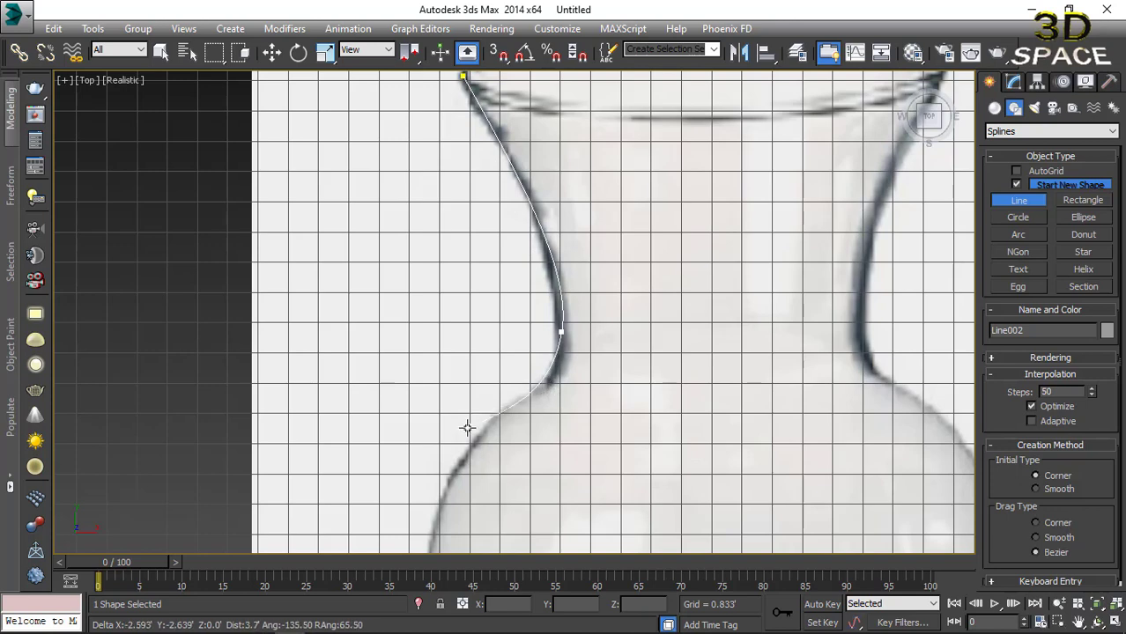
left_click_drag(473, 445, 452, 463)
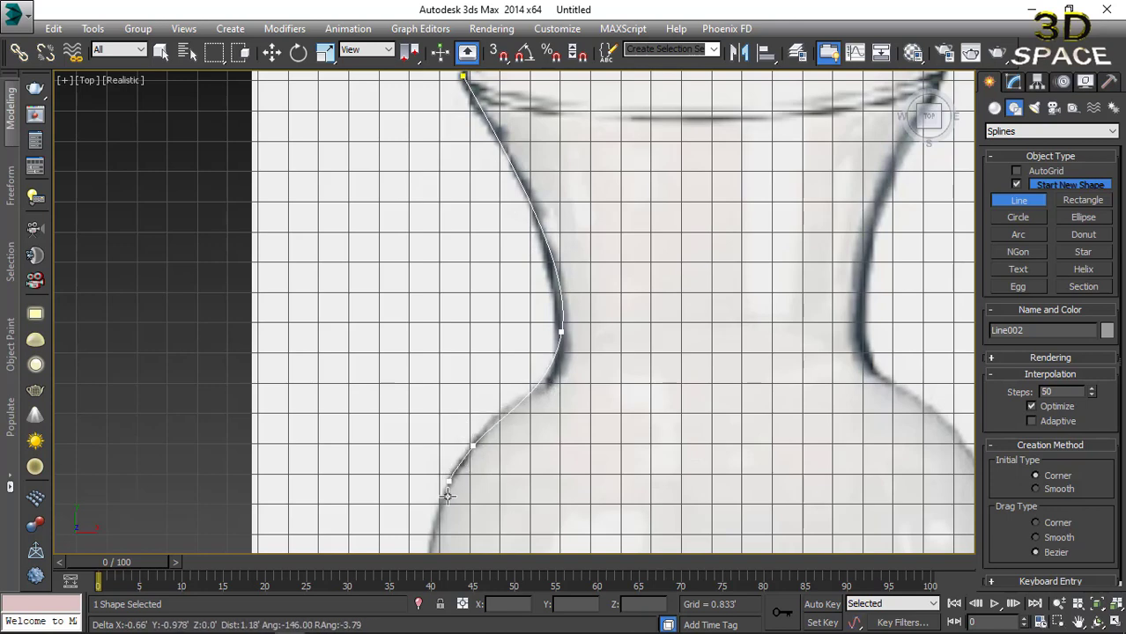
Continue the line down the vase side to the base and bottom, then finish the spline.
middle_click_drag(447, 490, 478, 100)
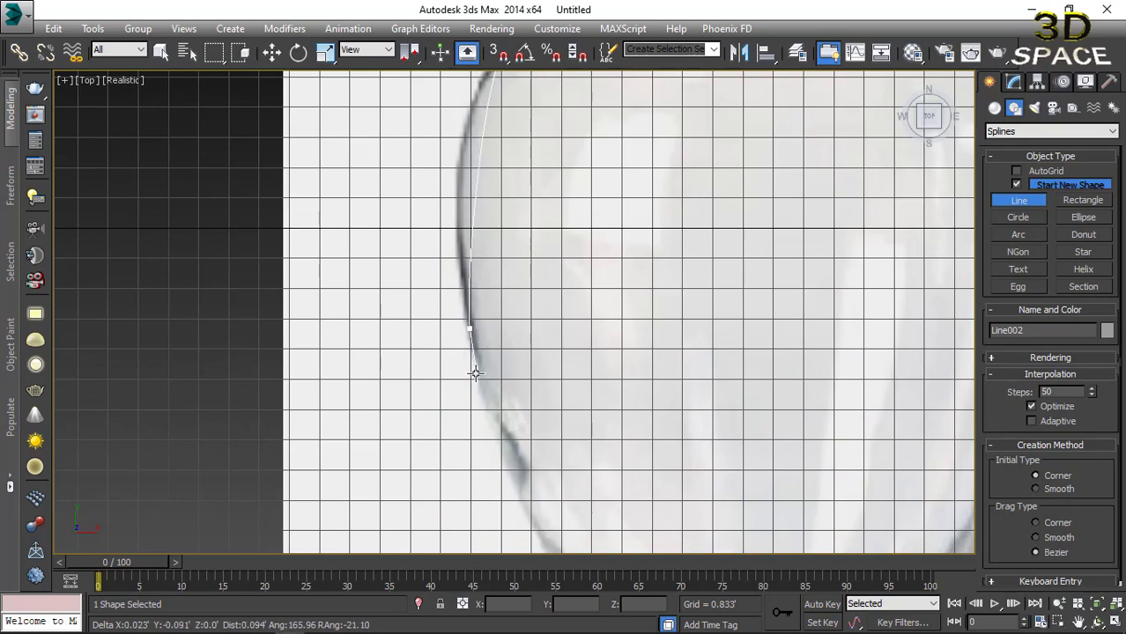
left_click_drag(470, 326, 510, 433)
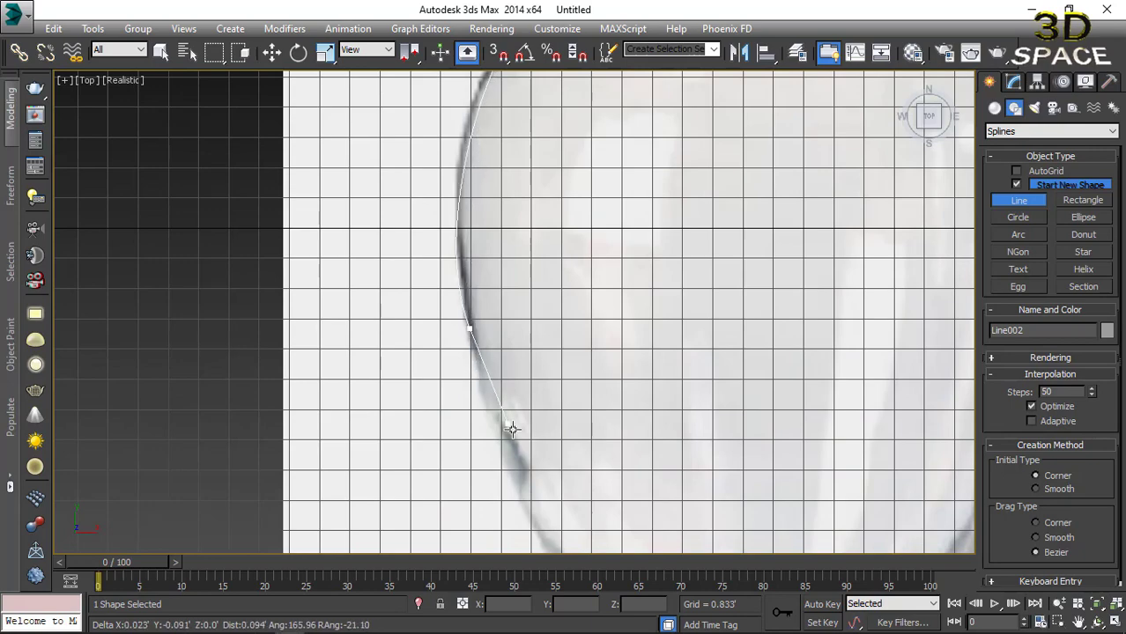
left_click(519, 480)
middle_click_drag(480, 344, 465, 180)
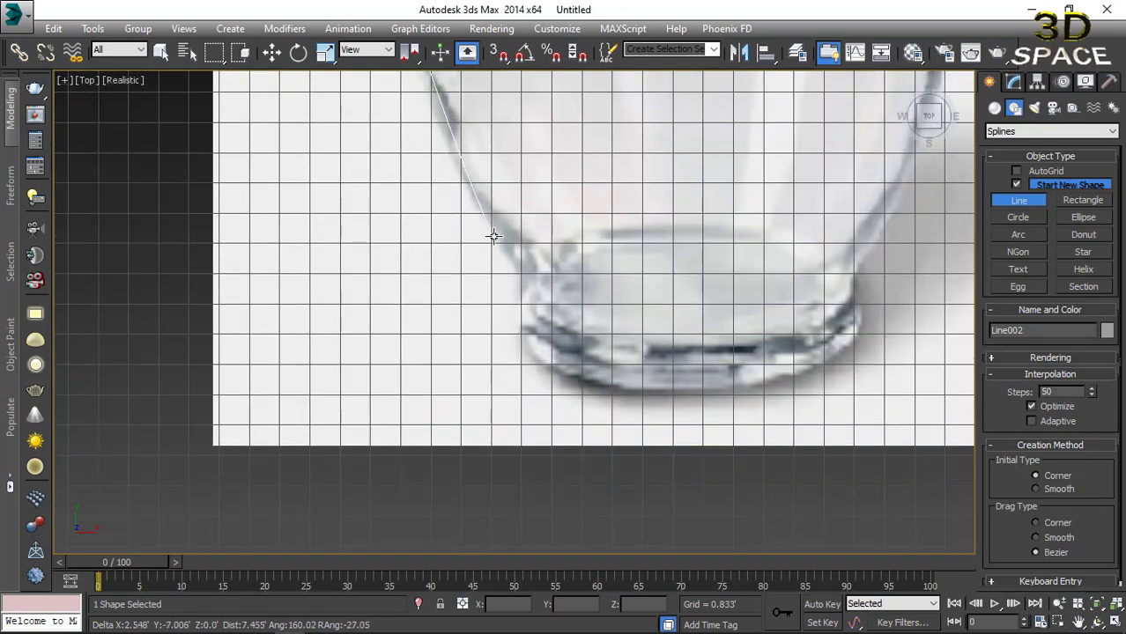
left_click_drag(514, 264, 553, 296)
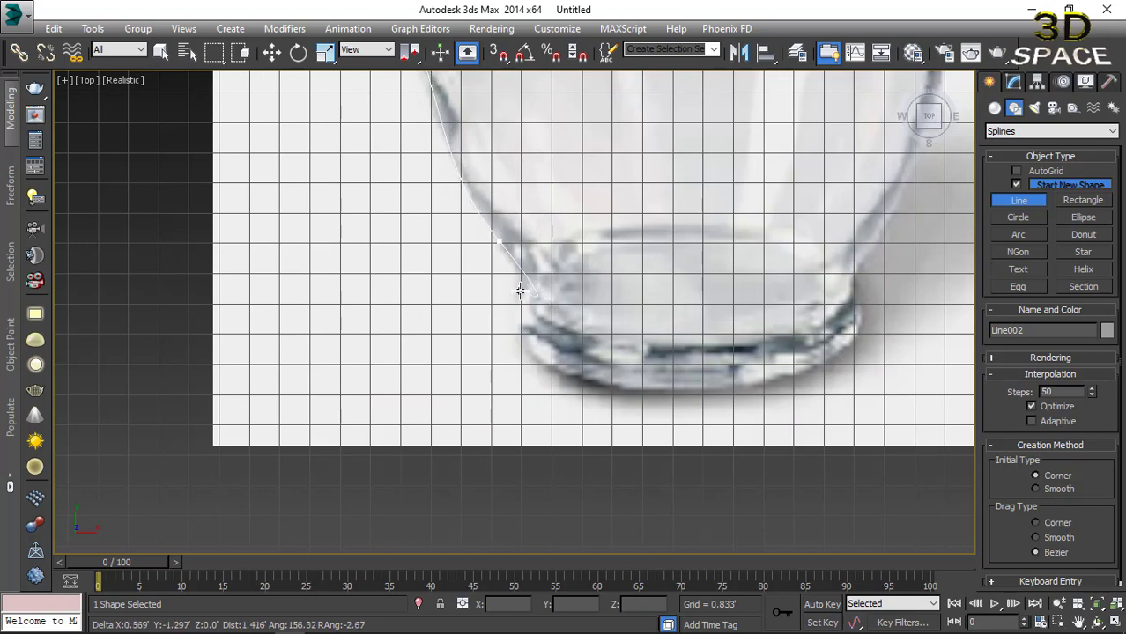
left_click(521, 338)
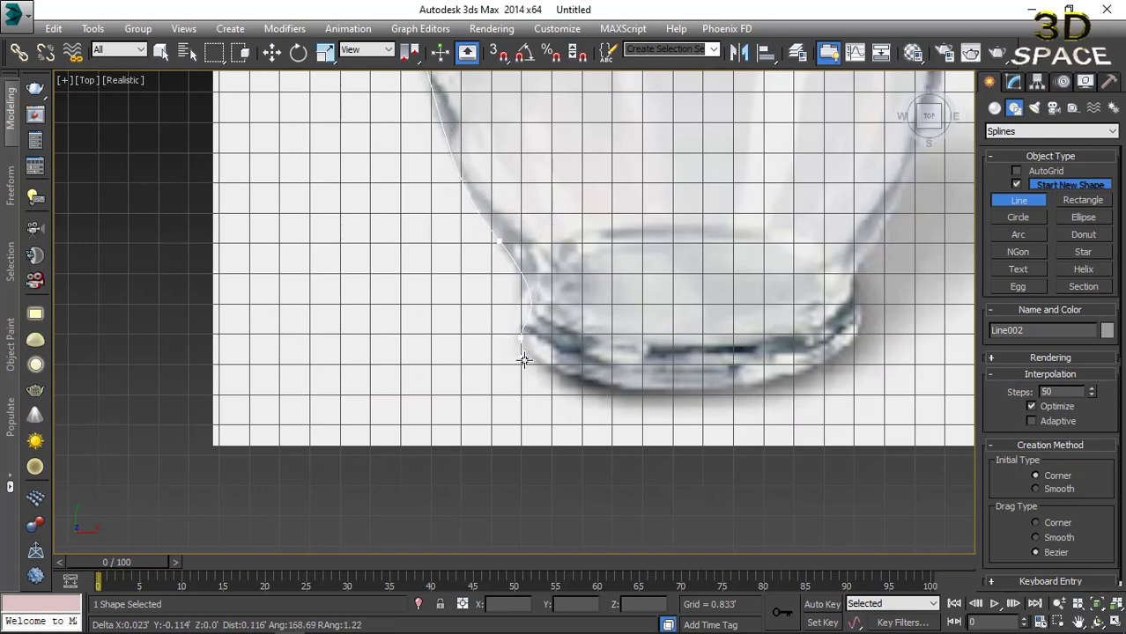
left_click(582, 363)
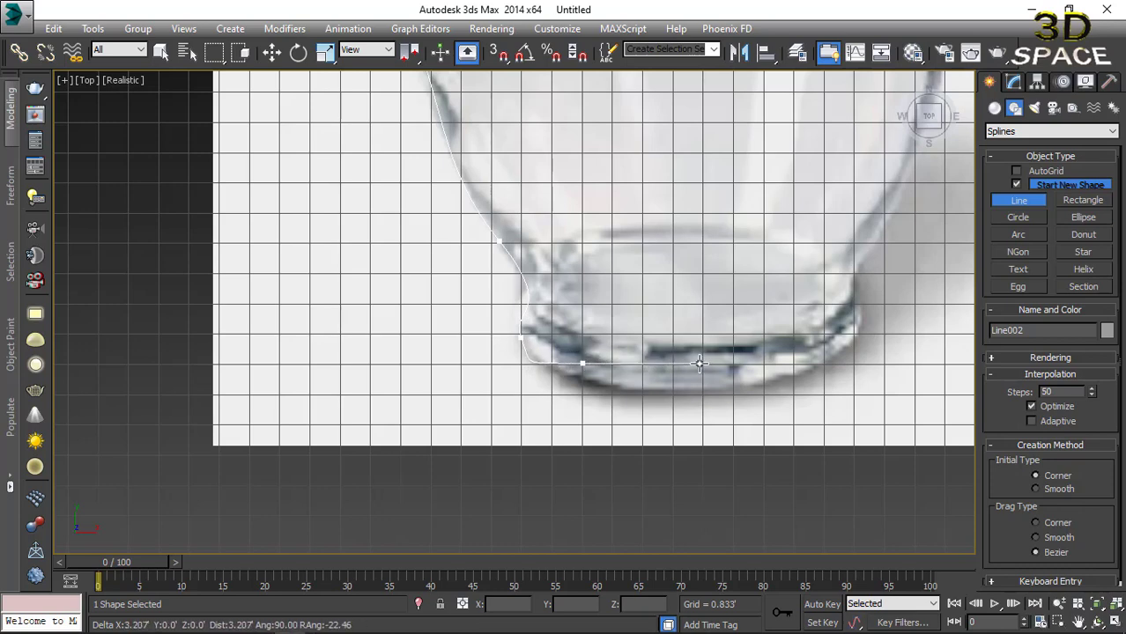
right_click(699, 363)
scroll(699, 363, "down", 10)
scroll(670, 357, "down", 5)
right_click(653, 354)
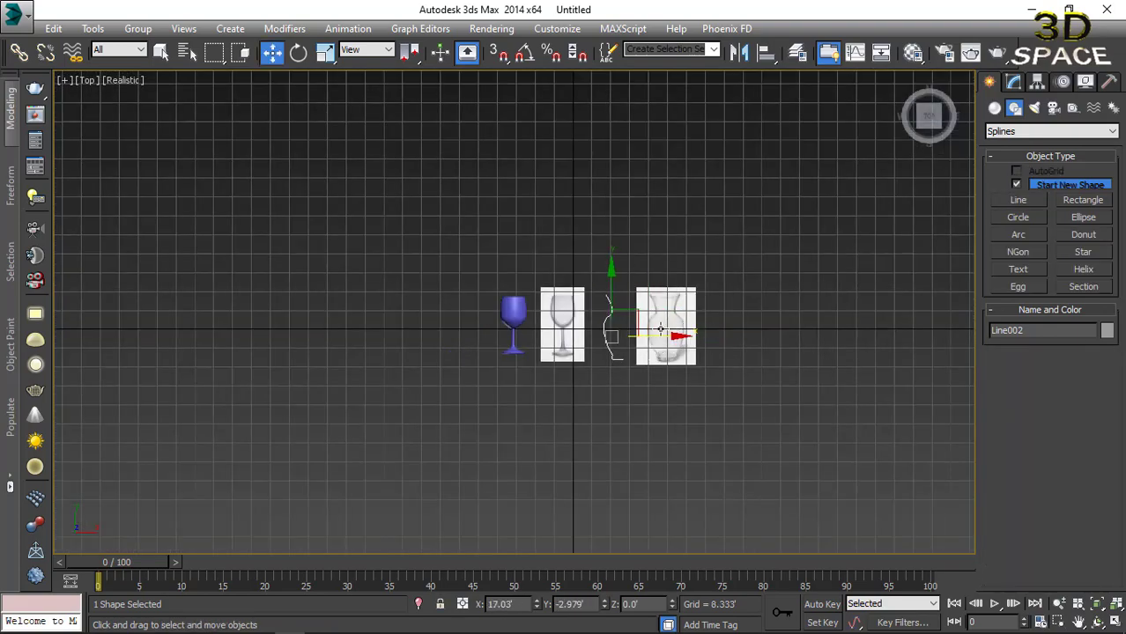
scroll(579, 334, "up", 5)
In Vertex mode, adjust the upper vertices and tangents of the profile curve.
scroll(578, 334, "up", 4)
middle_click_drag(579, 342, 646, 236)
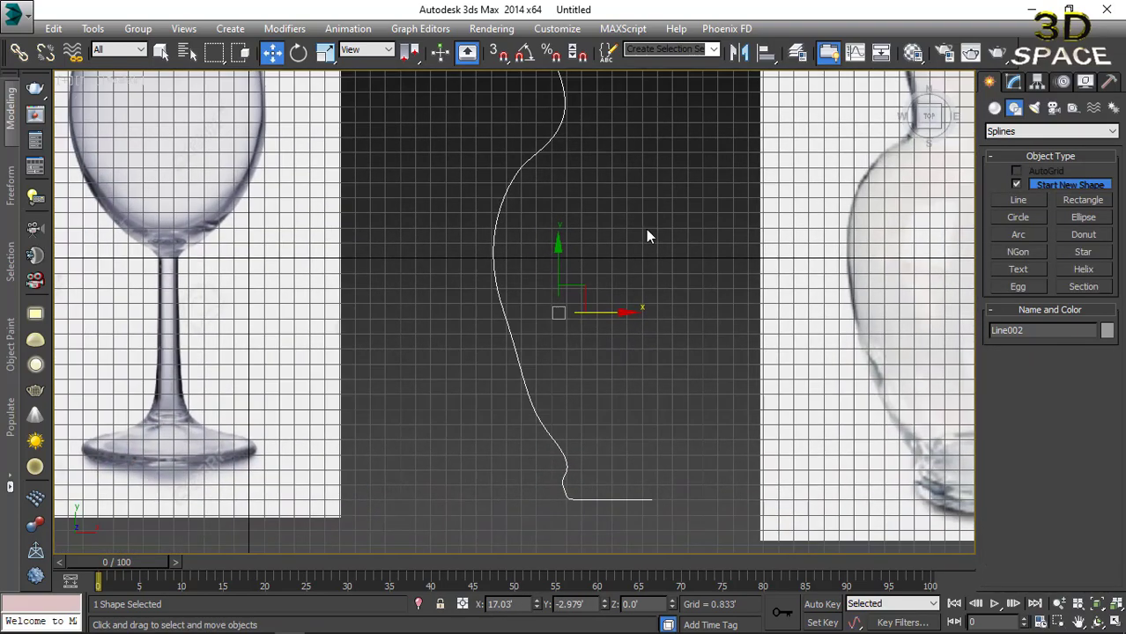
left_click(1013, 81)
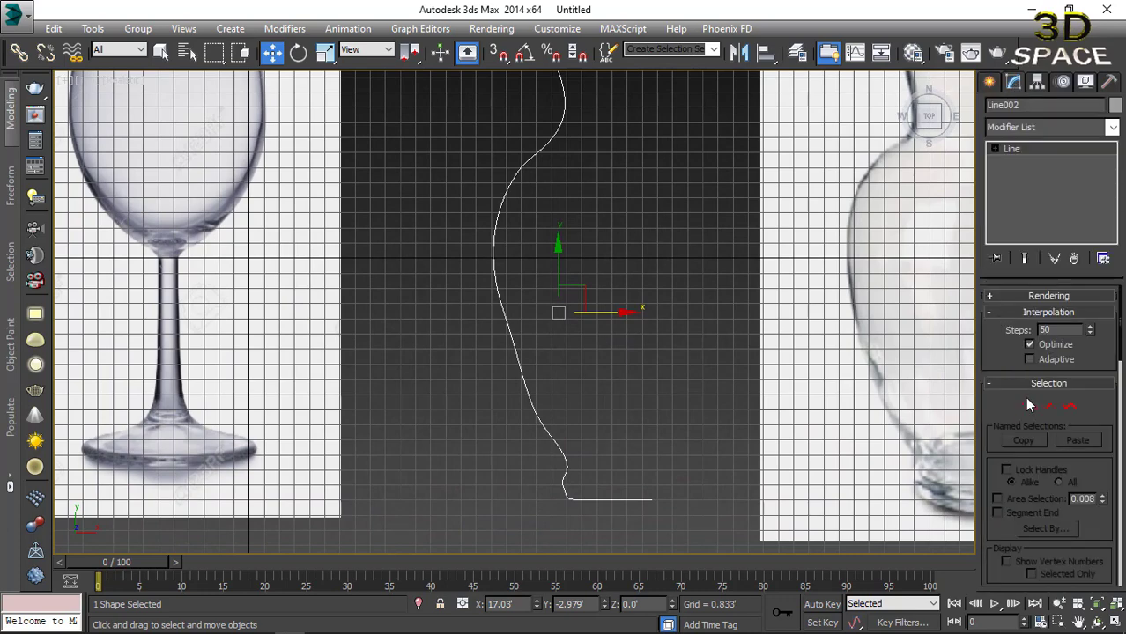
left_click(1029, 405)
scroll(739, 299, "up", 2)
mouse_move(493, 163)
left_mouse_down()
mouse_move(542, 198)
mouse_move(539, 178)
left_mouse_up()
scroll(529, 195, "up", 2)
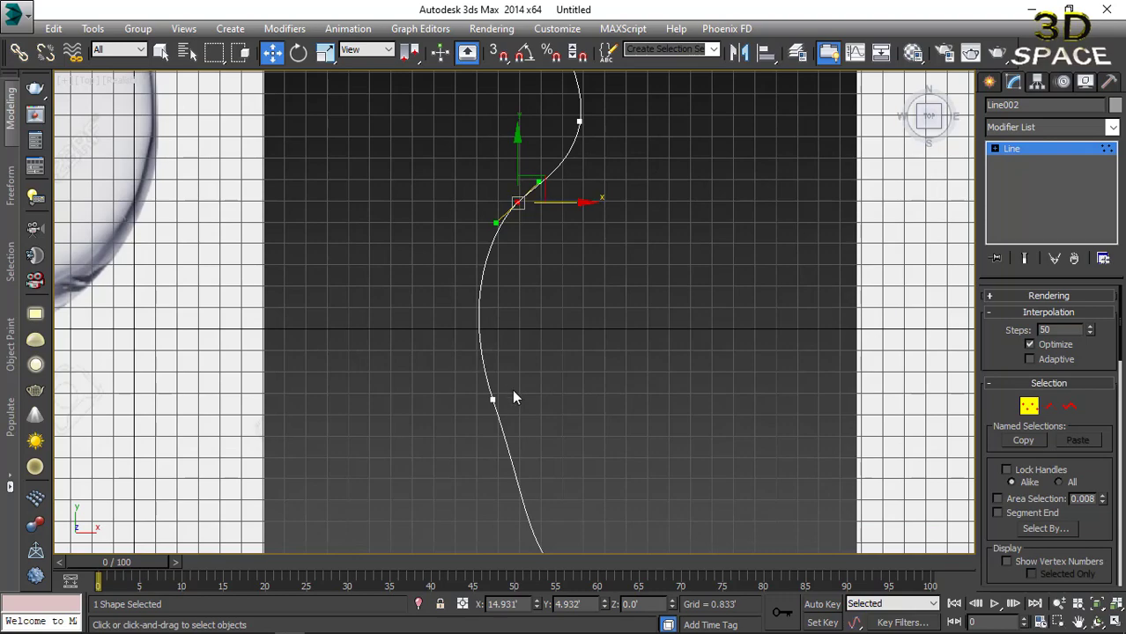
left_click(492, 399)
key("z")
left_click_drag(470, 130, 489, 128)
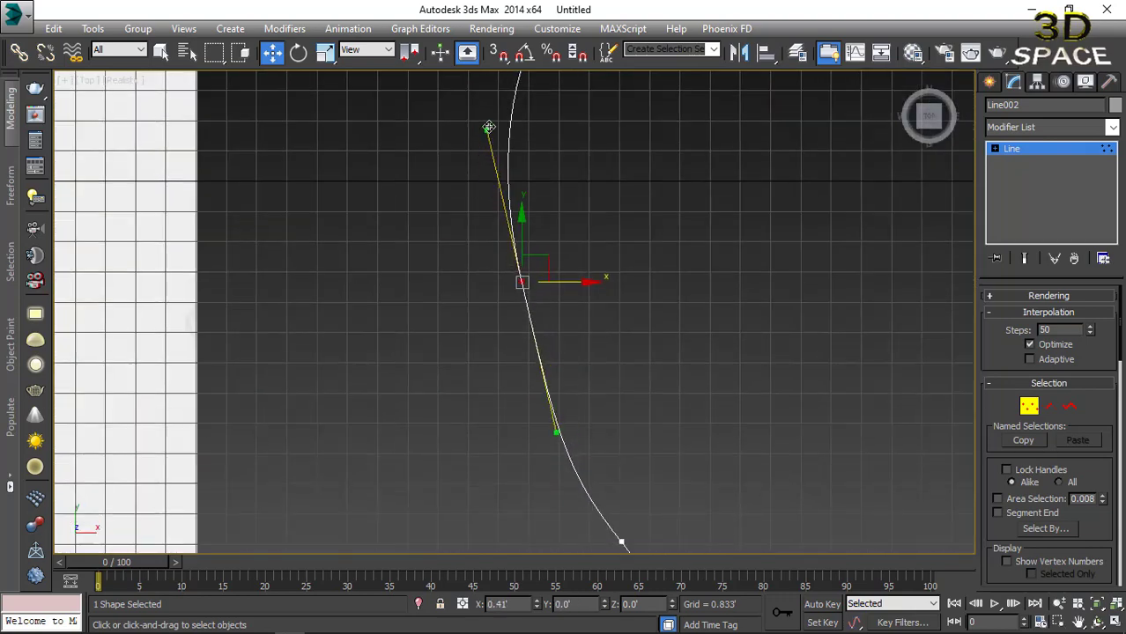
left_click(483, 141)
Shift the middle vertex left and tweak the lower vertex tangent to smooth the curve.
scroll(503, 202, "down", 3)
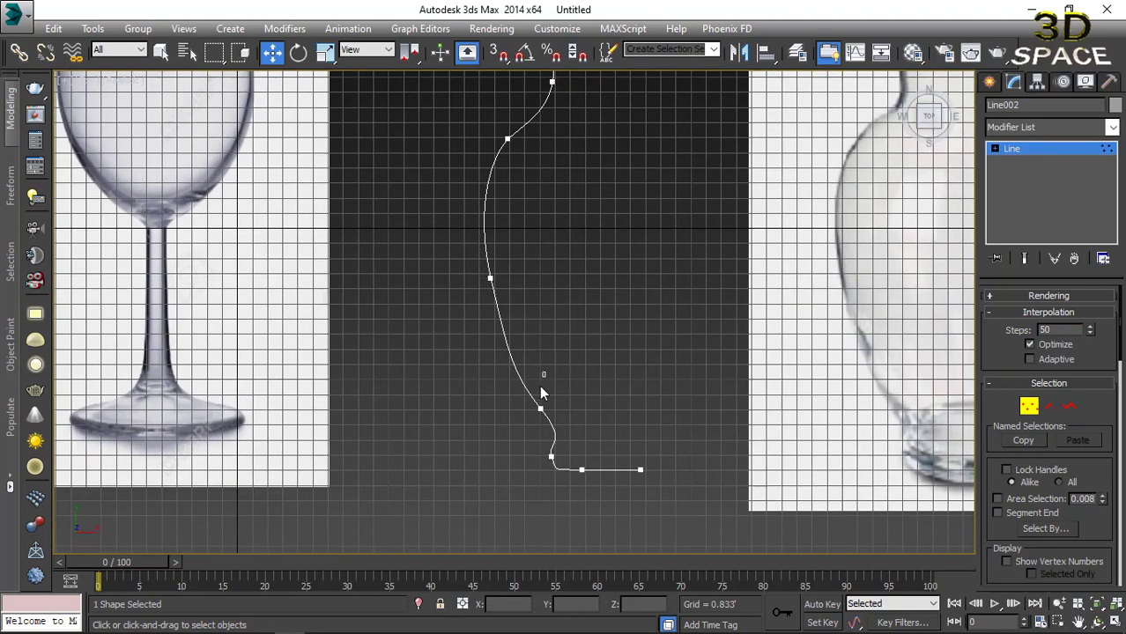
left_click(540, 407)
left_click(490, 279)
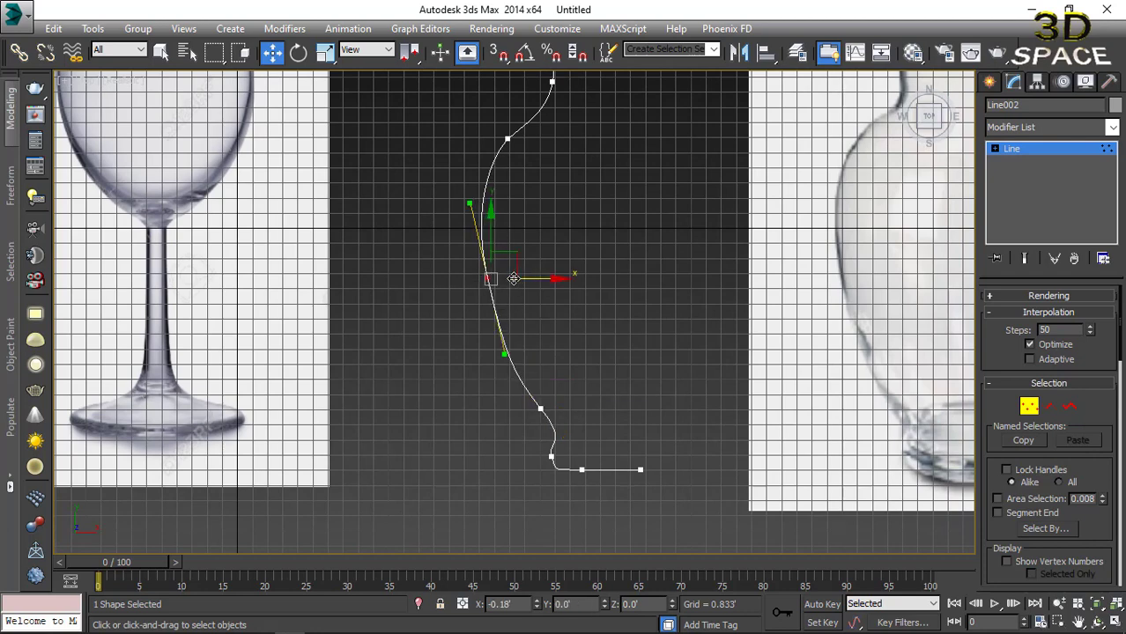
left_click_drag(520, 279, 512, 278)
left_click(520, 293)
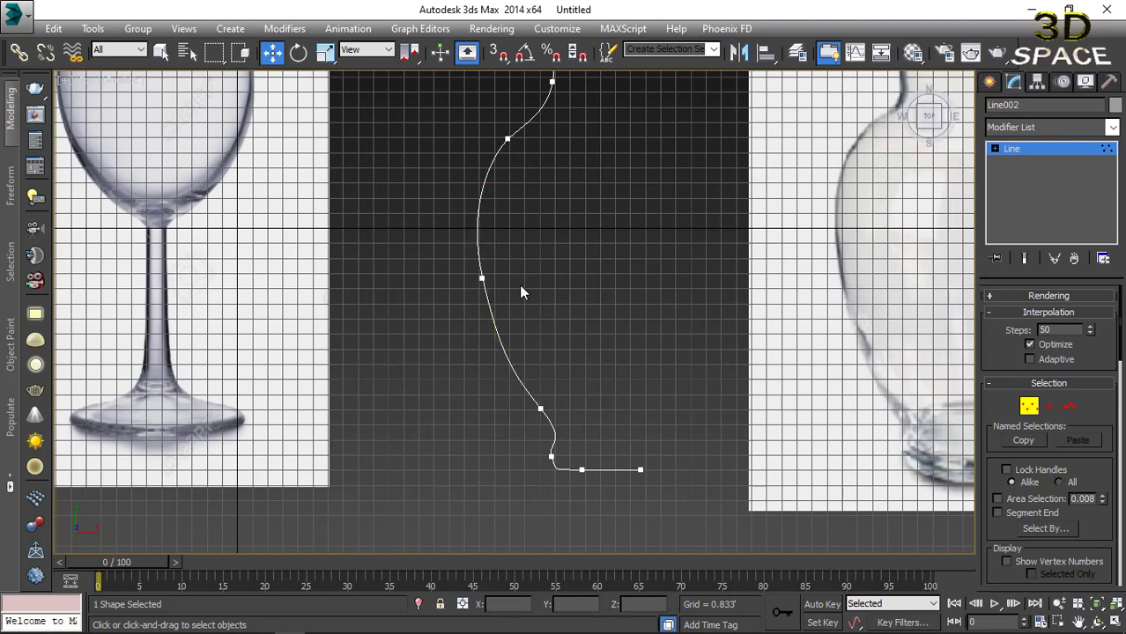
left_click(540, 407)
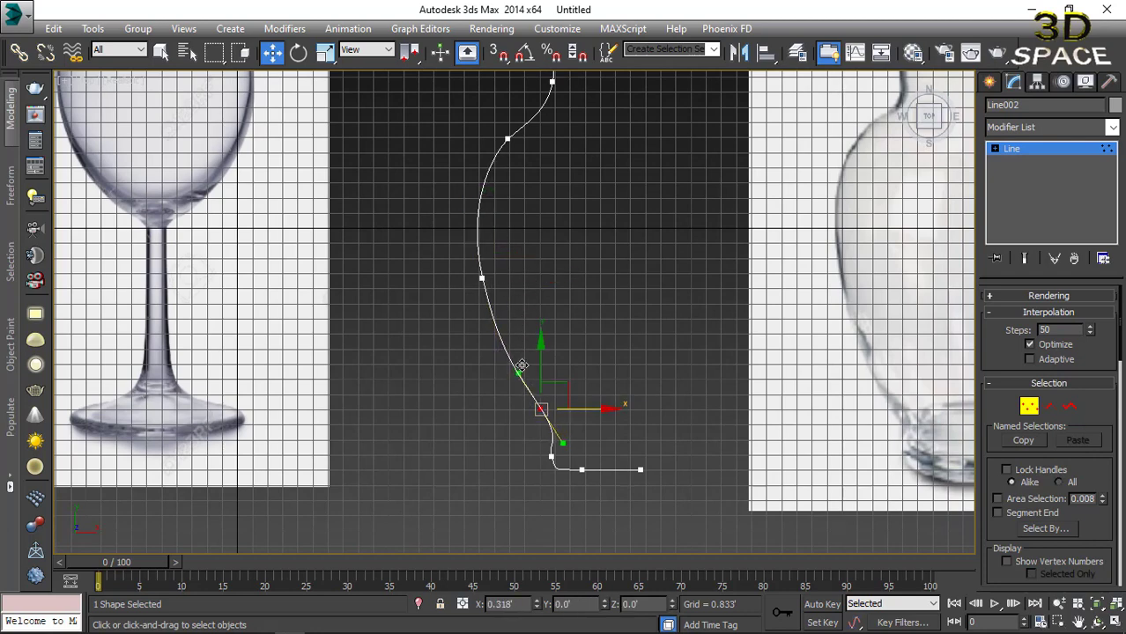
left_click_drag(514, 368, 518, 372)
left_click(580, 319)
middle_click_drag(581, 319, 546, 334)
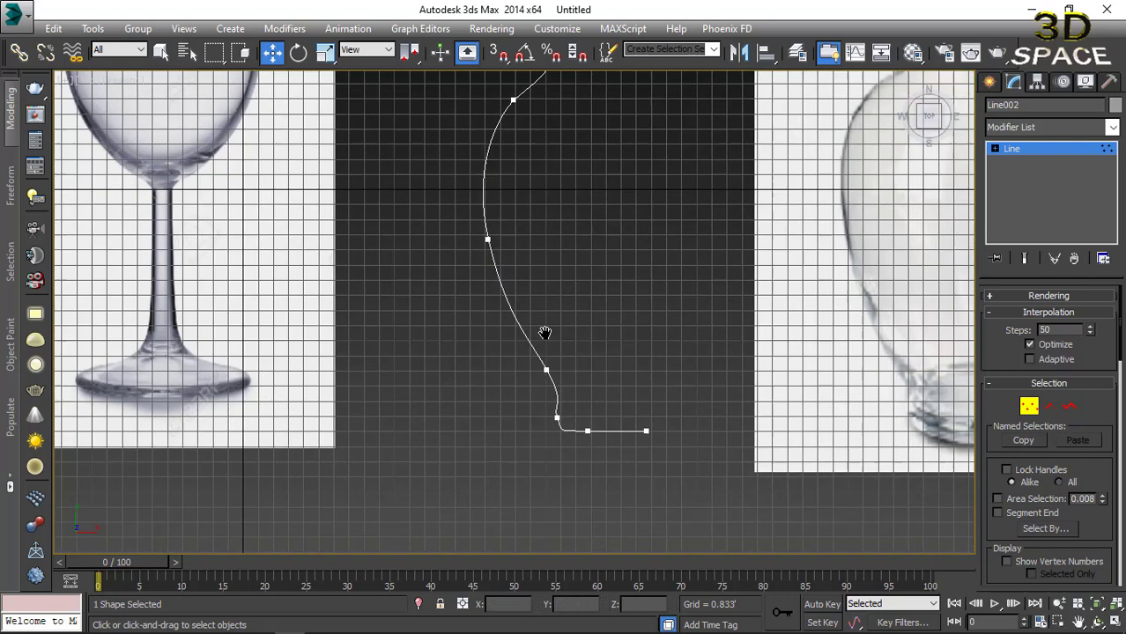
scroll(546, 334, "up", 3)
Reshape the base bend and set the bottom line's end and middle vertices to Corner.
mouse_move(531, 392)
left_mouse_down()
mouse_move(574, 386)
mouse_move(543, 415)
left_mouse_up()
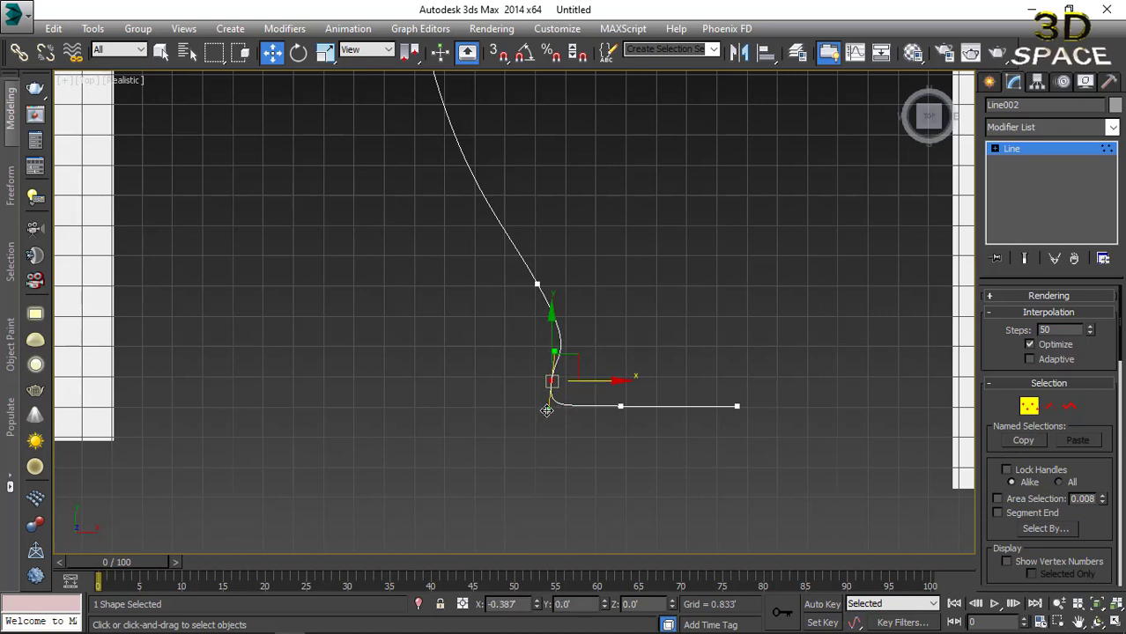
left_click_drag(576, 381, 616, 374)
left_click(621, 407)
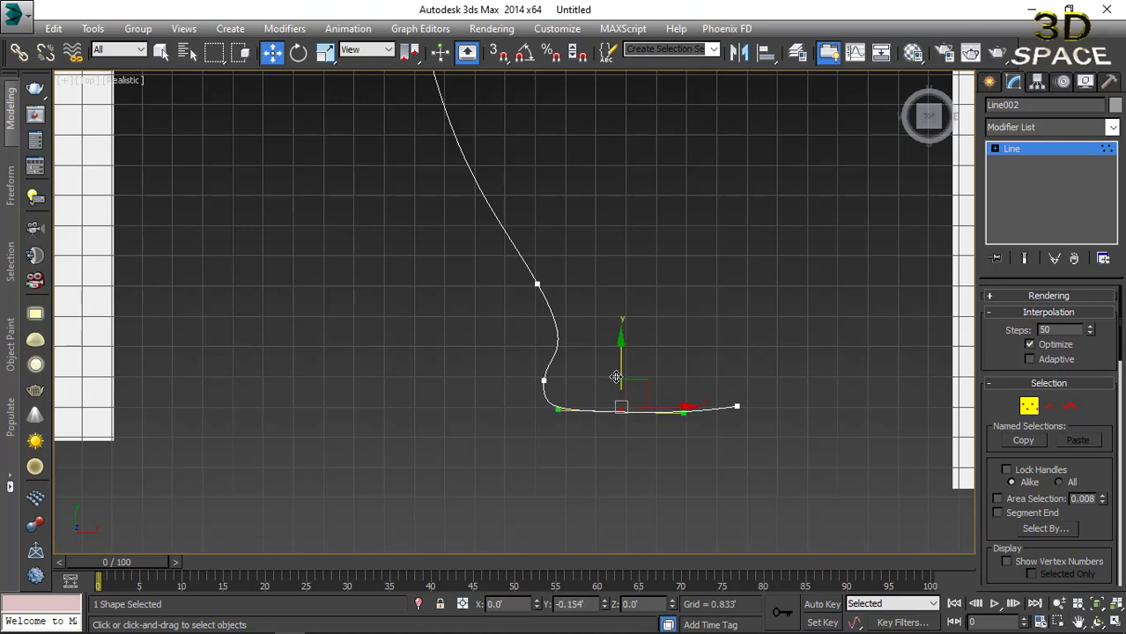
left_click(738, 407)
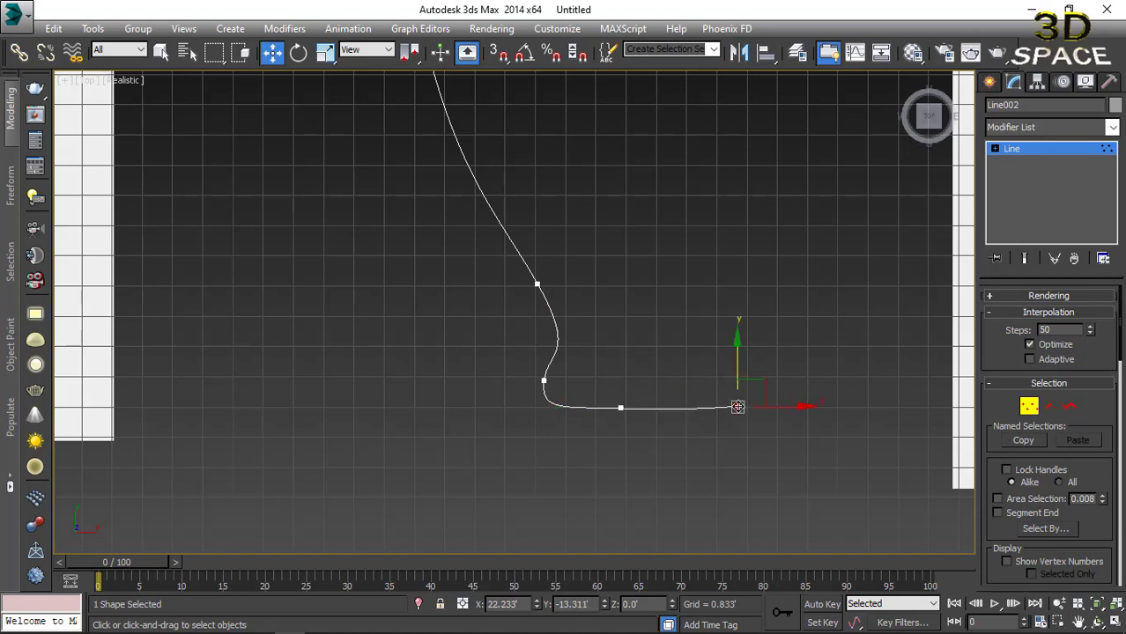
left_click_drag(742, 374, 637, 407)
key("s")
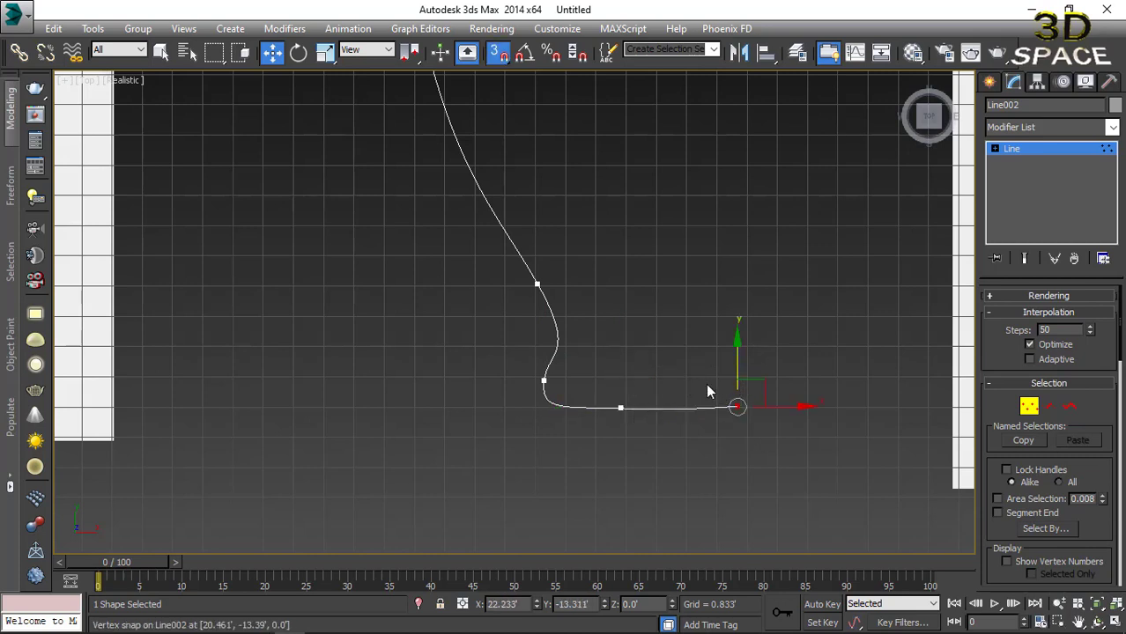
right_click(743, 417)
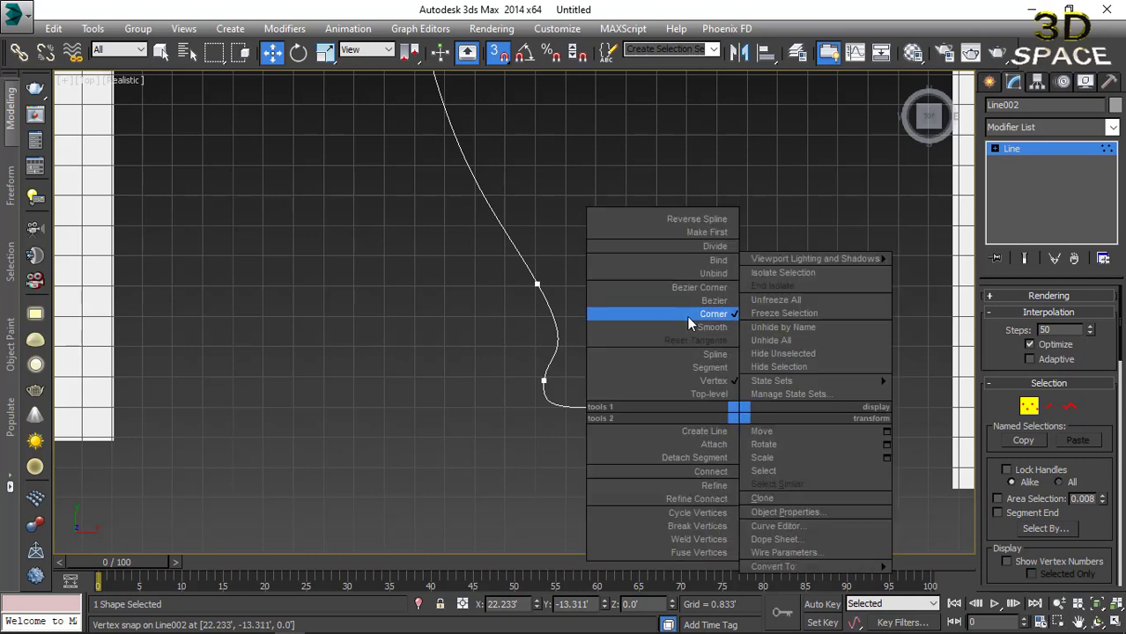
left_click(693, 314)
left_click(612, 420)
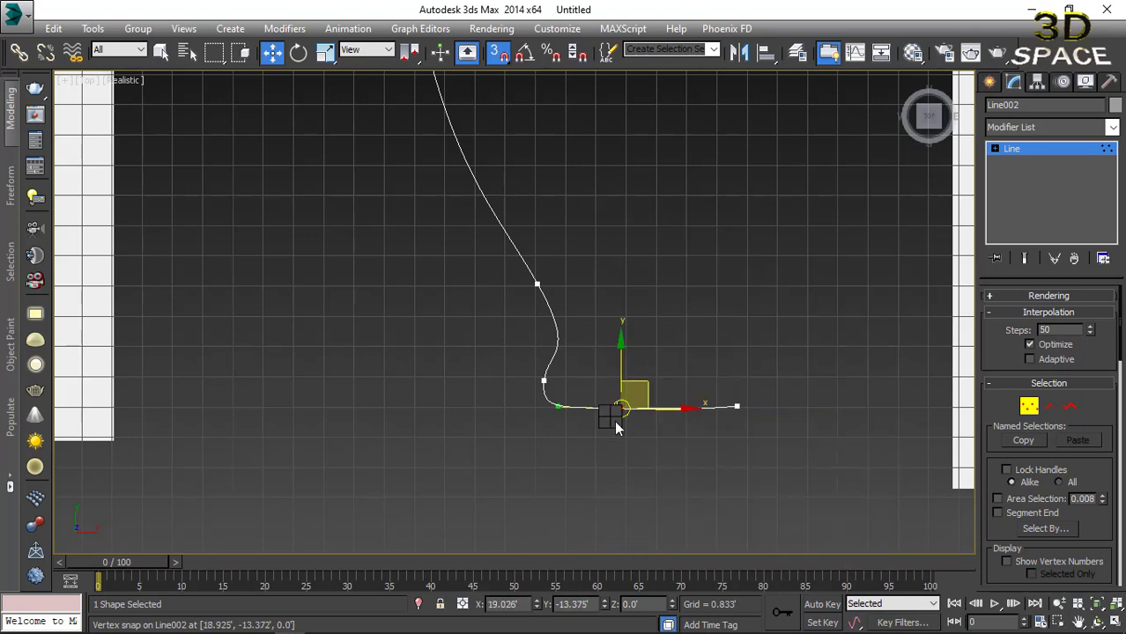
right_click(615, 414)
left_click(591, 314)
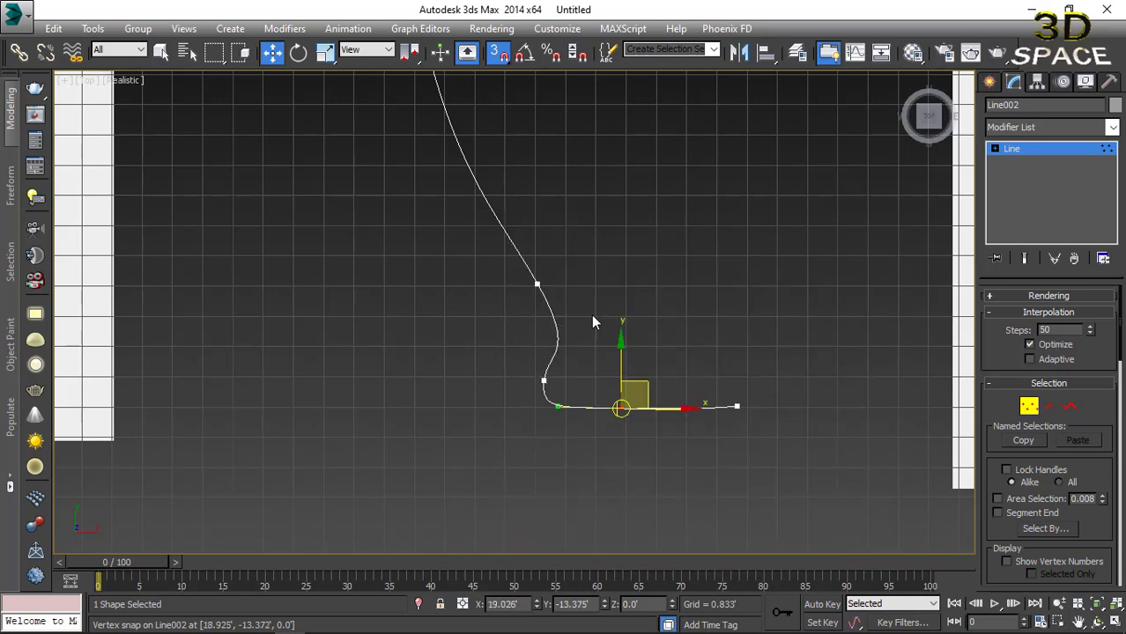
left_click(737, 406)
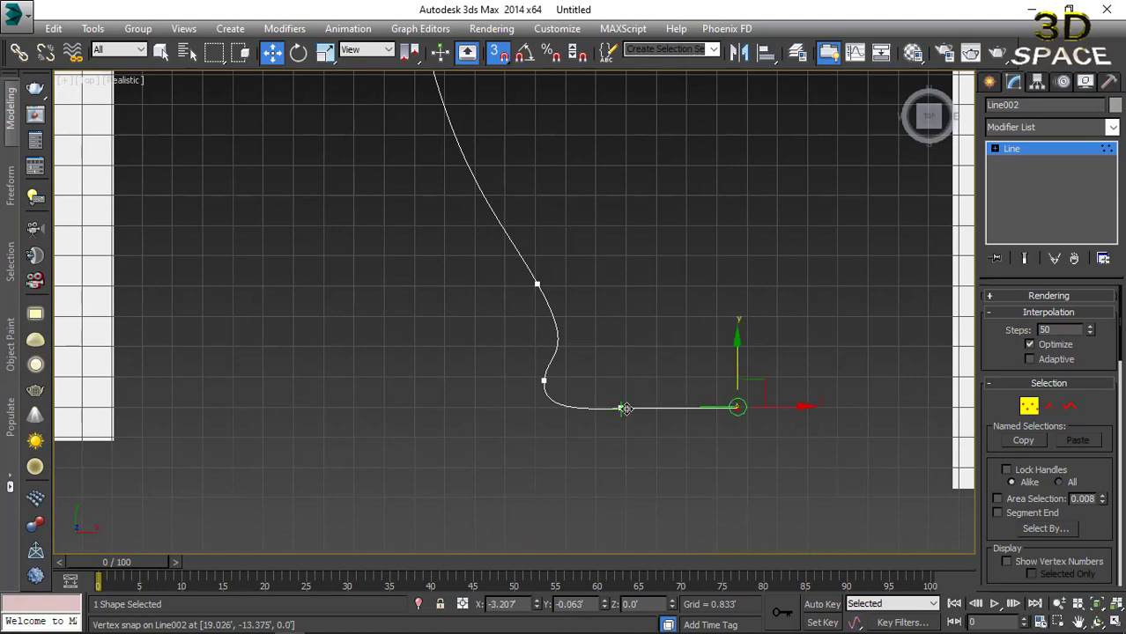
key("s")
Apply a Lathe modifier to the profile and move its Axis to widen the mesh into a vase.
scroll(567, 358, "down", 5)
middle_click_drag(567, 358, 575, 414)
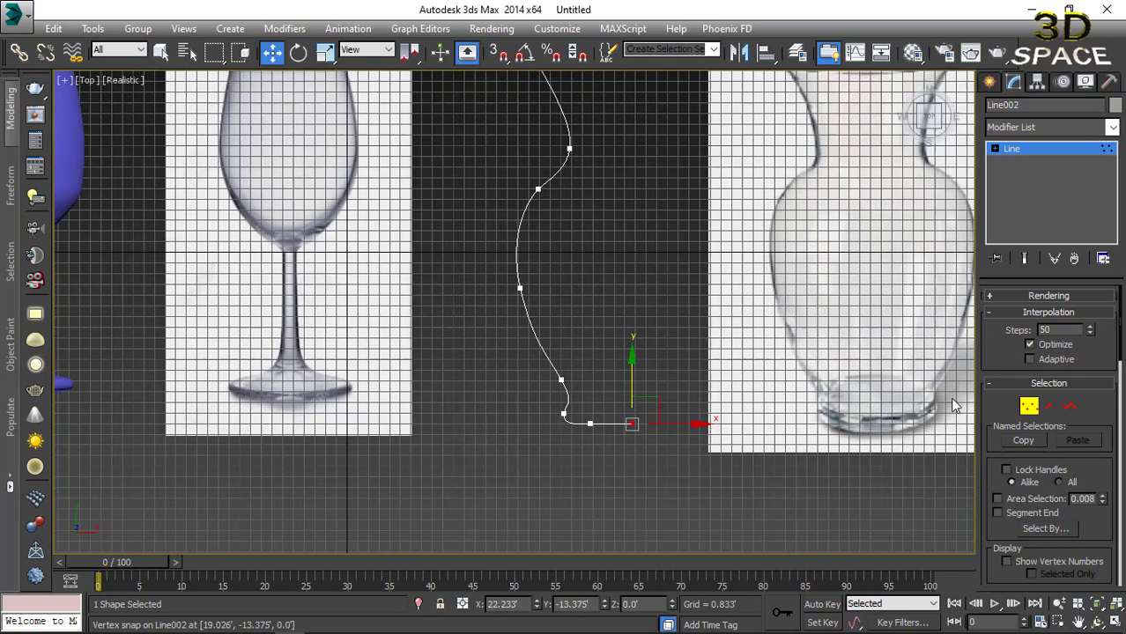
left_click(1029, 406)
key("alt+ctrl+z")
left_click(1063, 130)
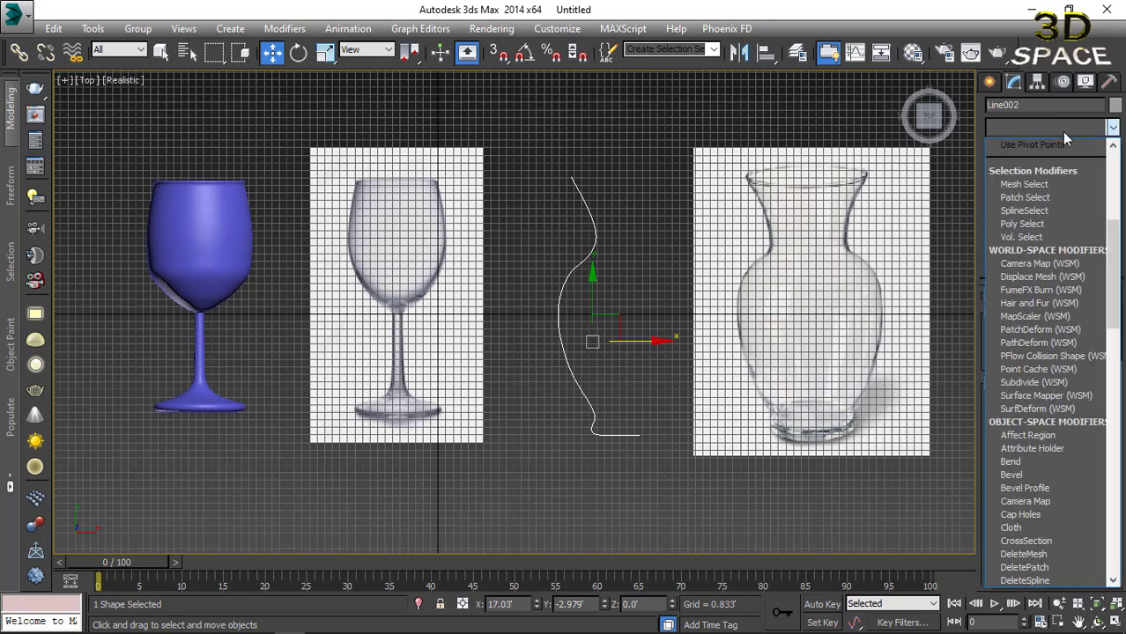
key("l")
left_click(1023, 141)
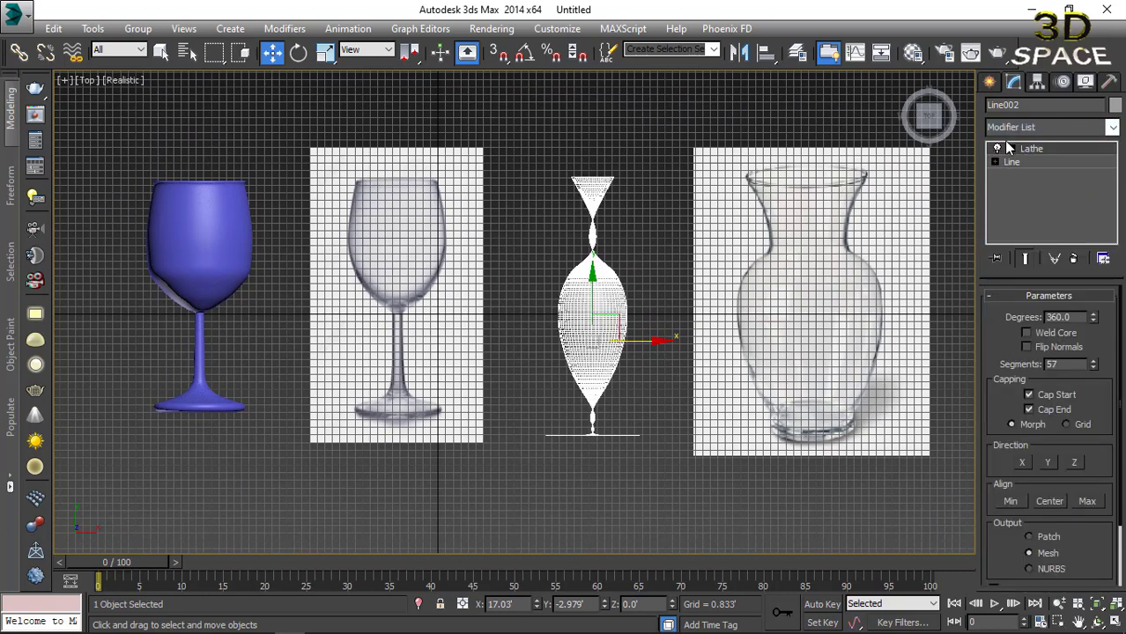
left_click(1011, 148)
left_click(1025, 158)
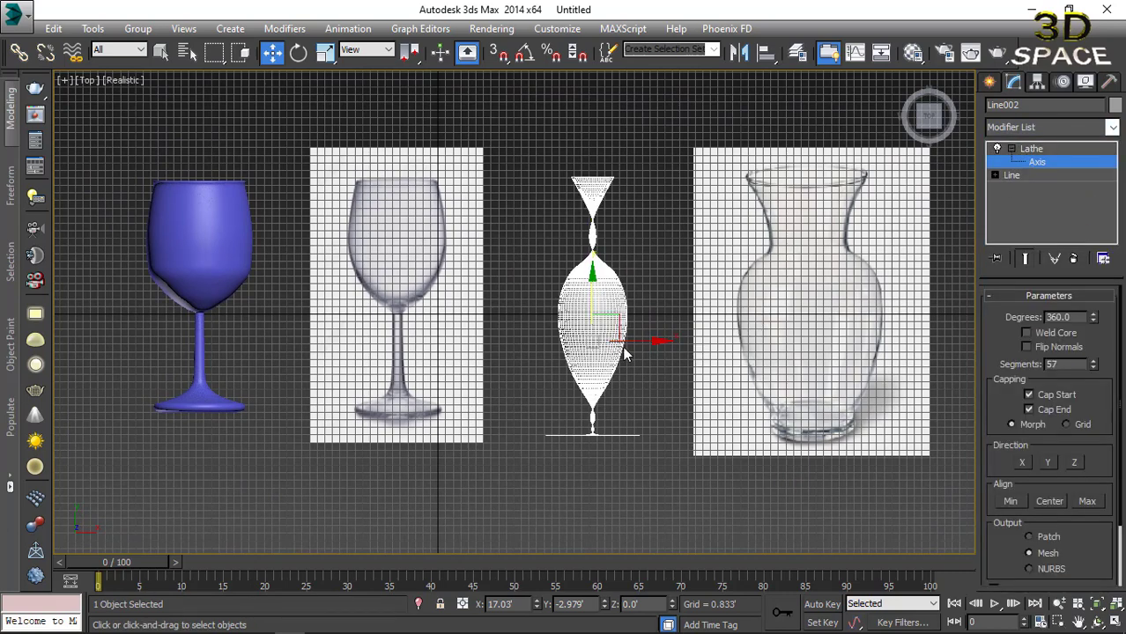
left_click_drag(639, 340, 665, 334)
In the Perspective view, move the Lathe axis further right to widen the vase.
key("p")
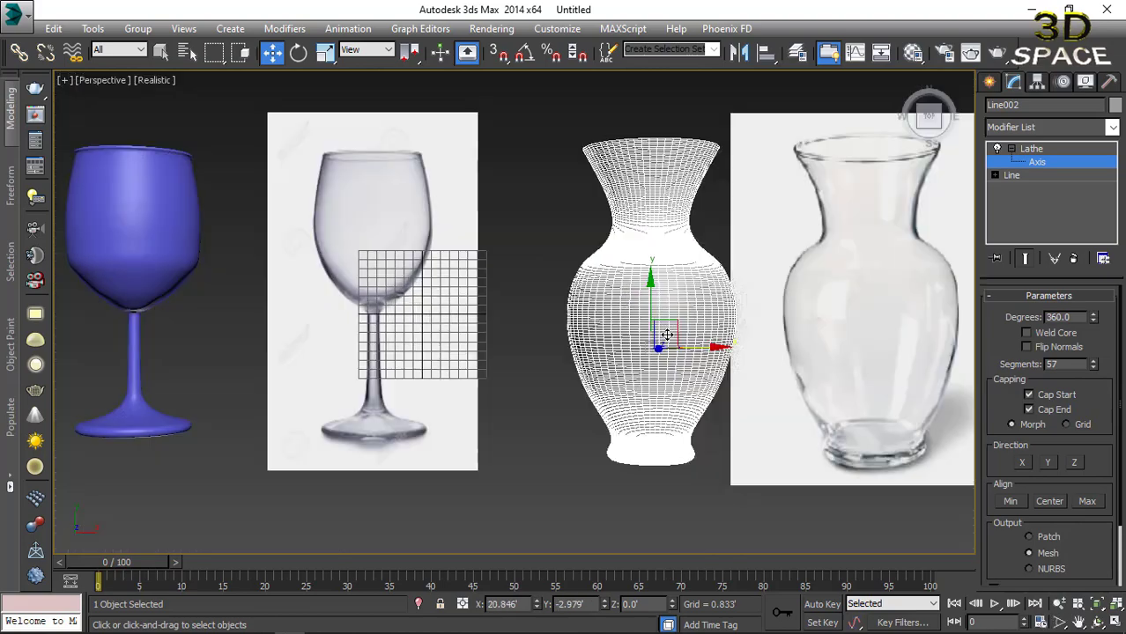
scroll(669, 342, "up", 3)
middle_click_drag(610, 279, 543, 241, "alt")
scroll(500, 292, "up", 2)
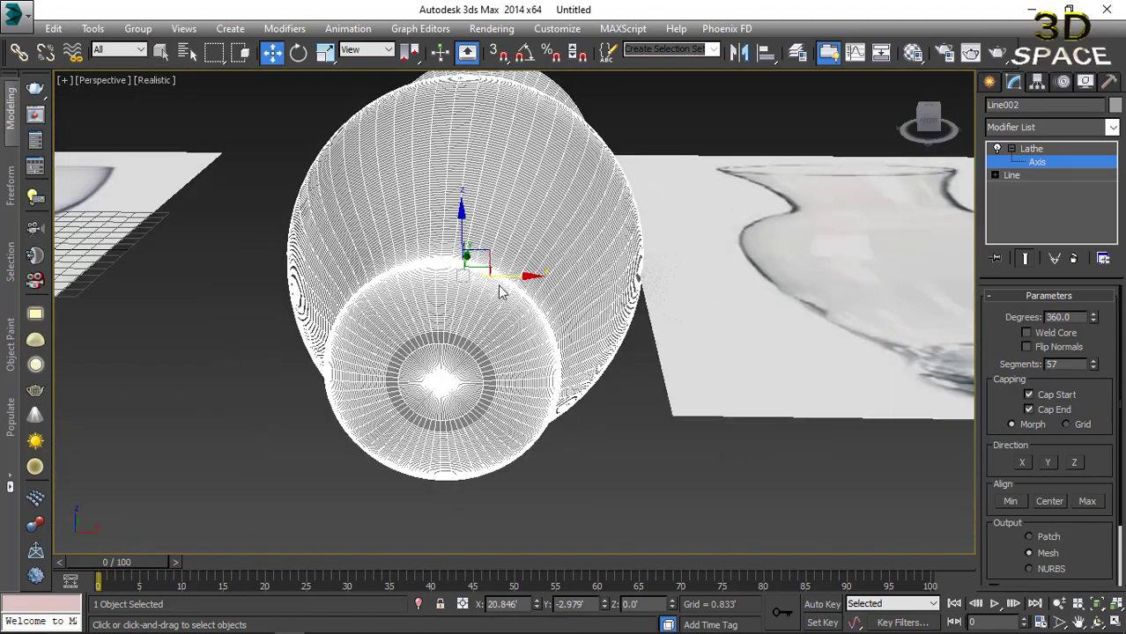
mouse_move(509, 277)
left_mouse_down()
mouse_move(561, 273)
mouse_move(549, 267)
left_mouse_up()
Inspect the vase's end cap, then return to the Line level in the modifier stack.
middle_click_drag(489, 364, 501, 320, "alt")
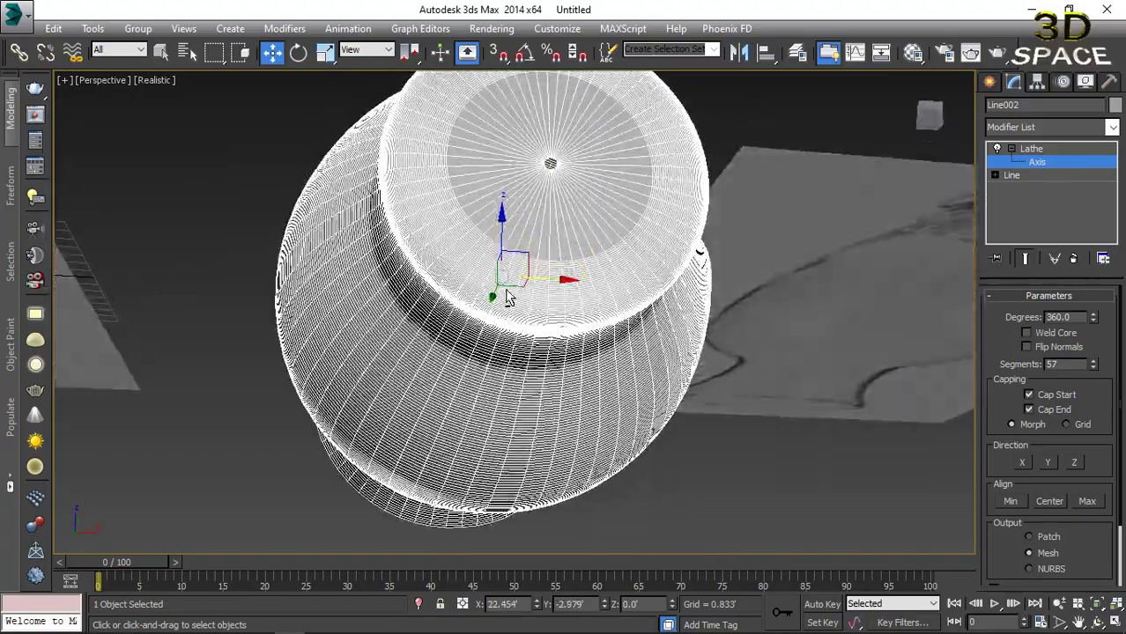
scroll(529, 256, "up", 5)
left_click(1009, 177)
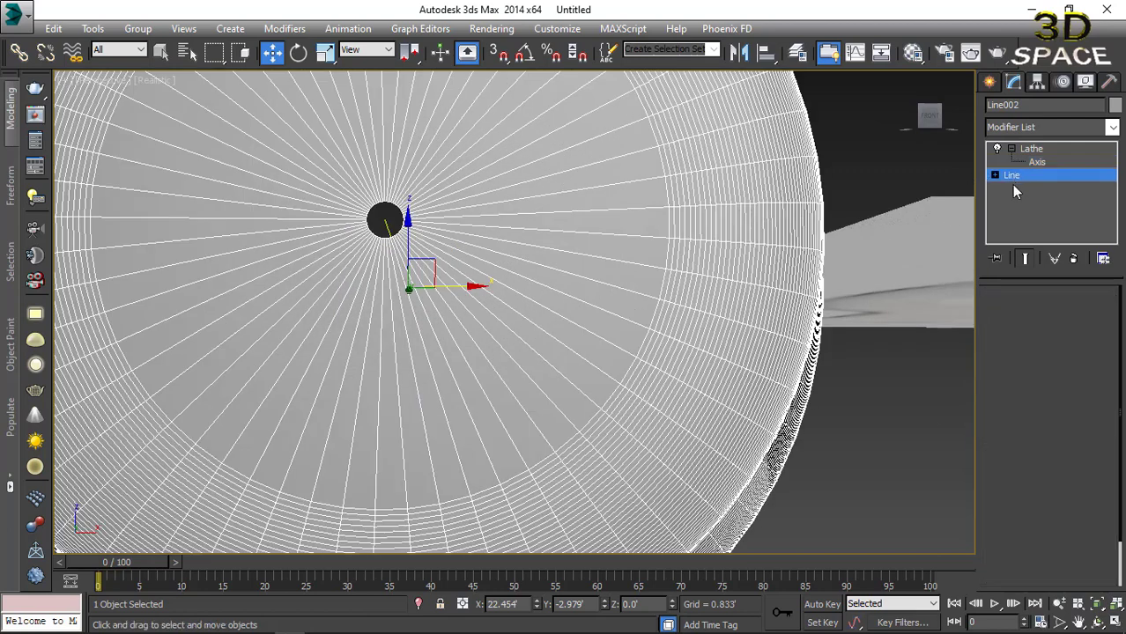
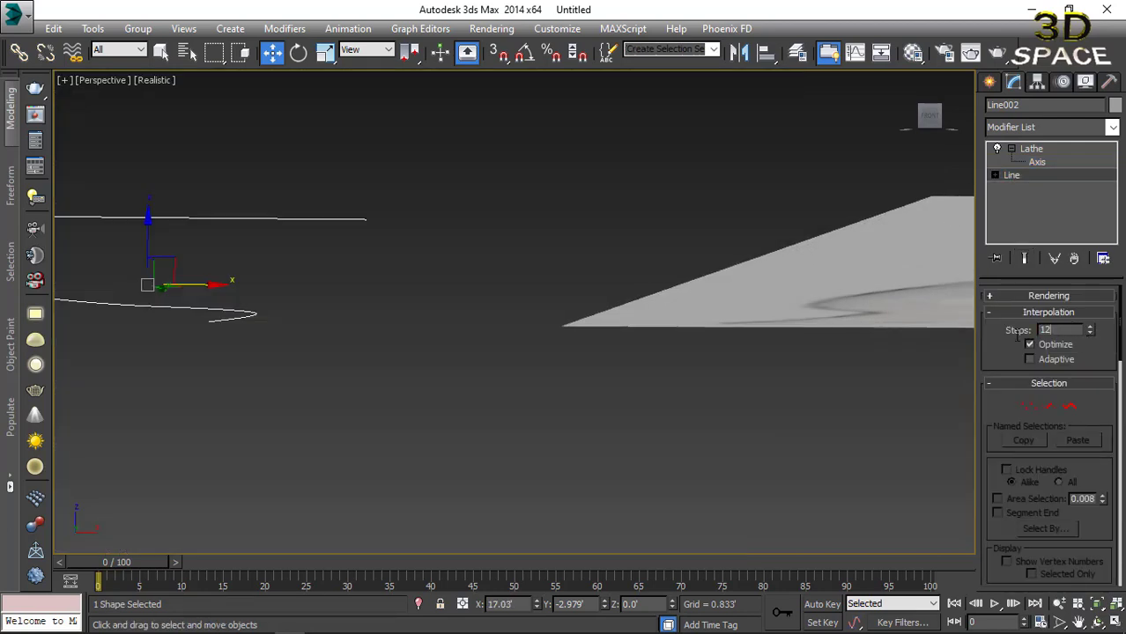
Confirm 12 interpolation steps on the profile, select Lathe and browse the modifier list.
key("Return")
left_click(1031, 149)
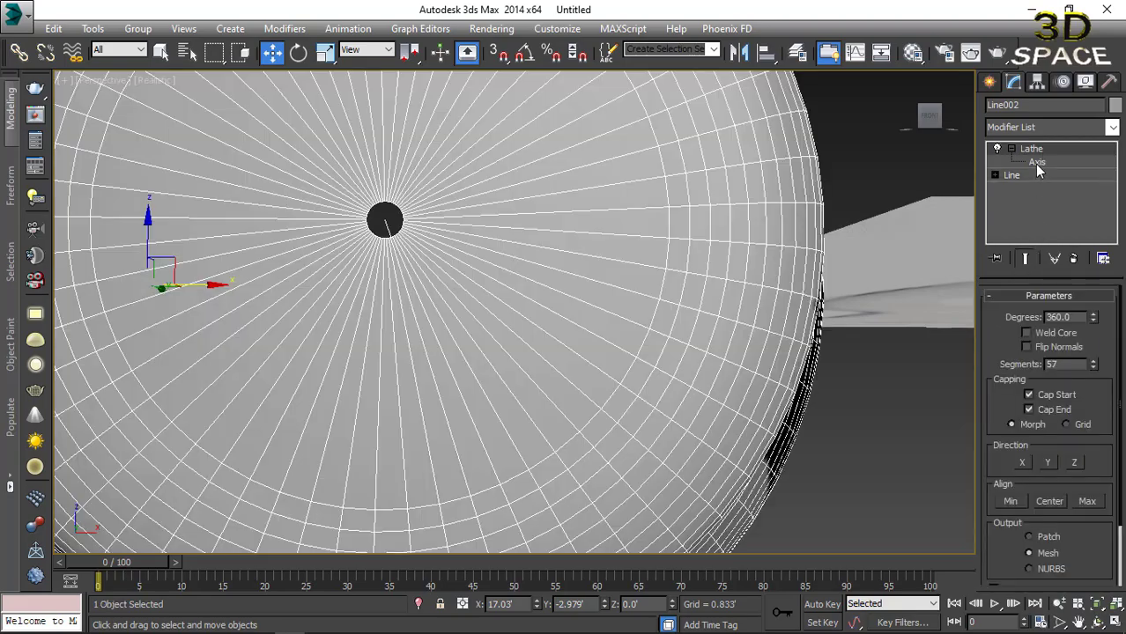
scroll(628, 269, "down", 5)
mouse_move(628, 269)
middle_mouse_down("alt")
mouse_move(638, 419)
mouse_move(621, 285)
middle_mouse_up("alt")
scroll(638, 420, "down", 4)
scroll(621, 285, "up", 4)
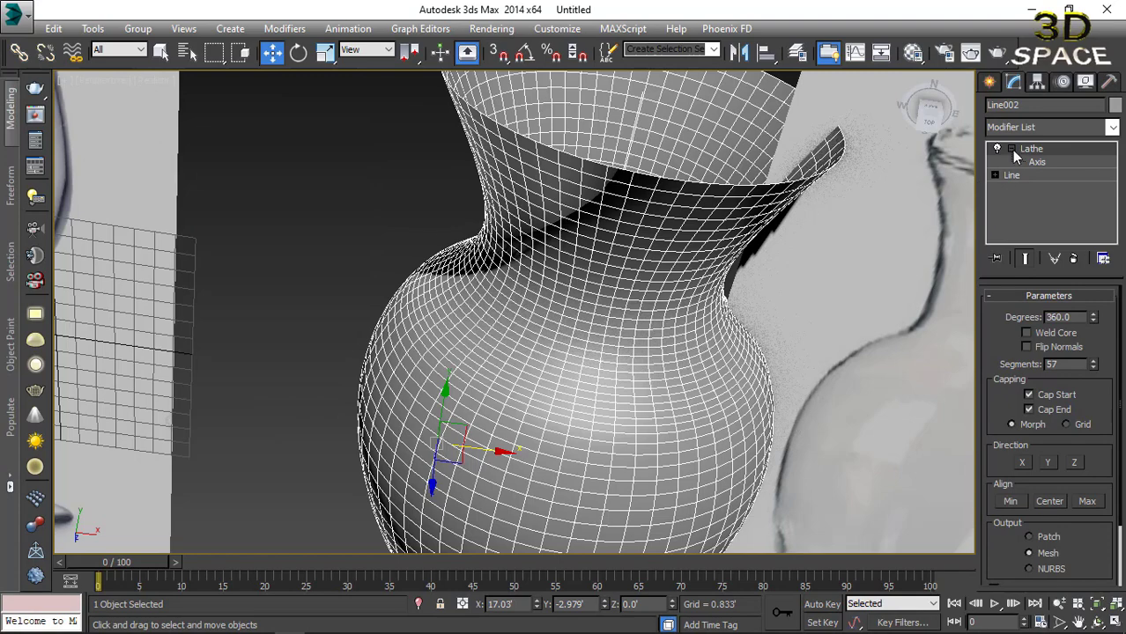
scroll(573, 366, "down", 8)
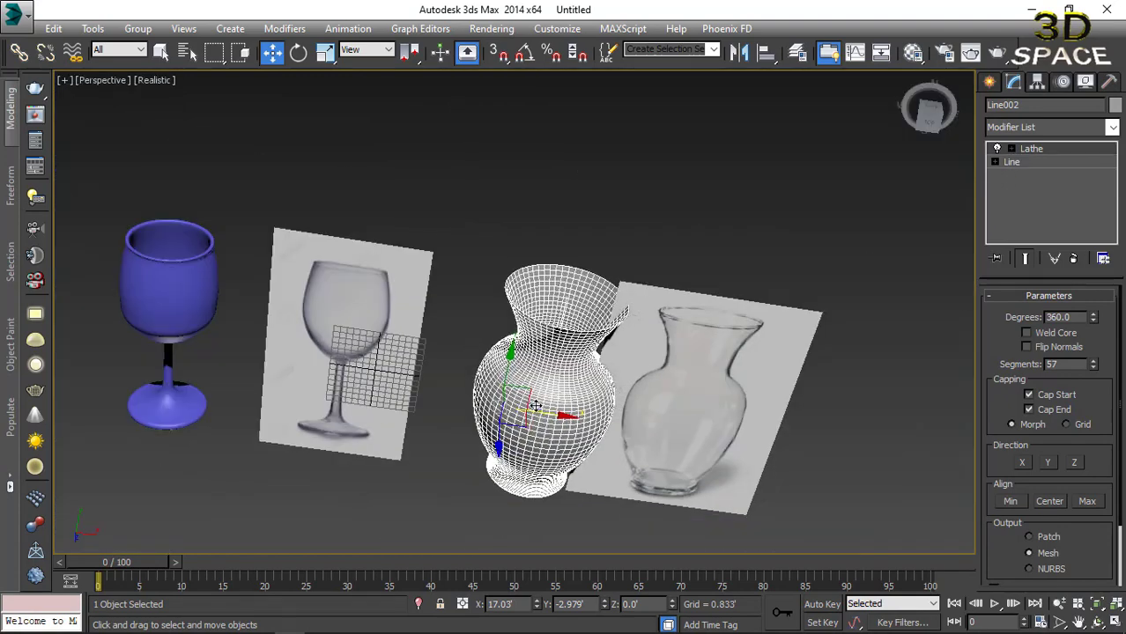
left_click_drag(515, 407, 528, 401)
middle_click_drag(528, 401, 617, 352, "alt")
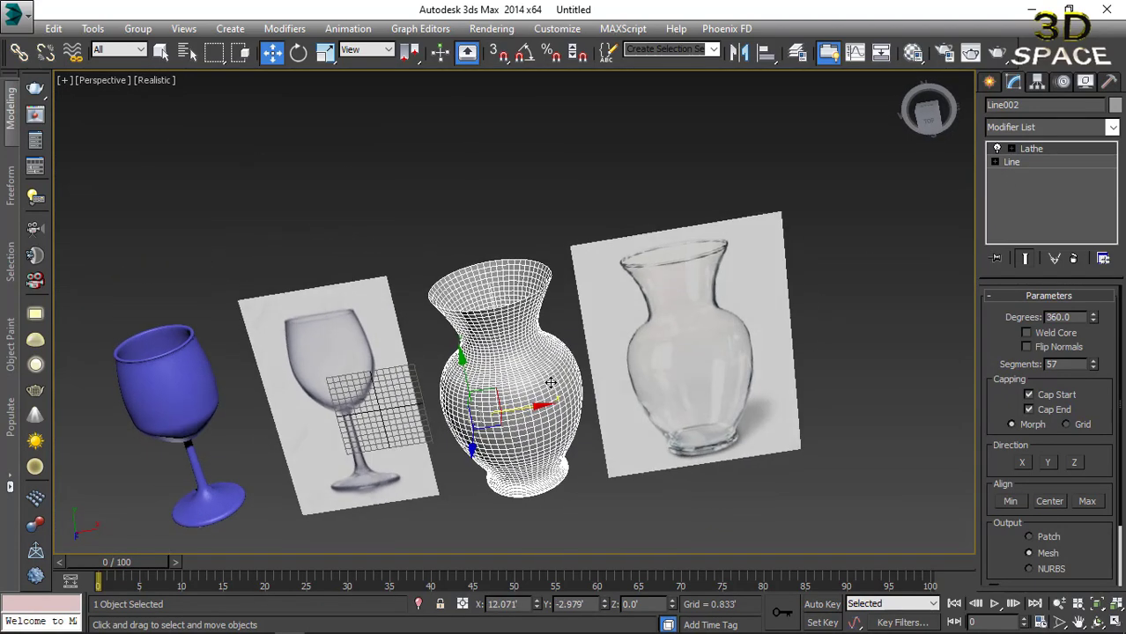
left_click(1011, 128)
scroll(1021, 159, "down", 5)
scroll(1021, 159, "down", 10)
Add a Shell modifier above Lathe, then an Edit Poly modifier on top of Shell.
left_click(1021, 167)
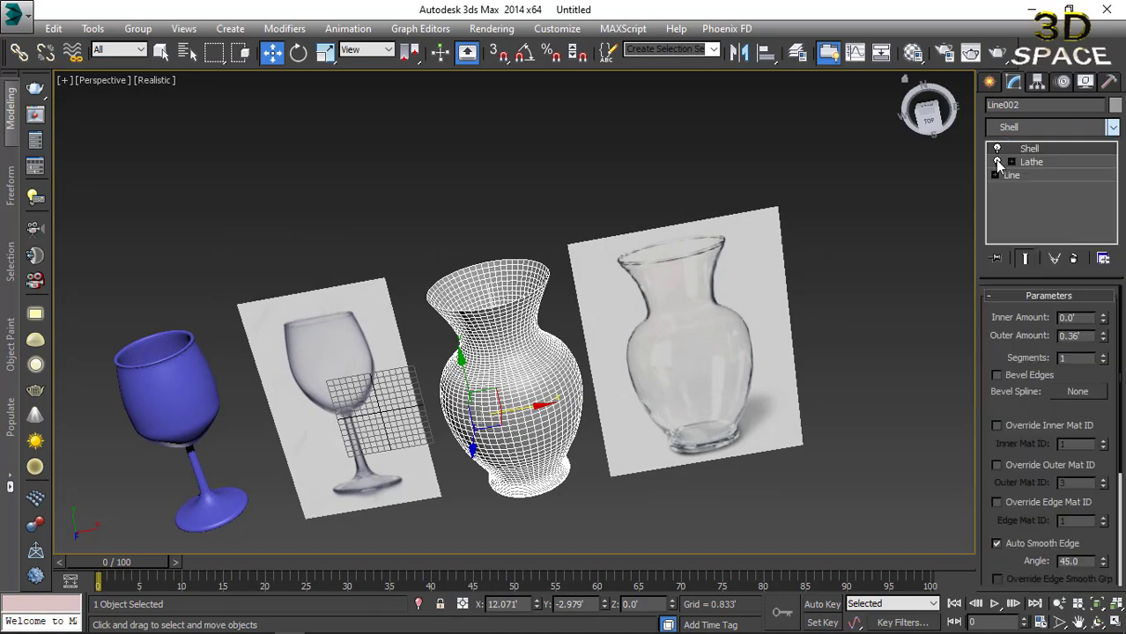
scroll(513, 341, "up", 5)
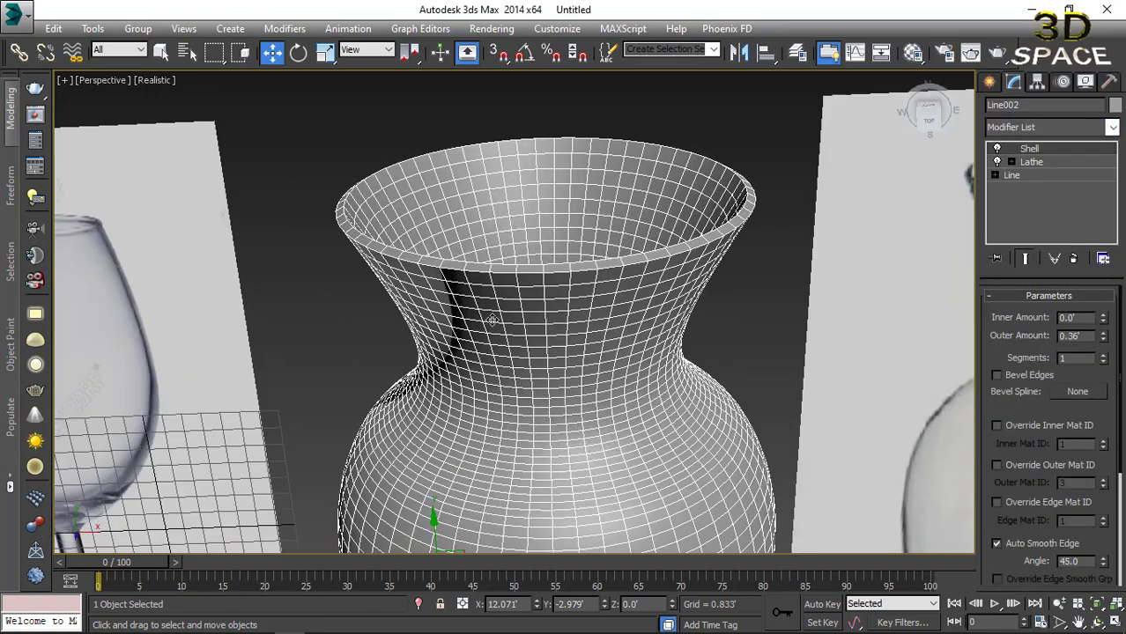
right_click(628, 291)
left_click(1045, 132)
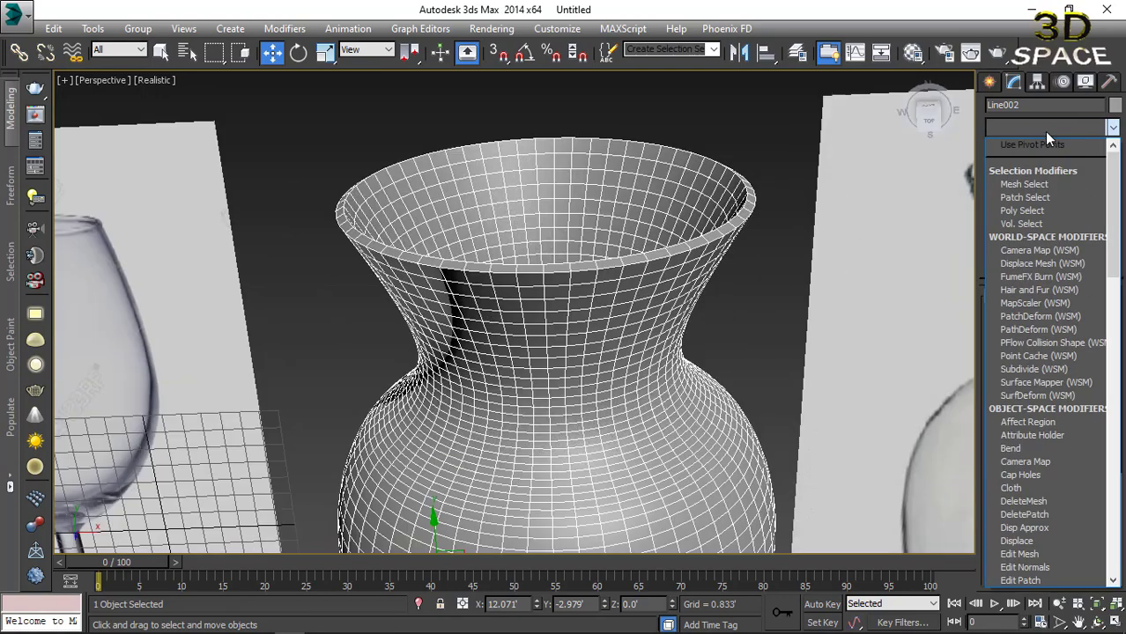
key("e")
key("Return")
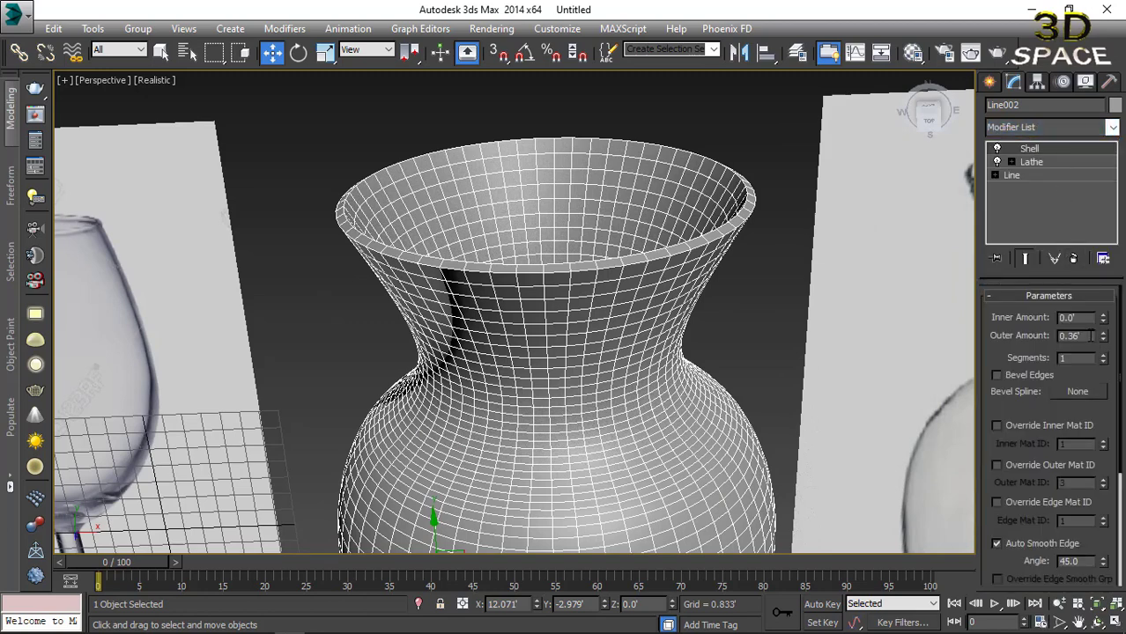
left_click(1027, 130)
key("e")
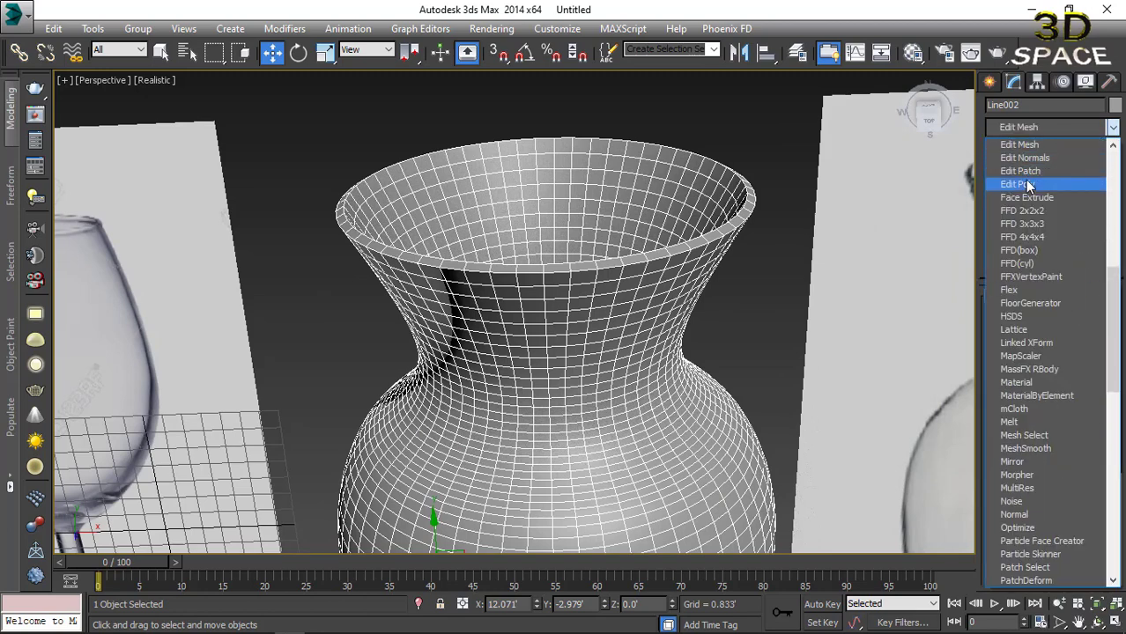
left_click(1026, 181)
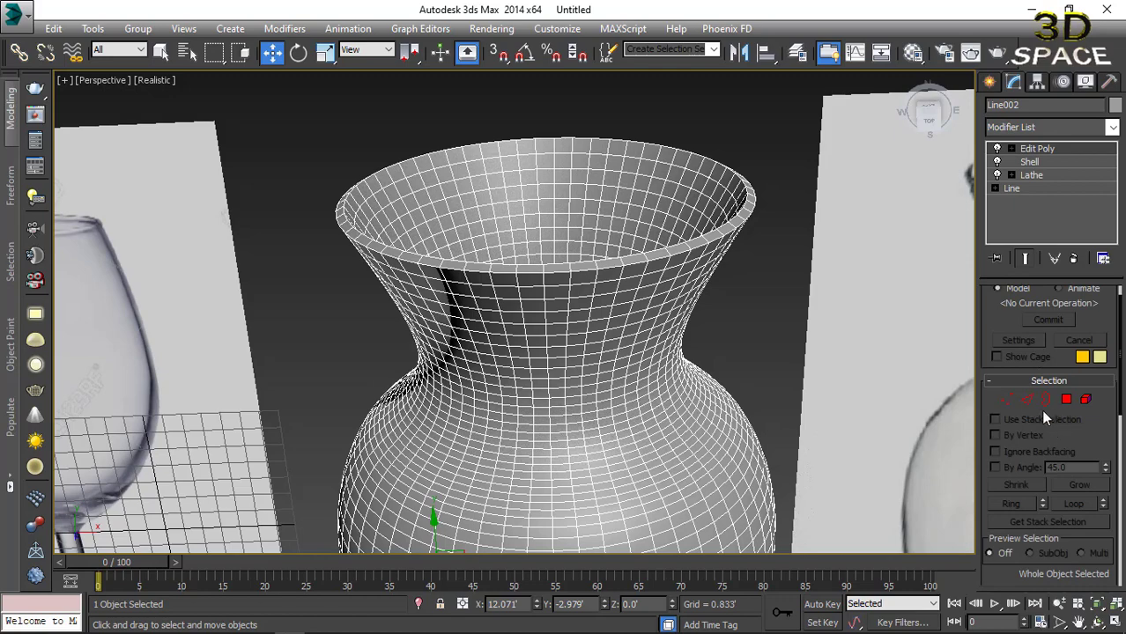
Ring-select the 57 rim edges and connect them with one edge loop slid toward the rim.
left_click(1027, 400)
scroll(574, 123, "up", 2)
scroll(544, 159, "up", 3)
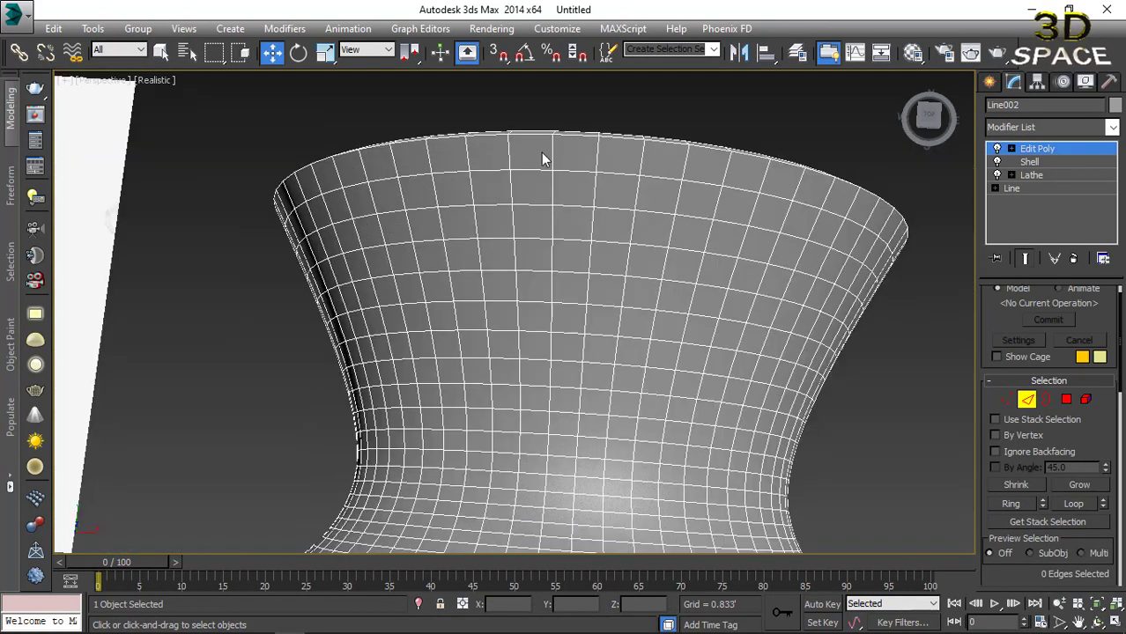
left_click(553, 147)
left_click(509, 147, "shift")
right_click(509, 146)
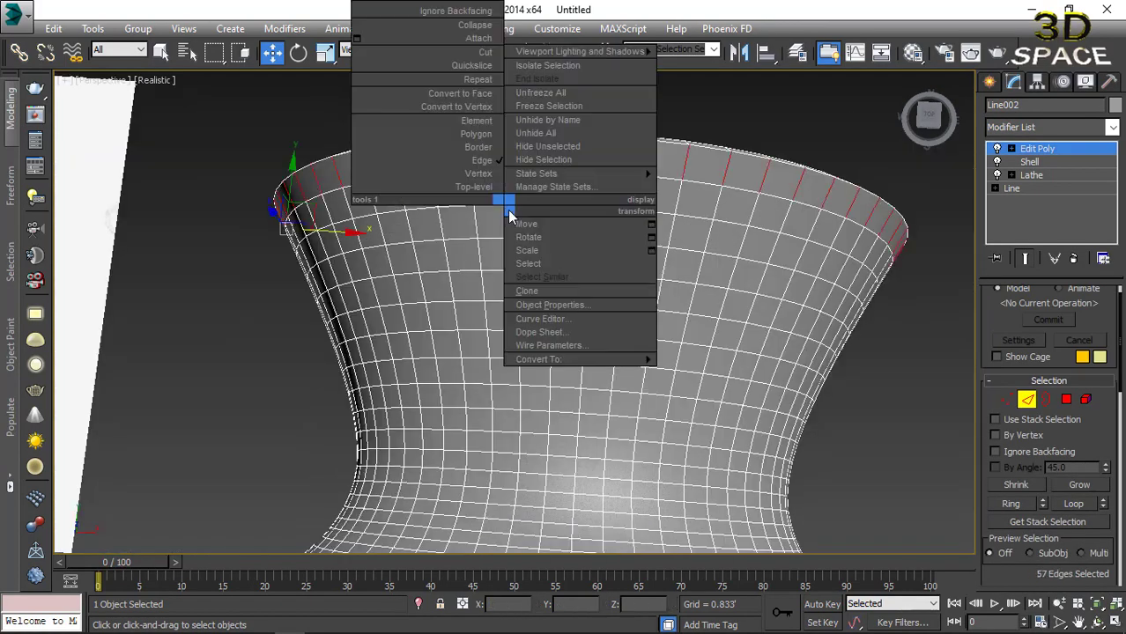
left_click(366, 263)
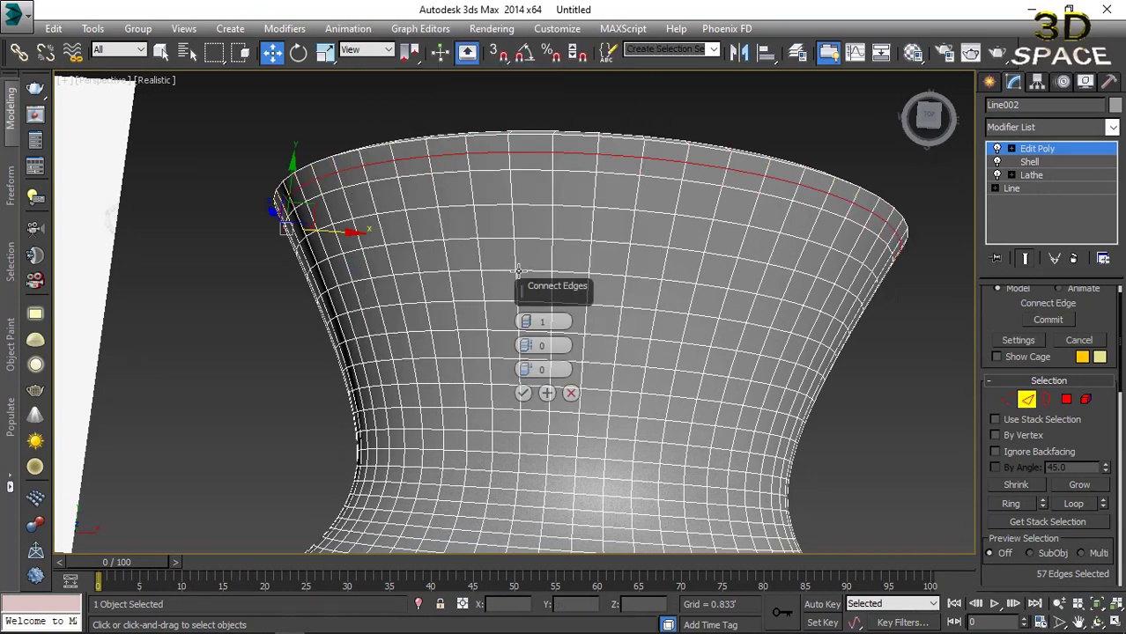
mouse_move(525, 369)
left_mouse_down()
mouse_move(524, 473)
mouse_move(552, 464)
left_mouse_up()
left_click(524, 394)
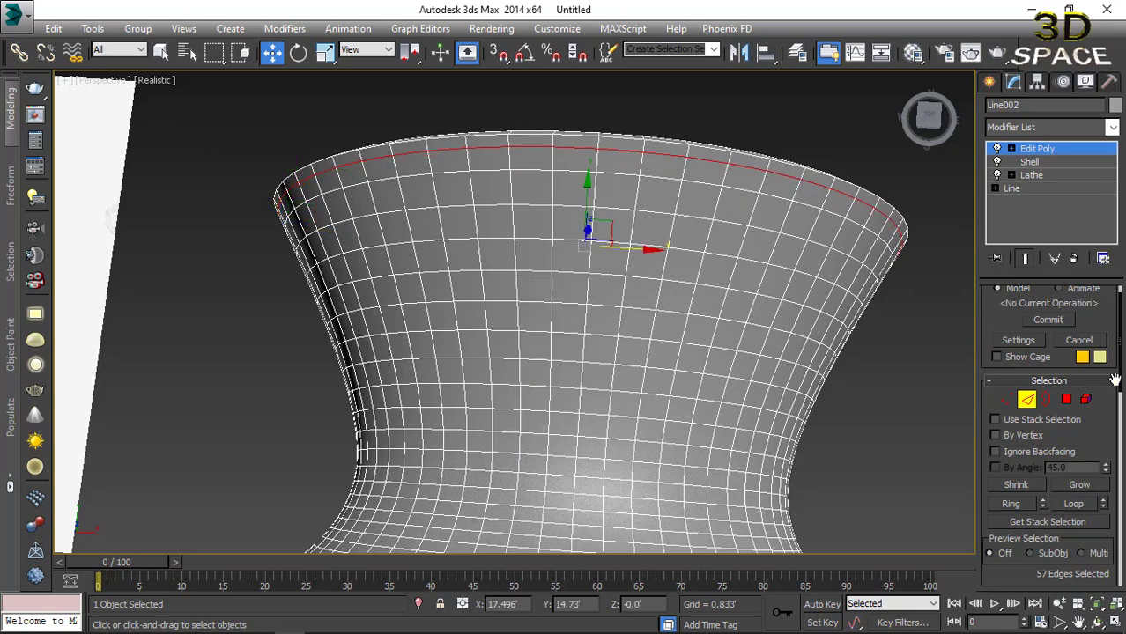
Extrude the 57 rim polygons by 0.235 into a lip, then exit Polygon mode.
key("4")
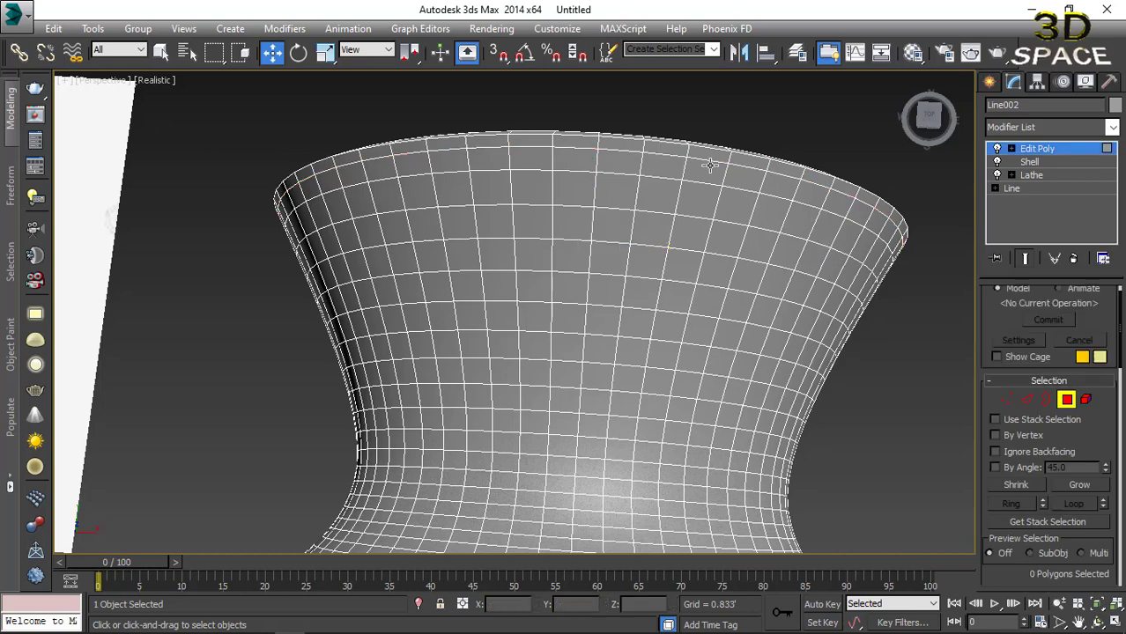
left_click(708, 155)
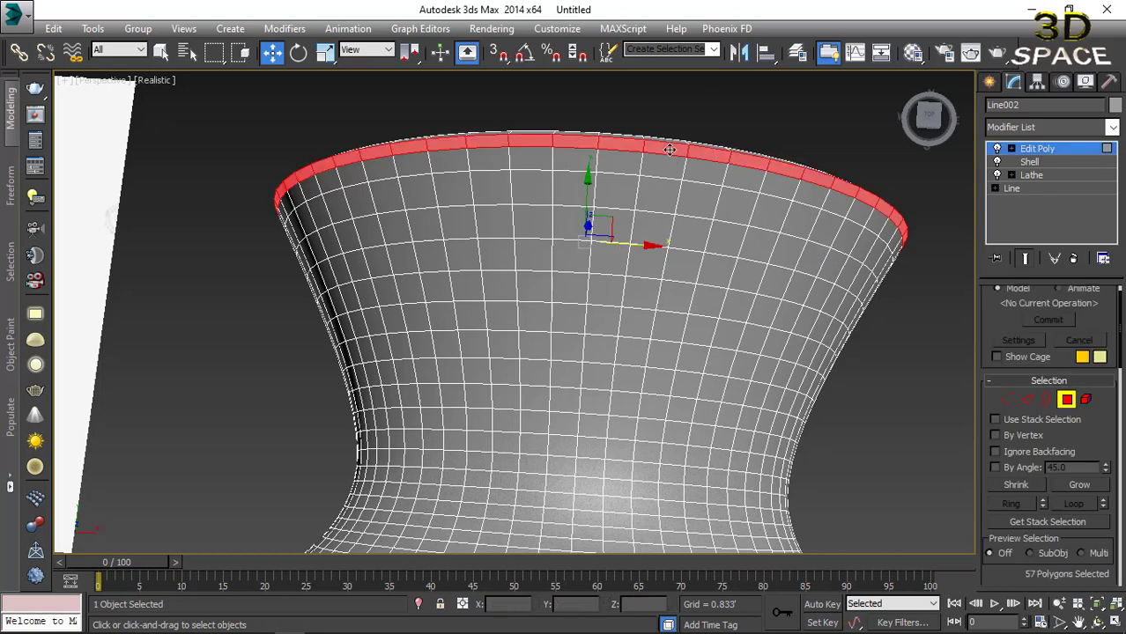
right_click(666, 221)
left_click(518, 269)
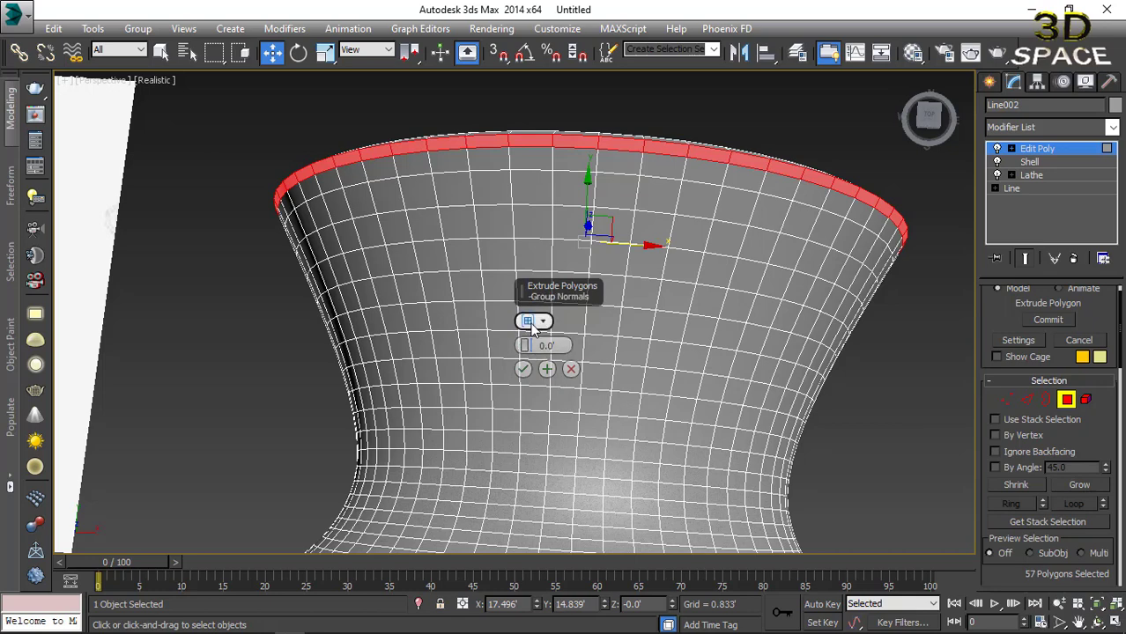
left_click_drag(527, 345, 526, 349)
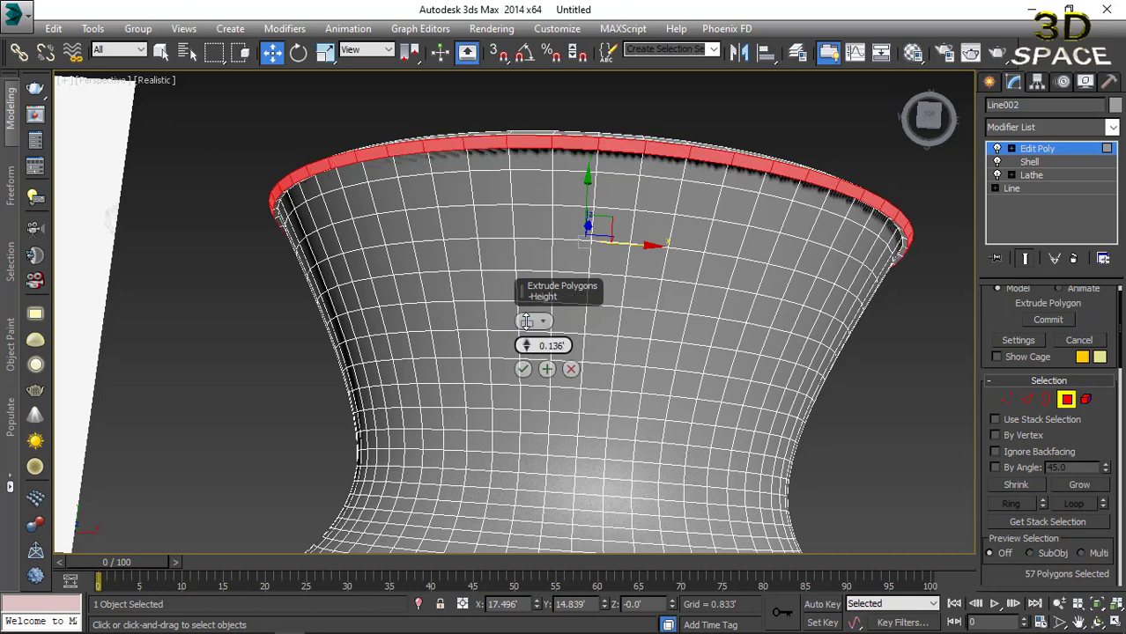
left_click(522, 369)
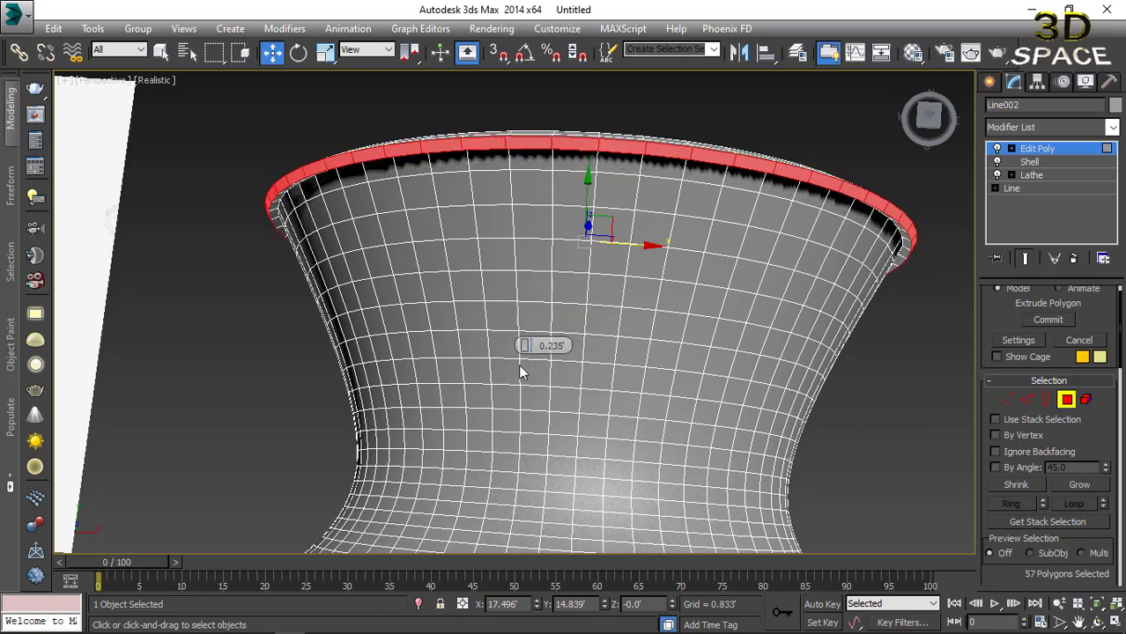
left_click(1014, 152)
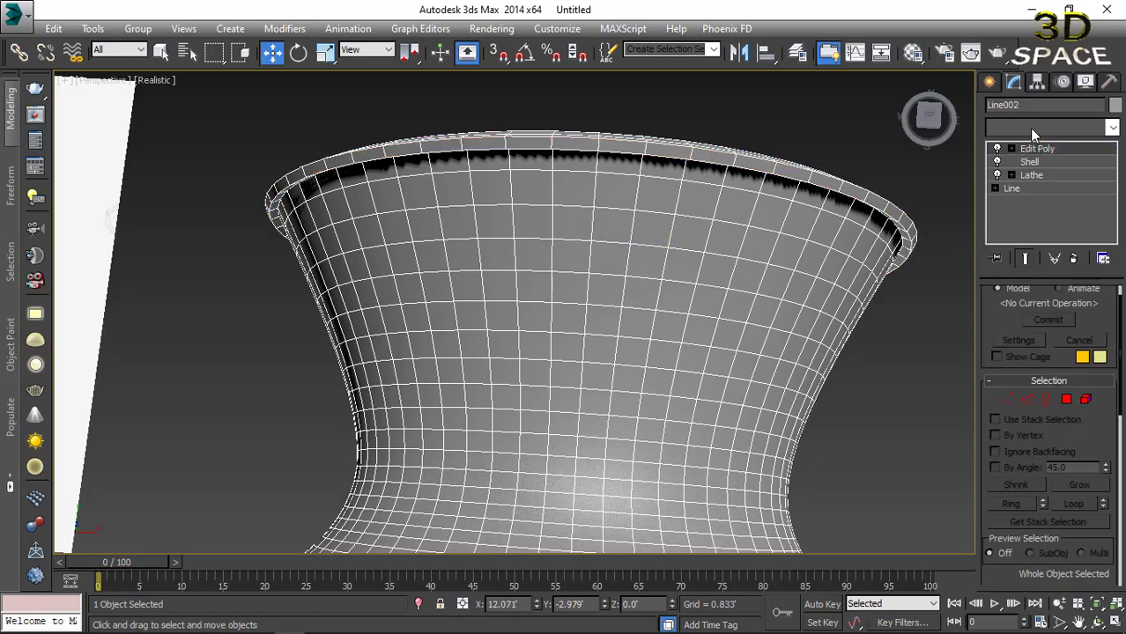
Add a TurboSmooth modifier at 1 iteration above Edit Poly and orbit the smoothed vase.
left_click(1029, 128)
left_click(1029, 342)
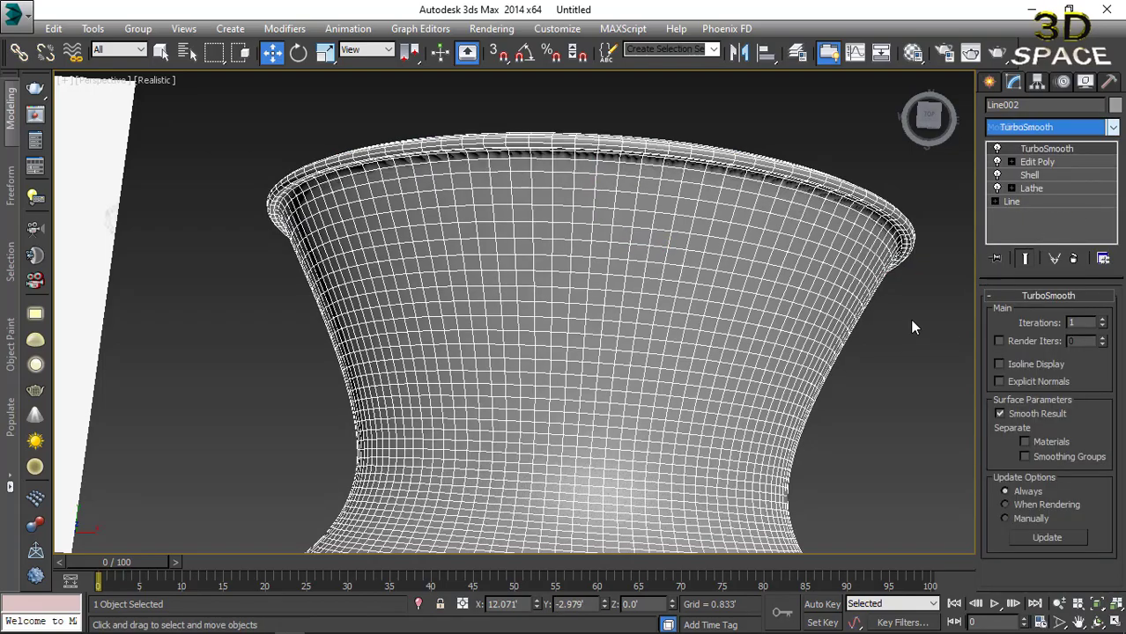
mouse_move(617, 352)
middle_mouse_down("alt")
mouse_move(837, 405)
mouse_move(817, 289)
middle_mouse_up("alt")
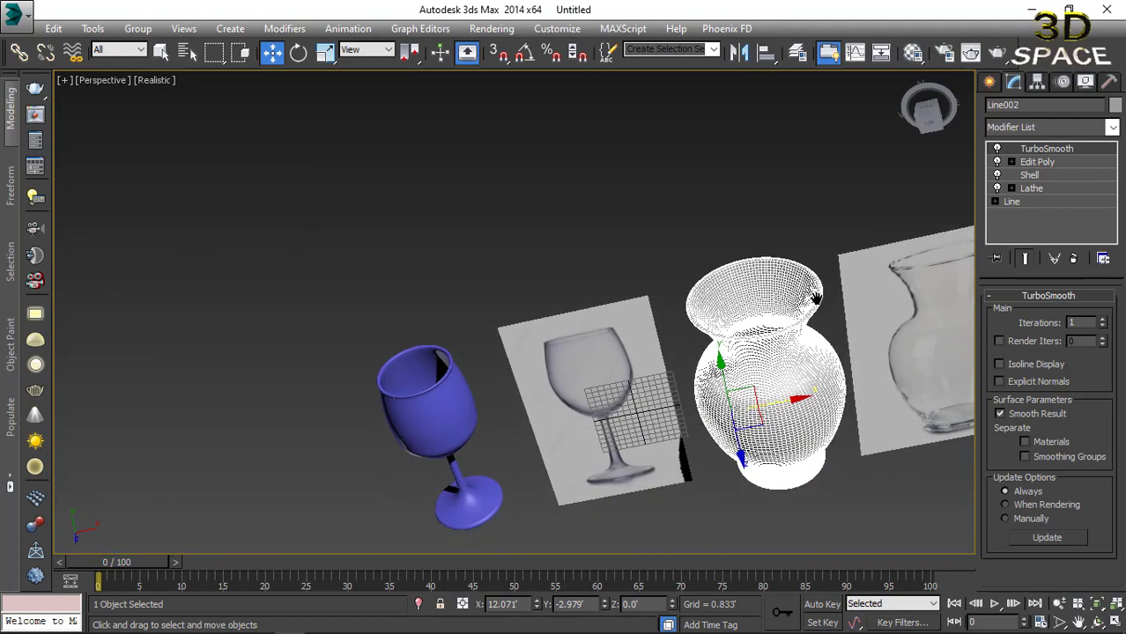
scroll(816, 289, "up", 5)
scroll(705, 264, "down", 8)
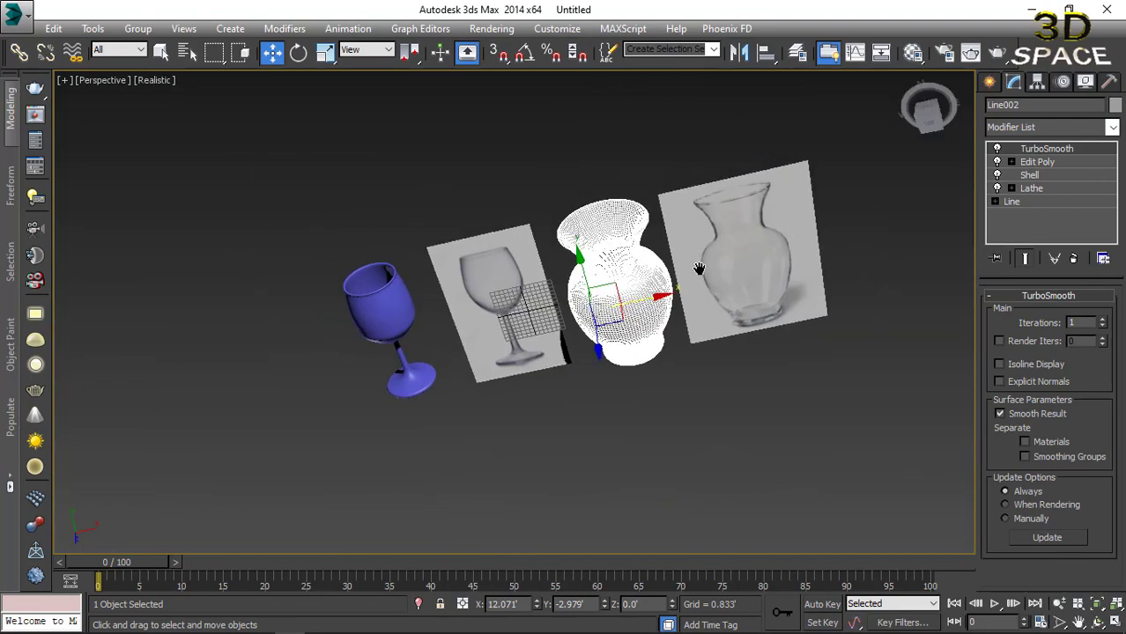
middle_click_drag(705, 265, 637, 164, "alt")
Deselect the vase, inspect its opening from several angles, then zoom out in Top view.
left_click(637, 164)
mouse_move(625, 210)
middle_mouse_down("alt")
mouse_move(619, 279)
mouse_move(633, 355)
middle_mouse_up("alt")
scroll(618, 279, "up", 5)
scroll(630, 184, "up", 2)
scroll(631, 184, "down", 8)
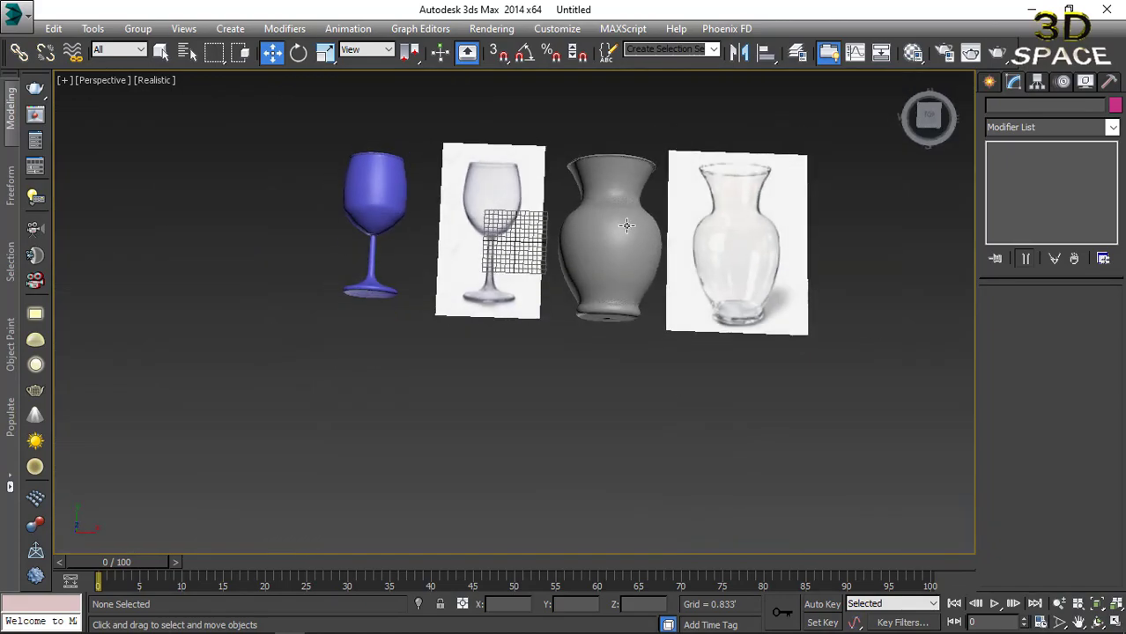
scroll(636, 239, "up", 4)
mouse_move(636, 239)
middle_mouse_down("alt")
mouse_move(616, 293)
mouse_move(669, 304)
mouse_move(604, 251)
middle_mouse_up("alt")
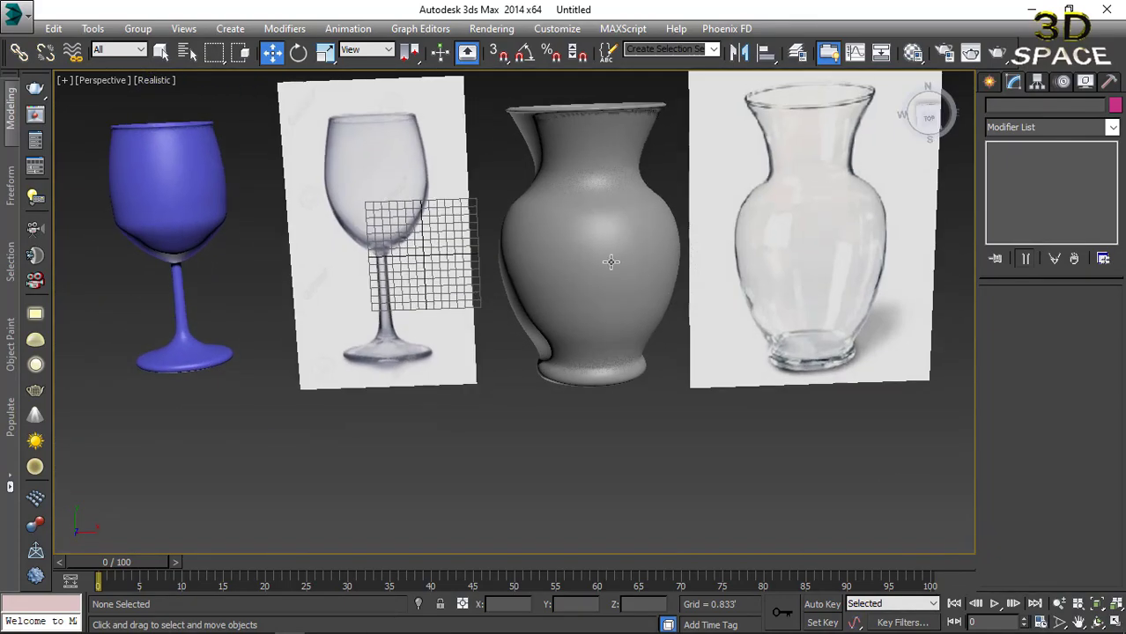
scroll(604, 251, "down", 6)
mouse_move(538, 271)
middle_mouse_down("alt")
mouse_move(583, 325)
mouse_move(548, 217)
middle_mouse_up("alt")
scroll(583, 324, "up", 5)
scroll(584, 325, "down", 5)
scroll(553, 217, "up", 4)
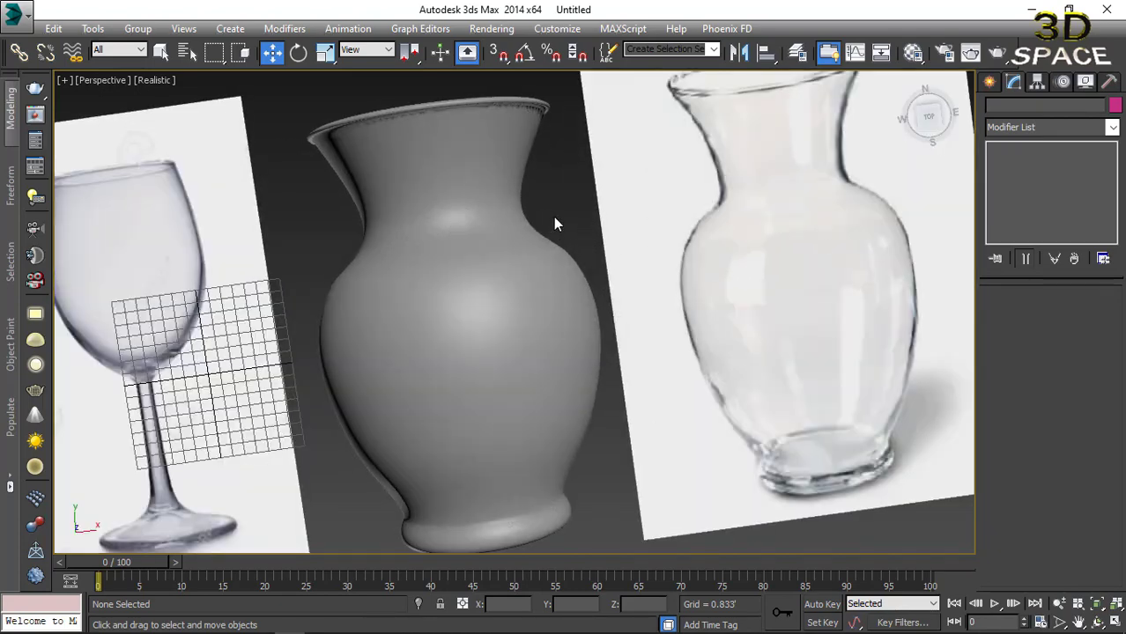
key("t")
scroll(514, 312, "down", 2)
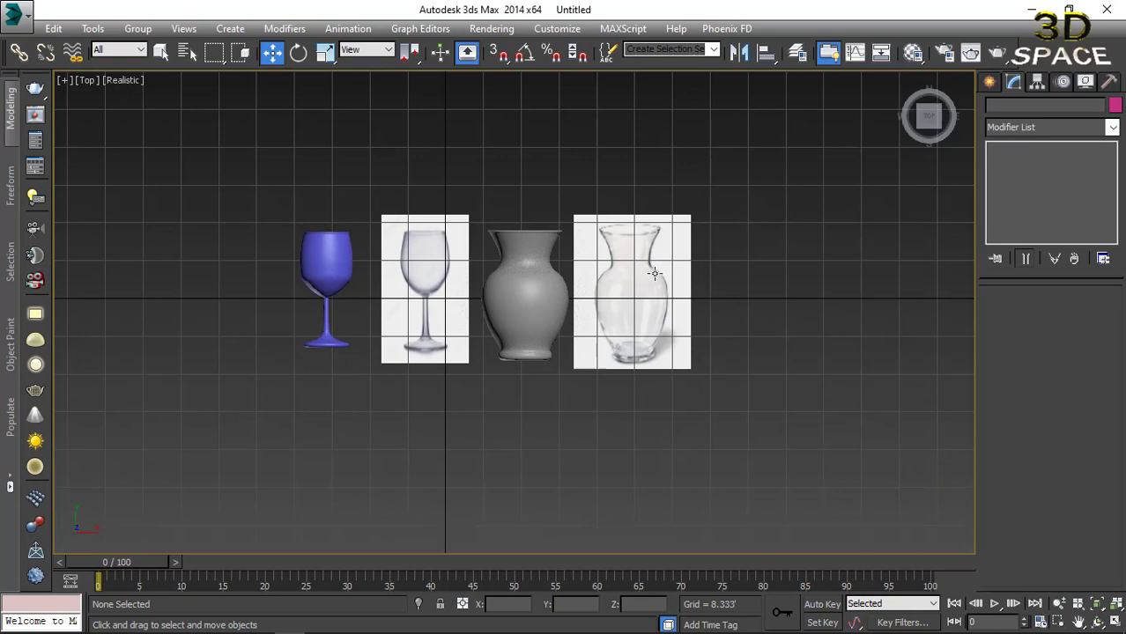
Draw a curved Line profile in Top view from the rim down the stem to the foot's edge.
left_click(991, 86)
left_click(1018, 197)
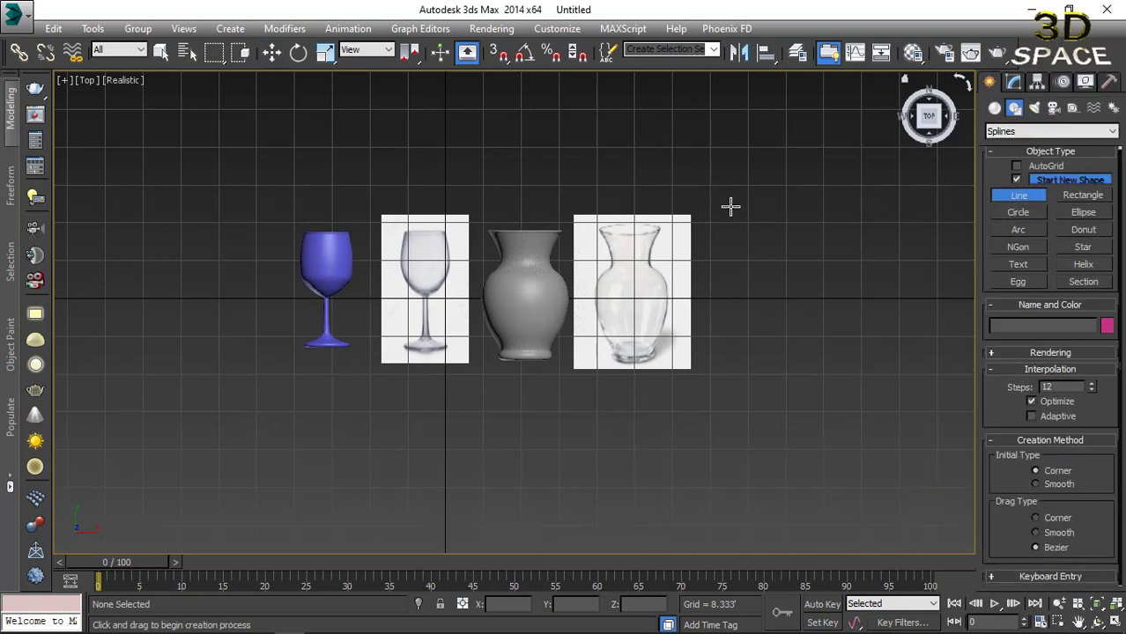
scroll(625, 209, "up", 2)
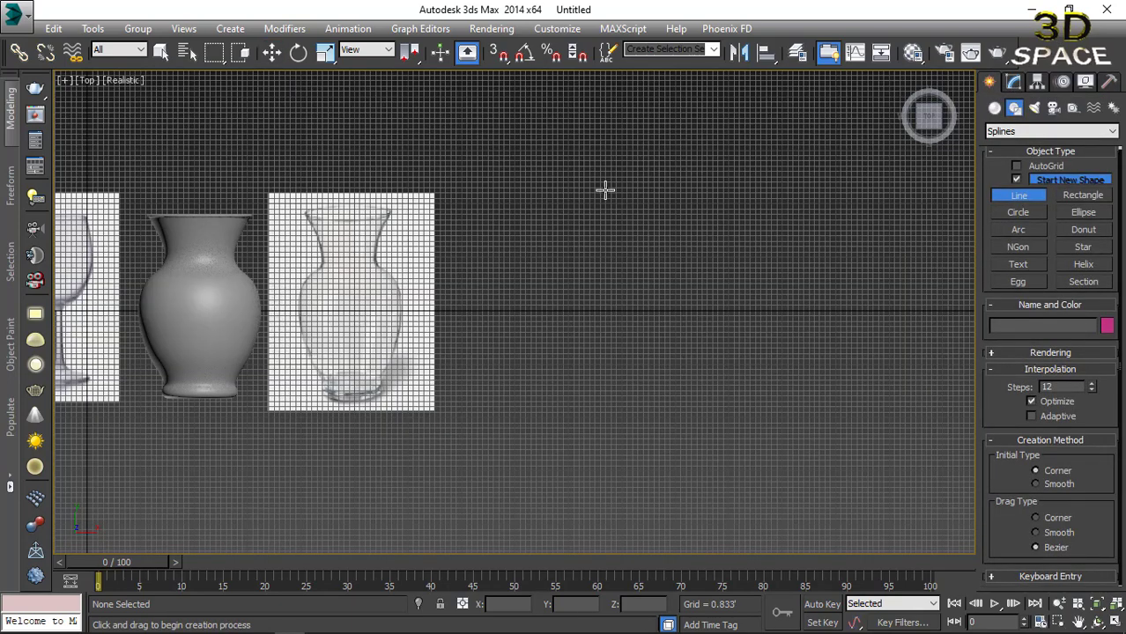
left_click(604, 192)
left_click_drag(607, 341, 641, 365)
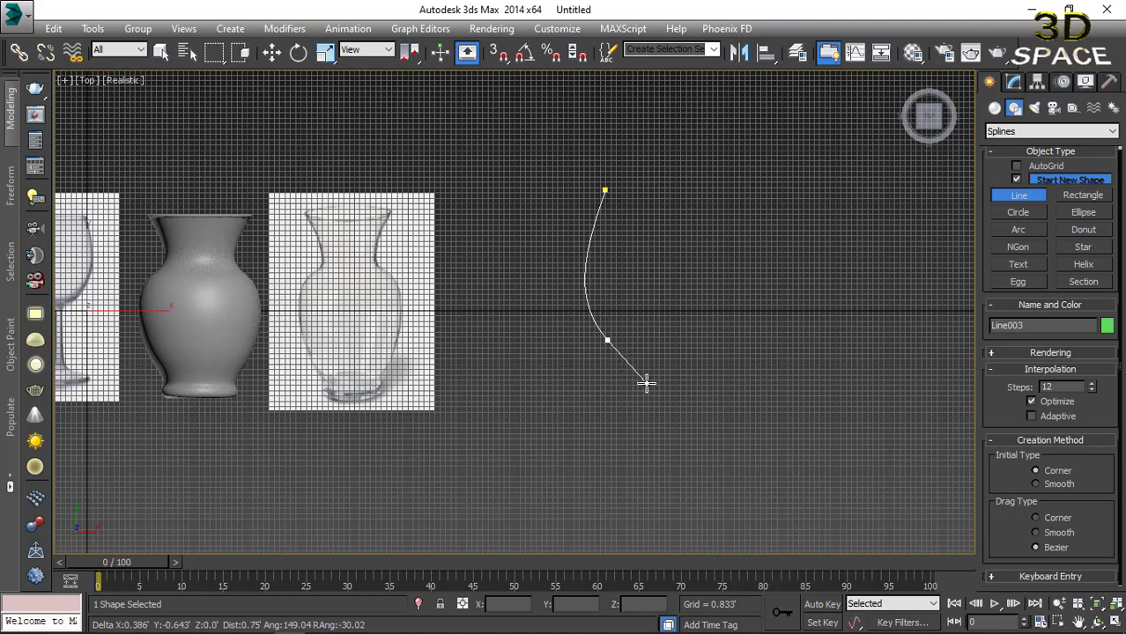
left_click(642, 480)
middle_click_drag(642, 481, 630, 342)
left_click(592, 352)
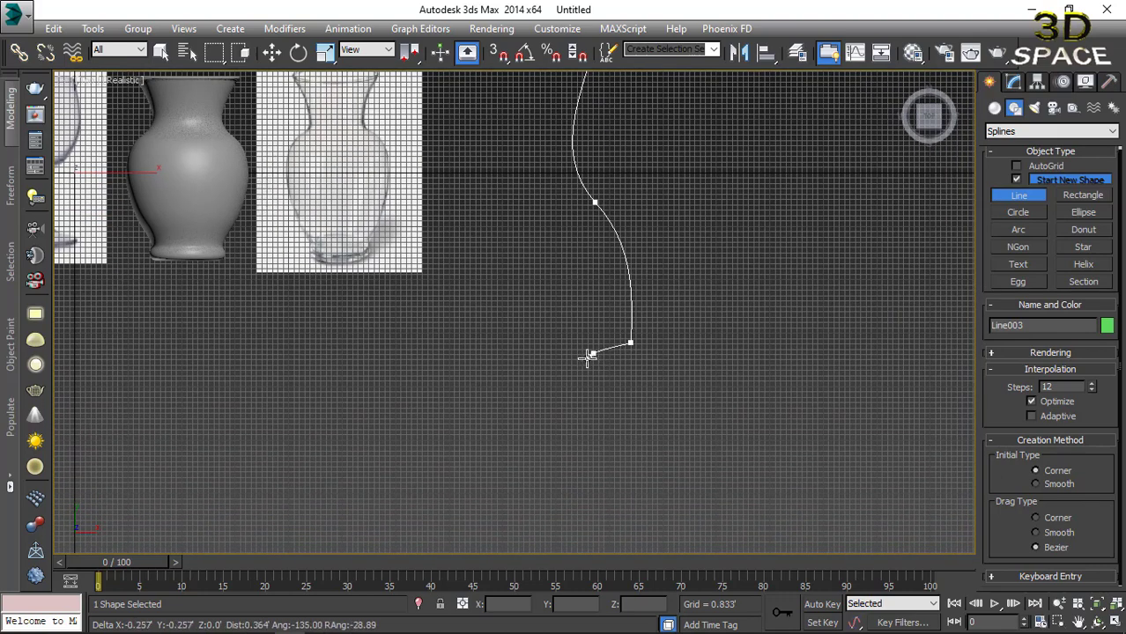
left_click_drag(587, 357, 600, 366)
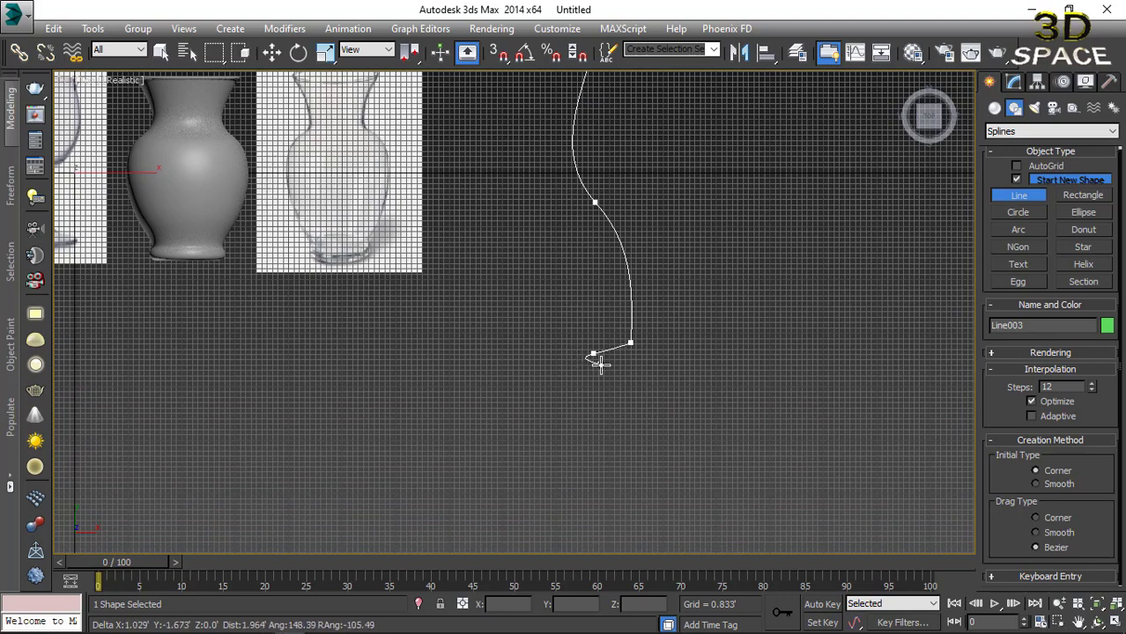
left_click(600, 364)
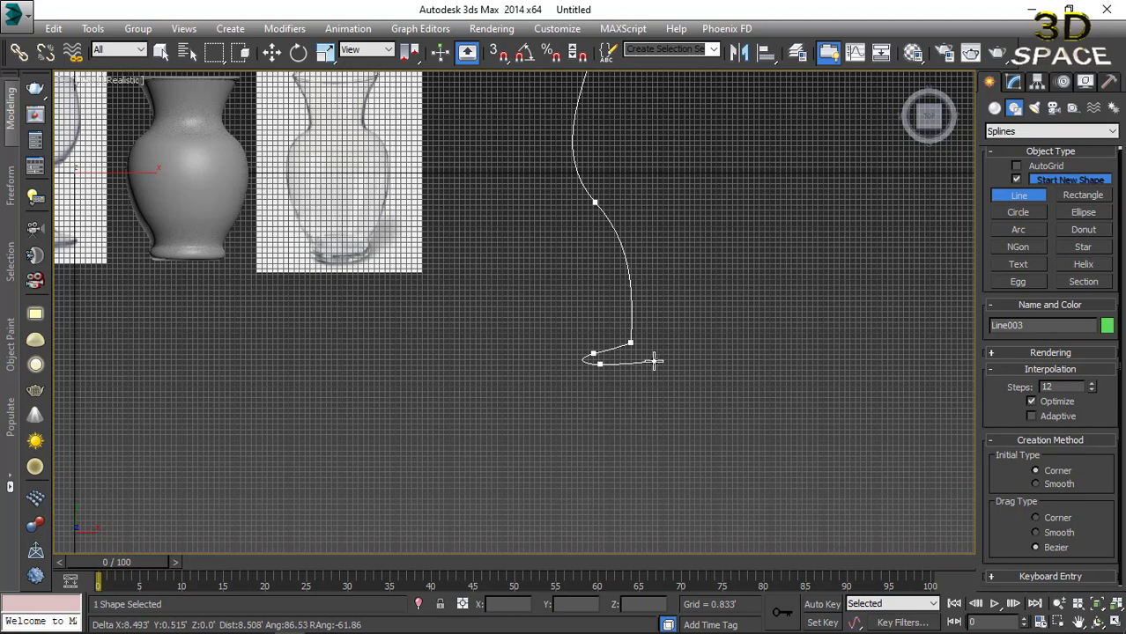
left_click(648, 363)
right_click(648, 364)
right_click(648, 364)
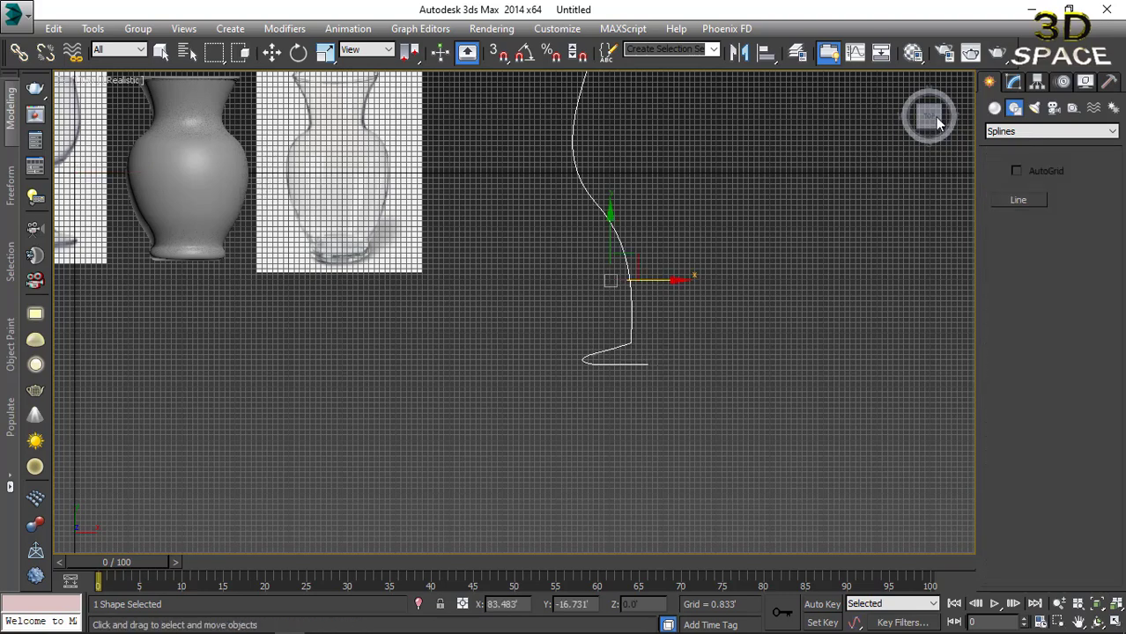
Lathe the profile and shift its axis to widen the goblet, checking it in Perspective.
left_click(1014, 81)
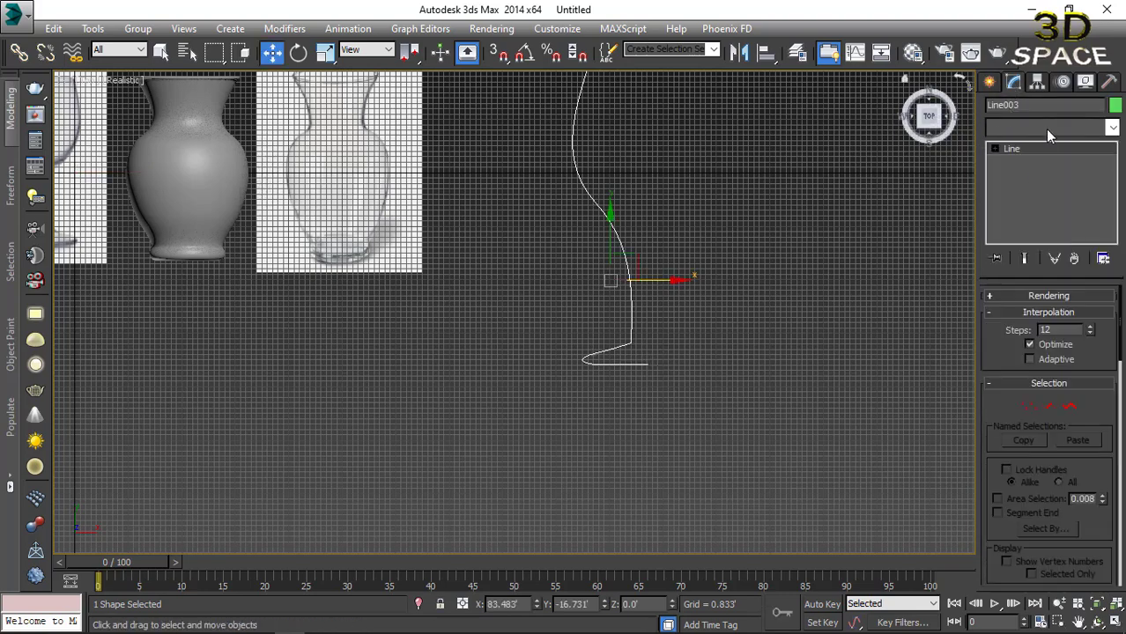
left_click(1045, 129)
scroll(1043, 150, "down", 10)
left_click(1037, 141)
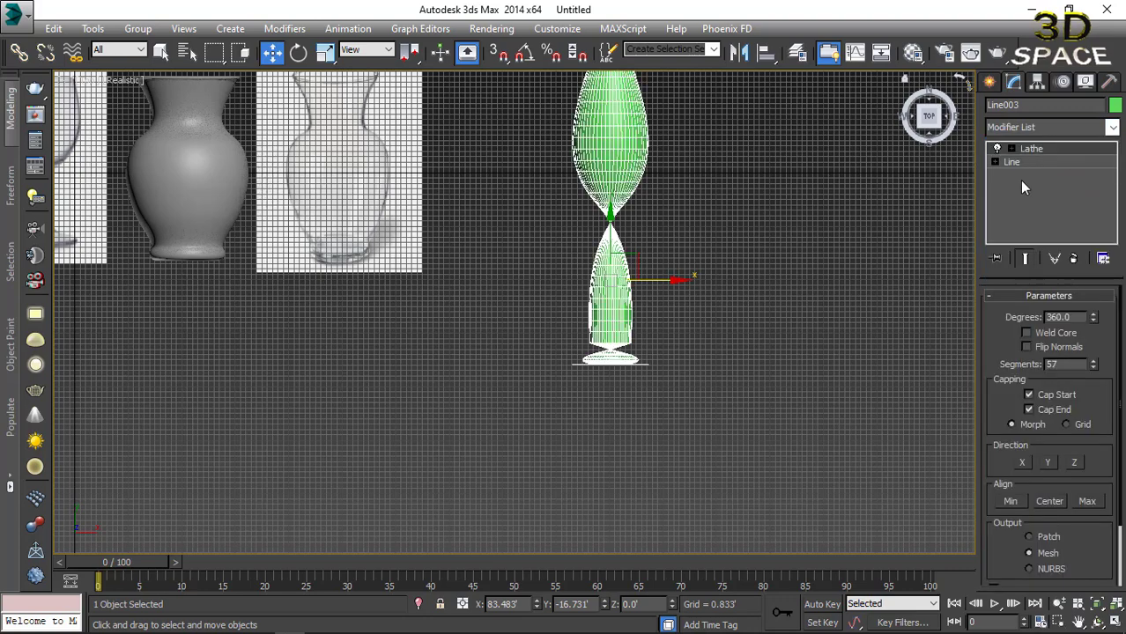
left_click(1037, 162)
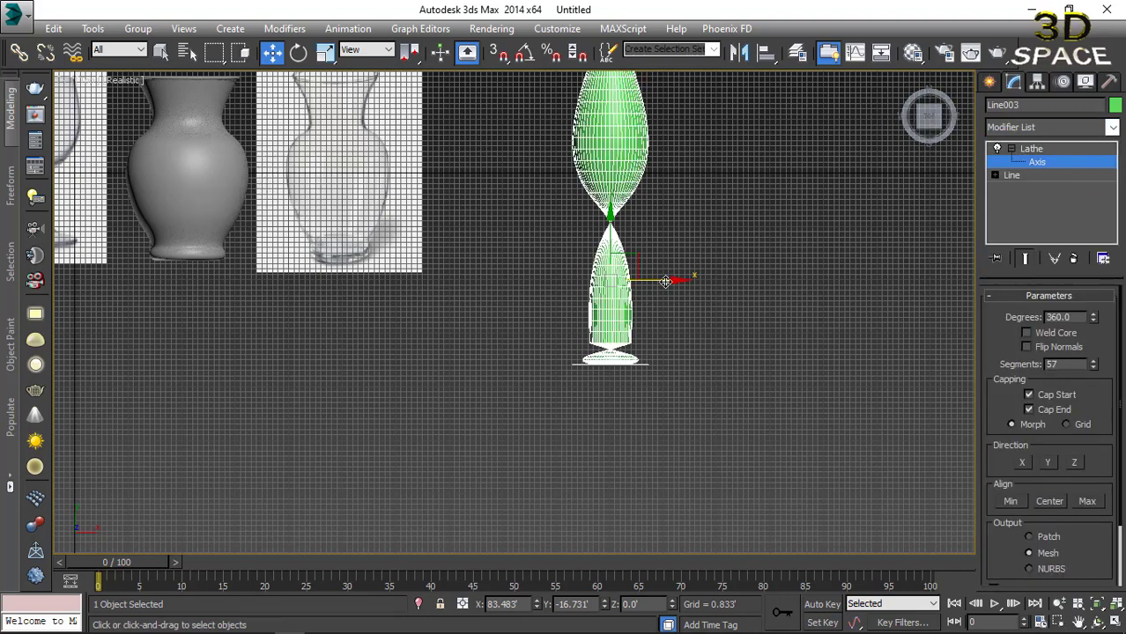
left_click_drag(667, 281, 723, 284)
key("p")
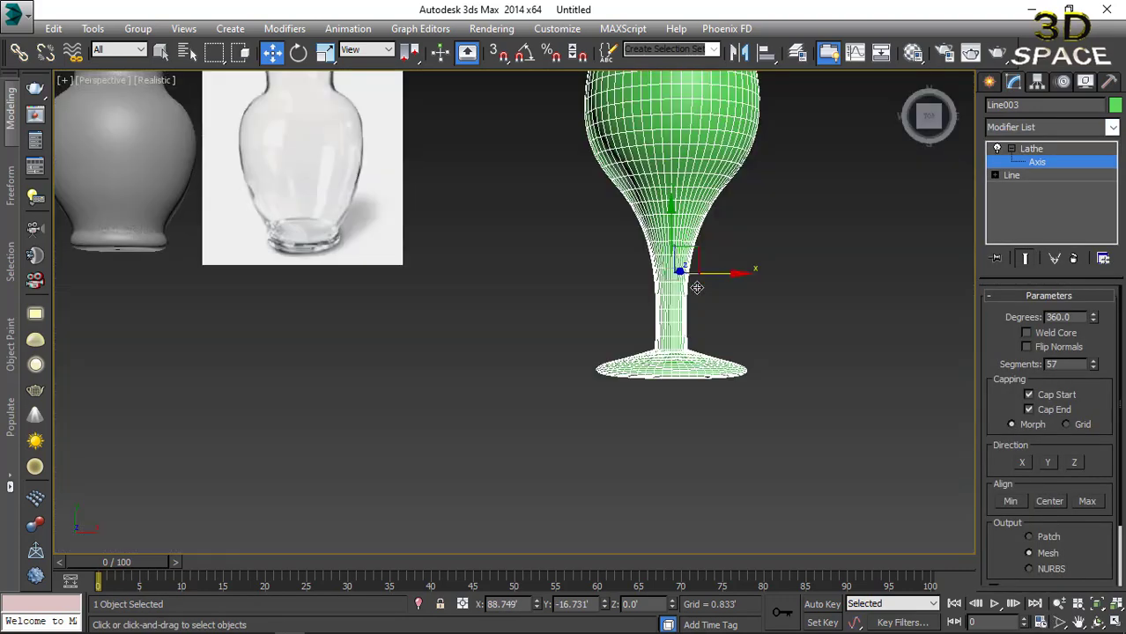
key("z")
mouse_move(661, 288)
middle_mouse_down("alt")
mouse_move(619, 275)
mouse_move(495, 300)
mouse_move(529, 370)
middle_mouse_up("alt")
scroll(528, 370, "down", 3)
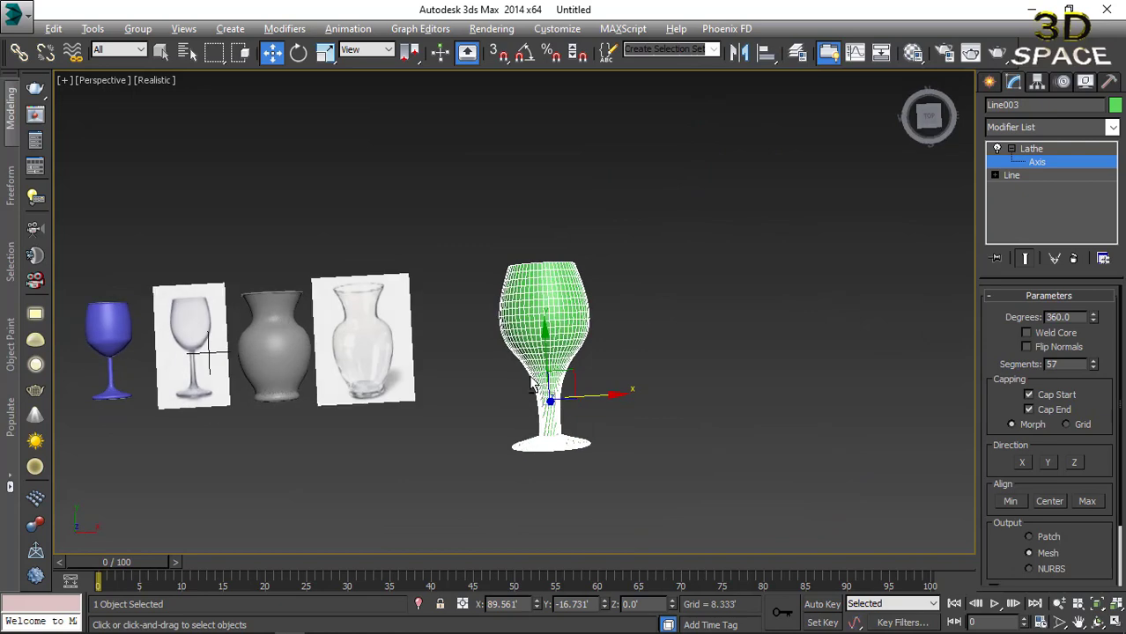
scroll(533, 377, "up", 5)
left_click(1027, 154)
Insert a new vertex below the profile's bend and move it to reshape the stem.
left_click(1011, 148)
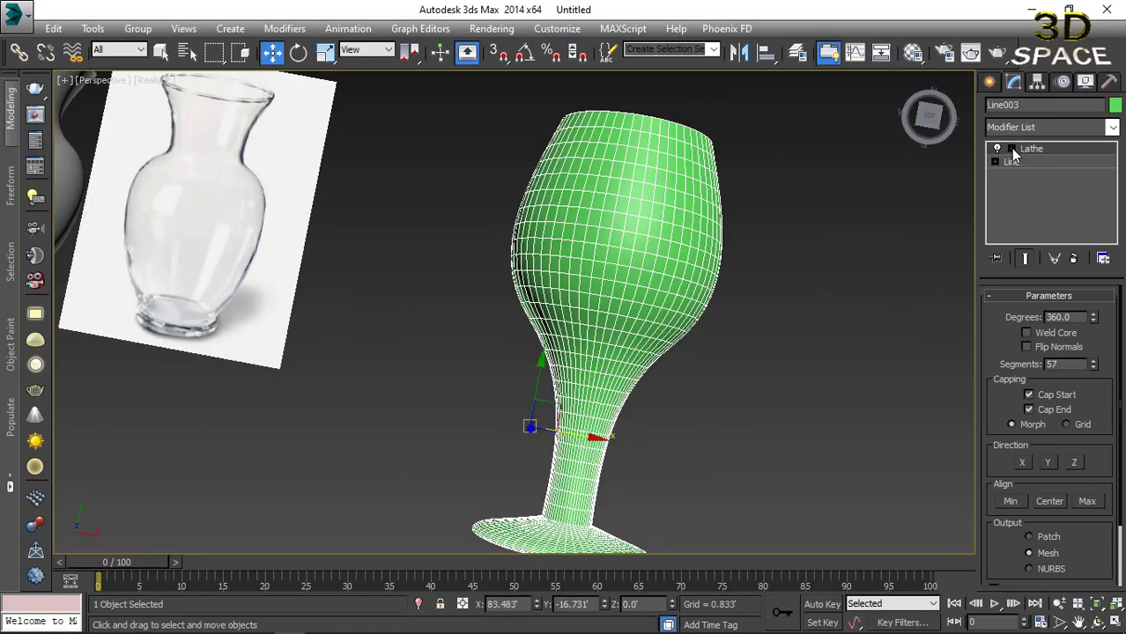
left_click(1018, 162)
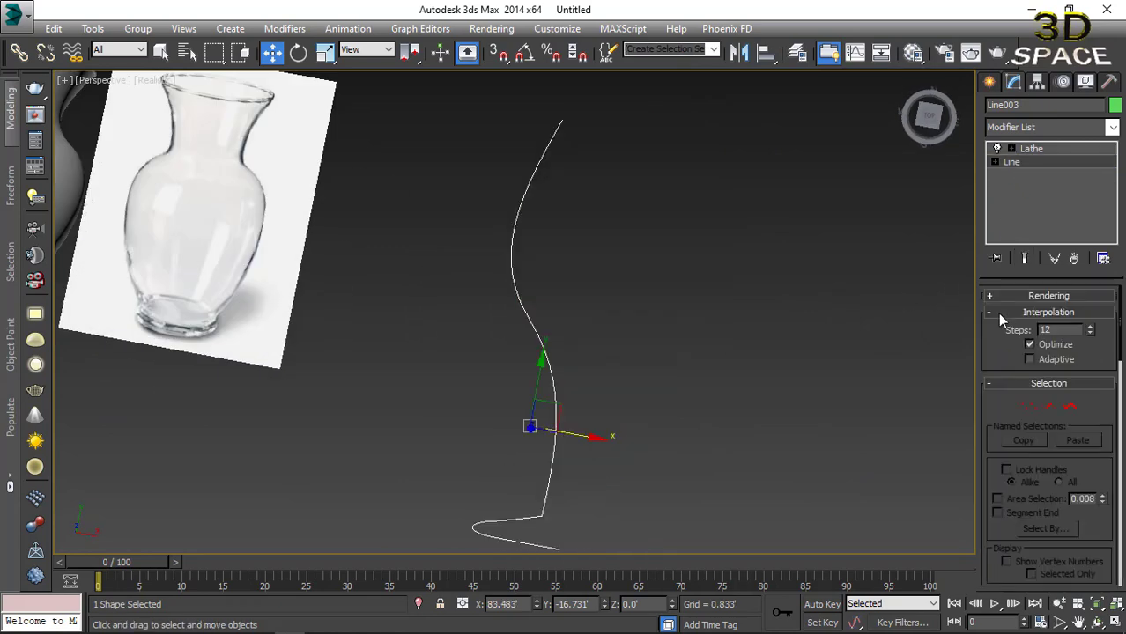
left_click(1029, 406)
middle_click_drag(551, 310, 592, 299, "alt")
left_click(546, 312)
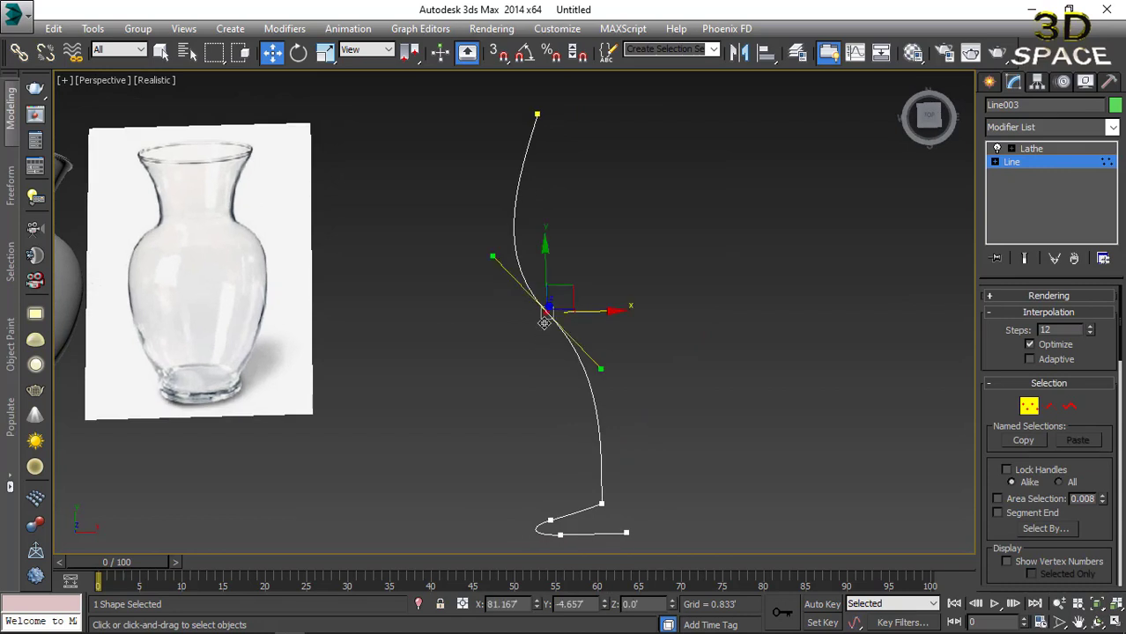
right_click(561, 335)
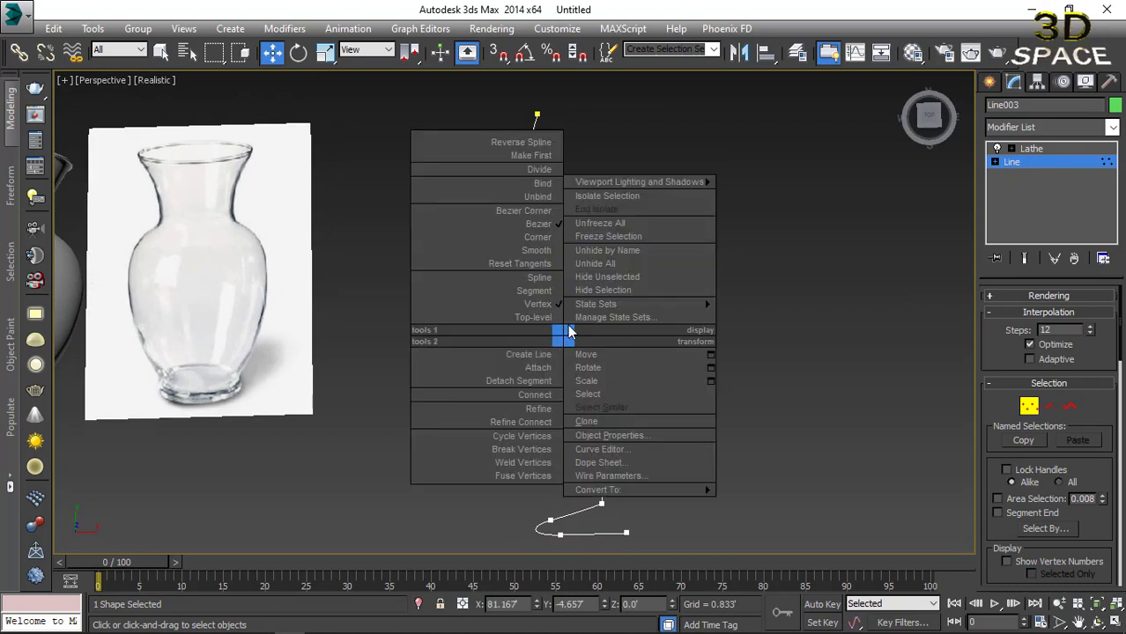
left_click(650, 324)
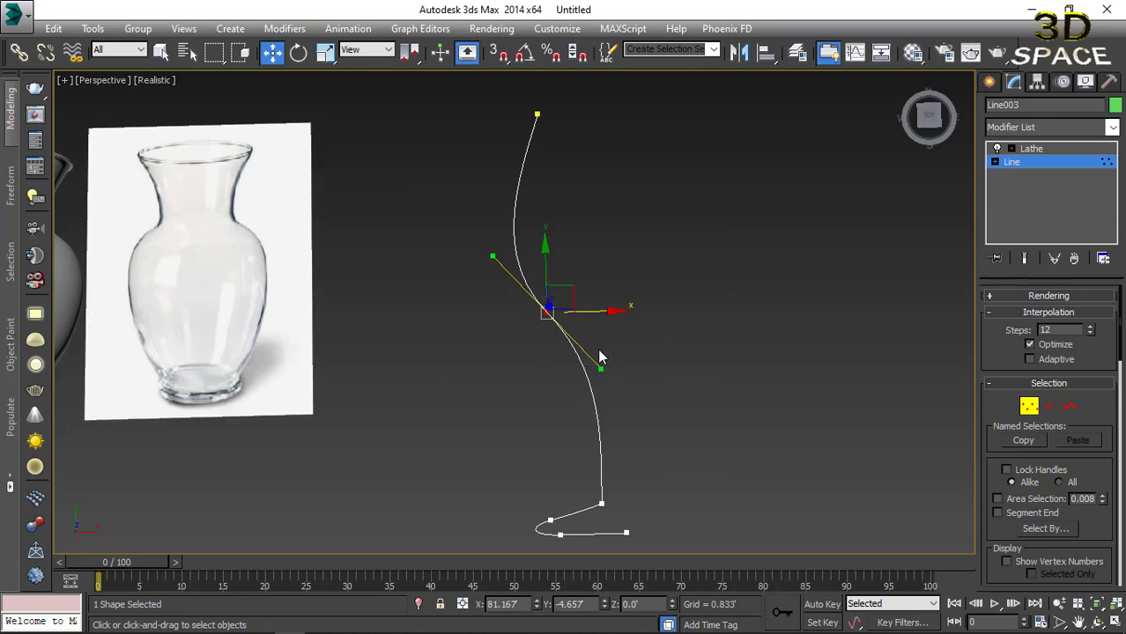
right_click(575, 377)
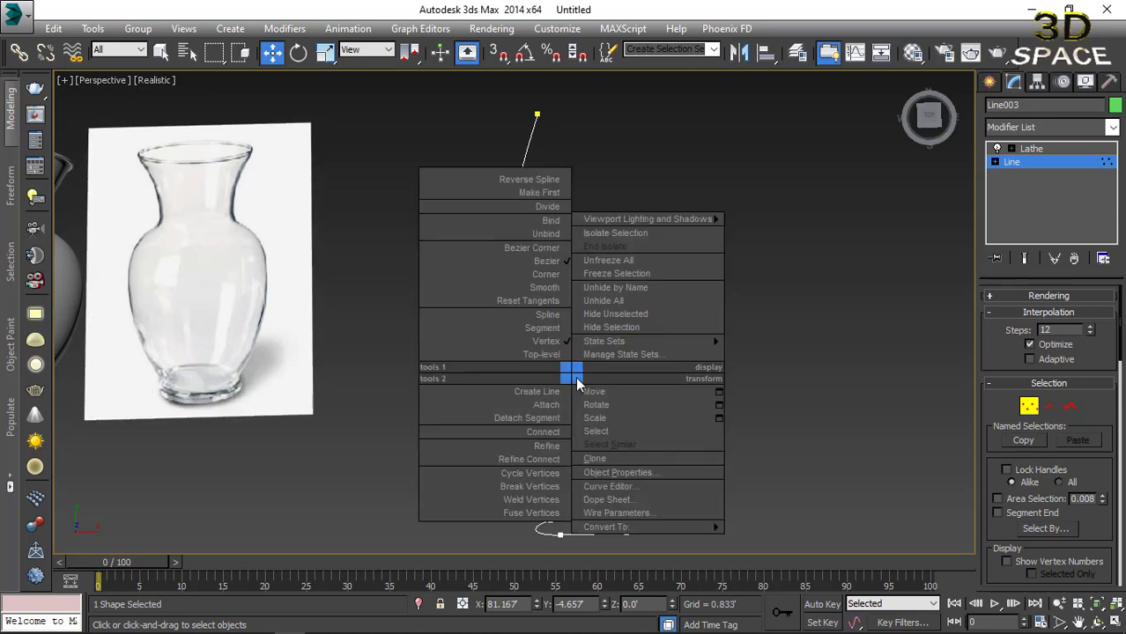
left_click(550, 445)
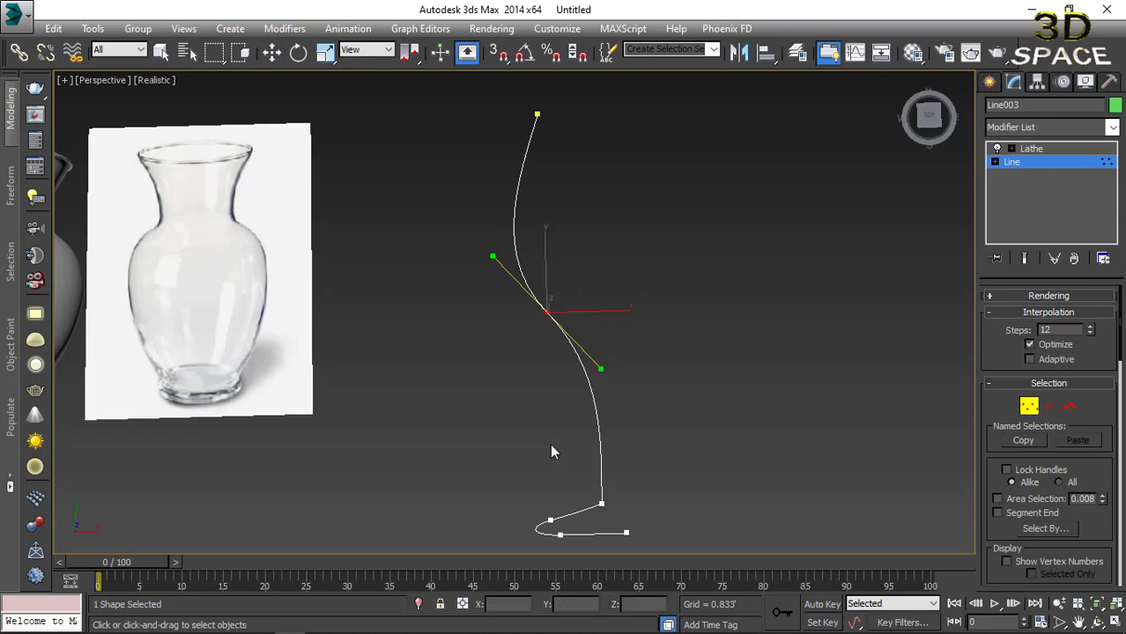
left_click(590, 385)
right_click(588, 384)
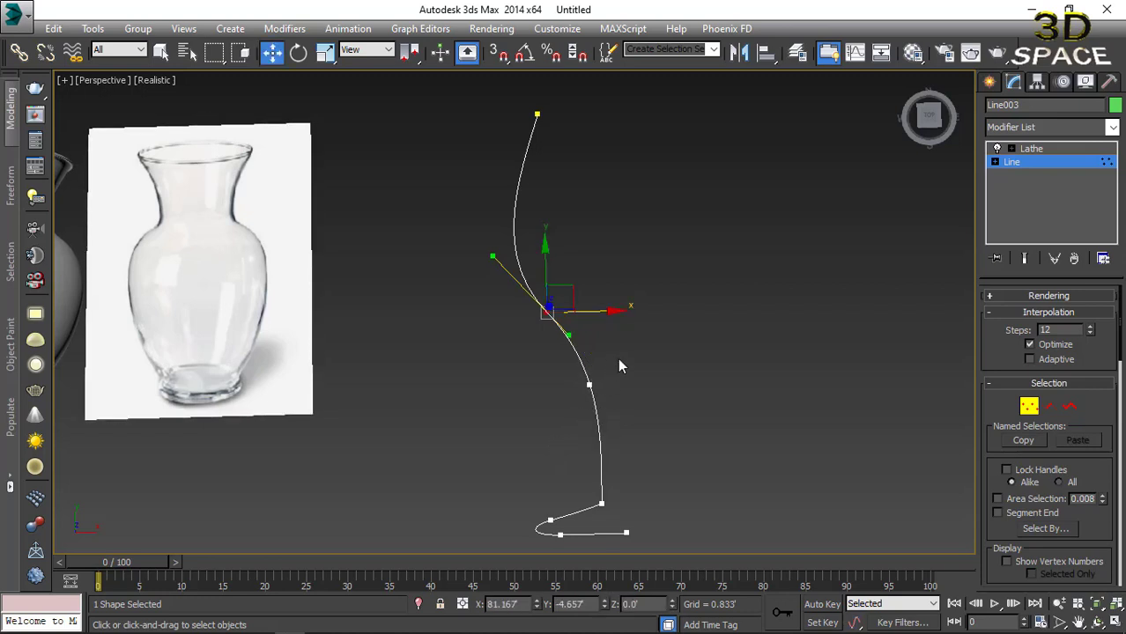
left_click(589, 384)
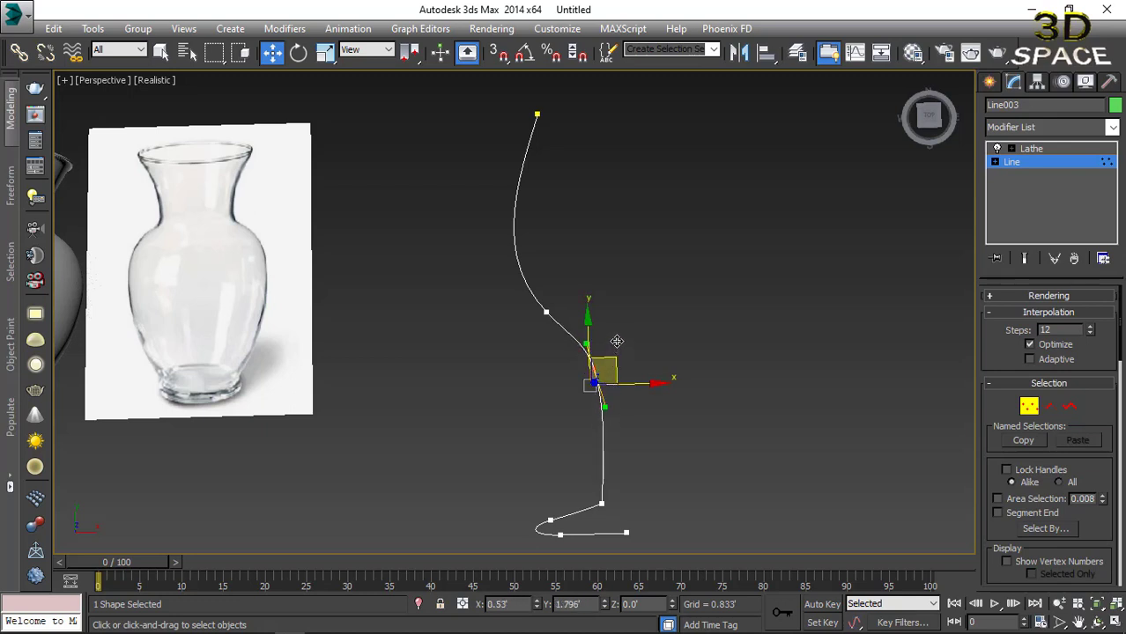
mouse_move(617, 341)
left_mouse_down()
mouse_move(620, 328)
mouse_move(949, 445)
left_mouse_up()
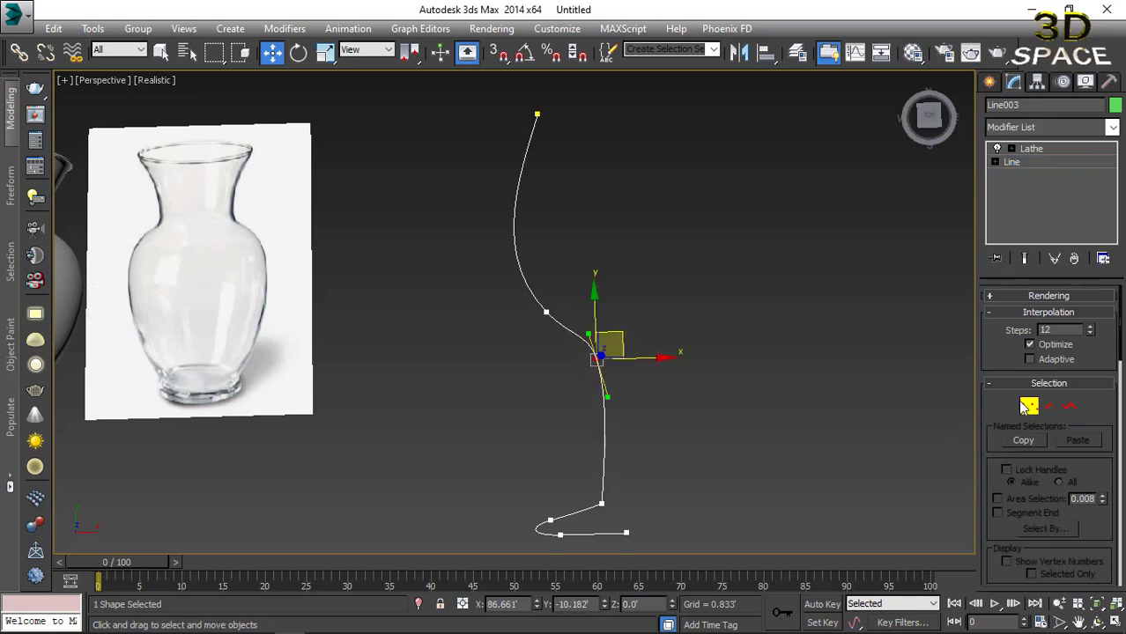
Check the lathed glass, then reselect the profile's bottom and middle vertices.
left_click(1031, 148)
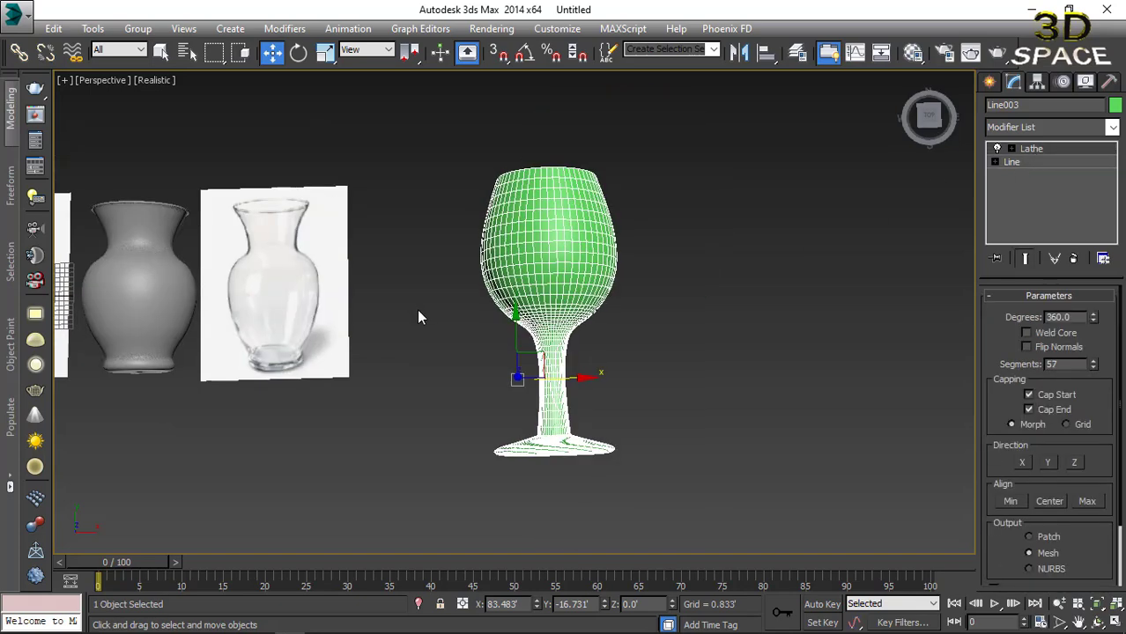
middle_click_drag(418, 317, 754, 291, "alt")
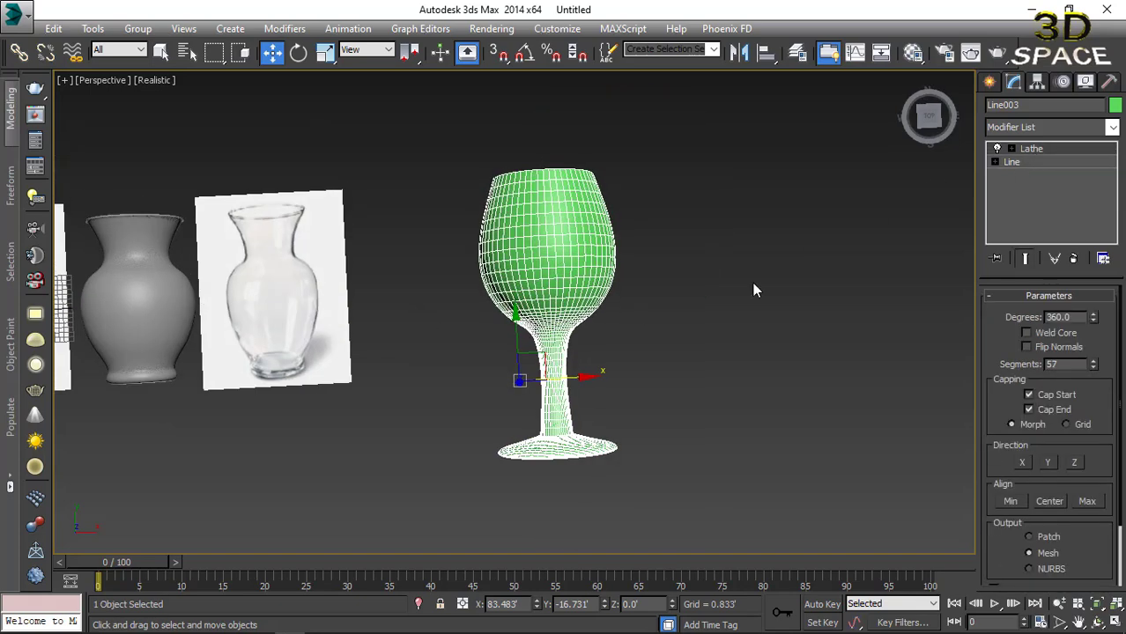
left_click(1022, 162)
left_click(1029, 407)
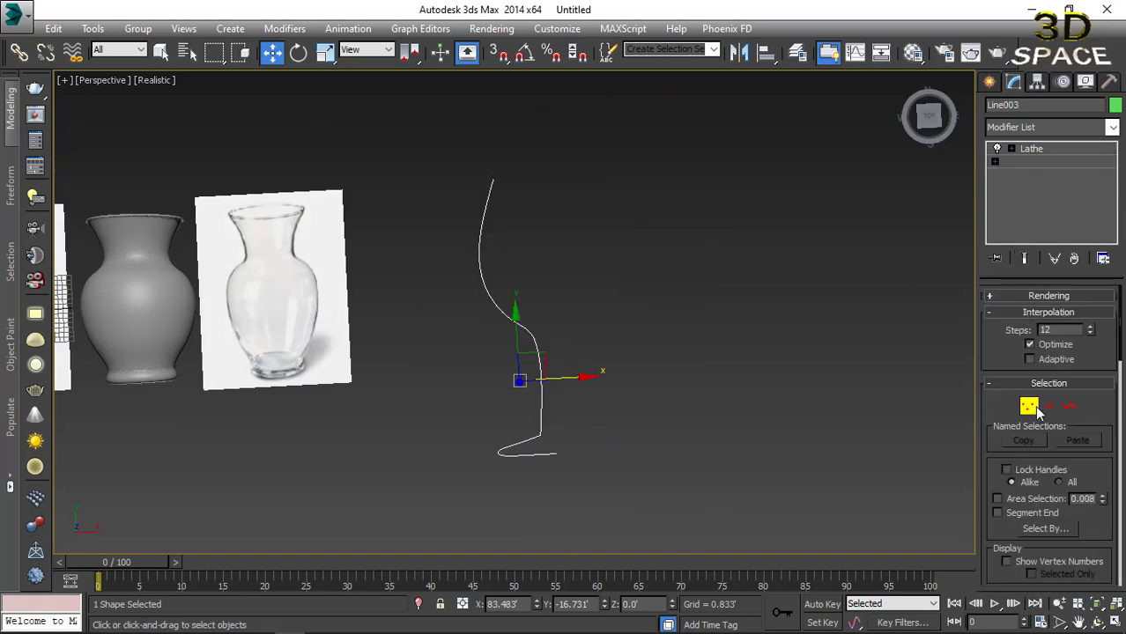
scroll(506, 436, "up", 3)
left_click_drag(530, 416, 581, 445)
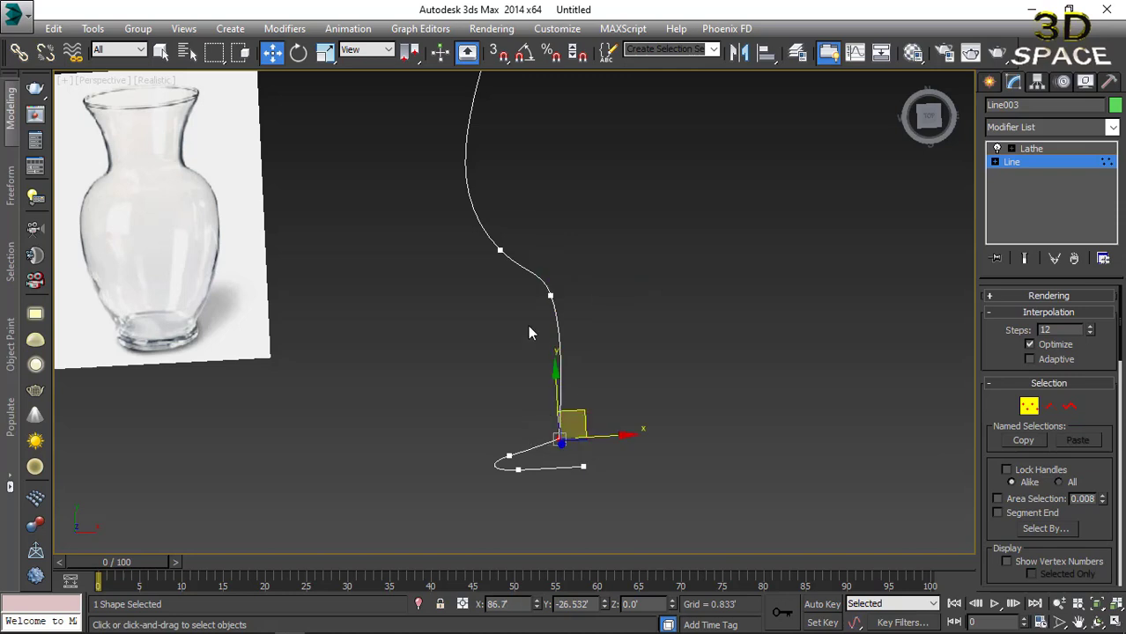
mouse_move(563, 309)
left_mouse_down()
mouse_move(579, 330)
mouse_move(595, 293)
left_mouse_up()
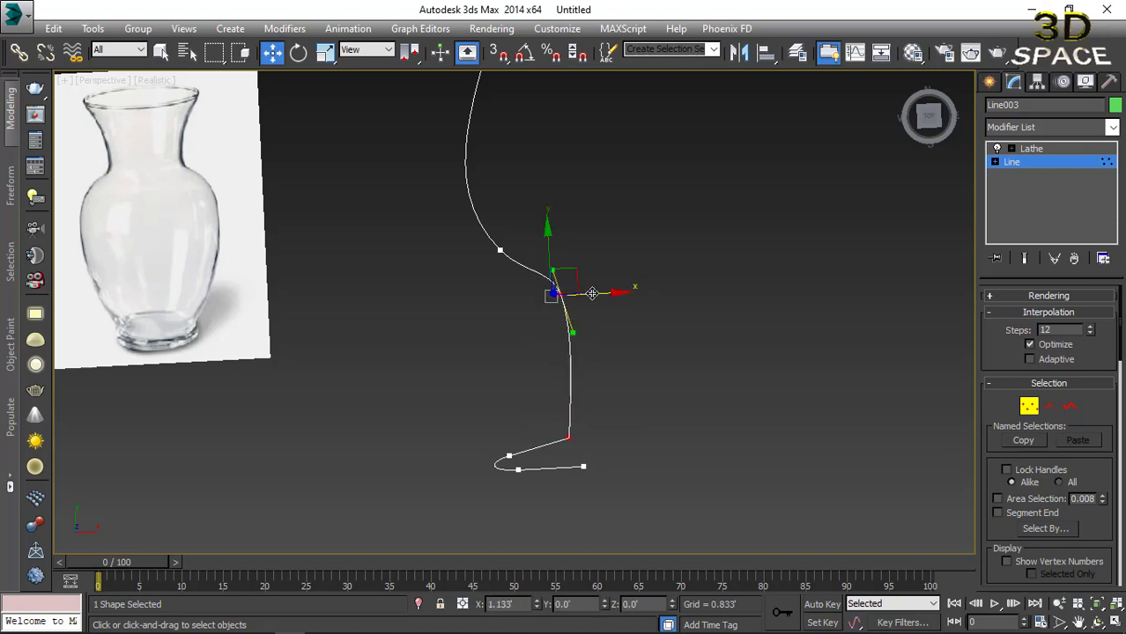
left_click(1030, 408)
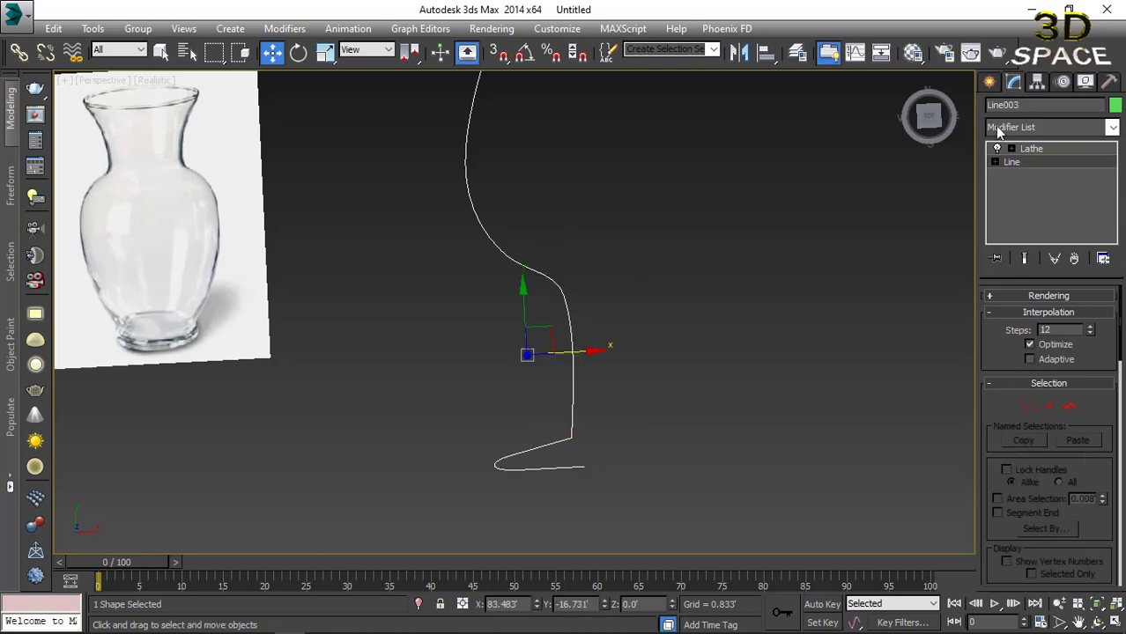
left_click(1031, 148)
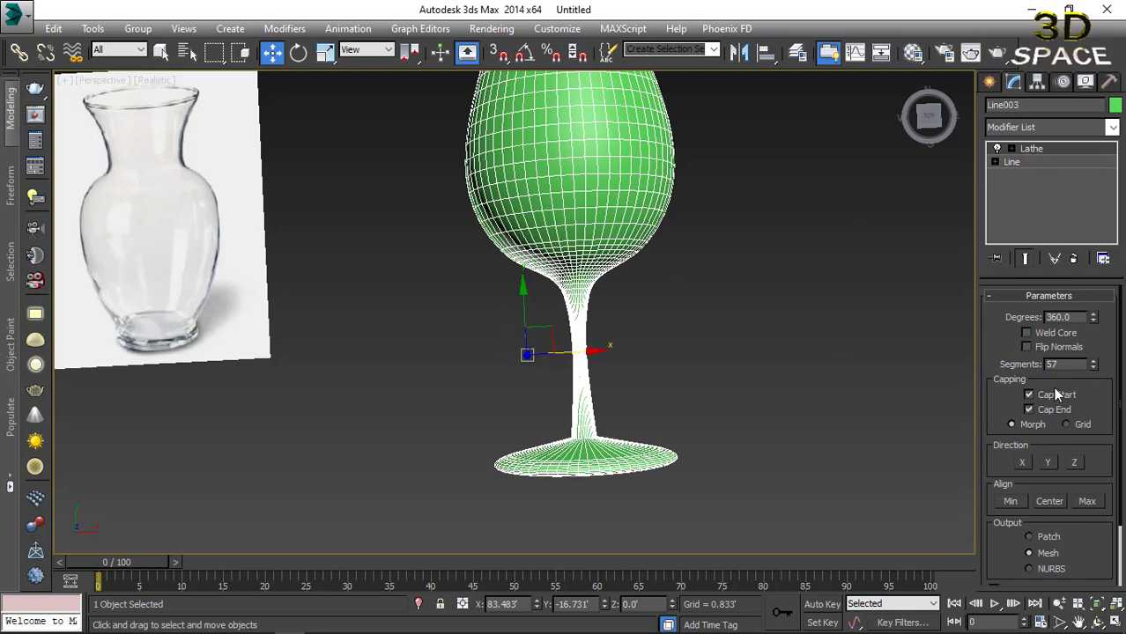
Nudge an upper vertex up and raise the top vertex, then view the taller lathed glass.
left_click(1033, 164)
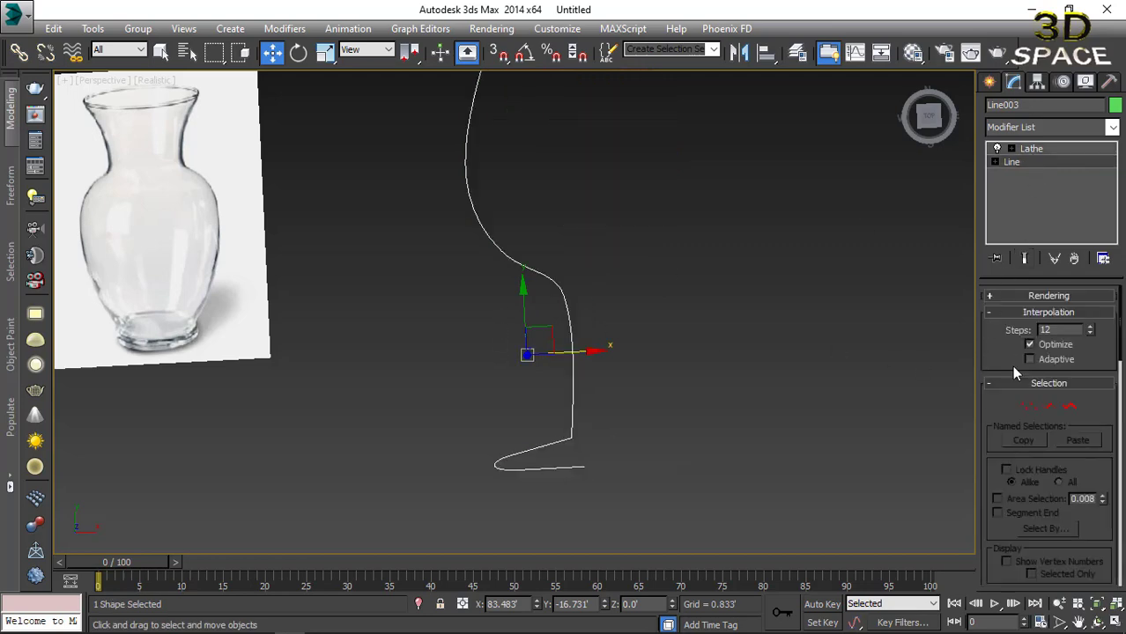
left_click(1029, 405)
left_click(500, 250)
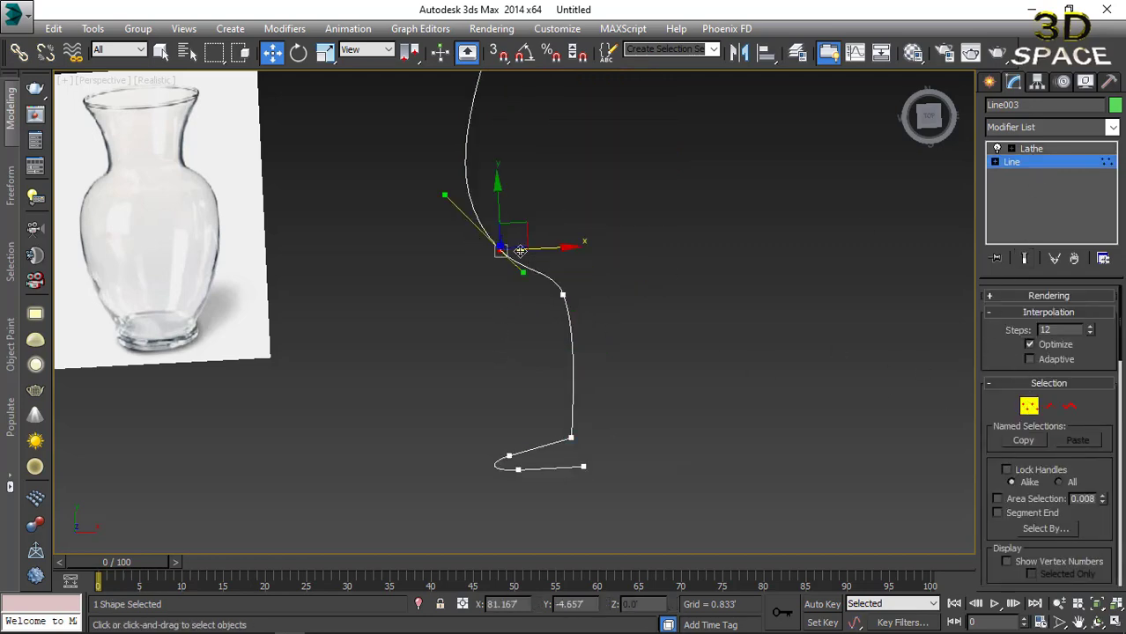
scroll(521, 251, "down", 3)
left_click_drag(529, 251, 526, 239)
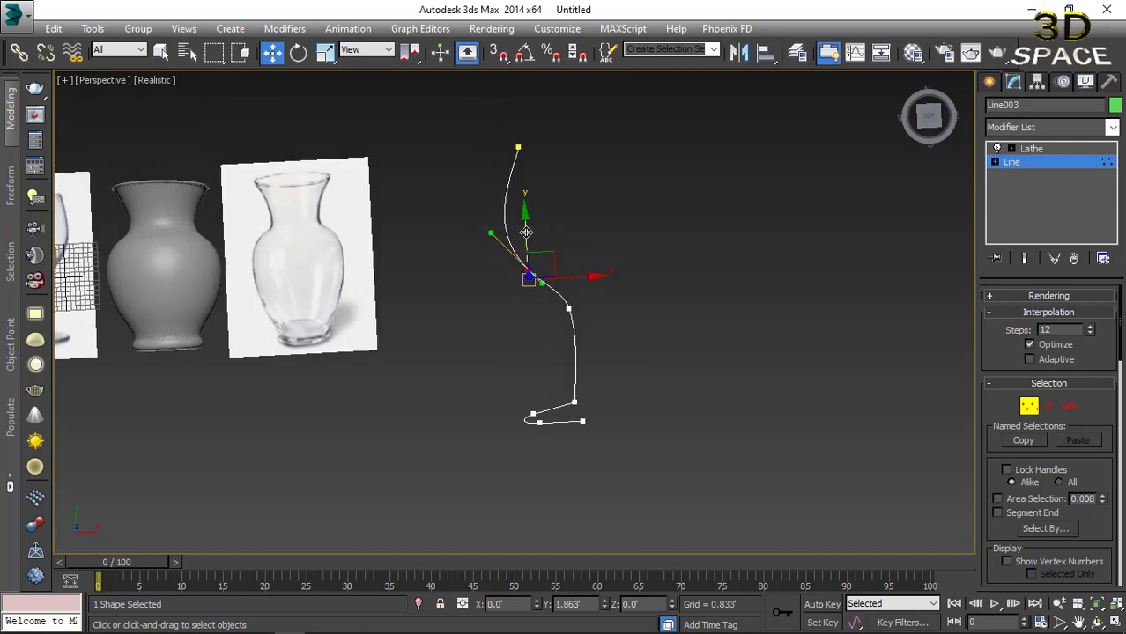
left_click(518, 147)
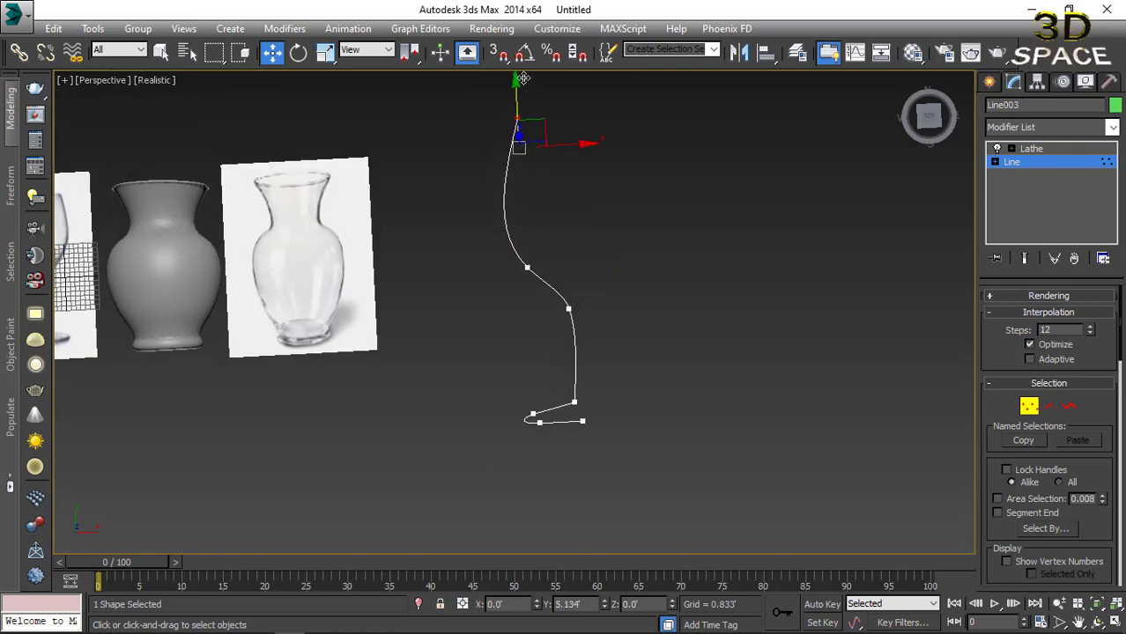
left_click_drag(523, 79, 523, 43)
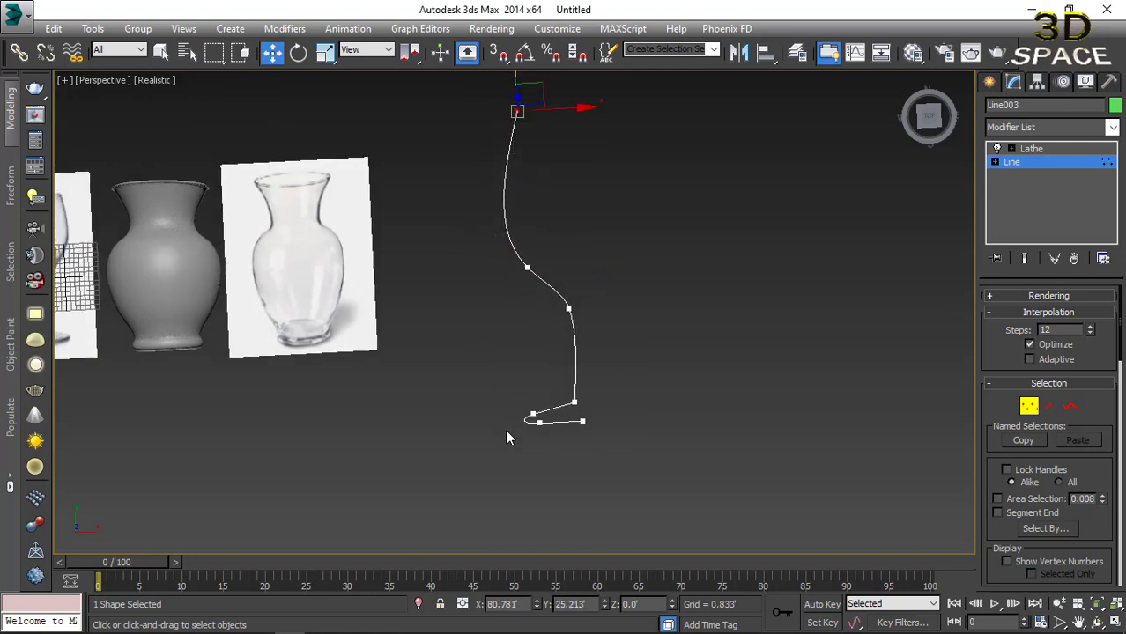
left_click(1029, 406)
left_click(1004, 238)
left_click(1054, 153)
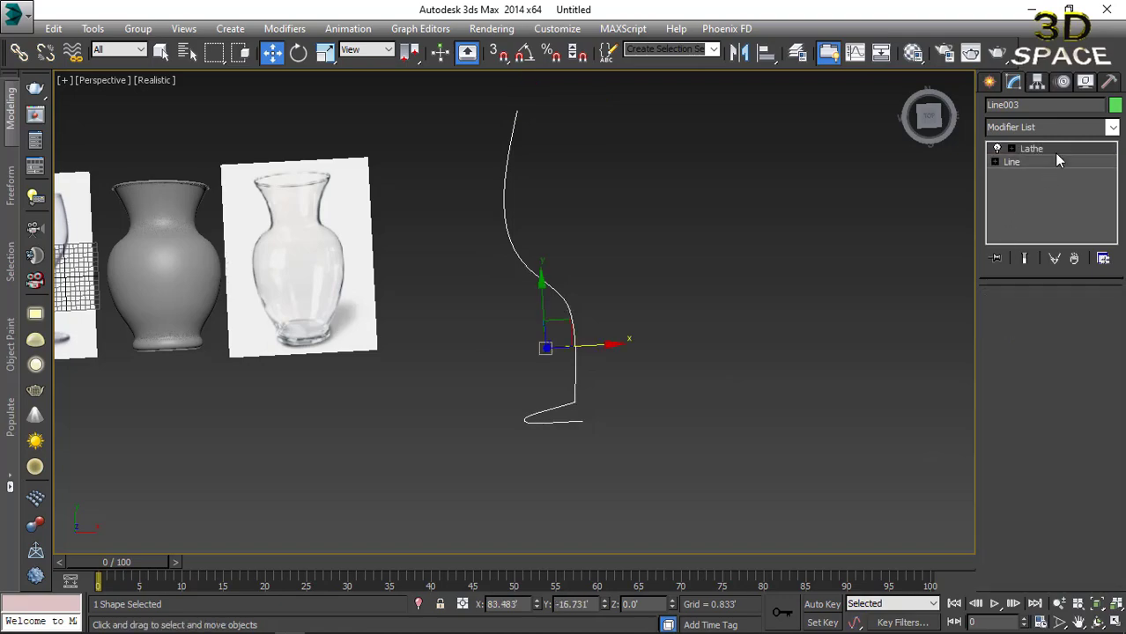
mouse_move(612, 309)
middle_mouse_down("alt")
mouse_move(587, 431)
mouse_move(619, 318)
mouse_move(615, 275)
mouse_move(608, 357)
mouse_move(600, 271)
middle_mouse_up("alt")
left_click(620, 318)
scroll(619, 292, "up", 3)
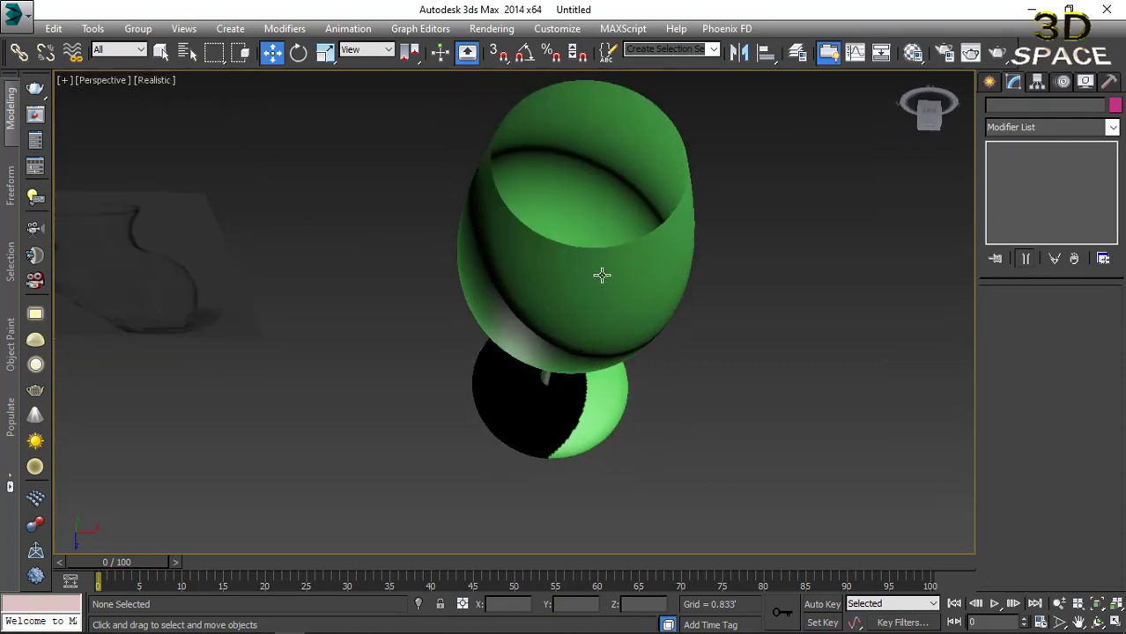
Add a Shell modifier with 0.36 outer amount to the wine glass.
left_click(600, 271)
left_click(1074, 131)
scroll(1043, 185, "down", 5)
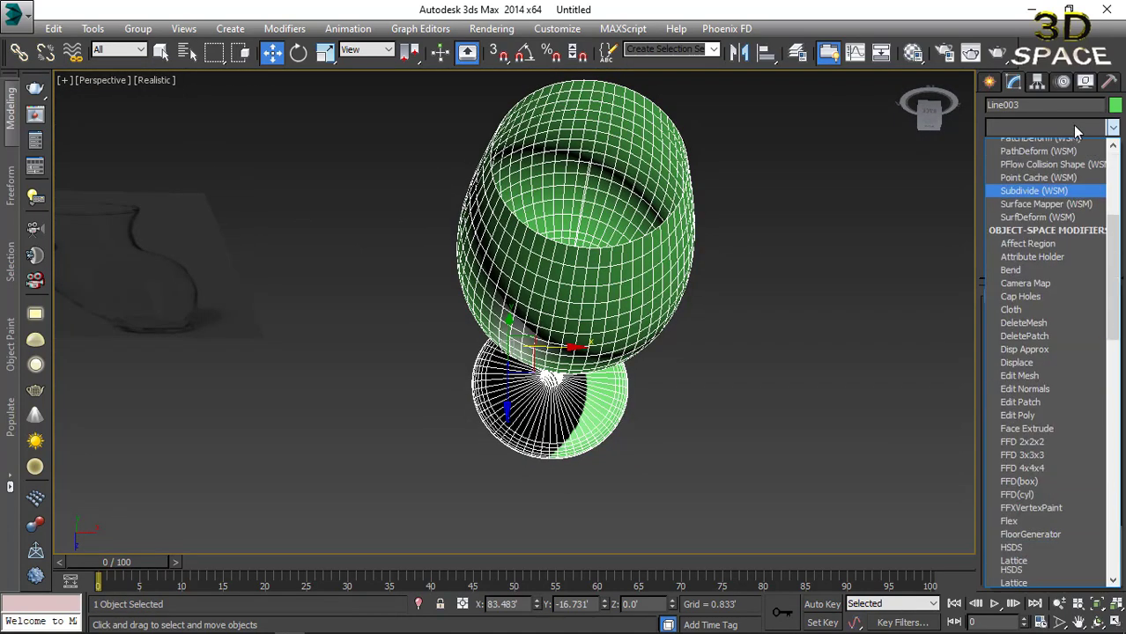
scroll(1042, 181, "down", 2)
scroll(1041, 176, "down", 10)
left_click(1035, 159)
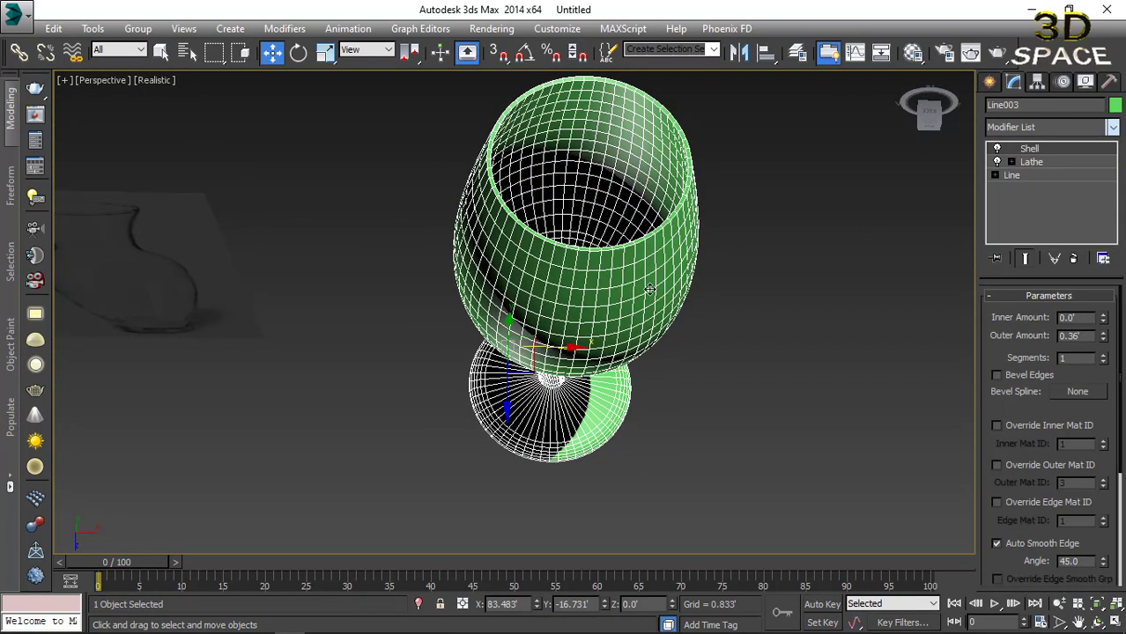
Check the shelled glass from the front, then bring up the vase reference images in Chrome.
middle_click_drag(661, 212, 645, 260, "alt")
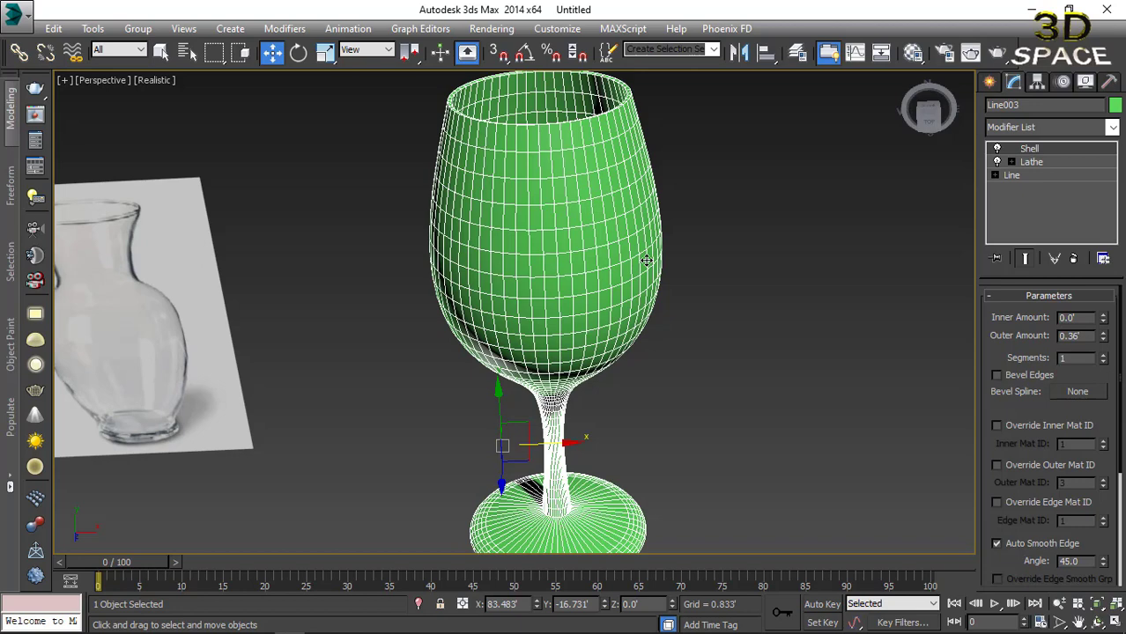
scroll(473, 171, "down", 3)
scroll(511, 273, "down", 3)
scroll(466, 282, "up", 4)
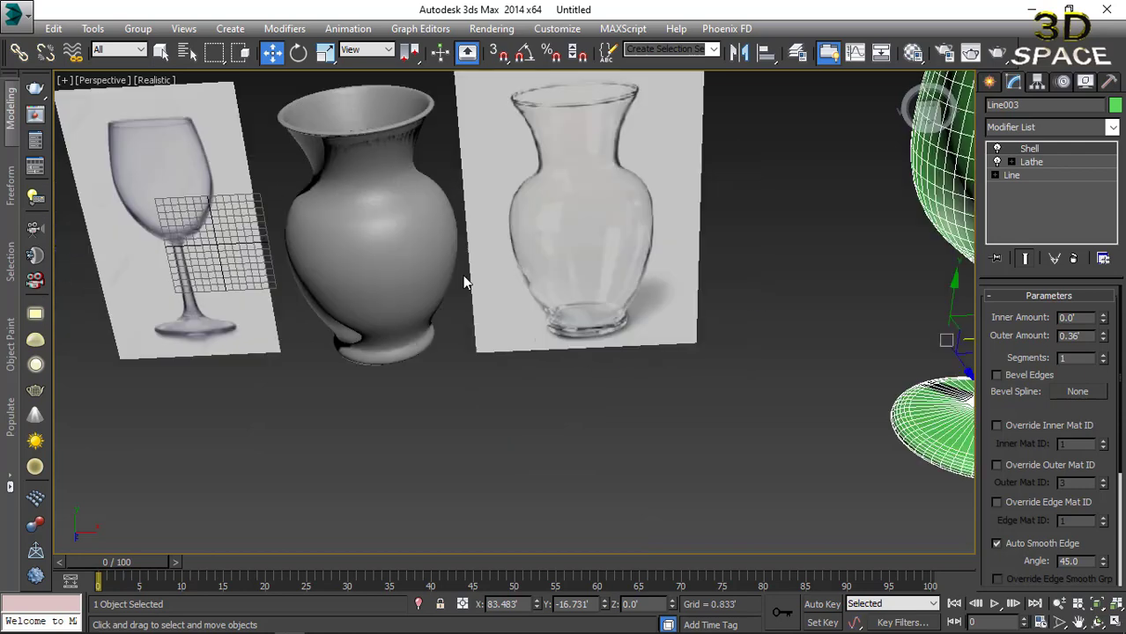
scroll(465, 282, "down", 4)
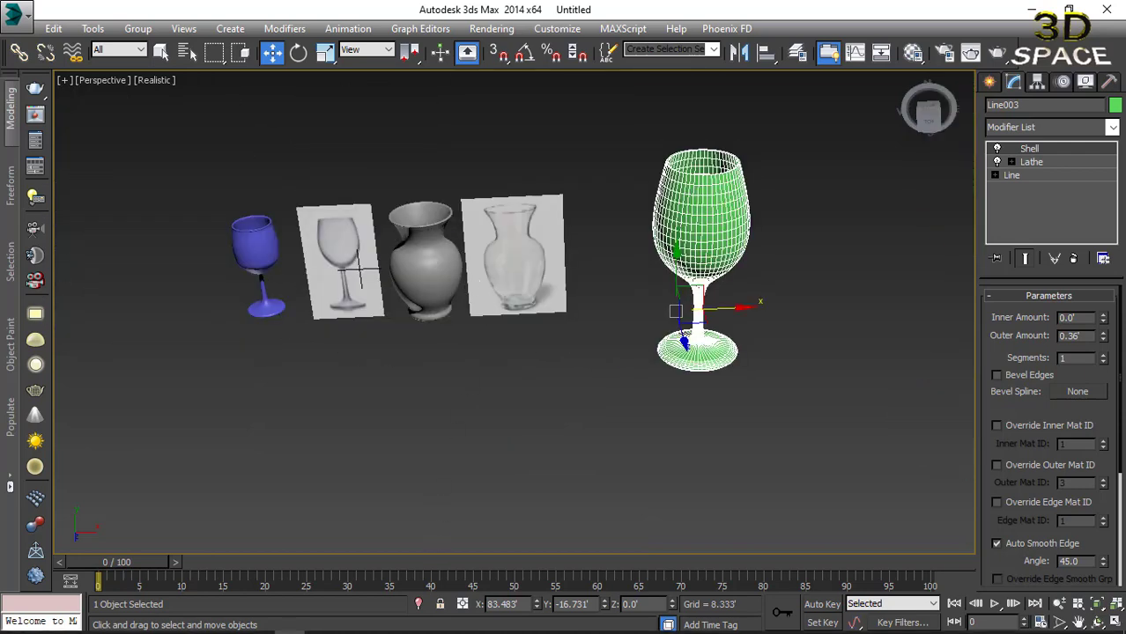
left_click(320, 628)
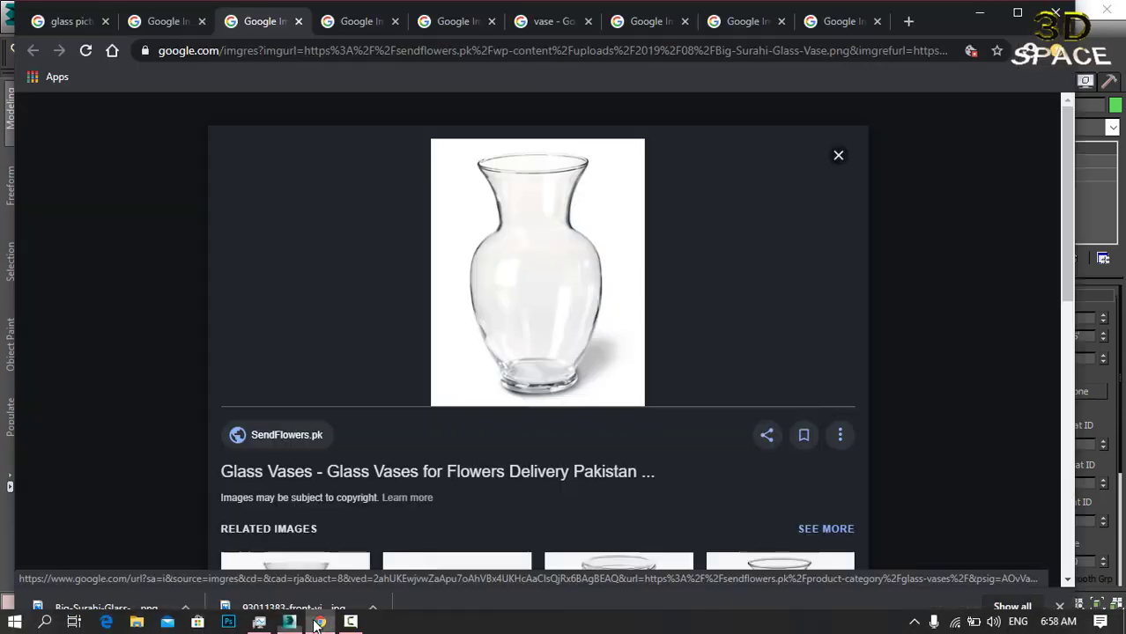
Browse the Chrome vase reference tabs: blue-and-white, Delft, image search results, yellow ceramic.
left_click(718, 23)
left_click(833, 24)
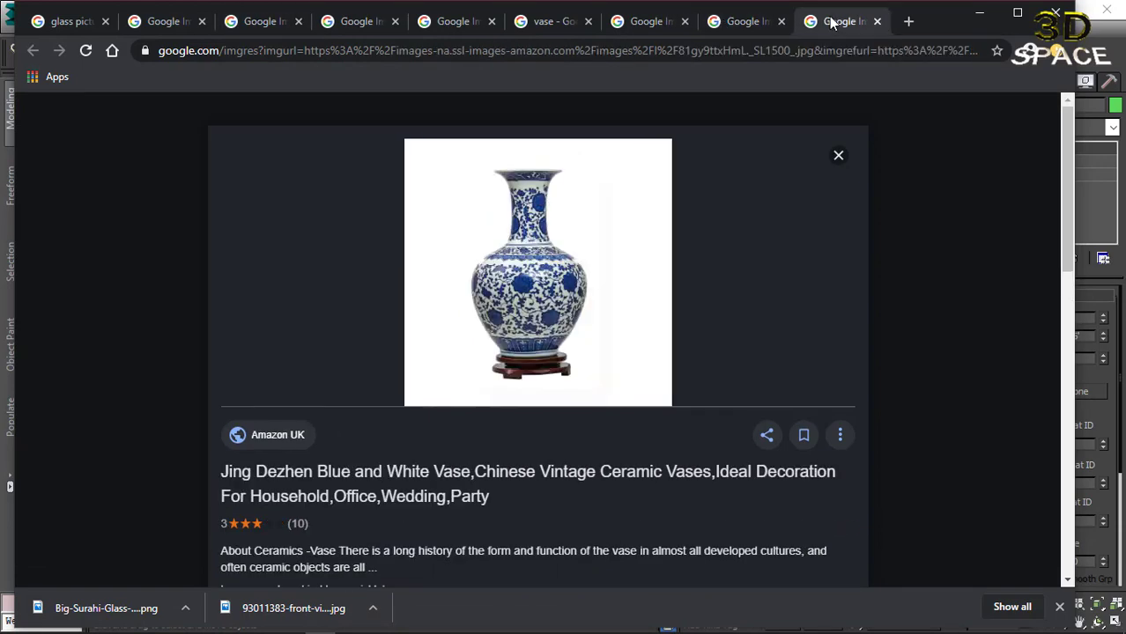
left_click(634, 25)
left_click(539, 29)
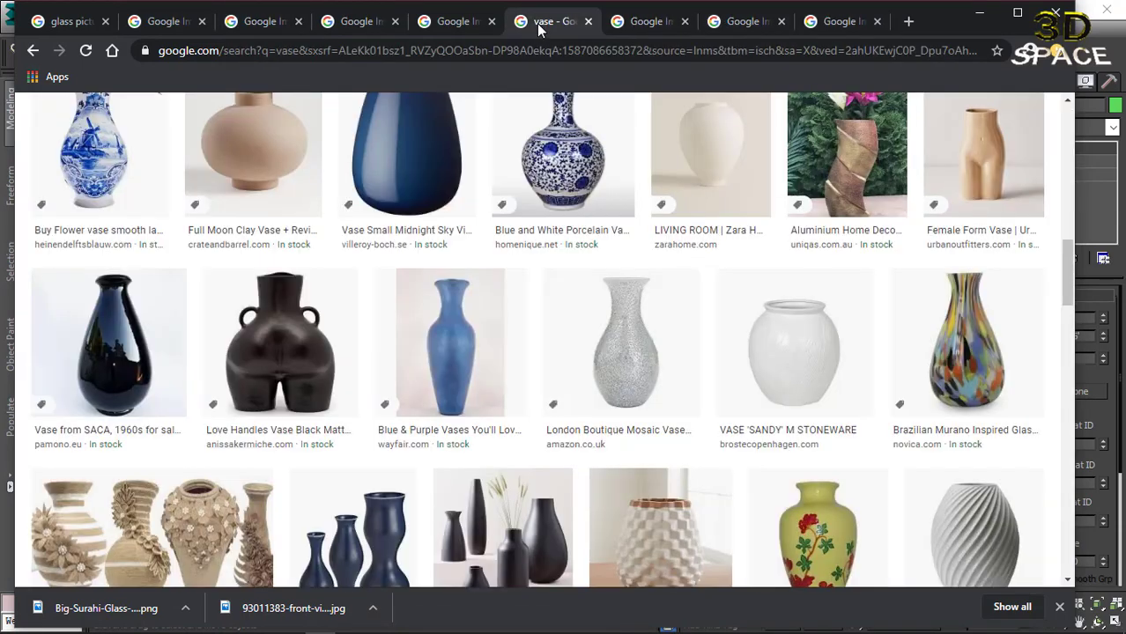
left_click(731, 26)
left_click(830, 24)
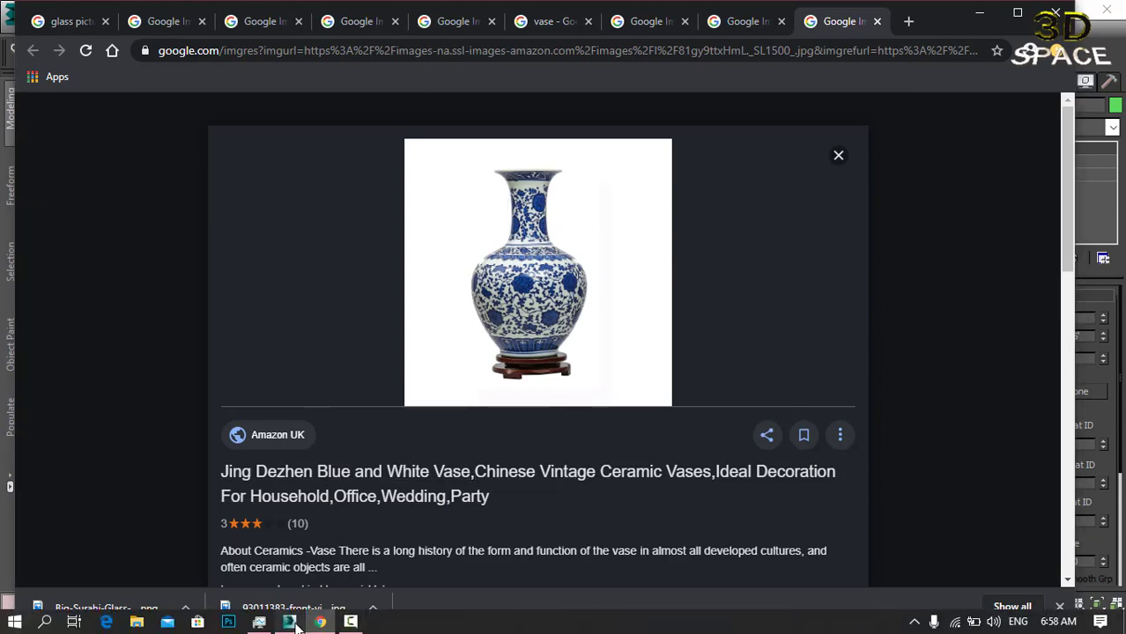
Back in 3ds Max, deselect the glass and frame the green and blue glasses beside the vases.
left_click(289, 623)
left_click(625, 227)
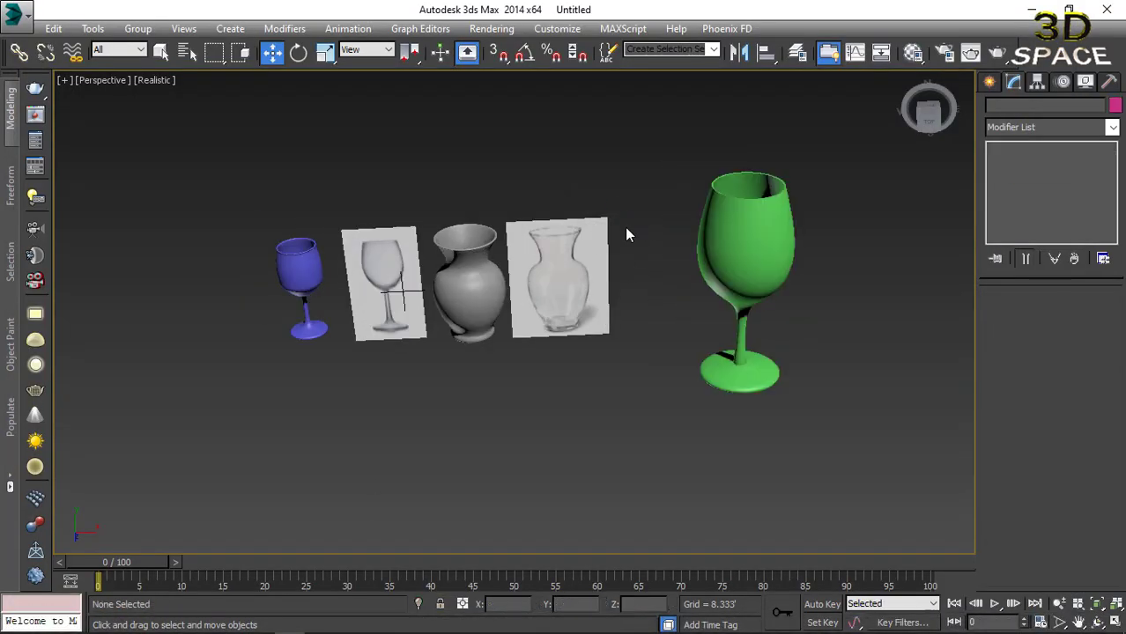
scroll(625, 227, "down", 3)
scroll(529, 246, "up", 3)
scroll(495, 262, "up", 3)
middle_click_drag(495, 262, 409, 261)
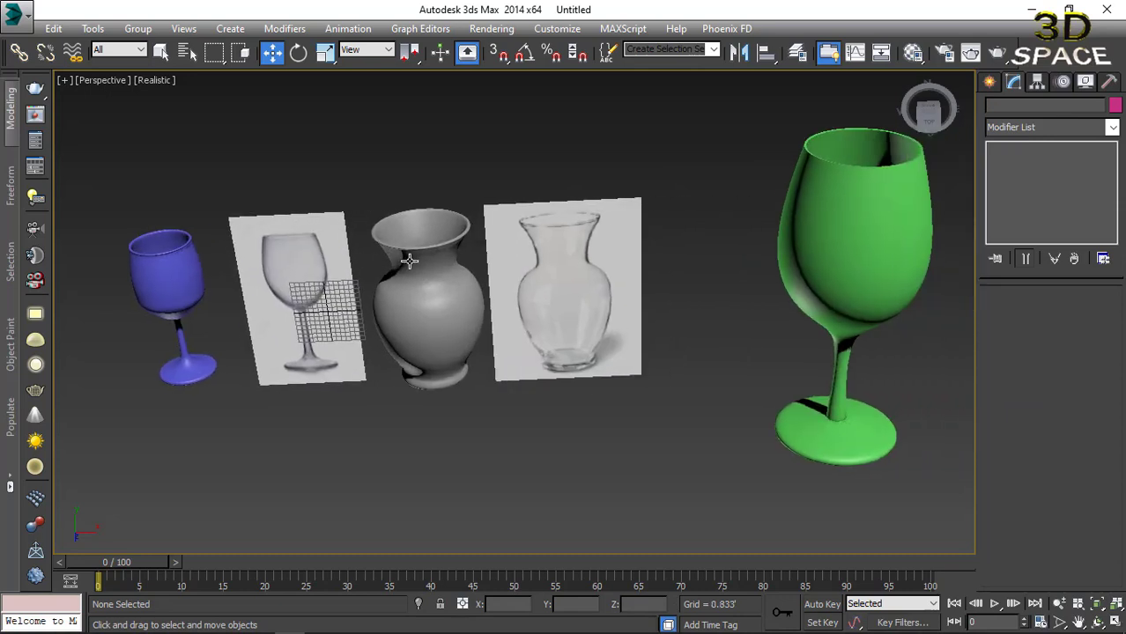